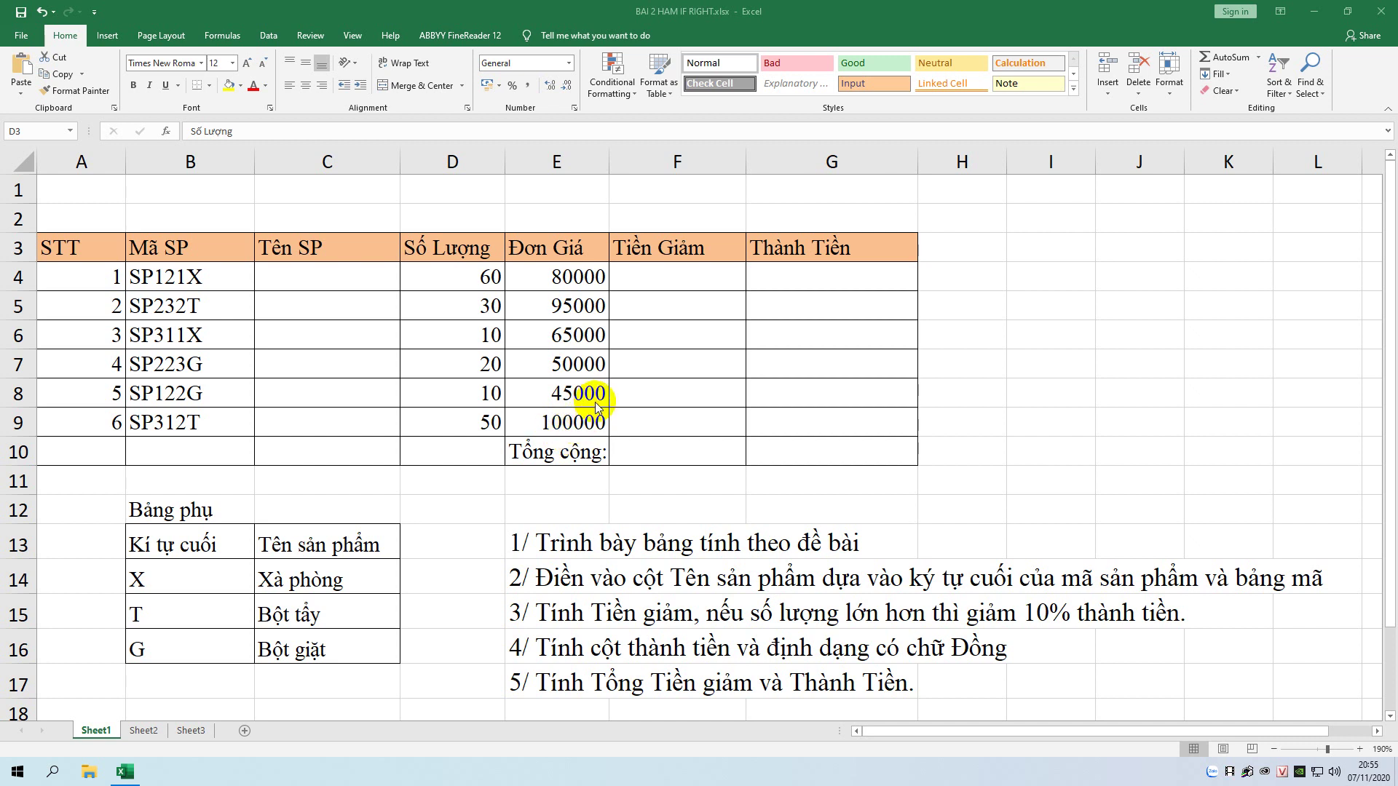
- Review the product table and the Bảng phụ lookup mapping codes X, T, G to product names
mouse_move(87, 253)
left_mouse_down()
mouse_move(820, 436)
mouse_move(818, 459)
left_mouse_up()
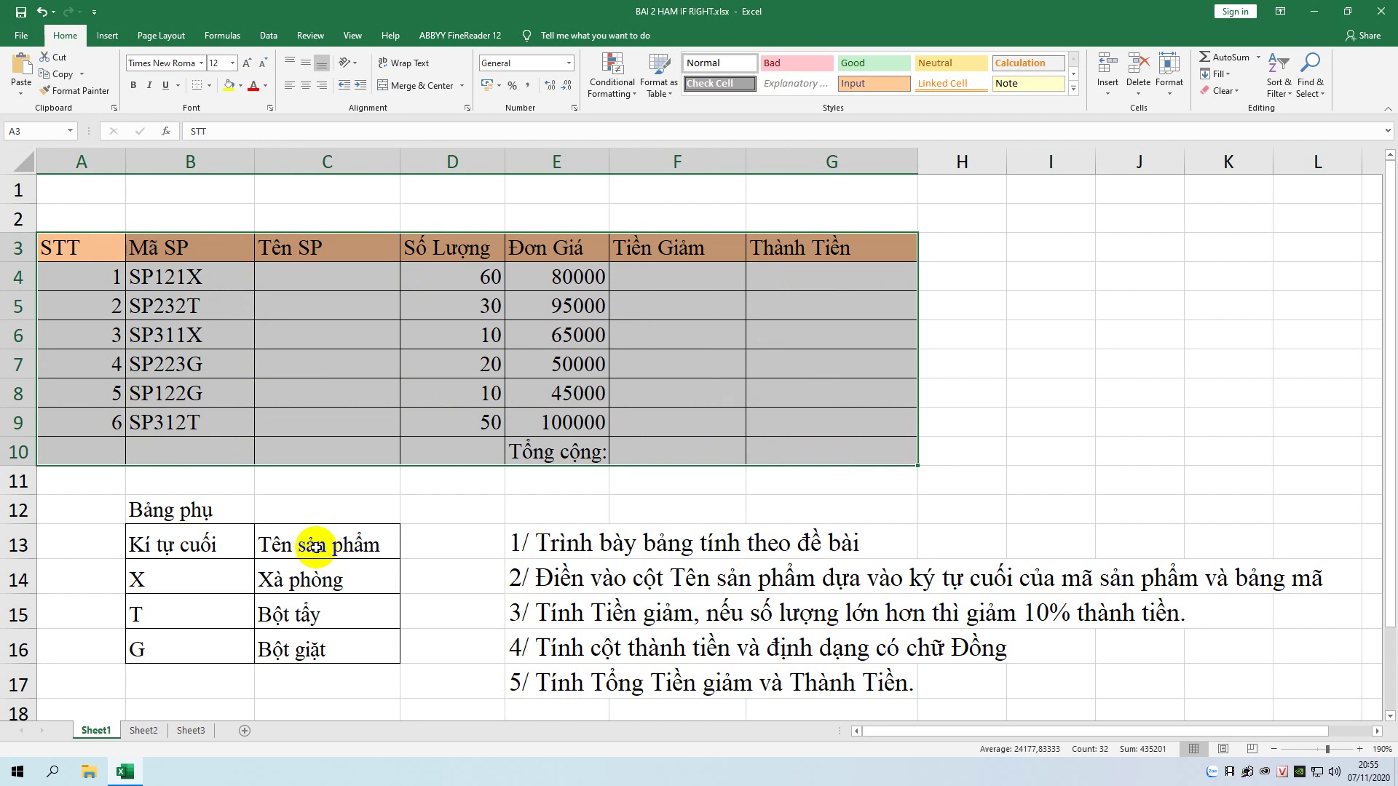
left_click(175, 550)
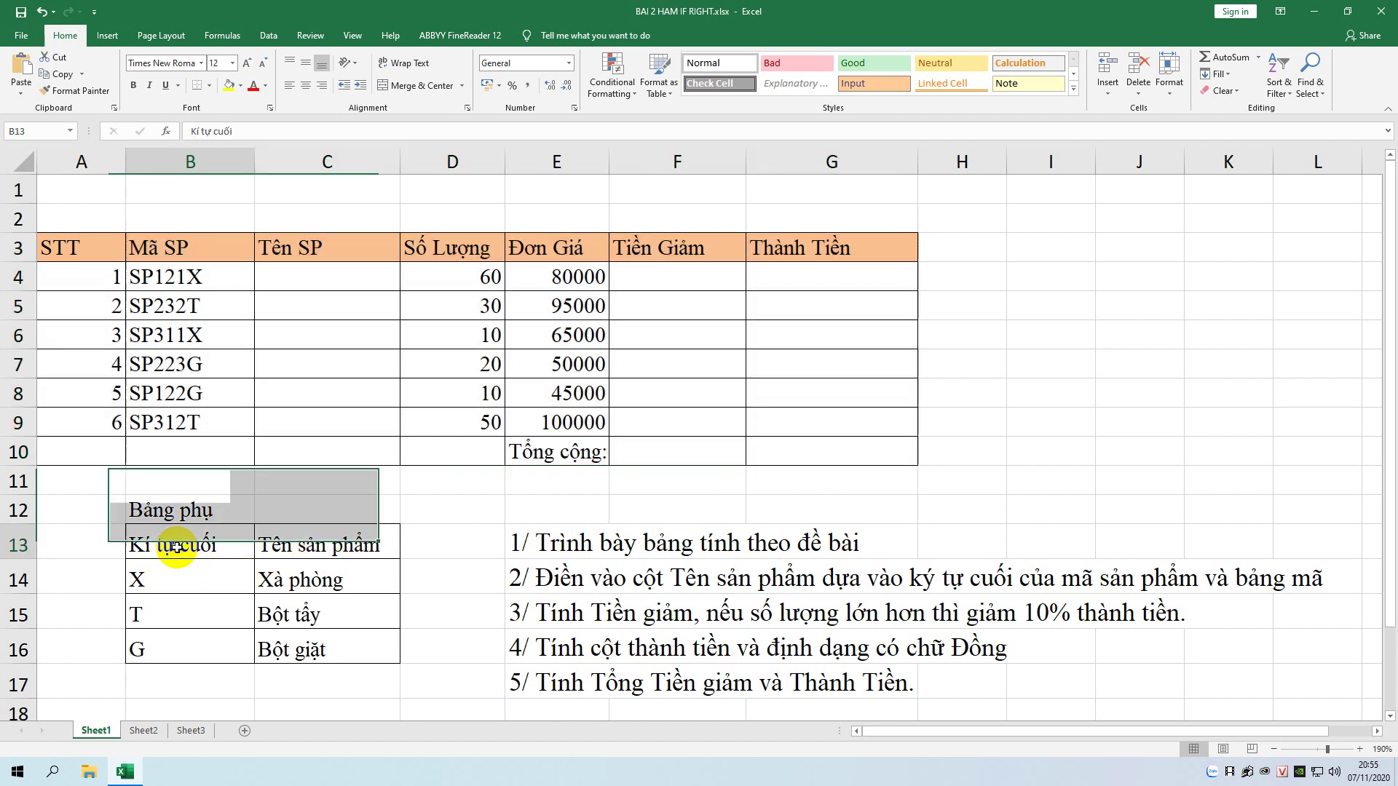
left_click(180, 583)
left_click(314, 582)
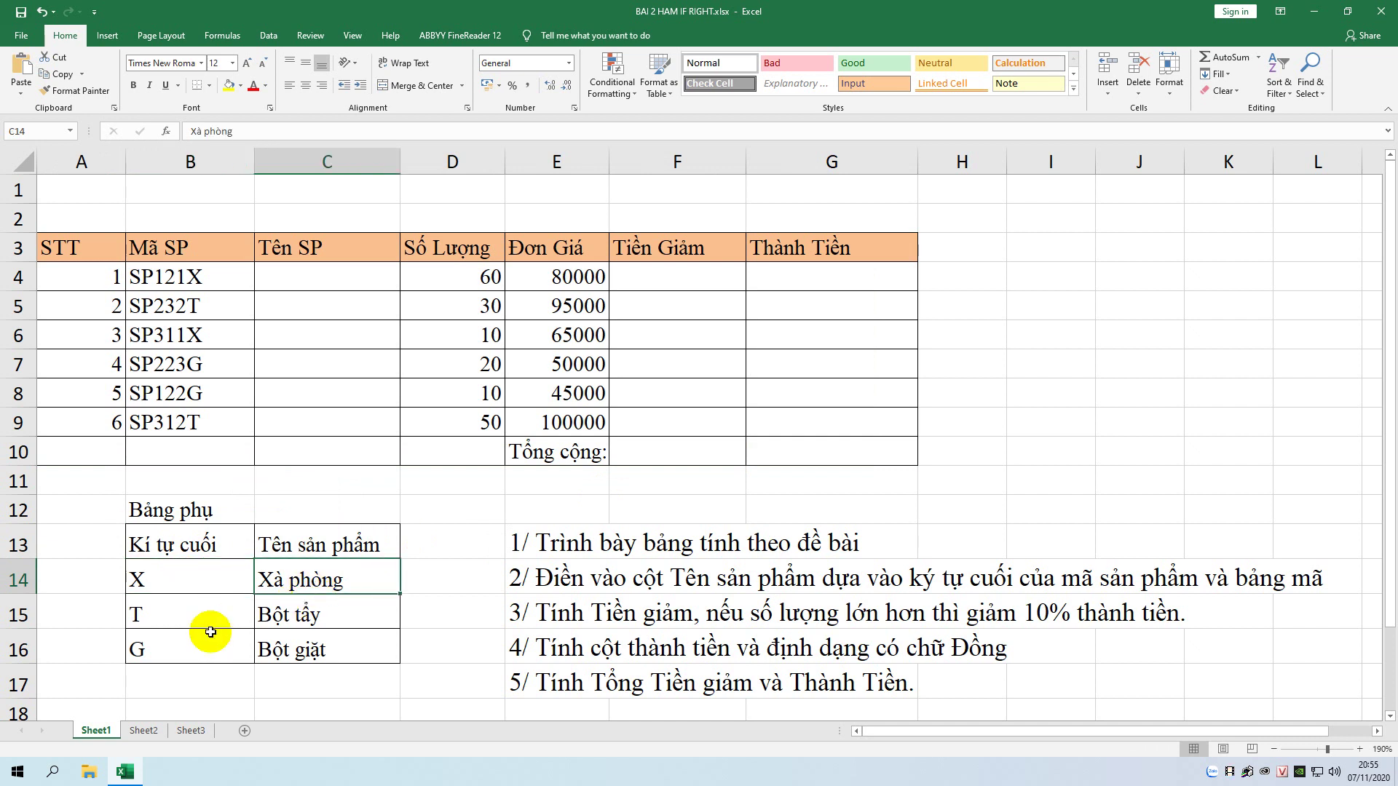
left_click(171, 615)
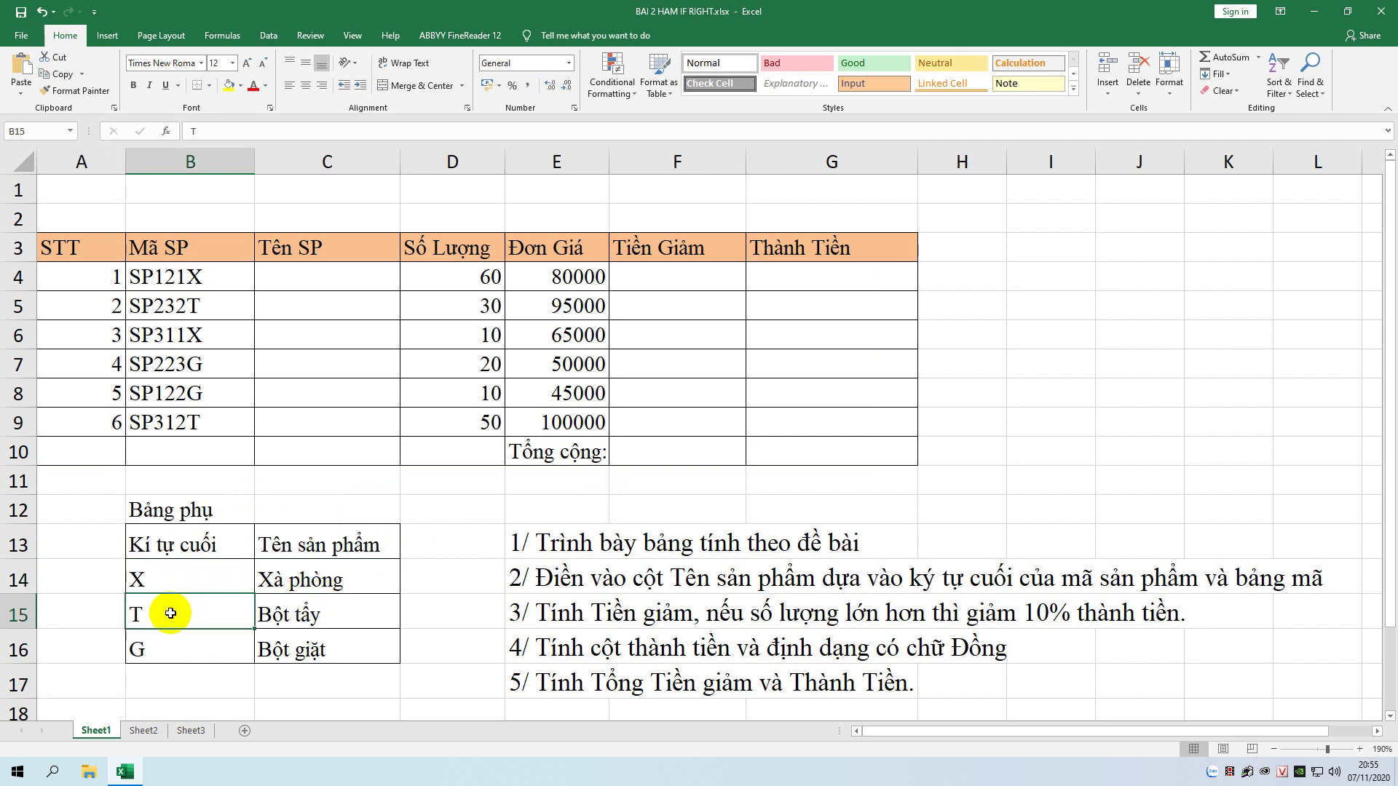
left_click(300, 618)
left_click(200, 653)
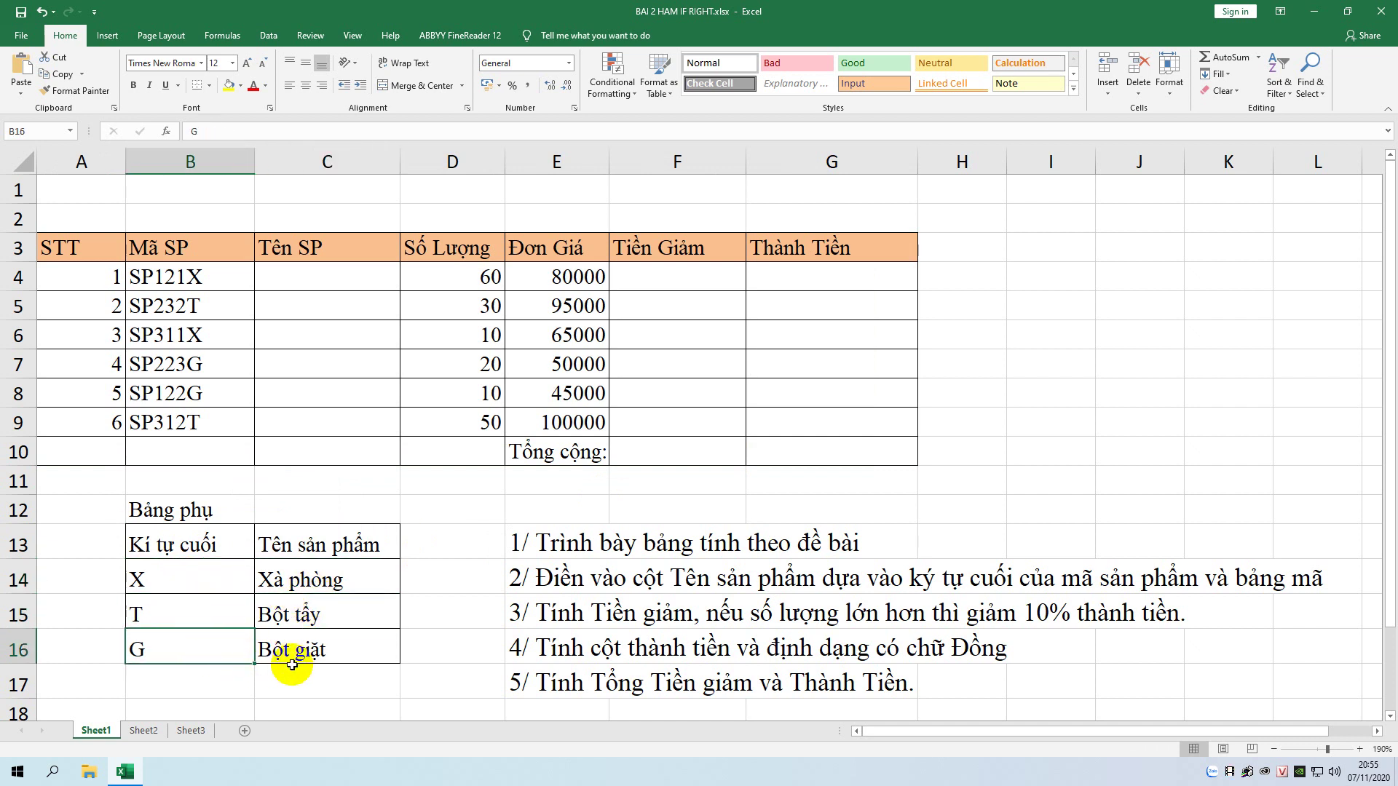
left_click(321, 660)
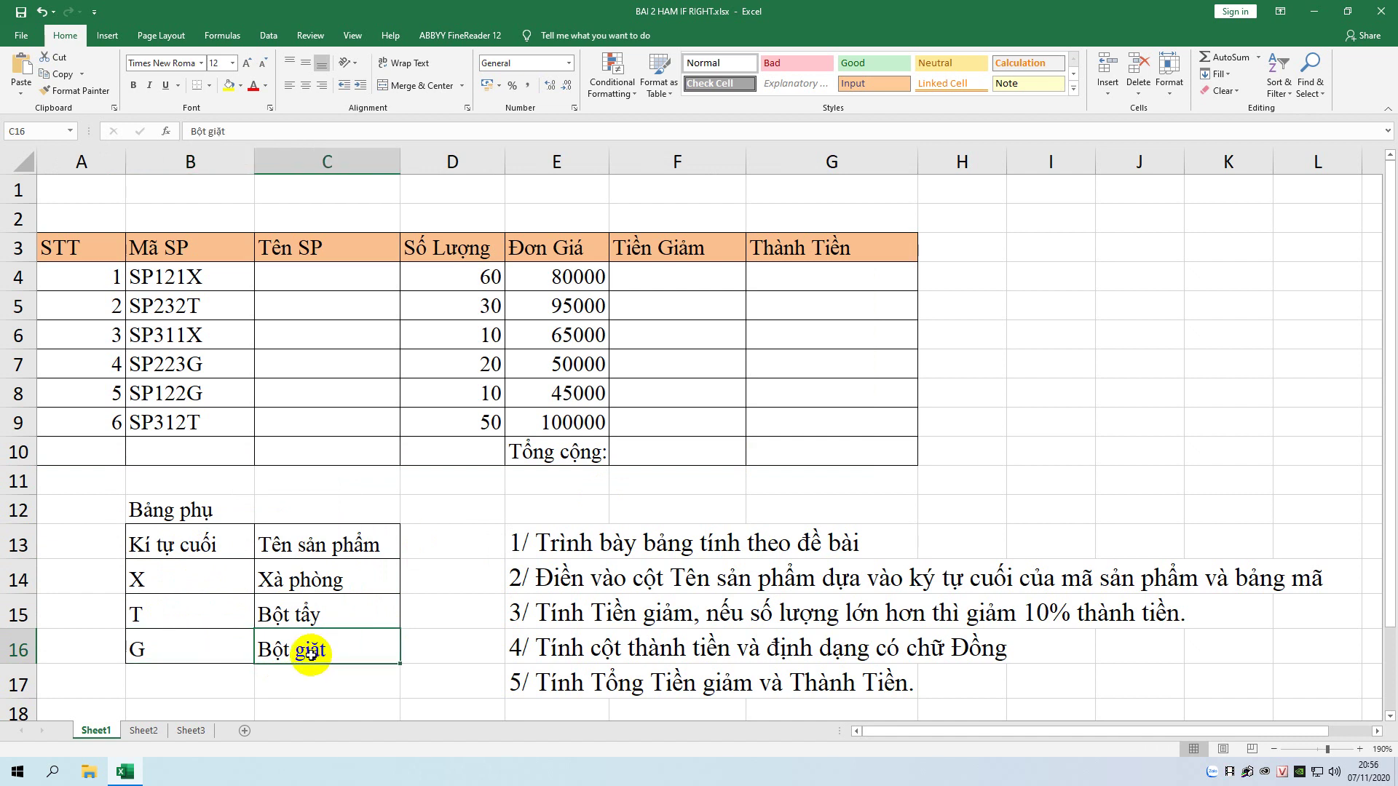
left_click_drag(448, 683, 135, 477)
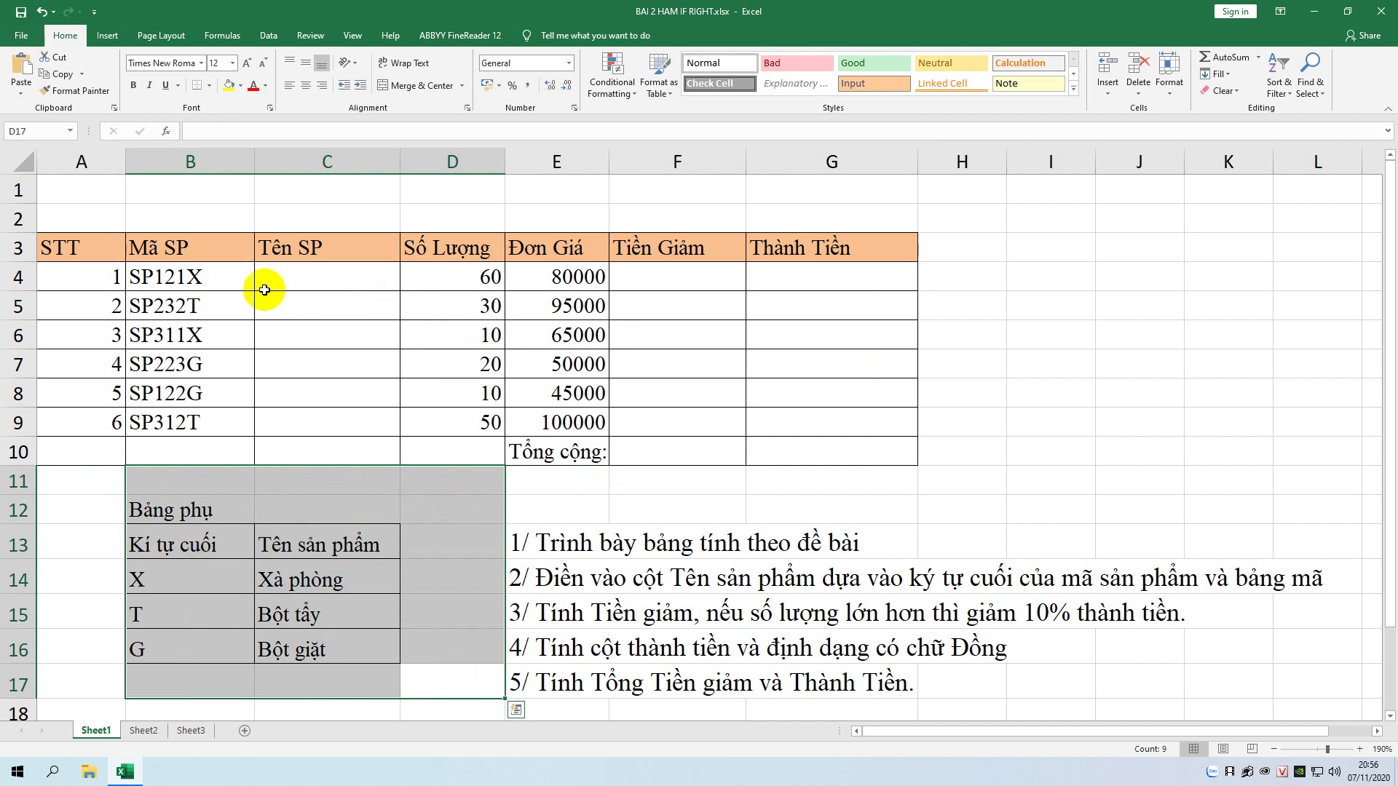
left_click(367, 305)
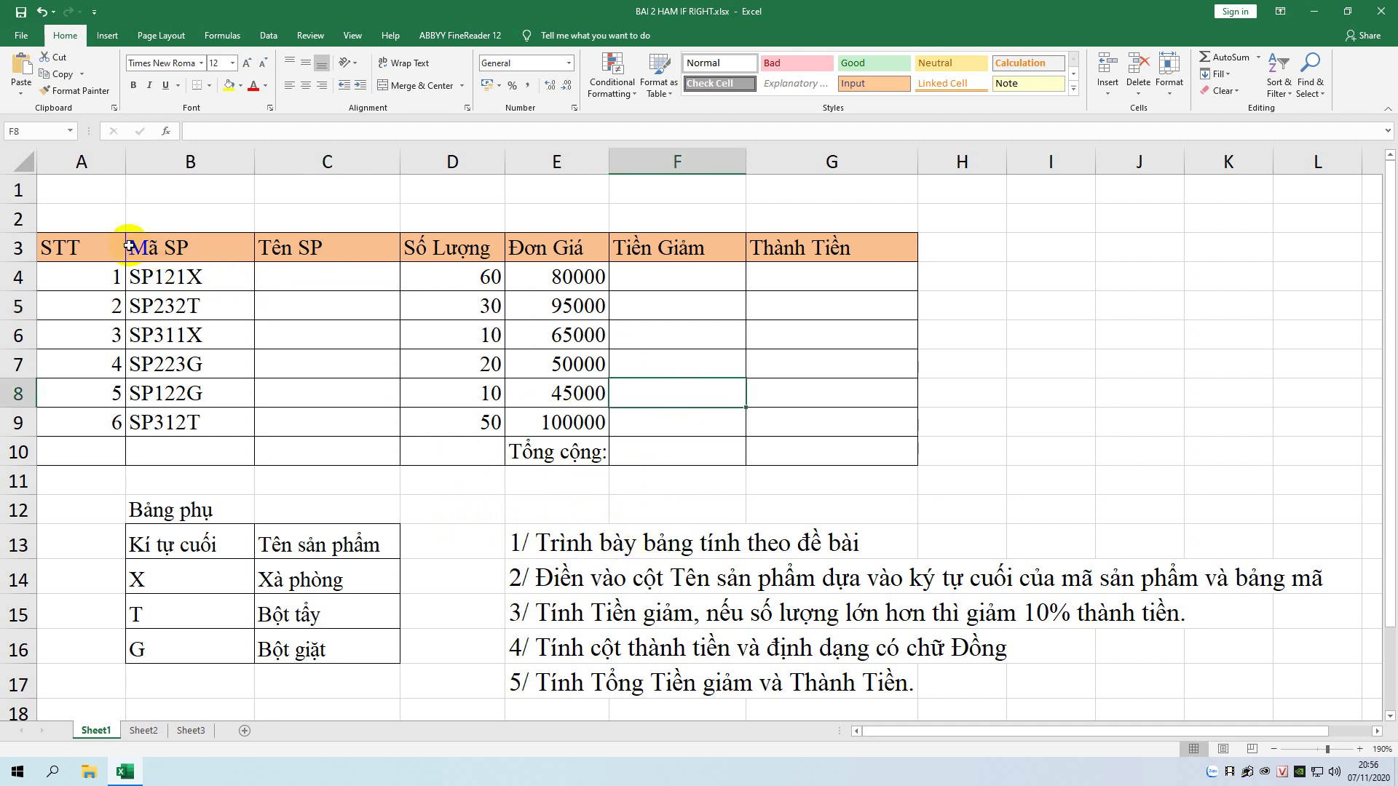
- Point out the empty row above the table headers where the title will go
left_click(107, 220)
left_click(139, 219)
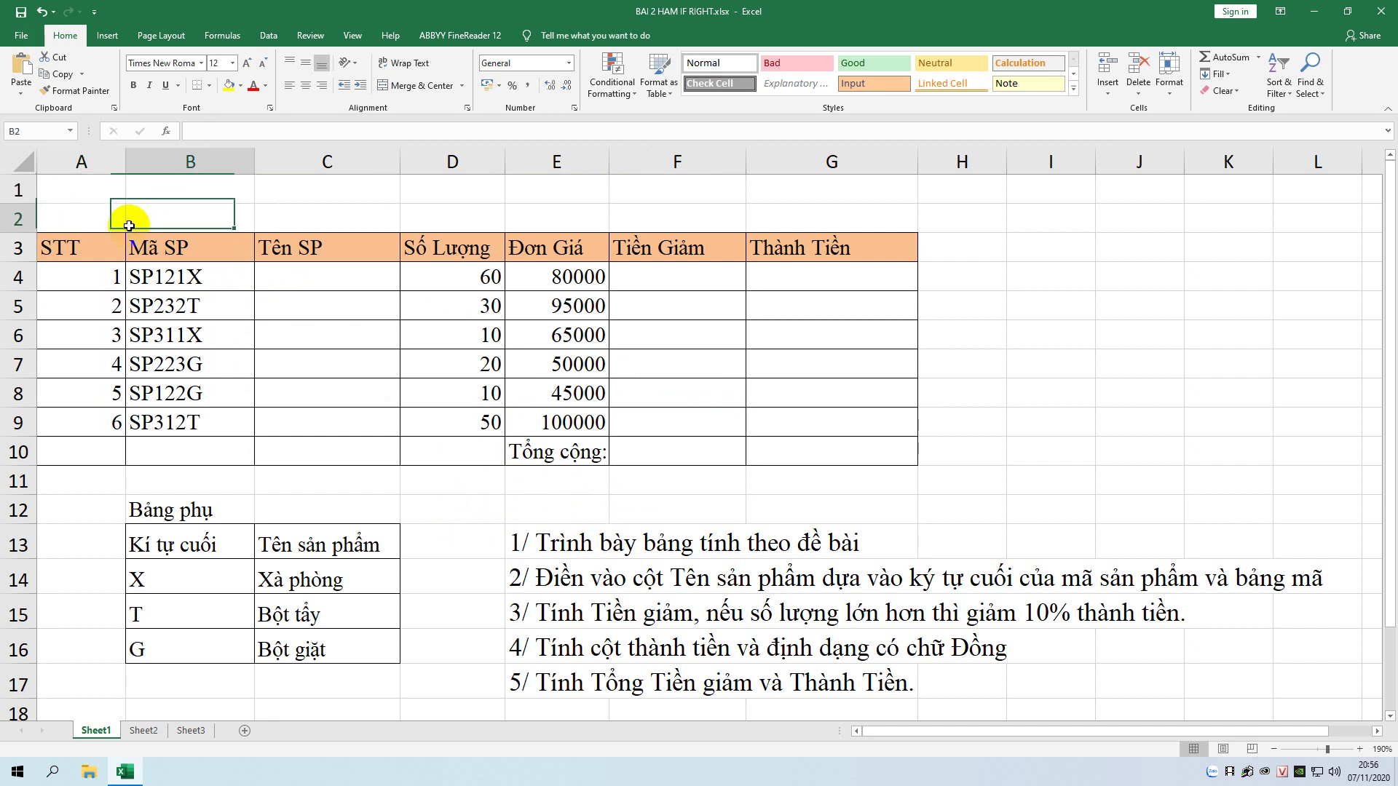
left_click(333, 225)
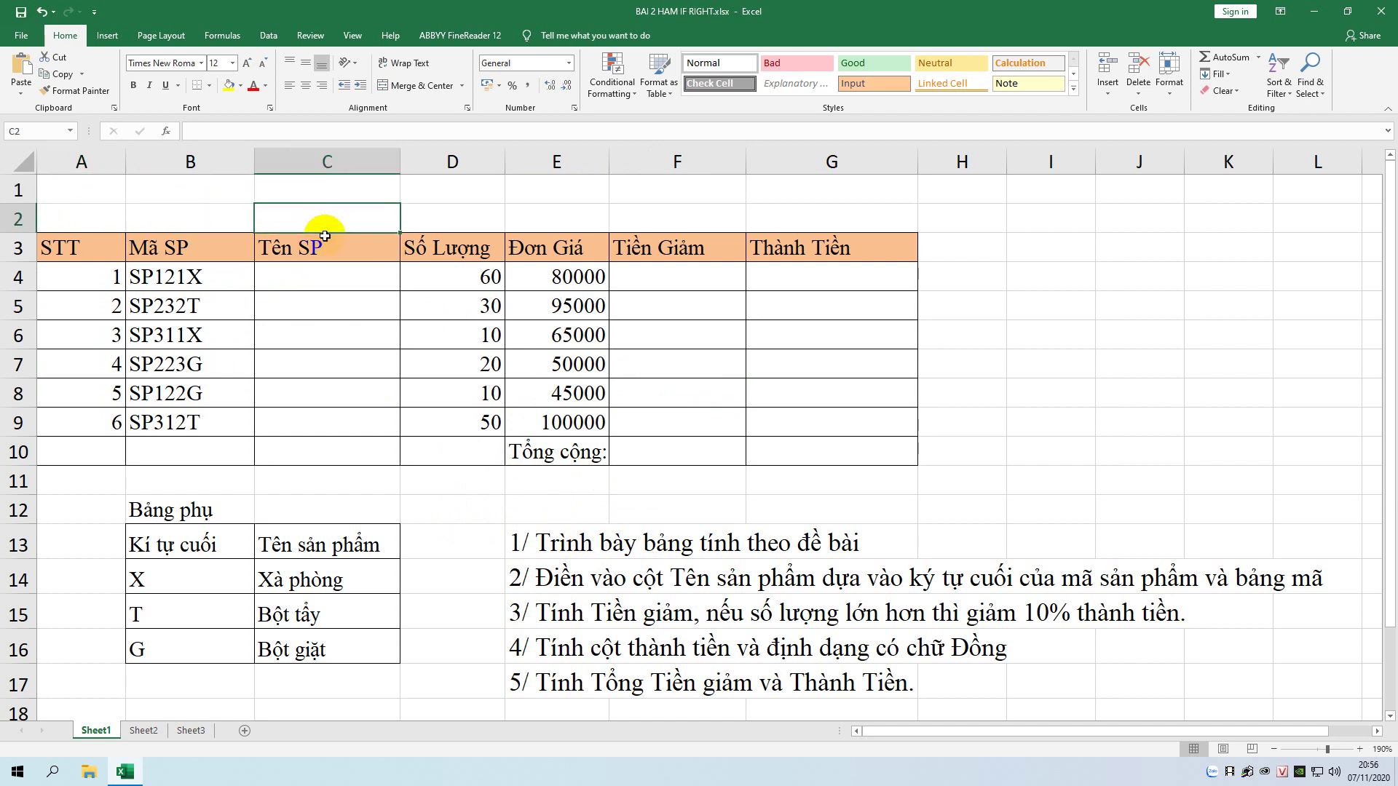
left_click(437, 223)
left_click(564, 218)
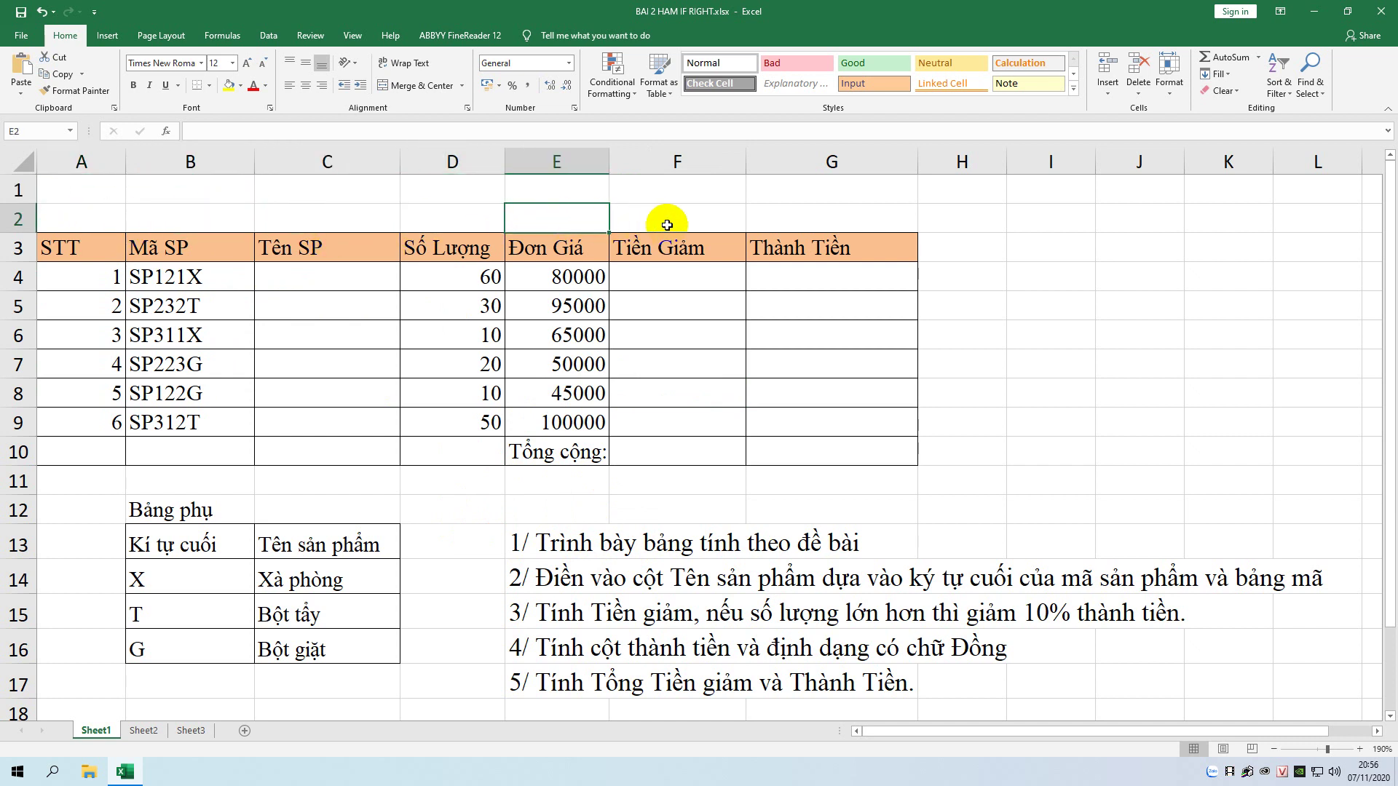
left_click(680, 219)
left_click(771, 228)
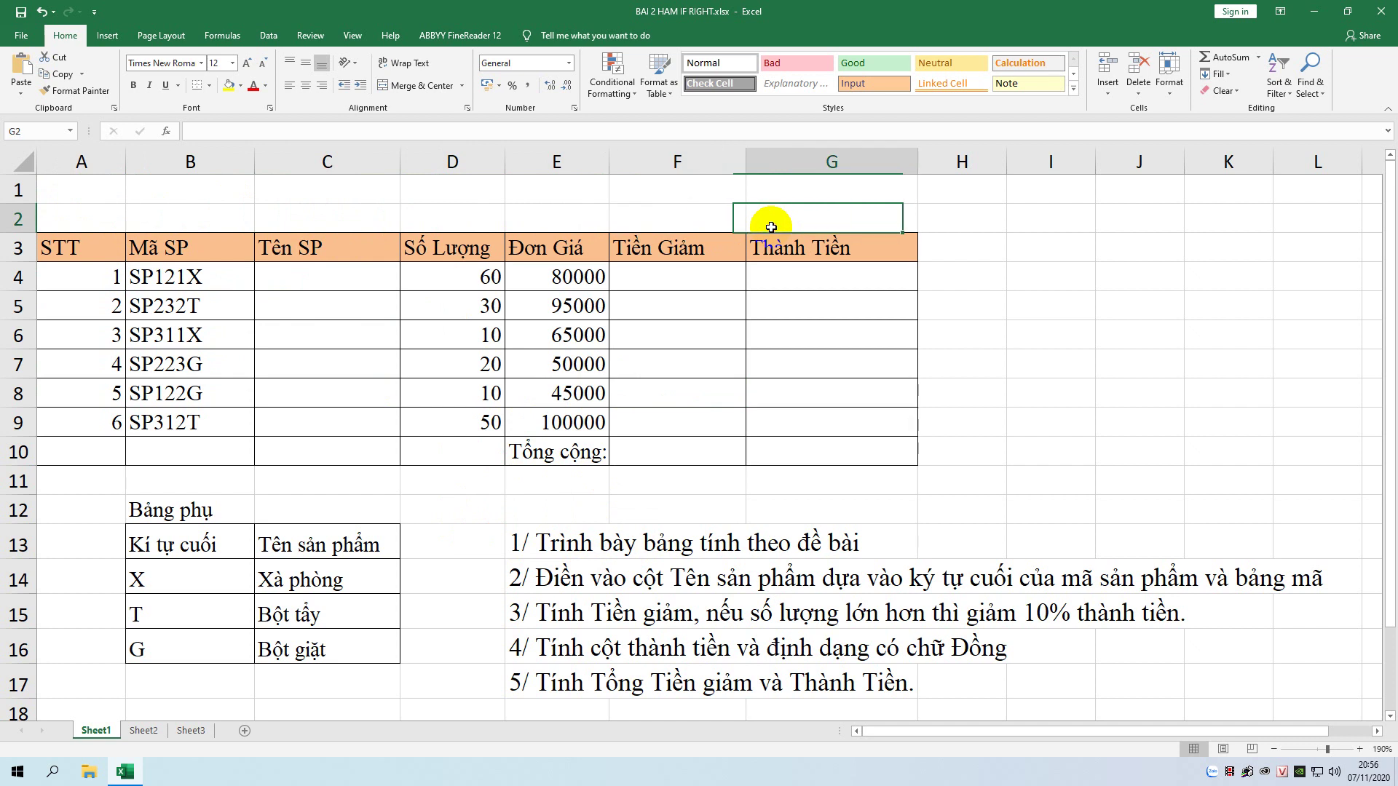
left_click(101, 193)
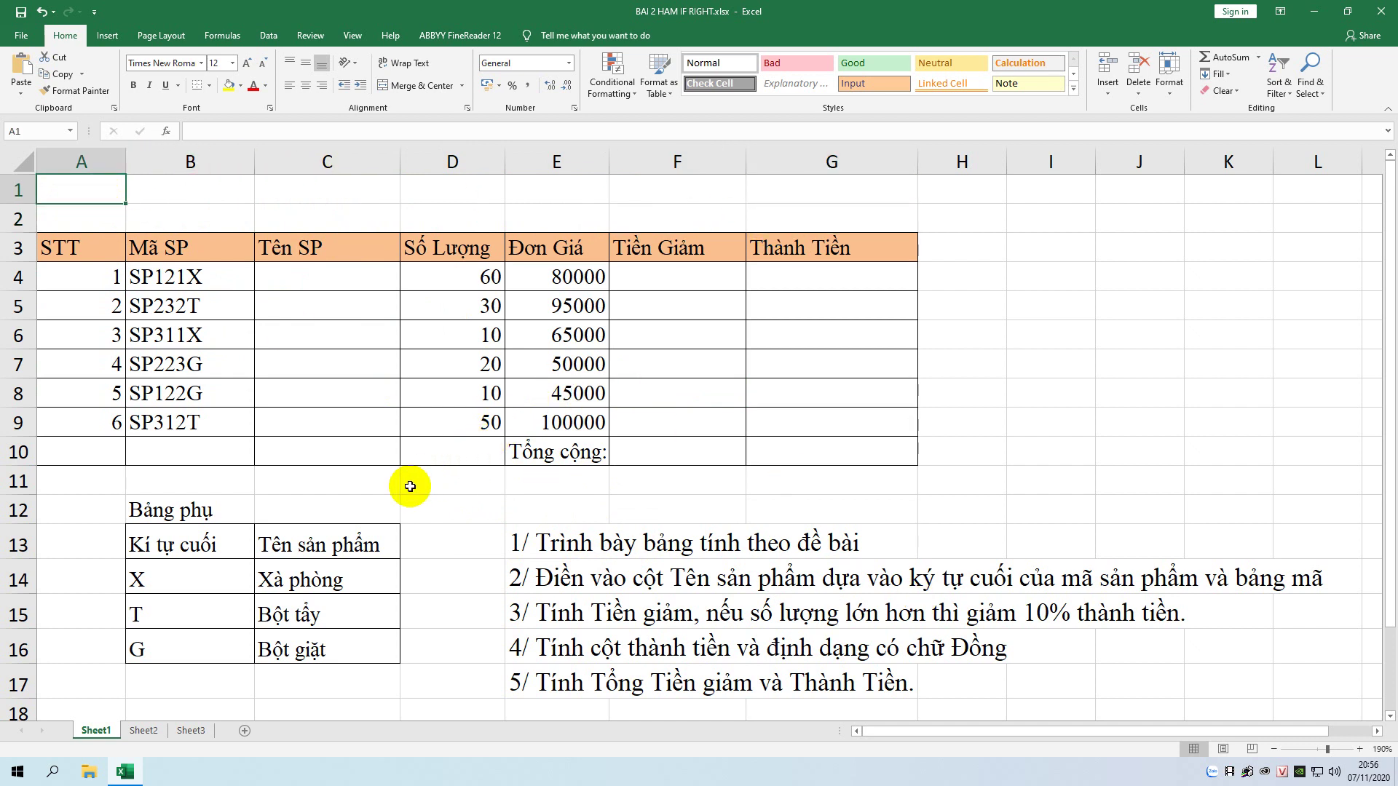
- Recheck the lookup product names Xà phòng, Bột tẩy and Bột giặt
left_click(328, 582)
left_click(335, 616)
left_click(350, 646)
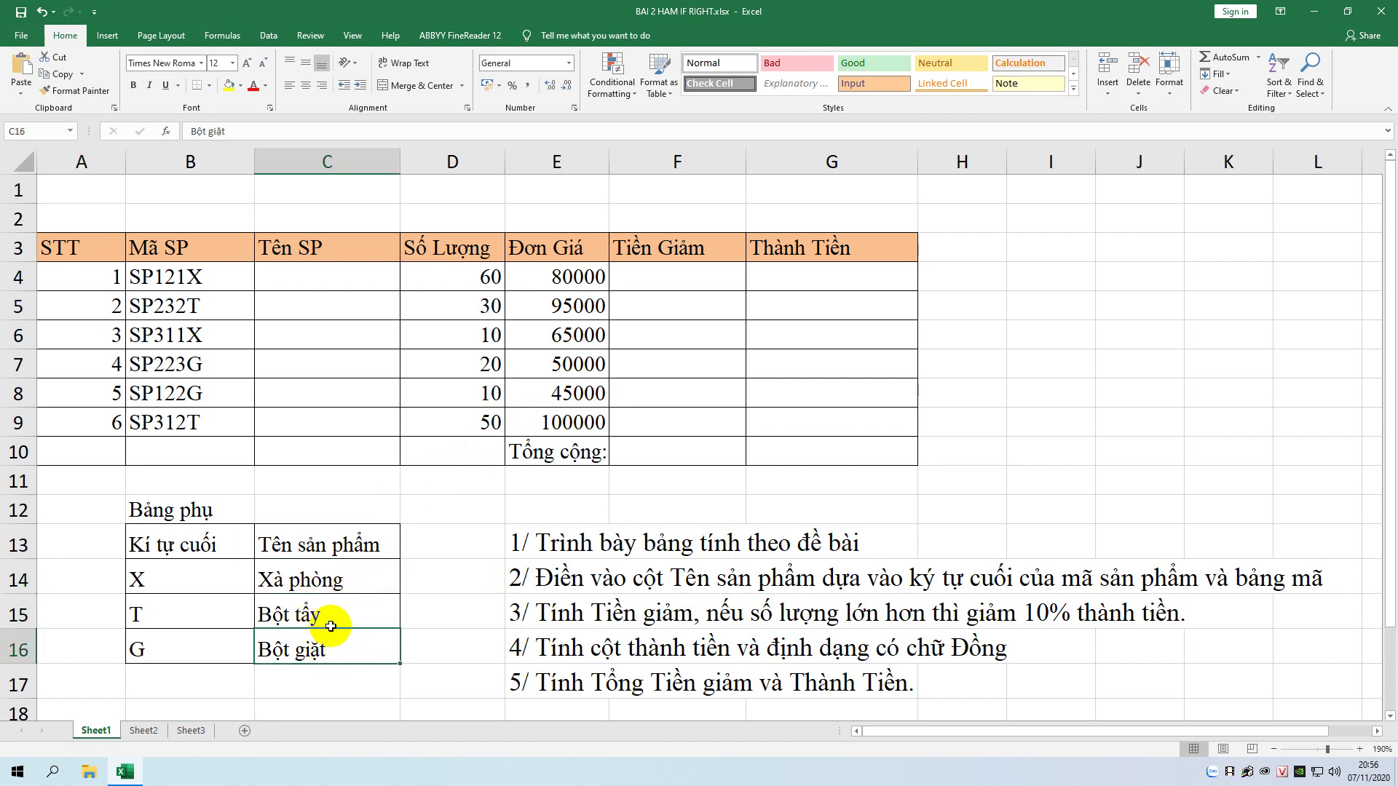
left_click(337, 621)
left_click(341, 583)
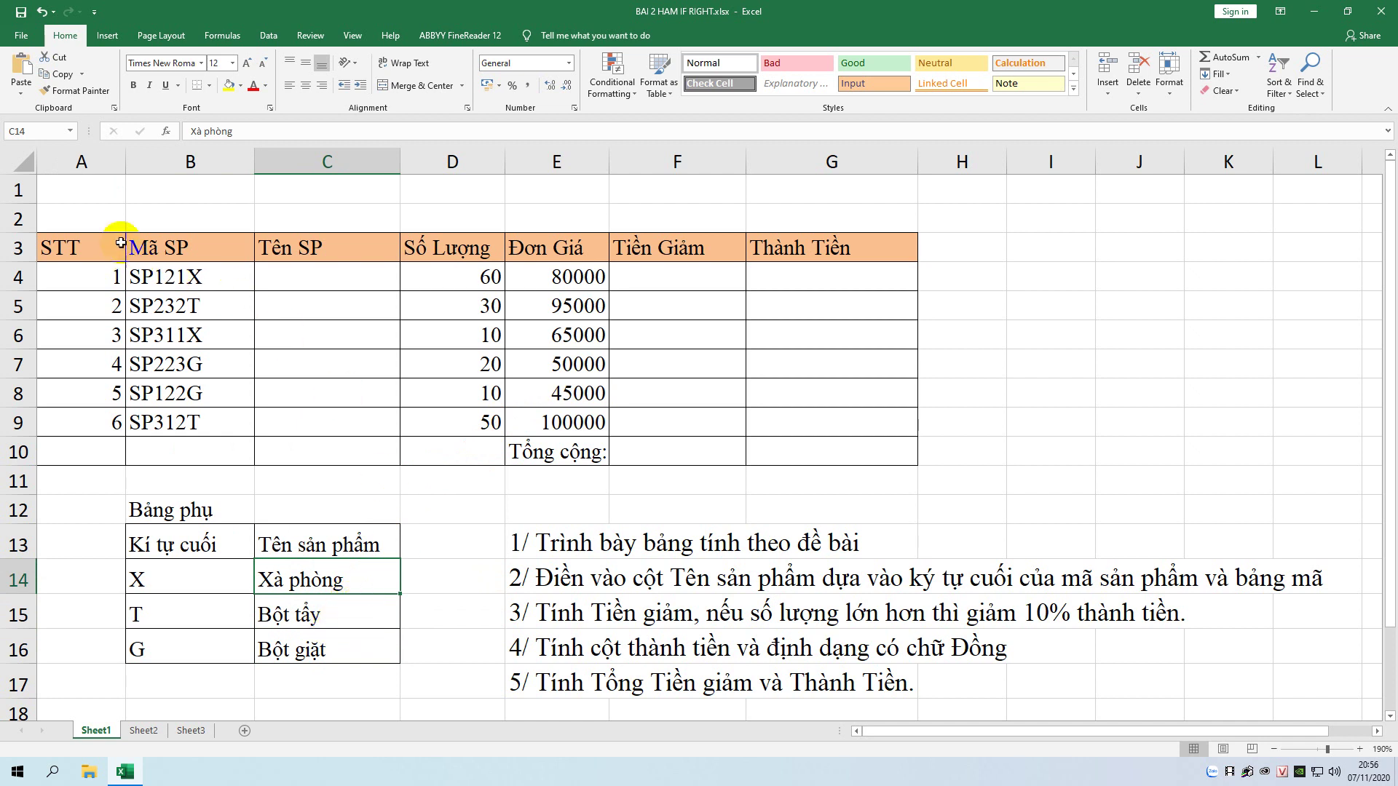
- Type the title 'BÁO CÁO HÀNG HÓA' into cell A1
left_click(101, 189)
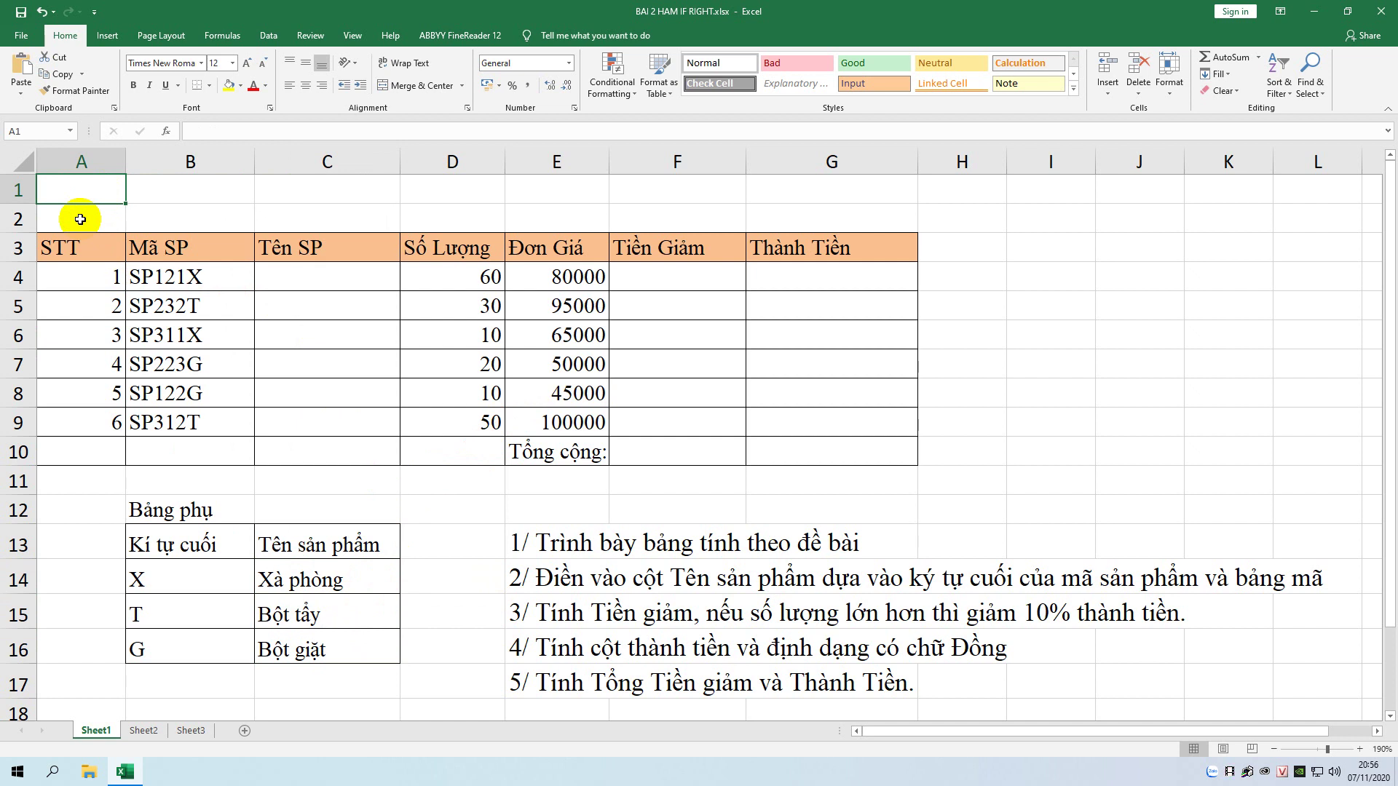
type("BÁO C")
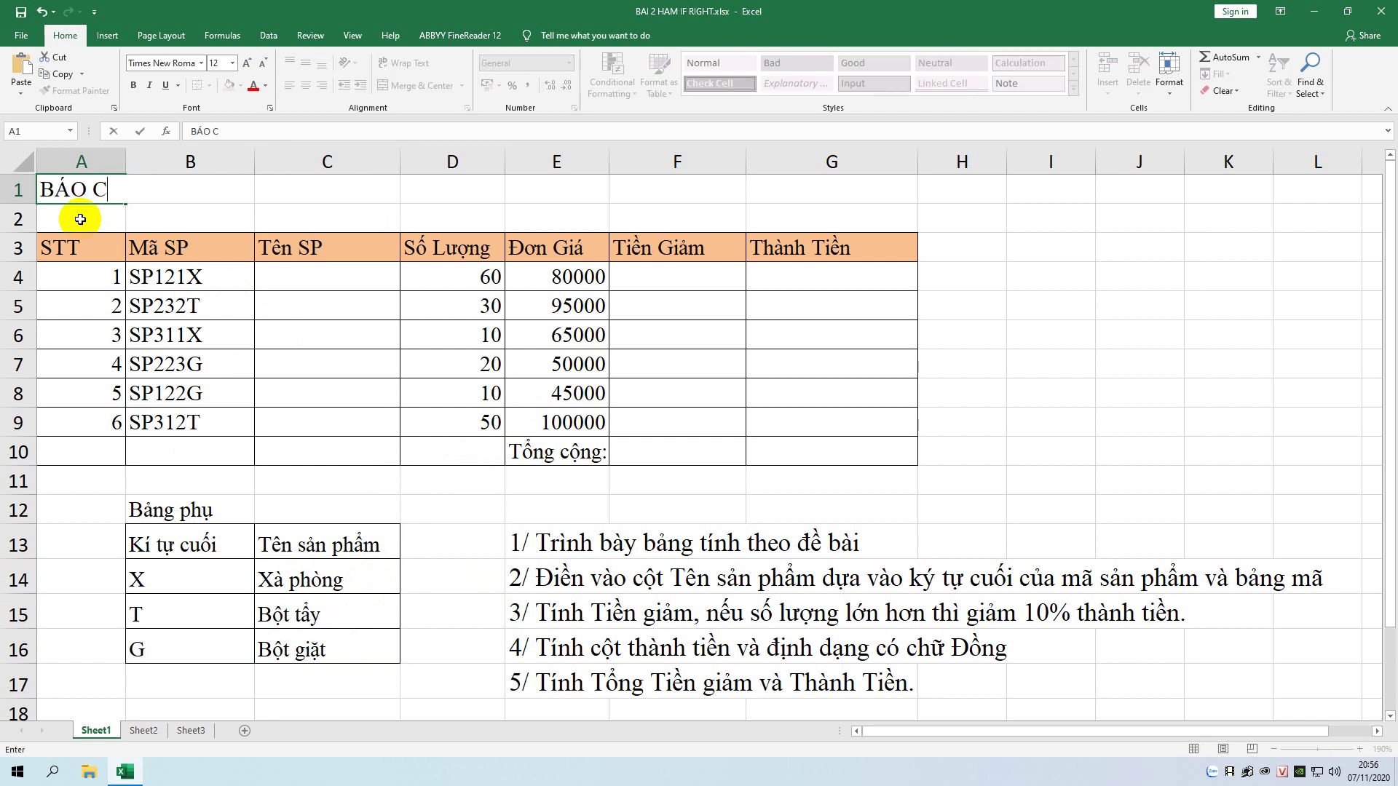
type("ÁO HÀNG HO")
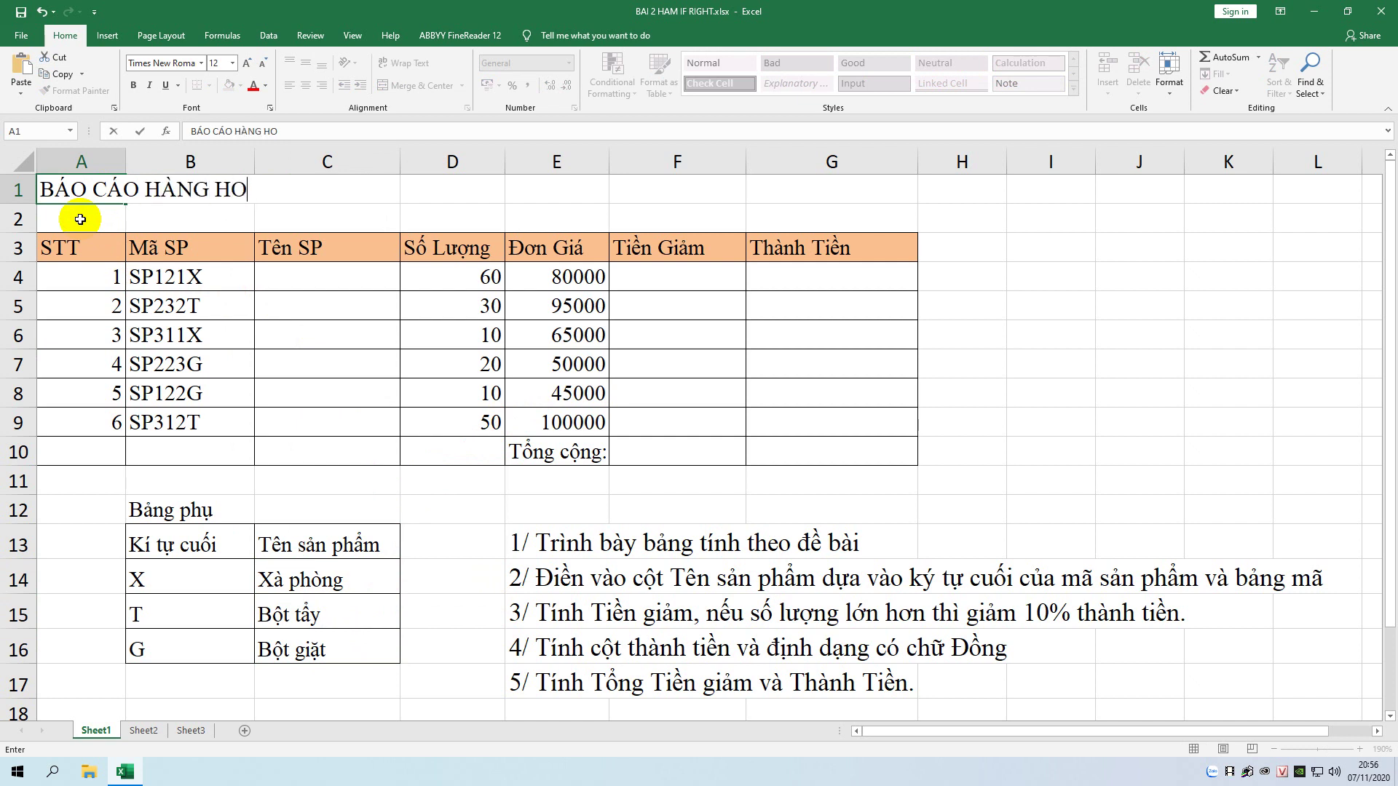
key("BackSpace")
type("ÓA")
left_click(80, 219)
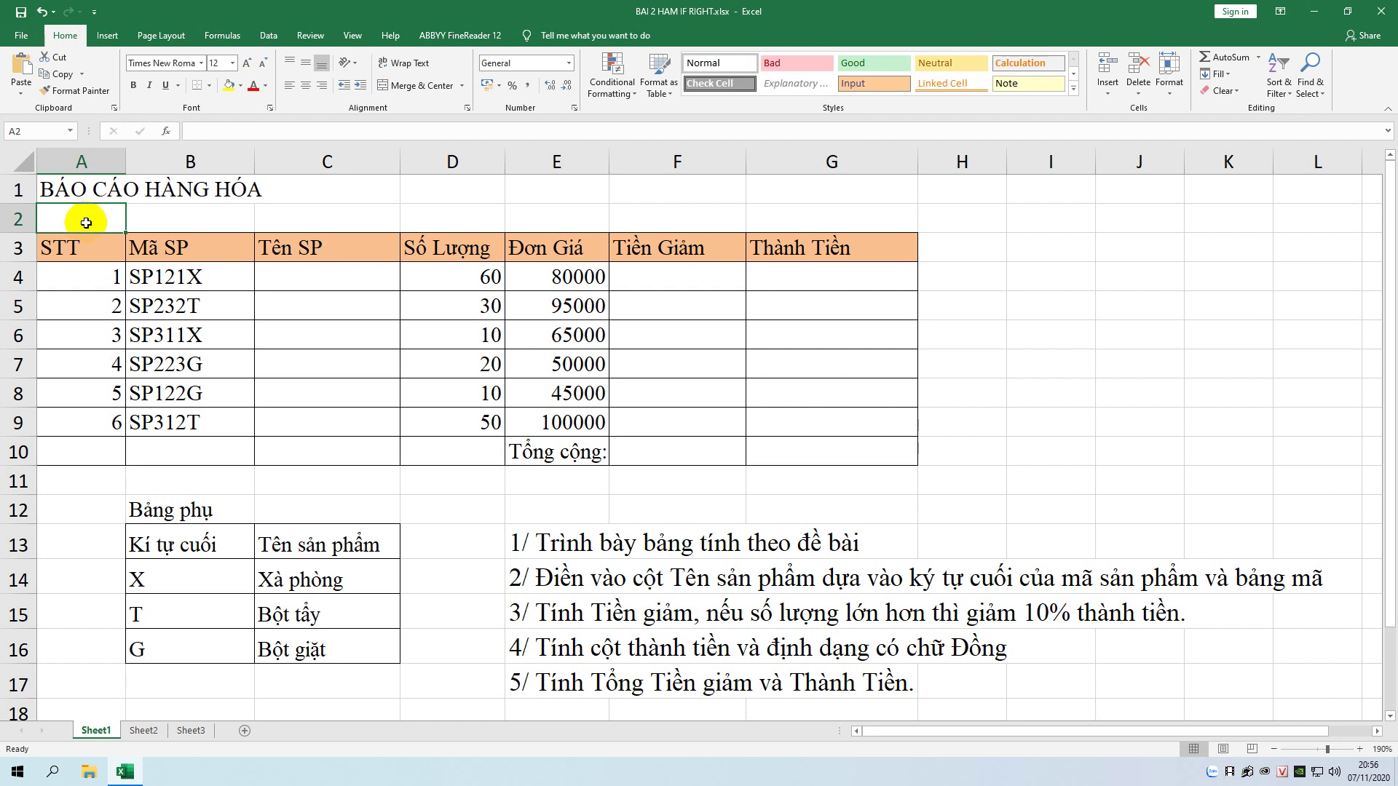
left_click(93, 194)
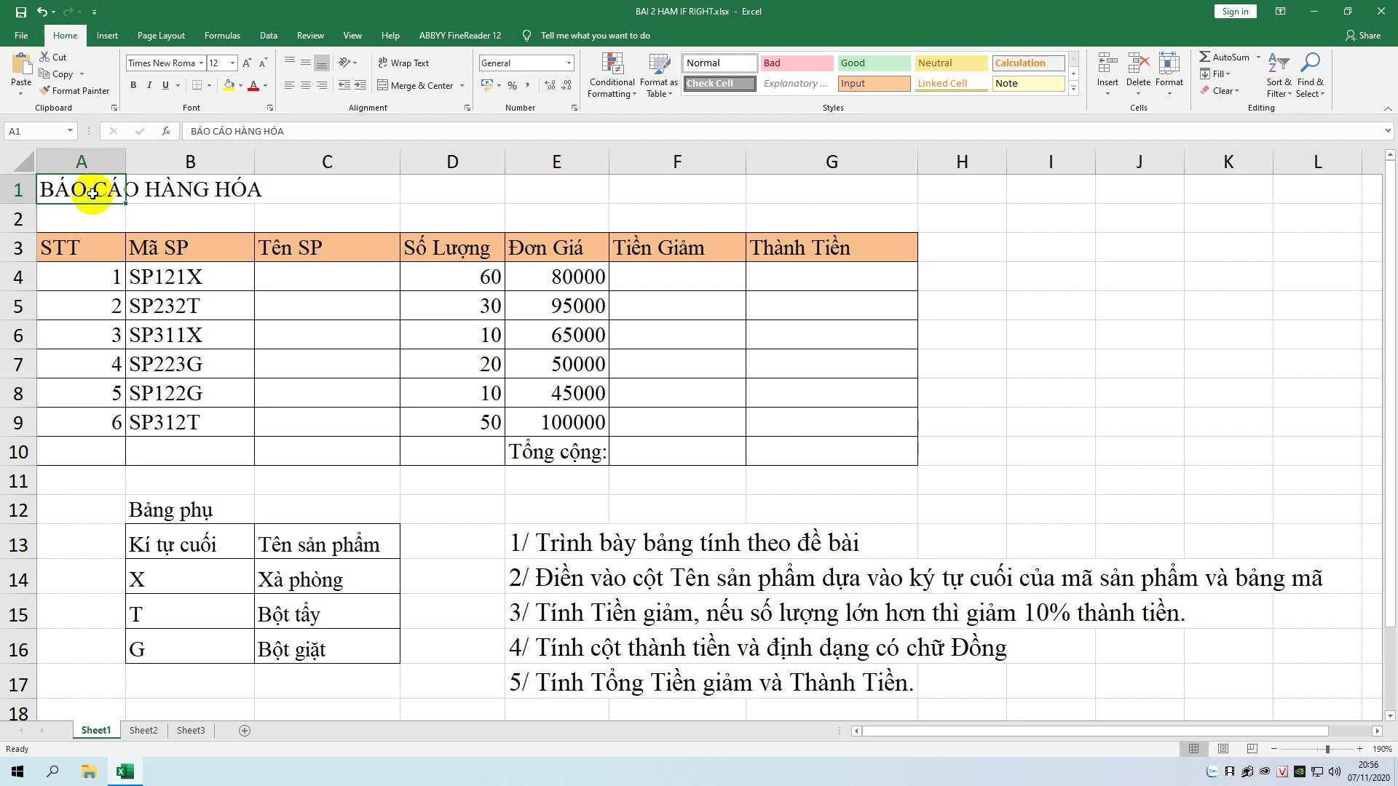
left_click(163, 222)
left_click(89, 193)
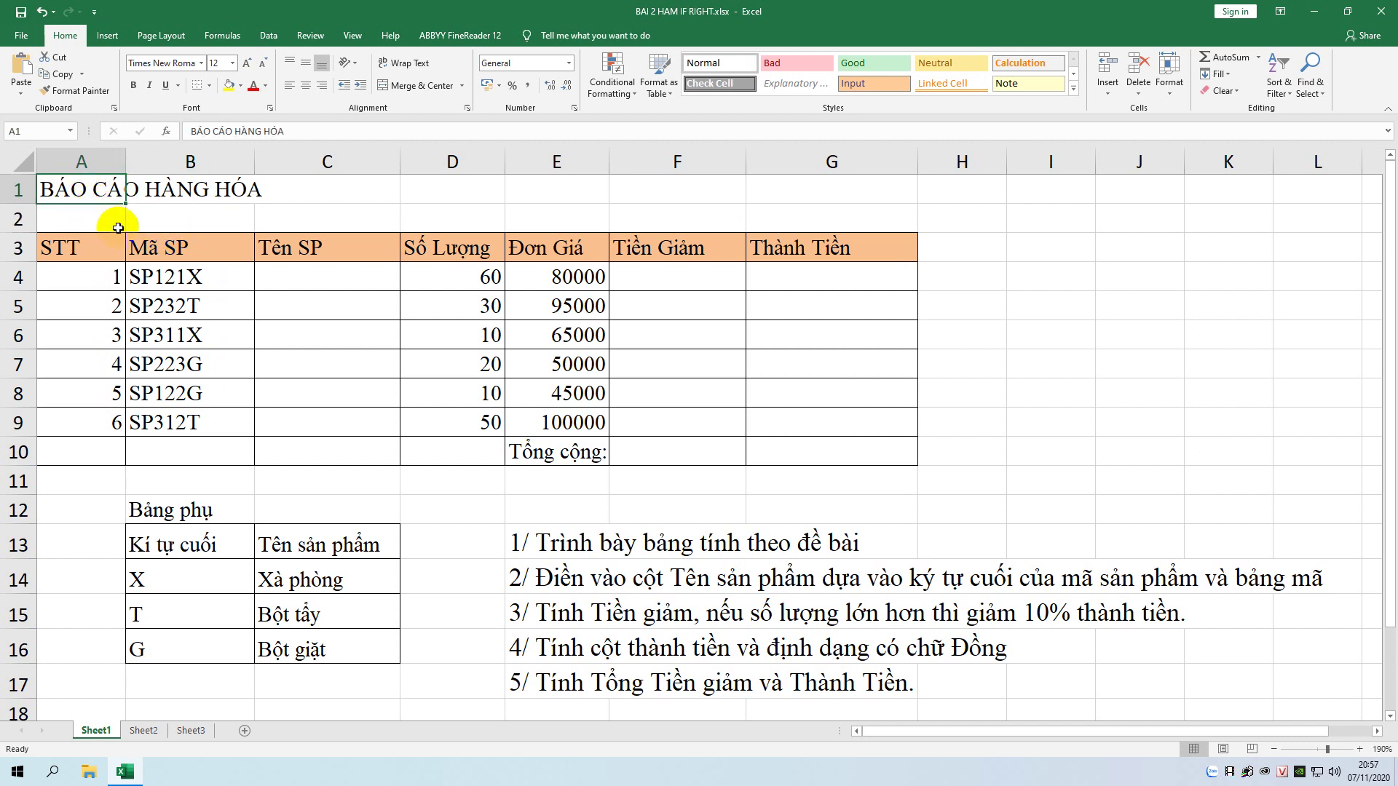
- Select the product table A3:G10, then return to the title in A1
mouse_move(109, 244)
left_mouse_down()
mouse_move(790, 302)
mouse_move(856, 455)
mouse_move(109, 245)
left_mouse_up()
left_click(856, 454)
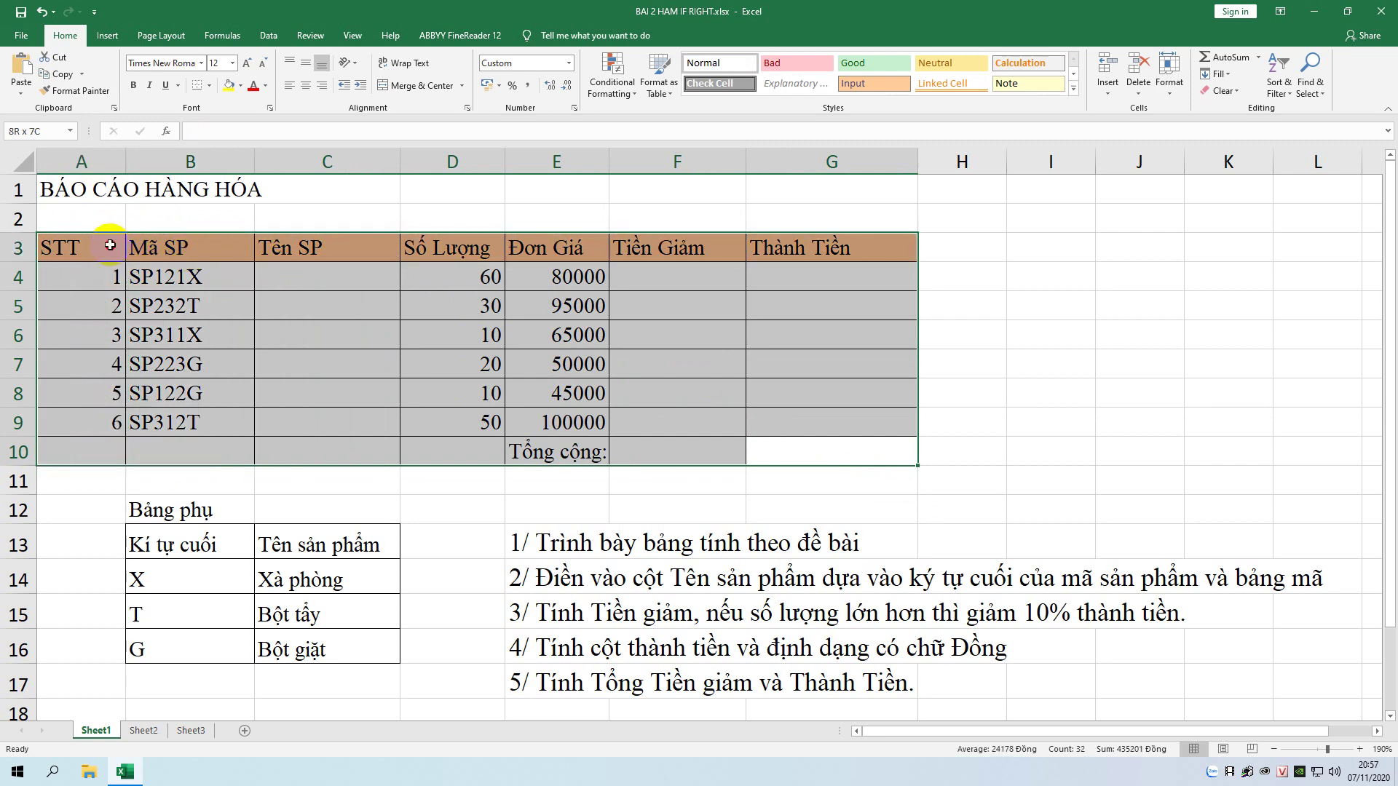
left_click(109, 187)
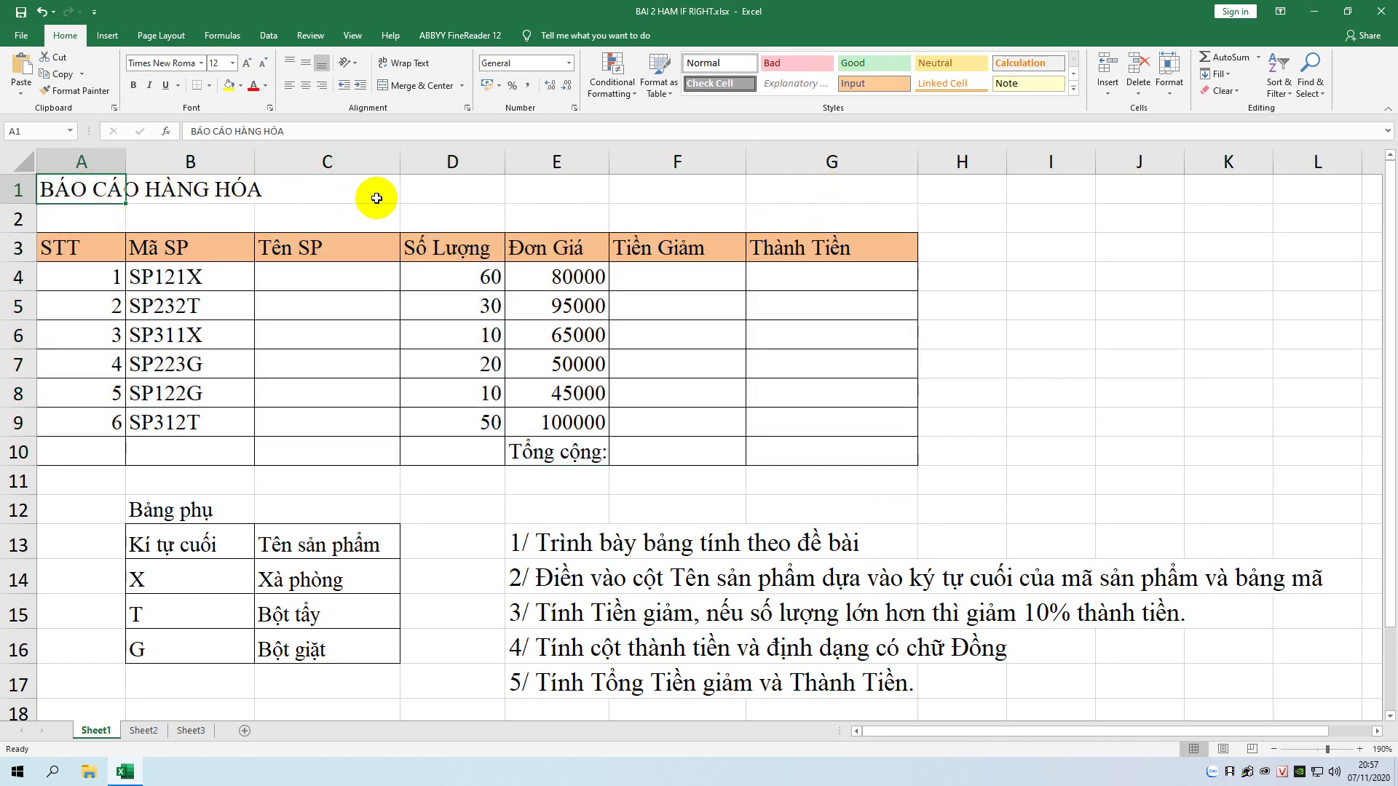
left_click(484, 193)
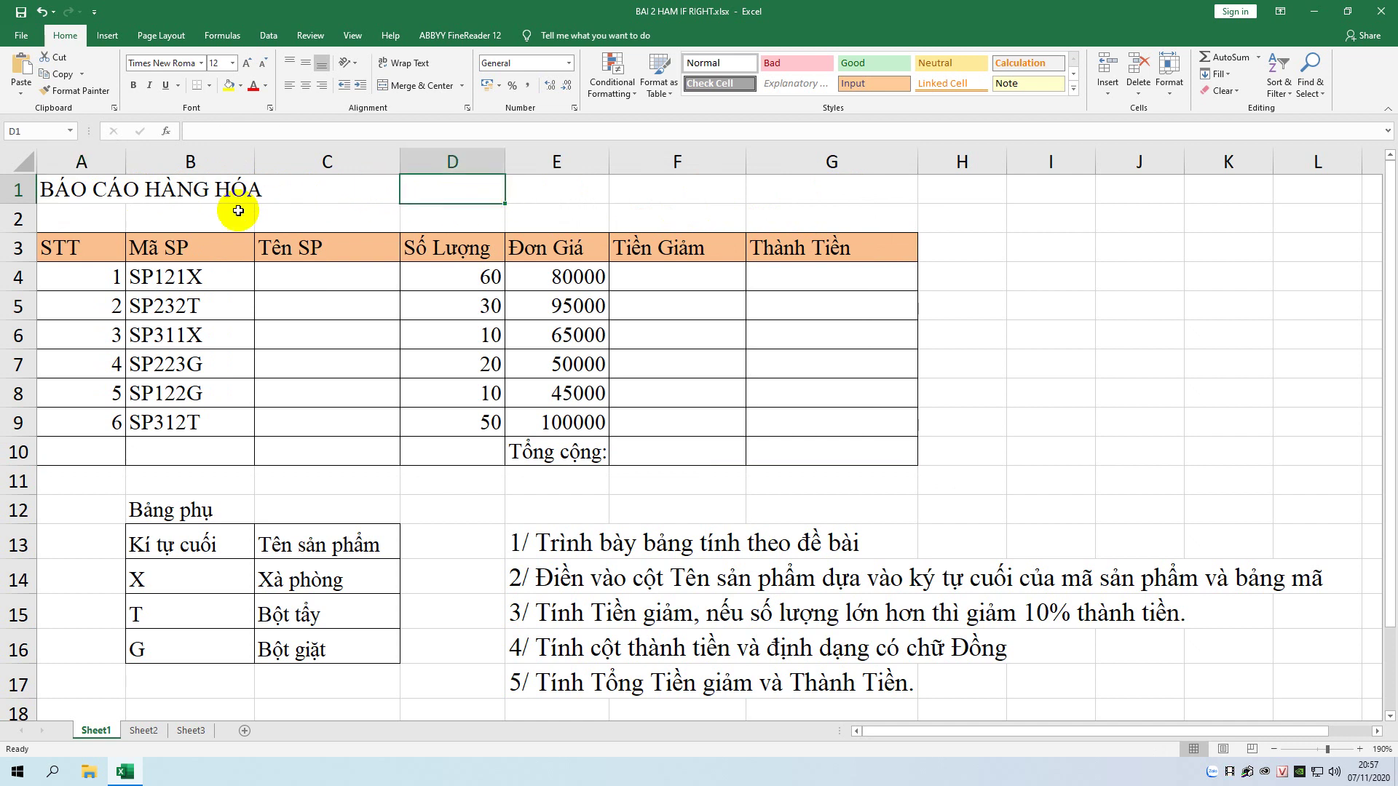
left_click(65, 190)
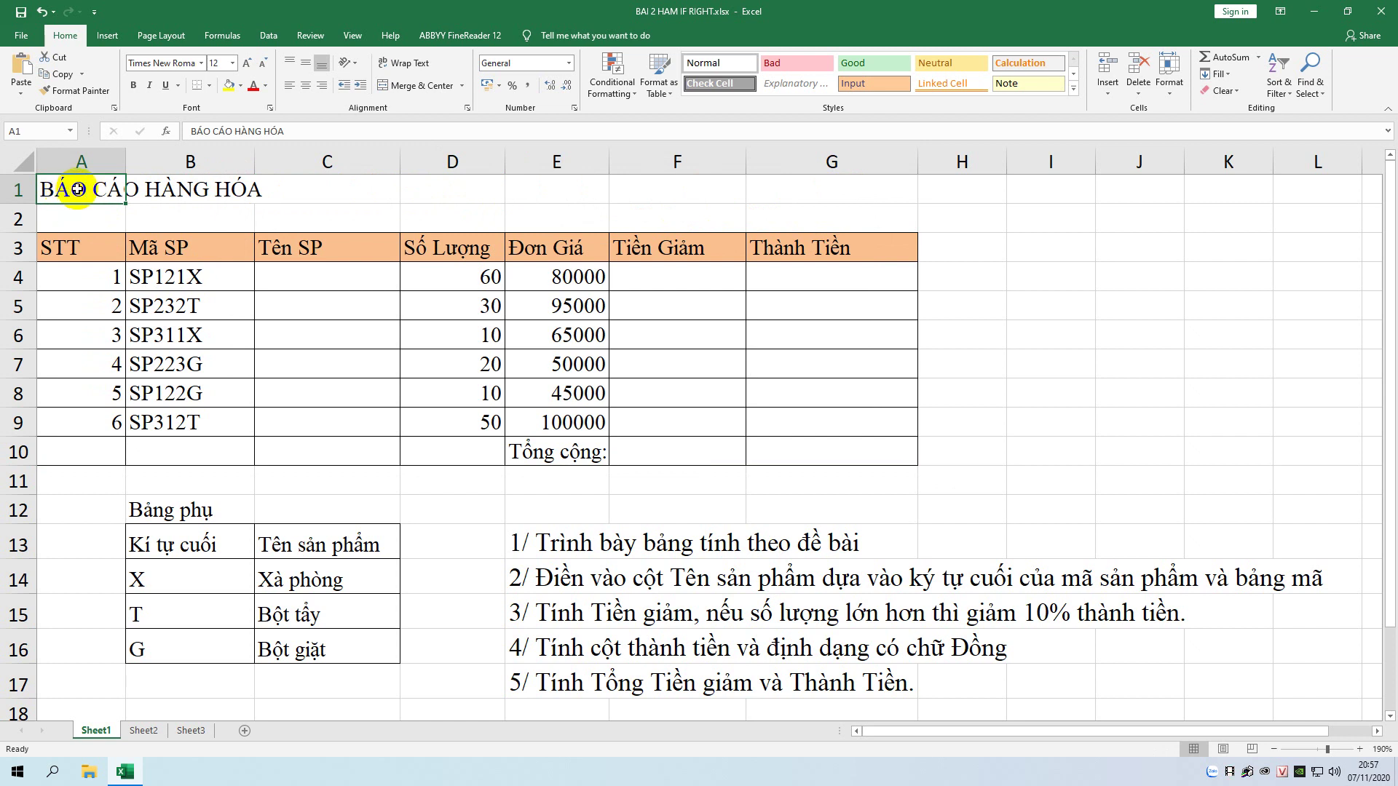
- Select A1:G1 and merge and center the BÁO CÁO HÀNG HÓA title across it
left_click_drag(78, 189, 698, 193)
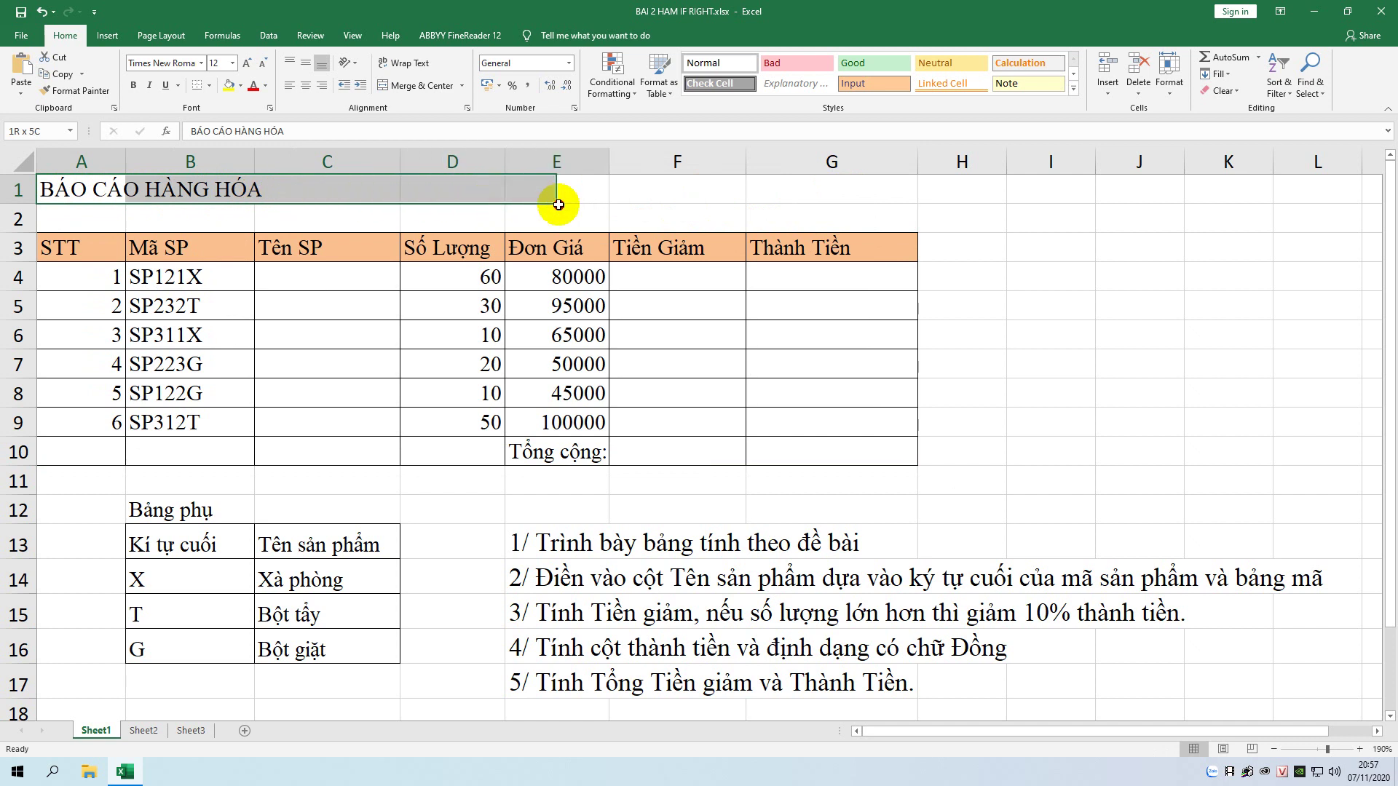
left_click_drag(697, 193, 817, 193)
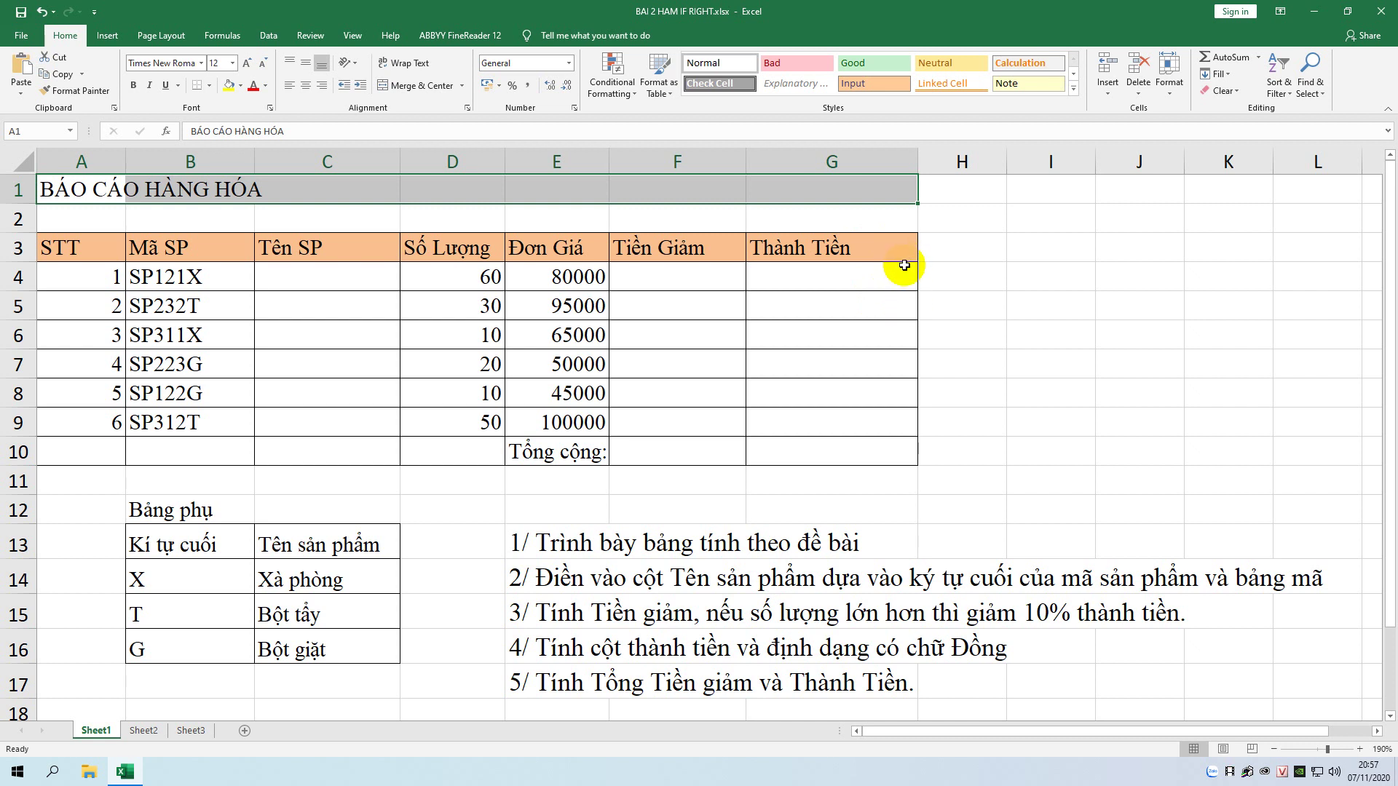
left_click(415, 87)
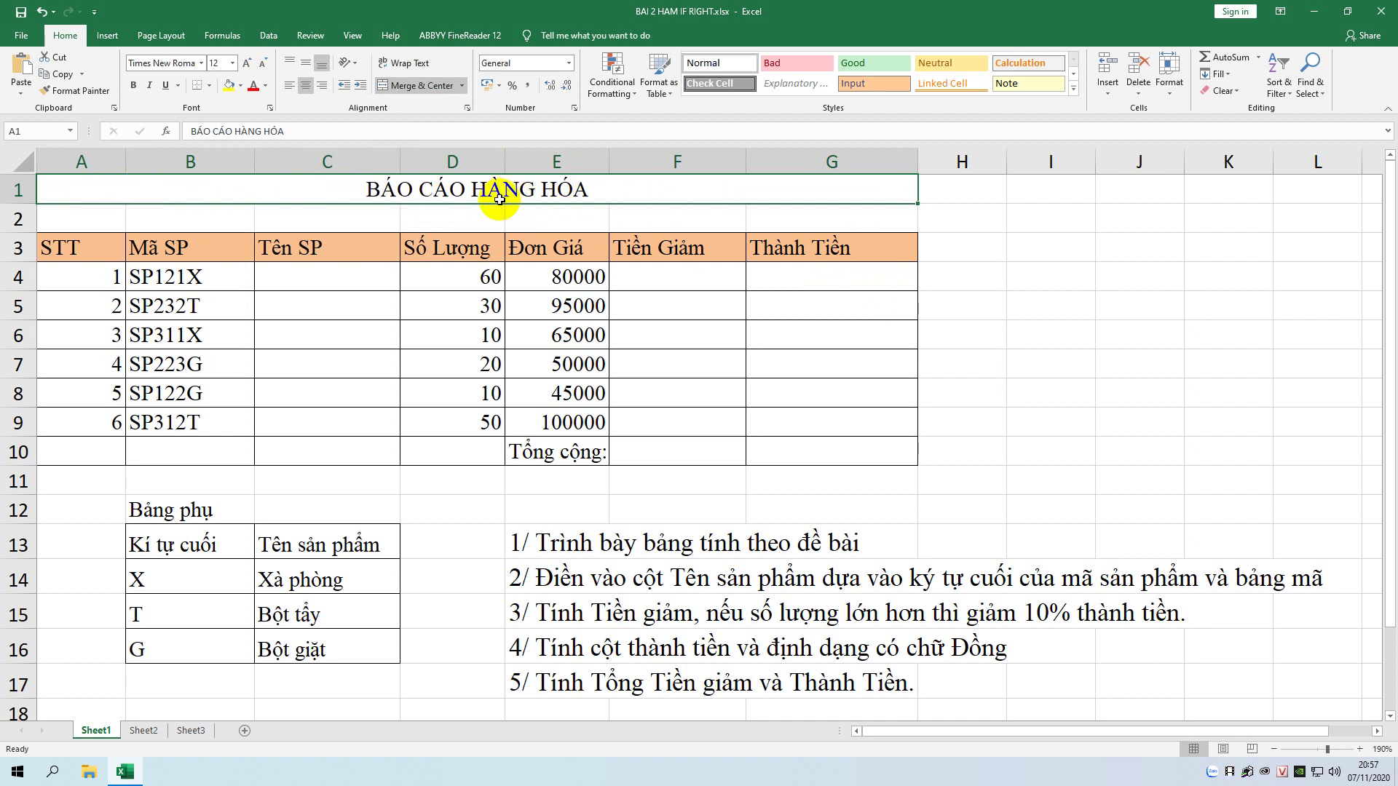
left_click(825, 338)
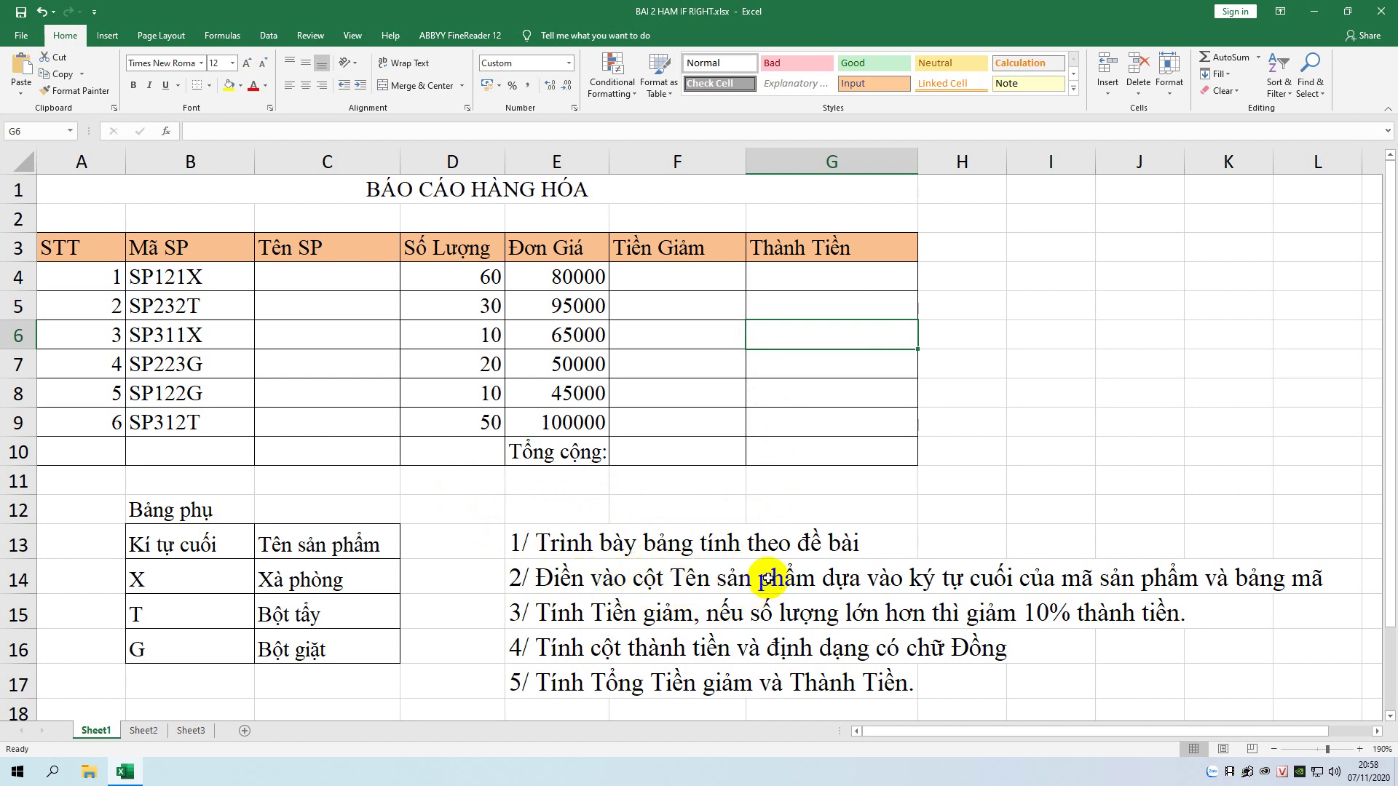
- Change the end of task 2 in E14 from 'bảng mã' to 'bảng phụ'
left_click(100, 249)
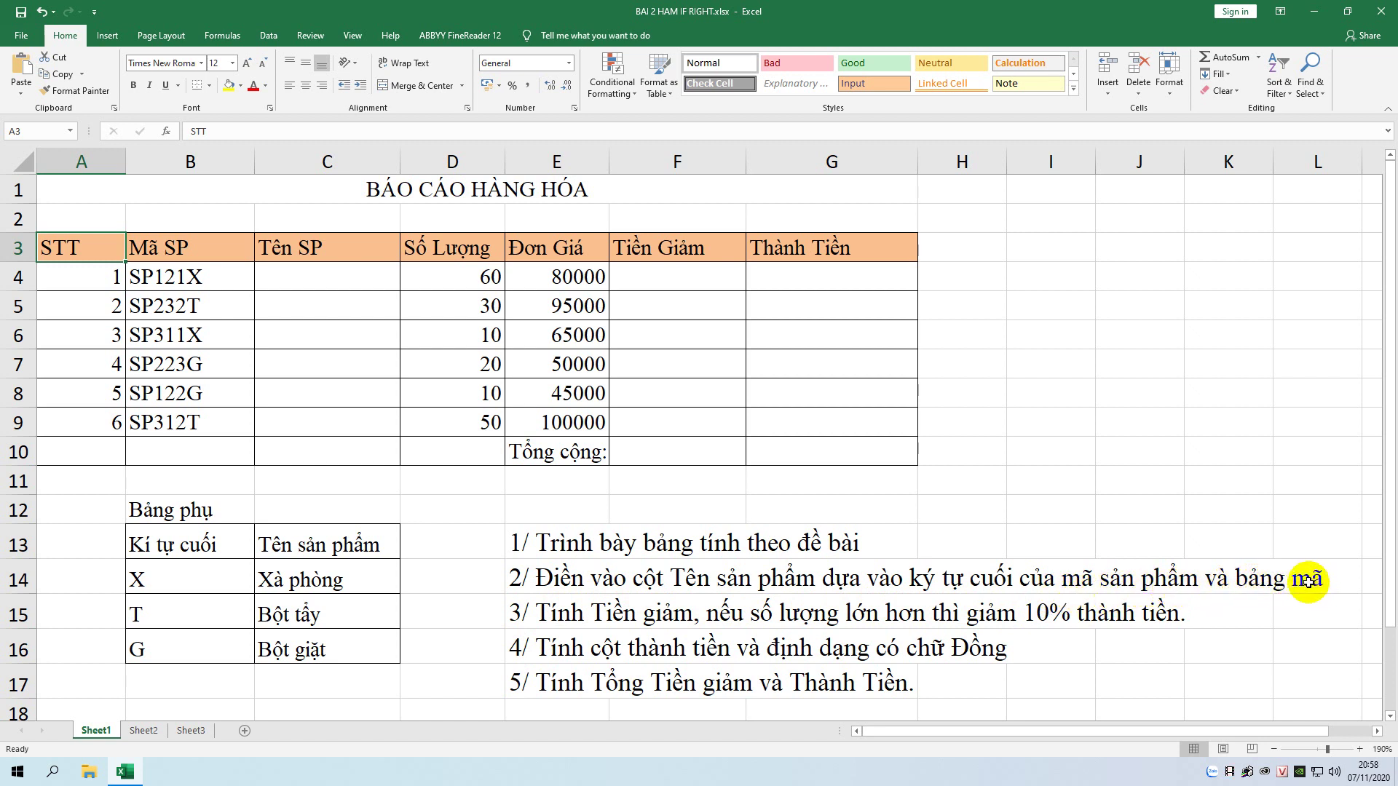
left_click(592, 582)
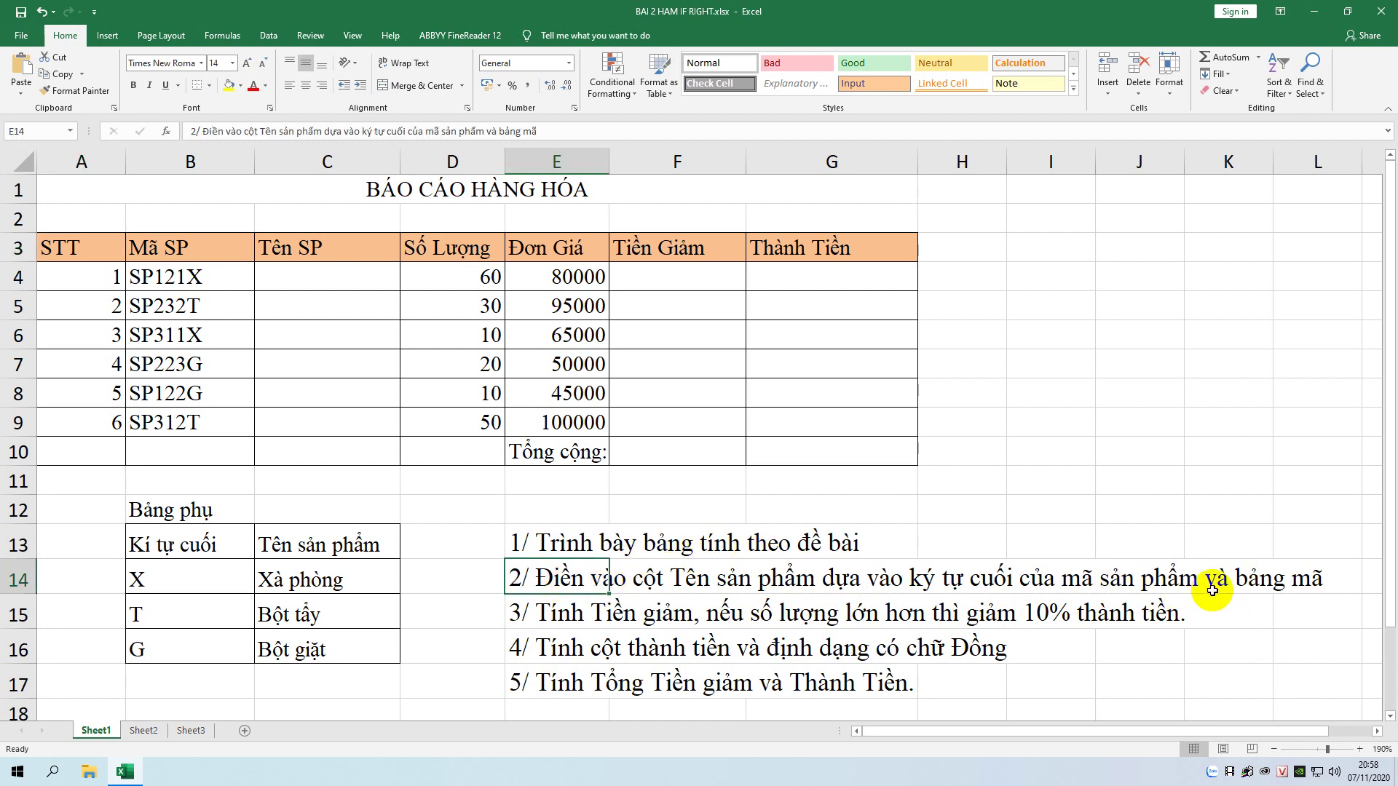
left_click(612, 134)
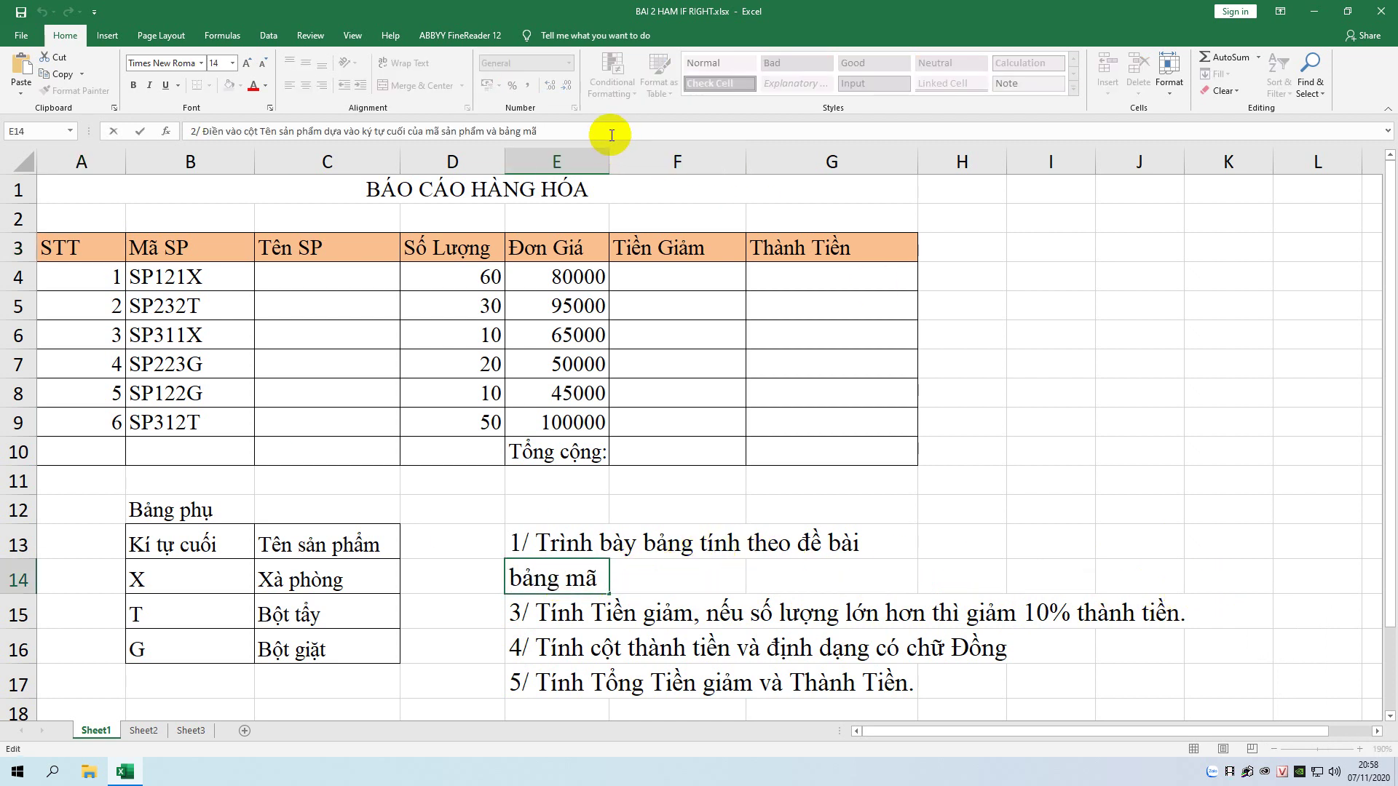
key("BackSpace")
key("BackSpace")
type("P")
type("HU")
key("BackSpace")
key("BackSpace")
key("BackSpace")
type("phụ")
key("Return")
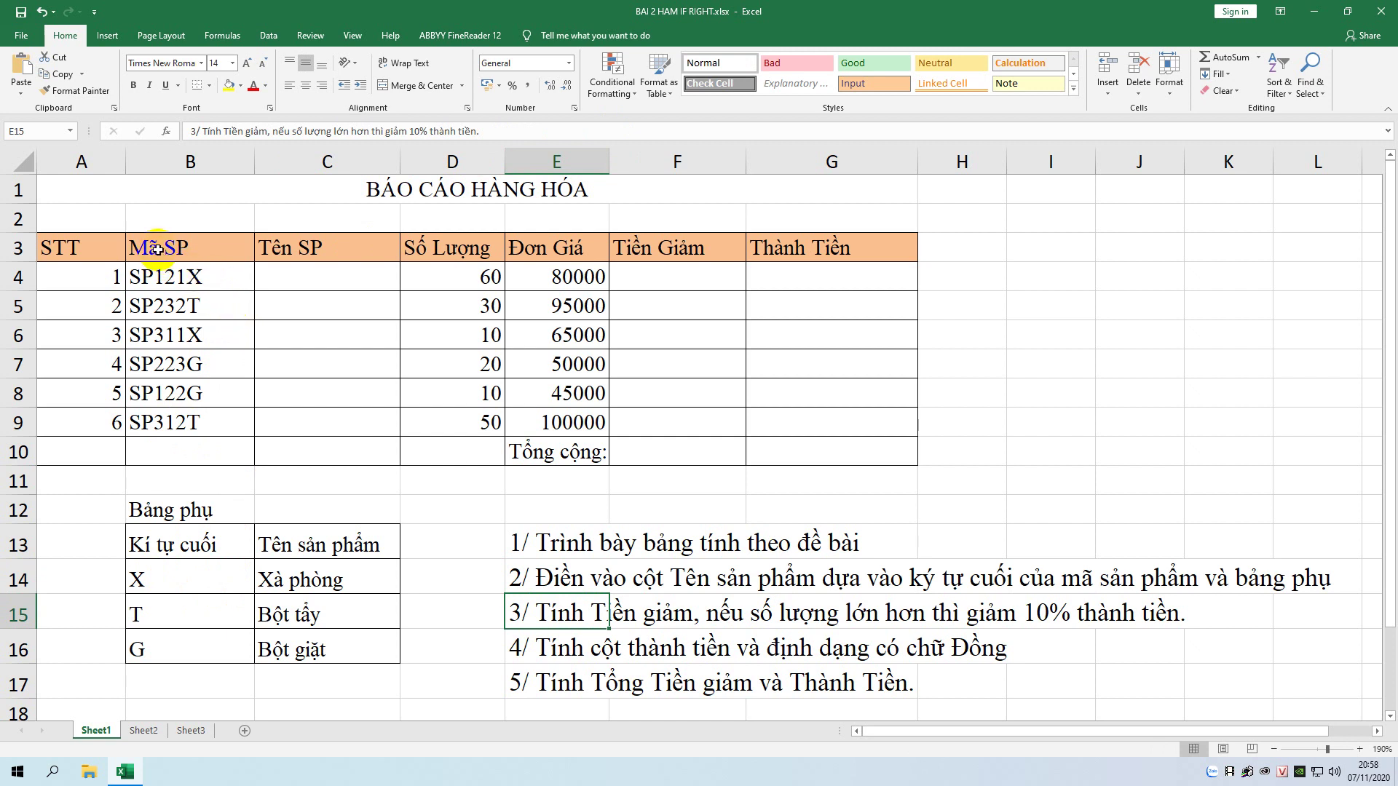
left_click(164, 275)
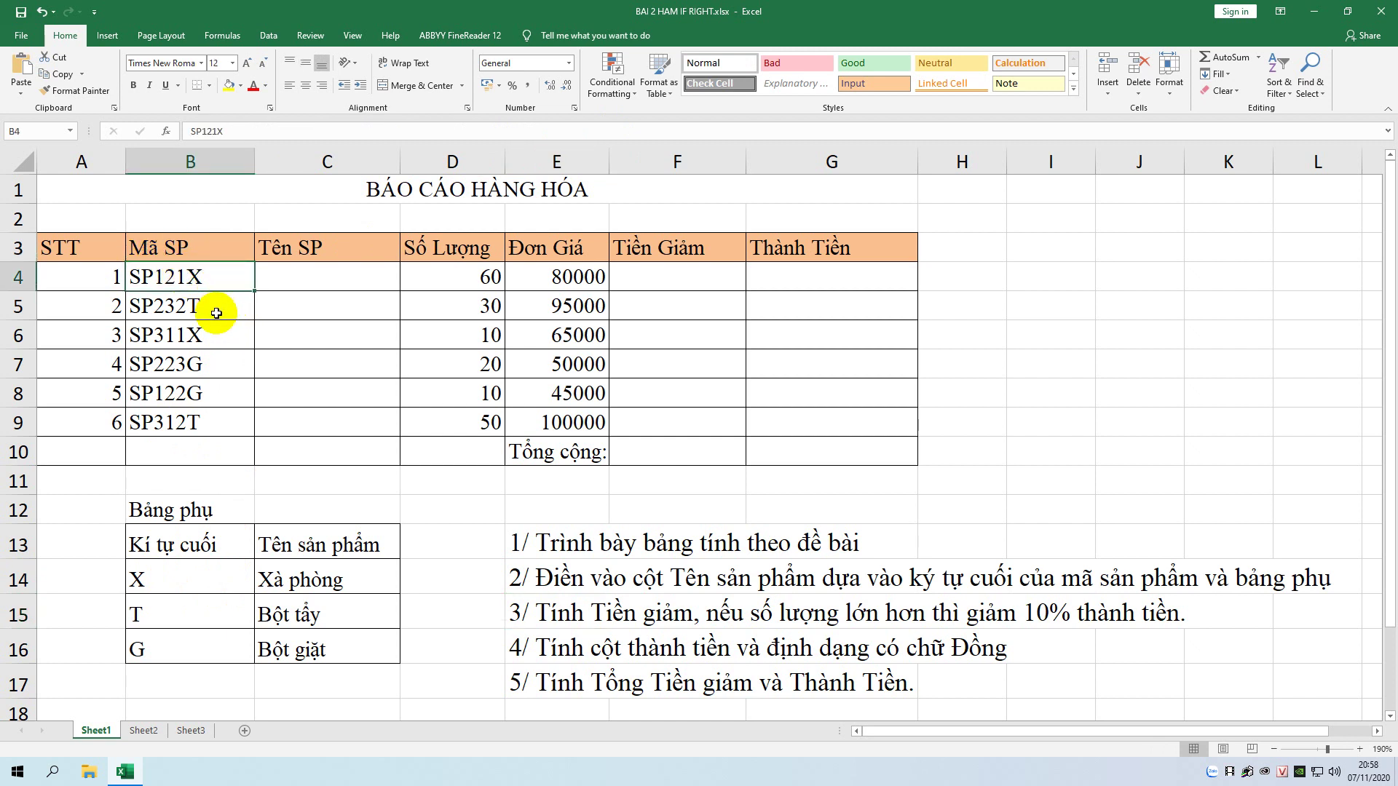
- Start the product name formula in C4 with =IF(RIGHT(
left_click(218, 422)
left_click(209, 384)
left_click(207, 364)
left_click(215, 331)
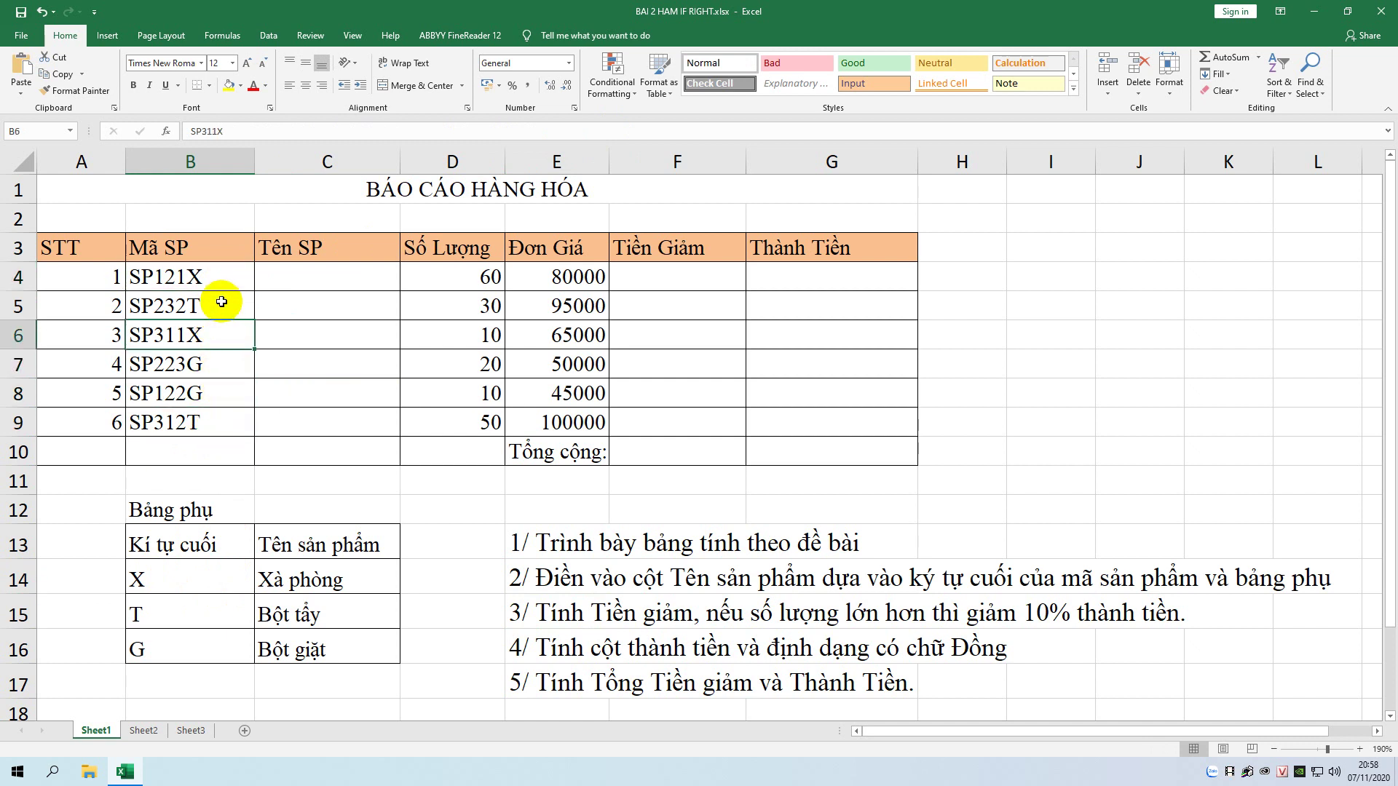
left_click(218, 276)
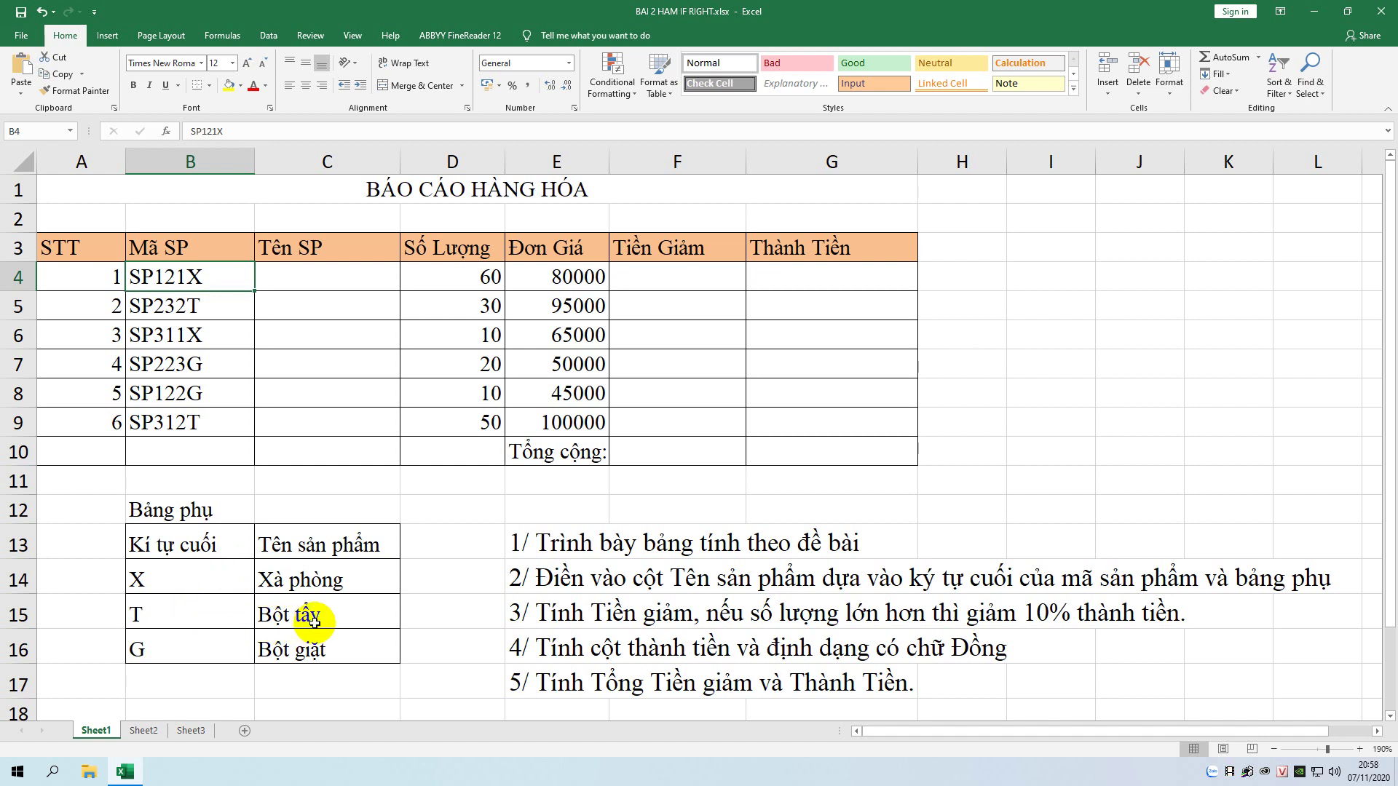
left_click(316, 290)
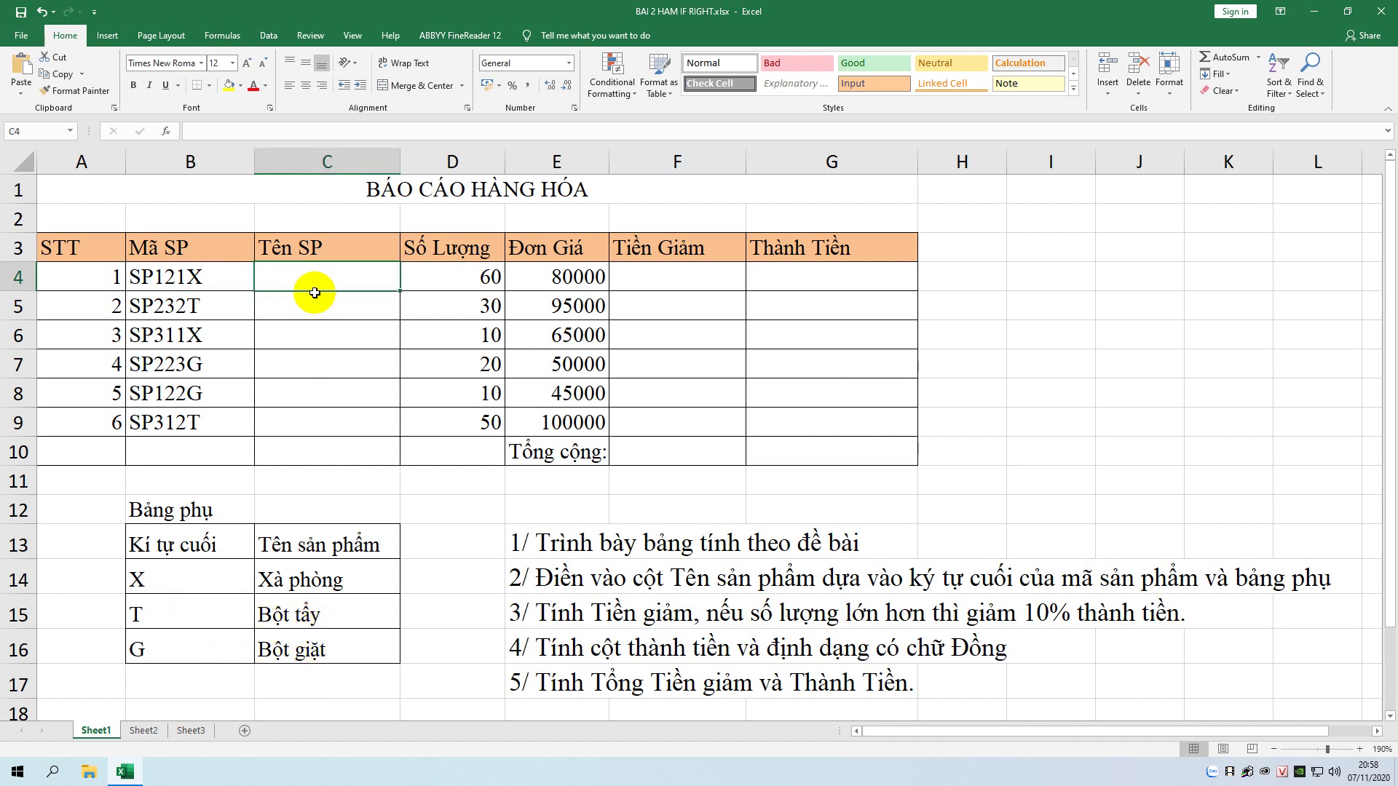
type("=")
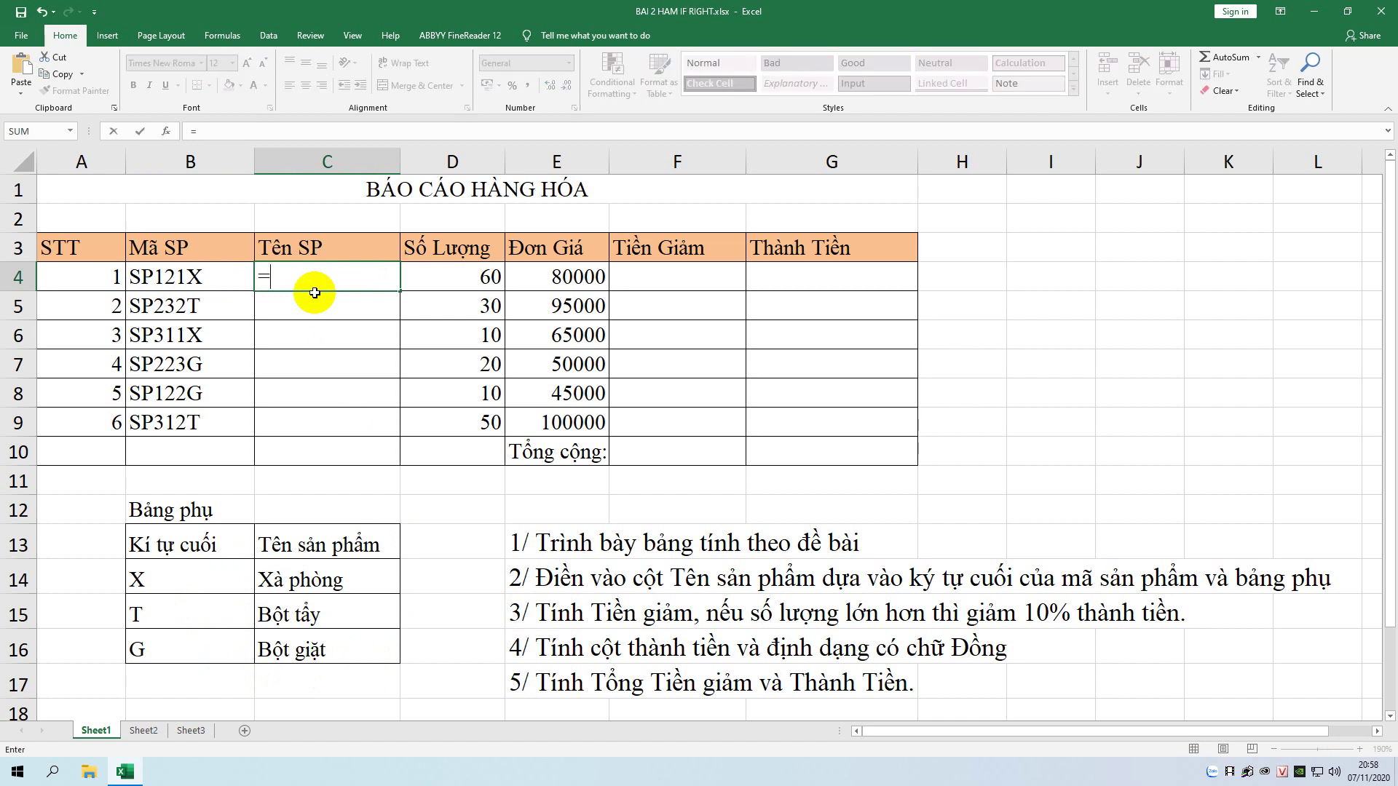
type("a")
key("BackSpace")
type("if")
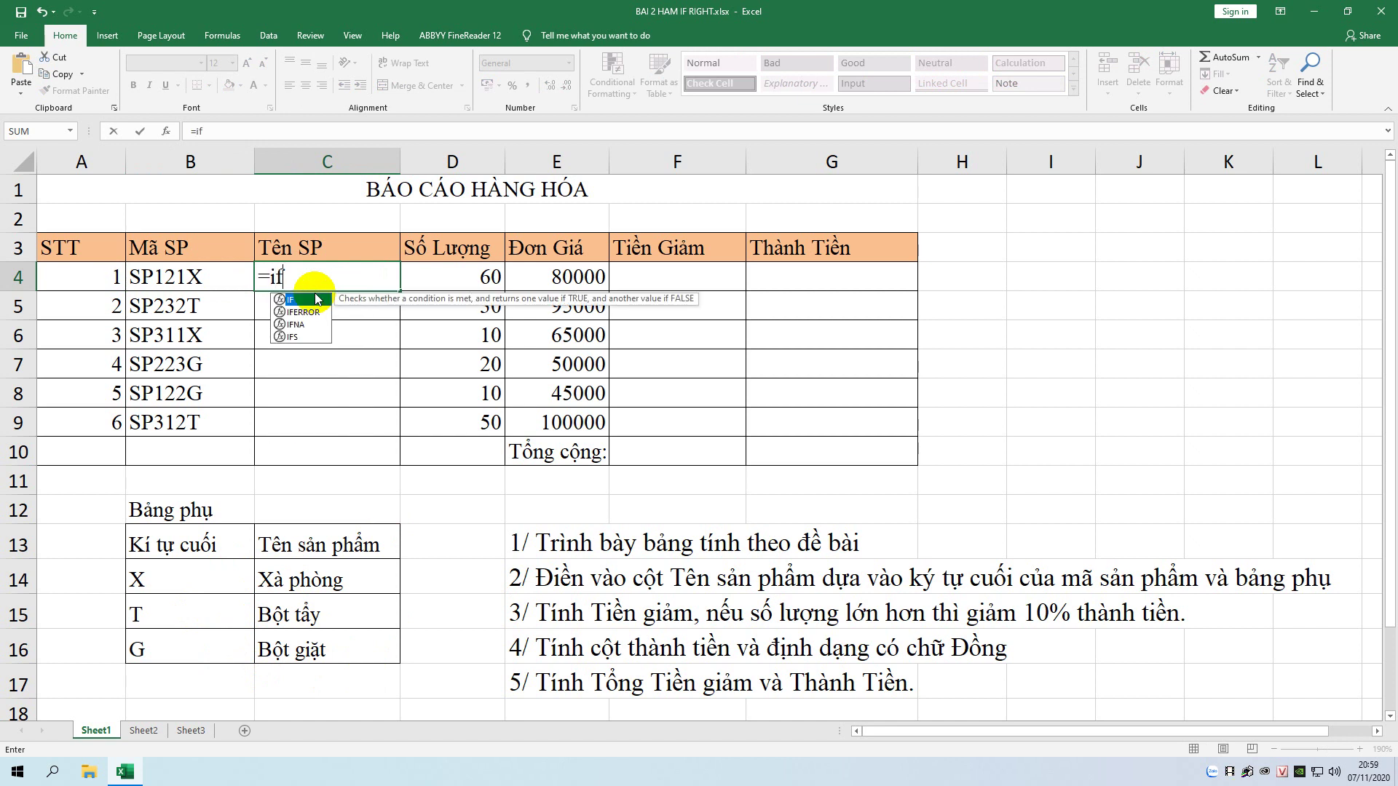
type("(")
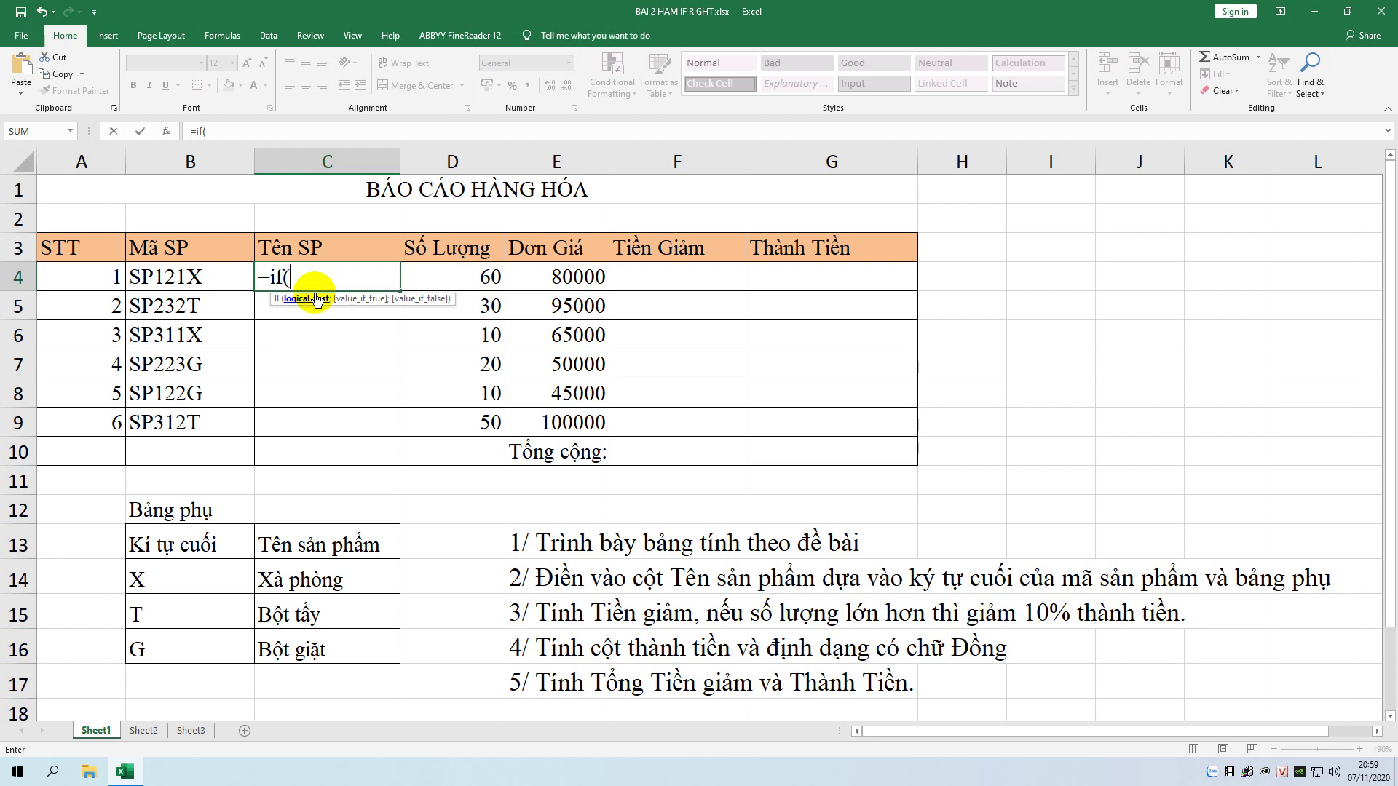
type("right")
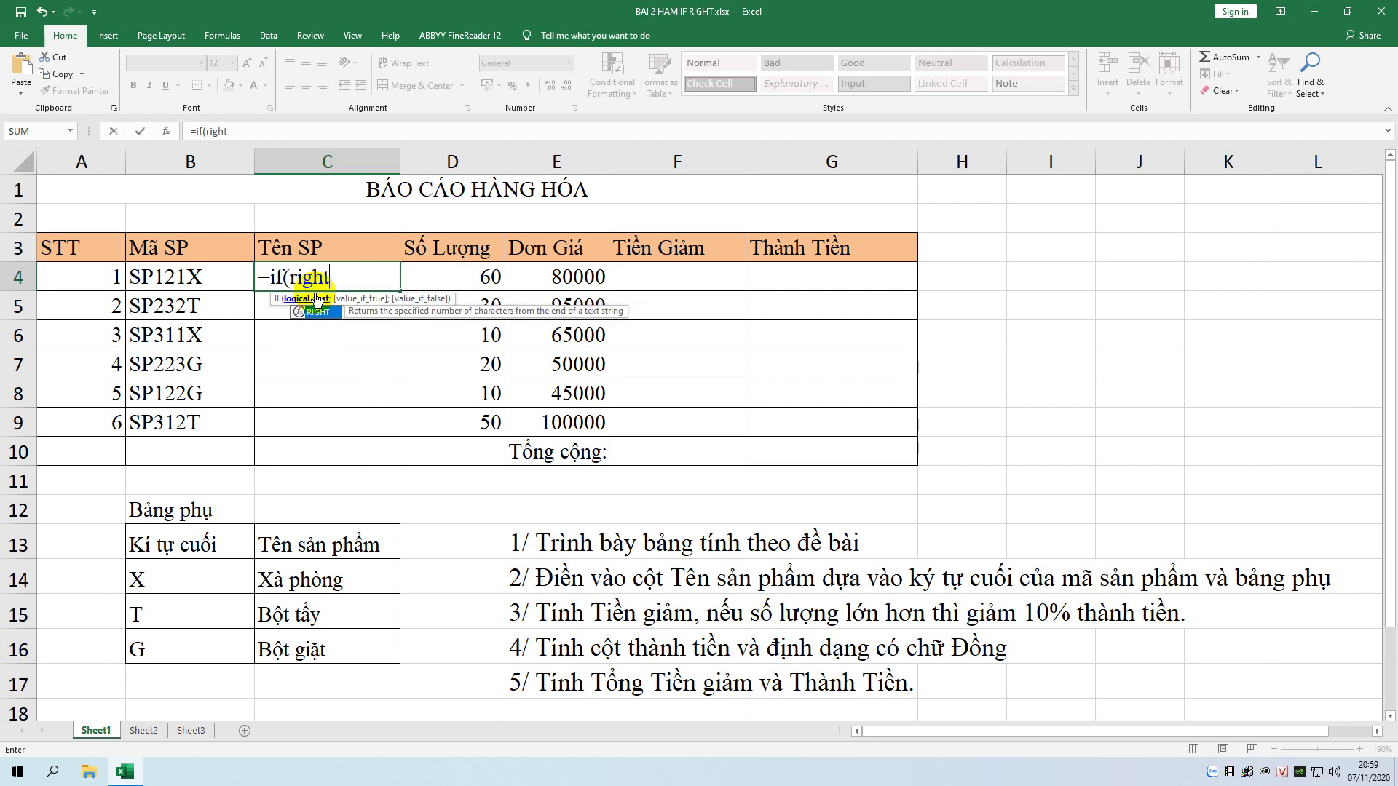
type("(")
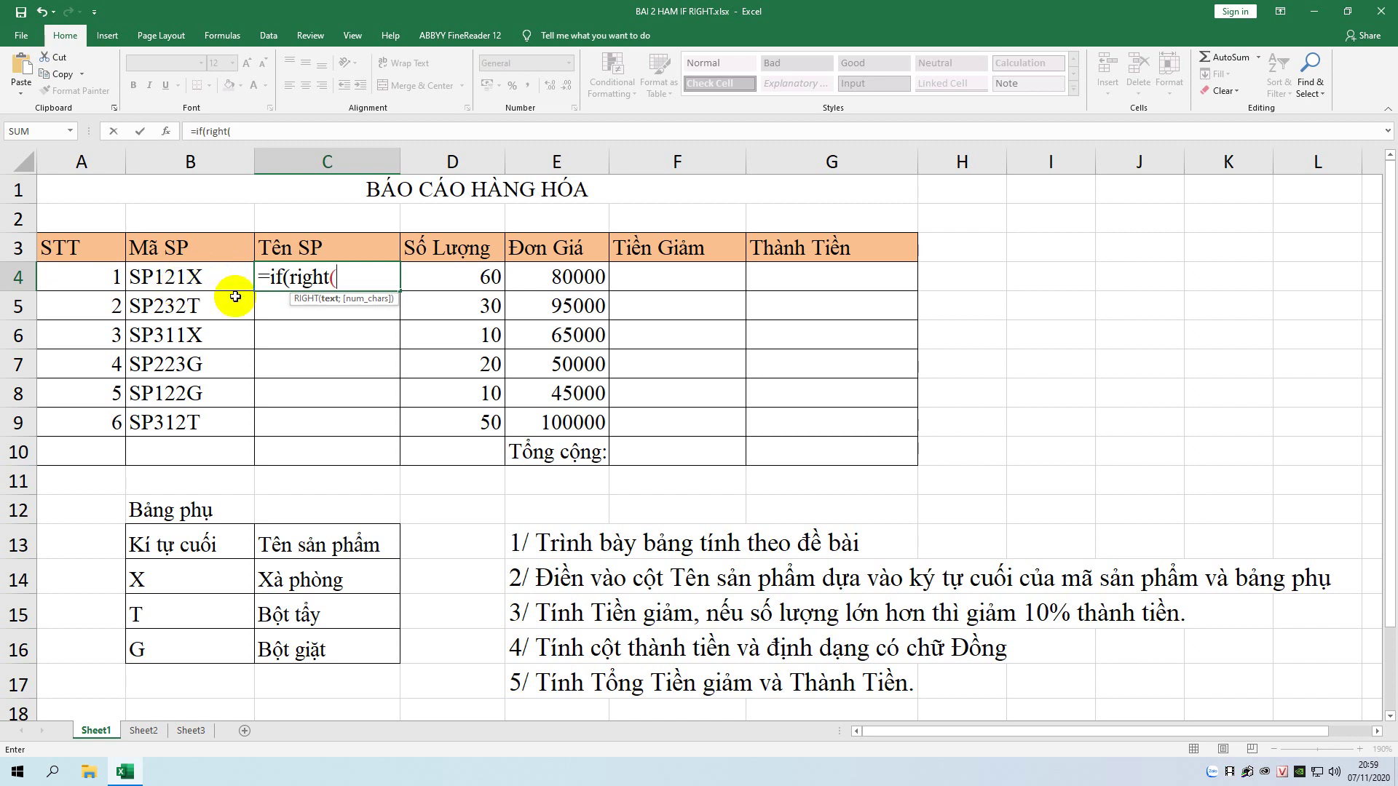
- Add the first condition RIGHT(B4;1)="x" returning "Xa phong", then open a nested IF
left_click(347, 288)
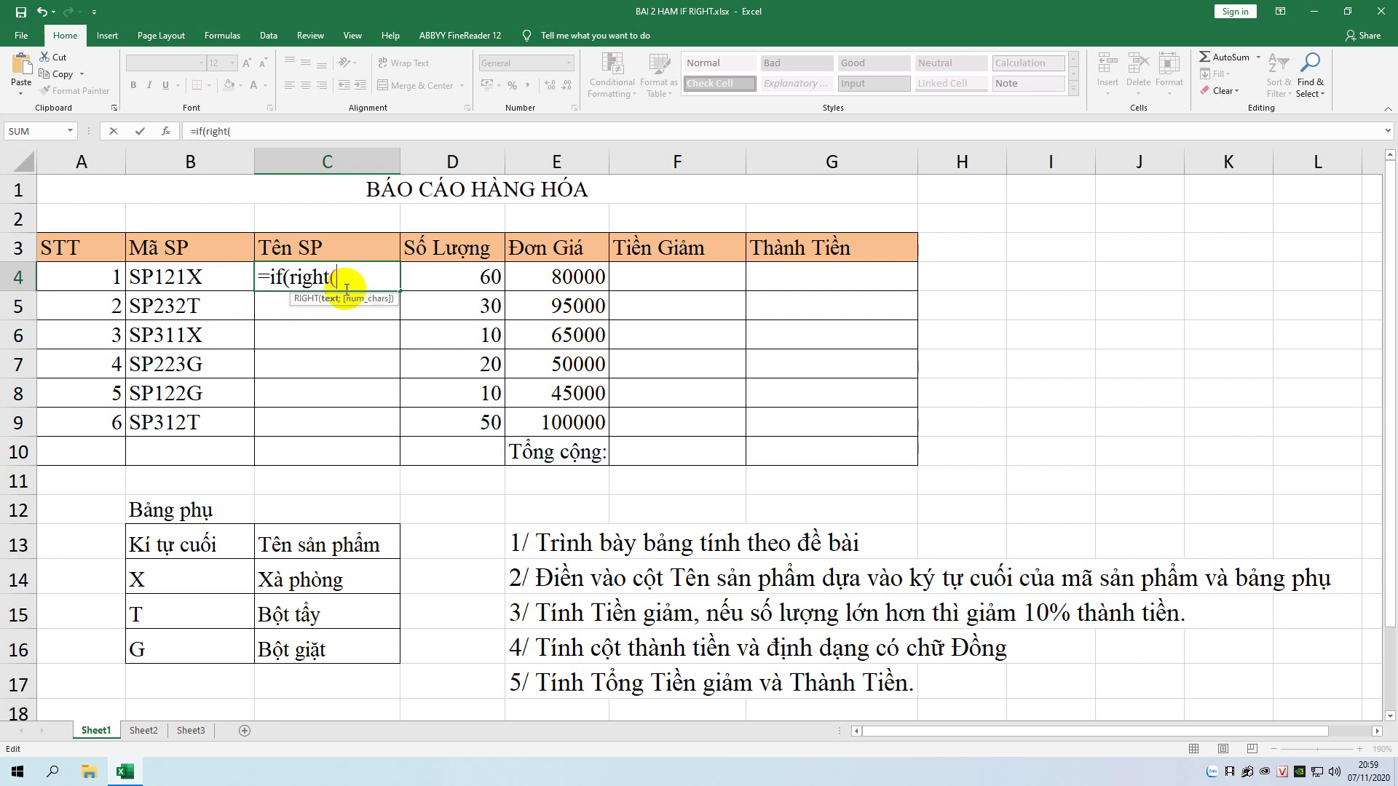
left_click(192, 279)
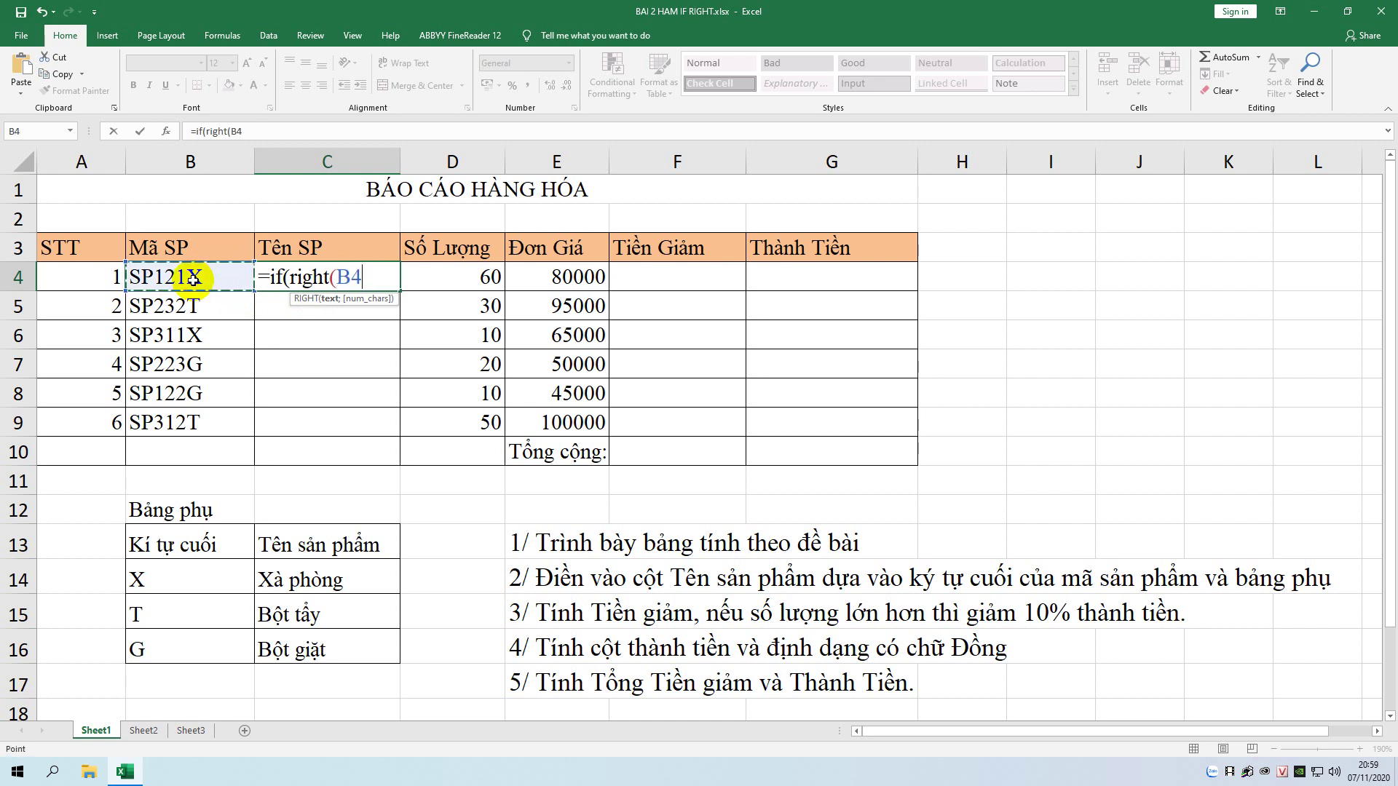
type(";")
type("1")
type(")=")
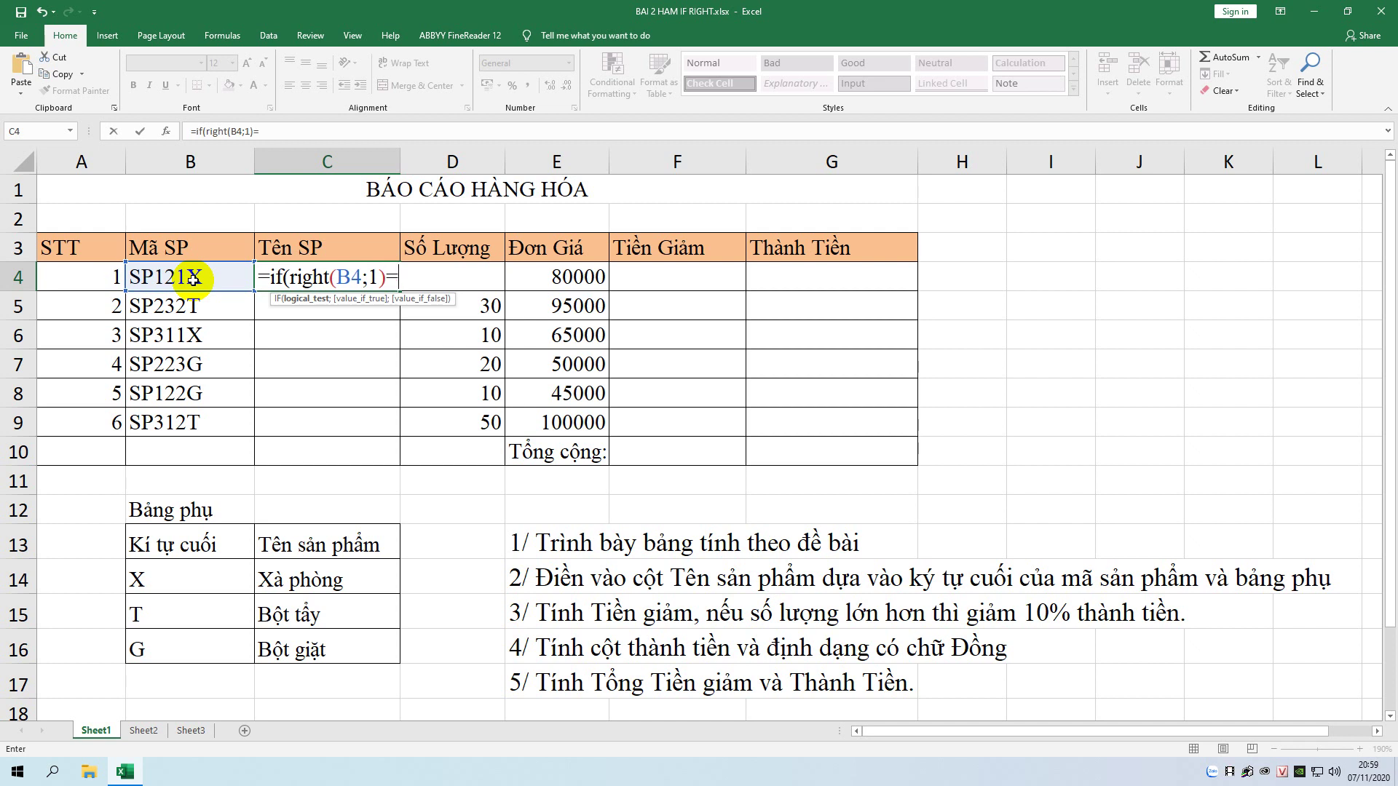
type("\"")
type("x")
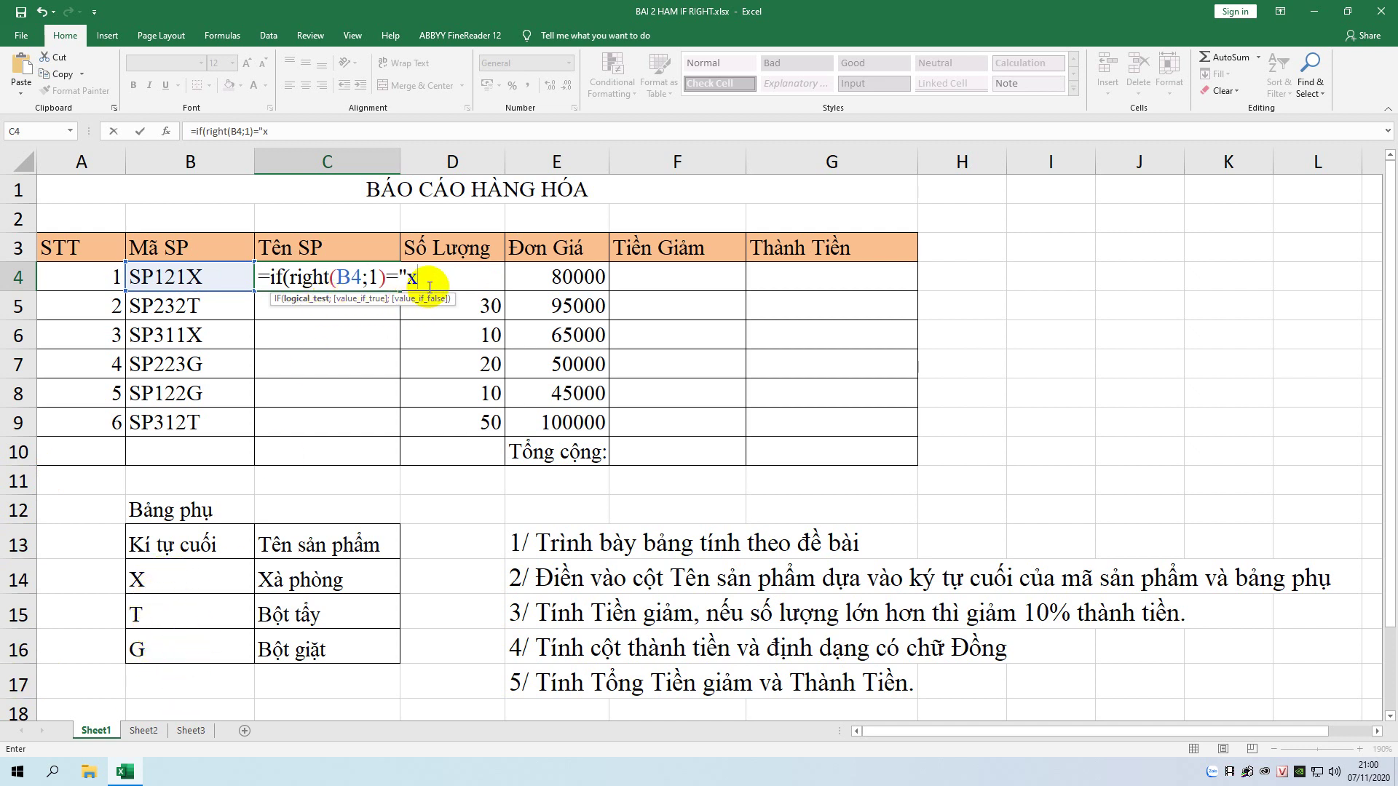
left_click(429, 284)
type("\"")
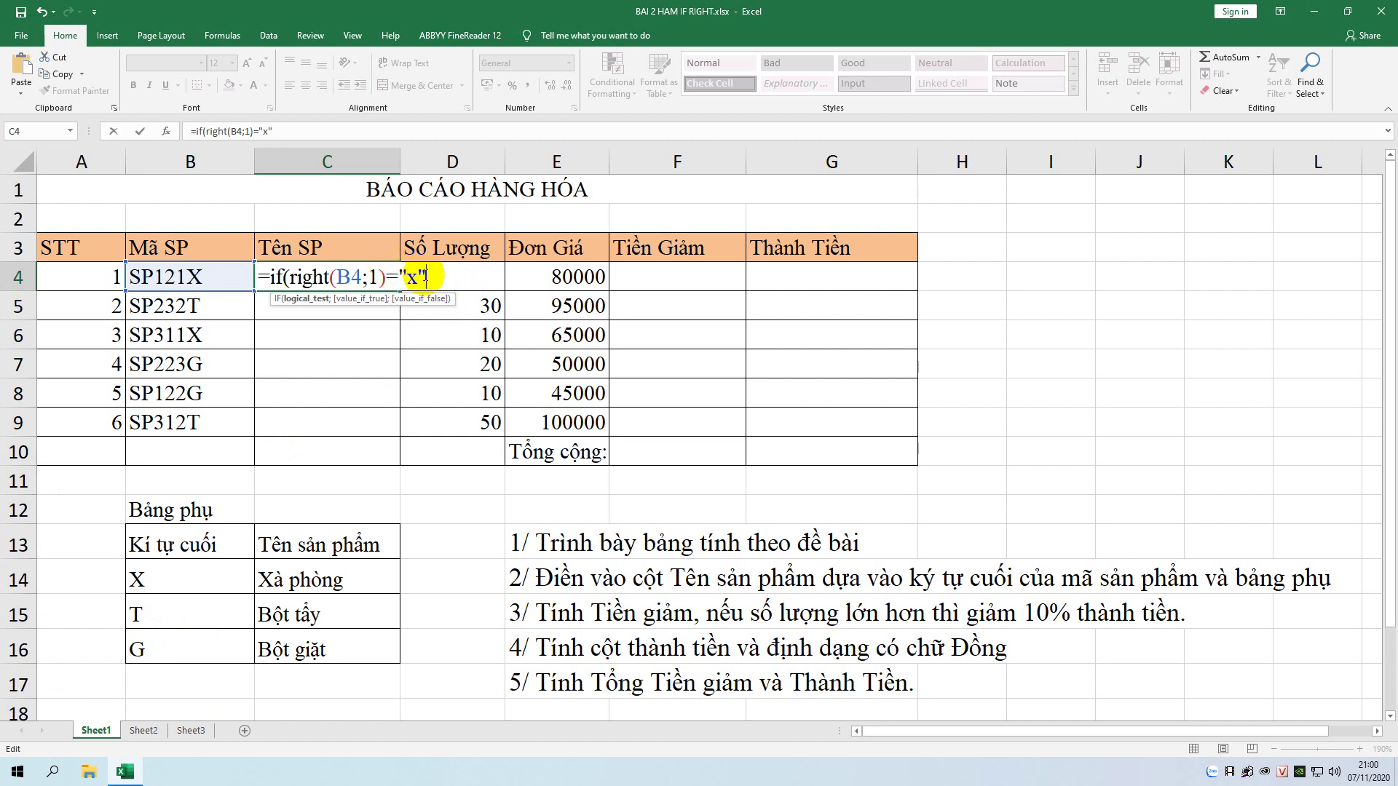
type(";")
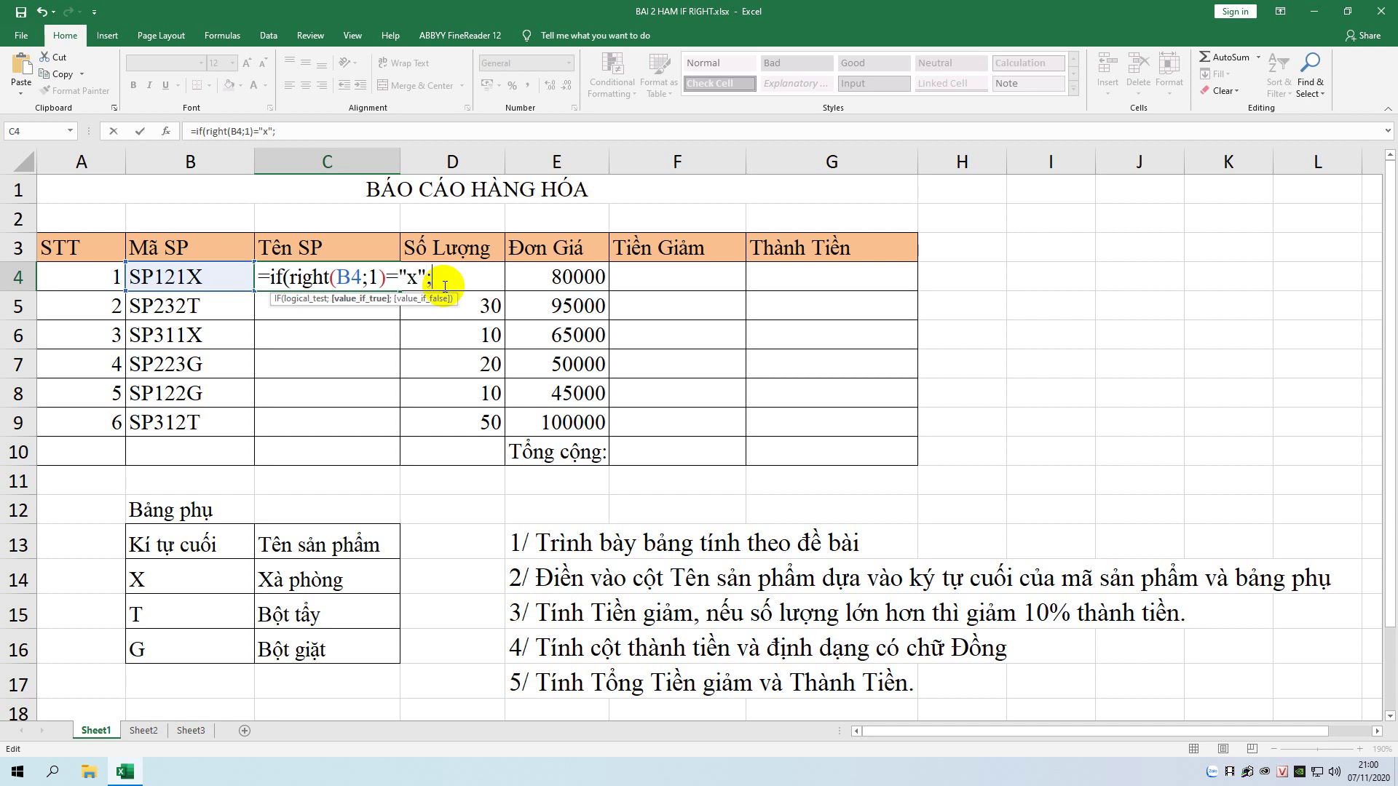
type("\"")
type("Xa")
type(" phong")
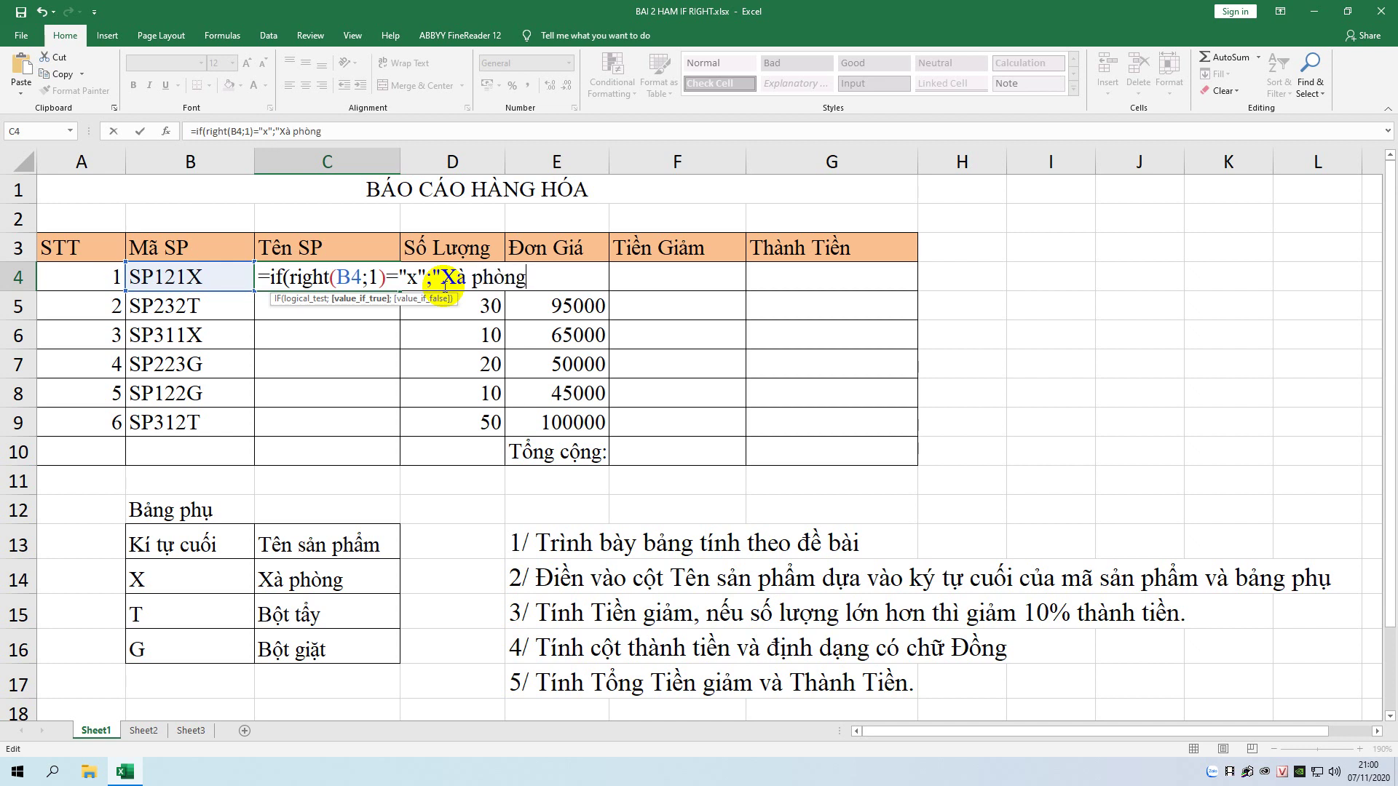
type("\"")
type(";i")
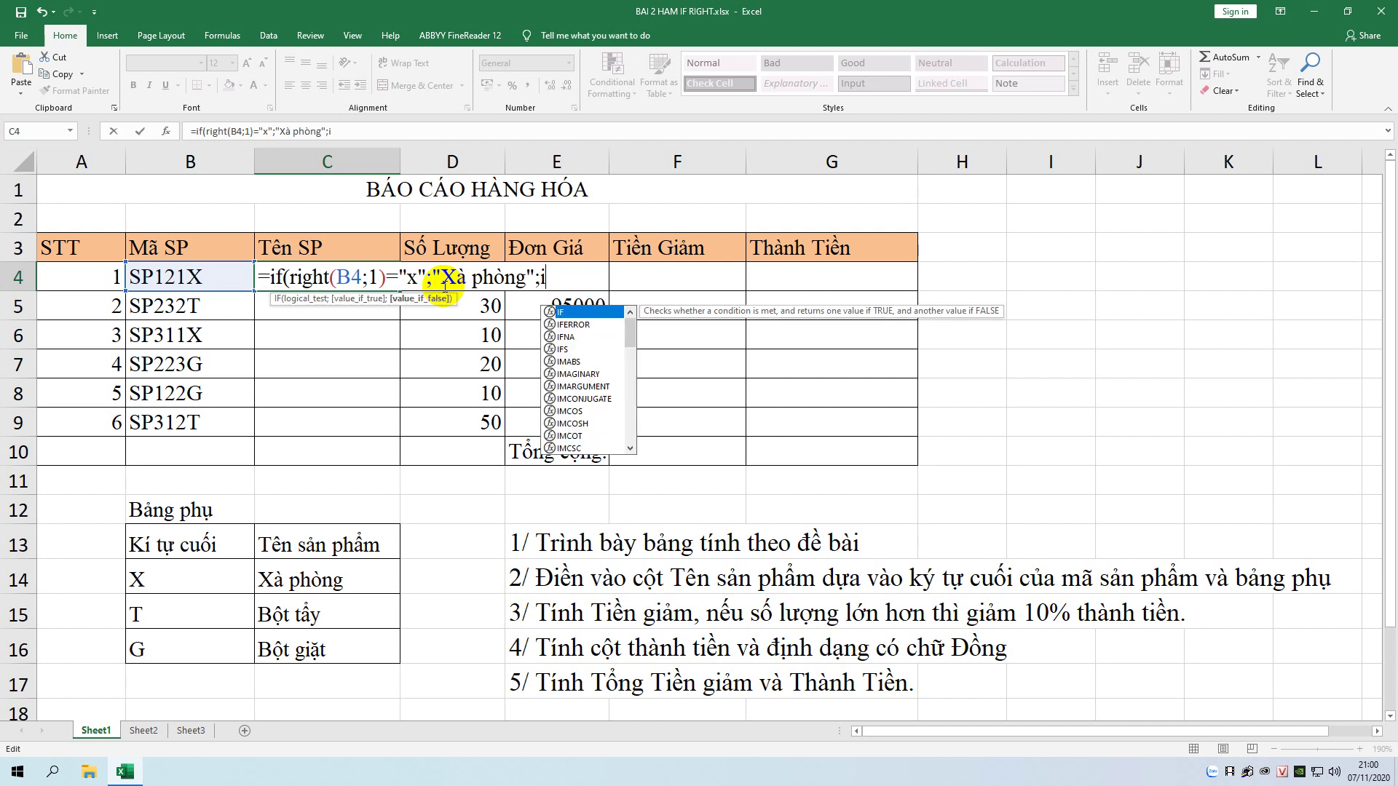
type("f(")
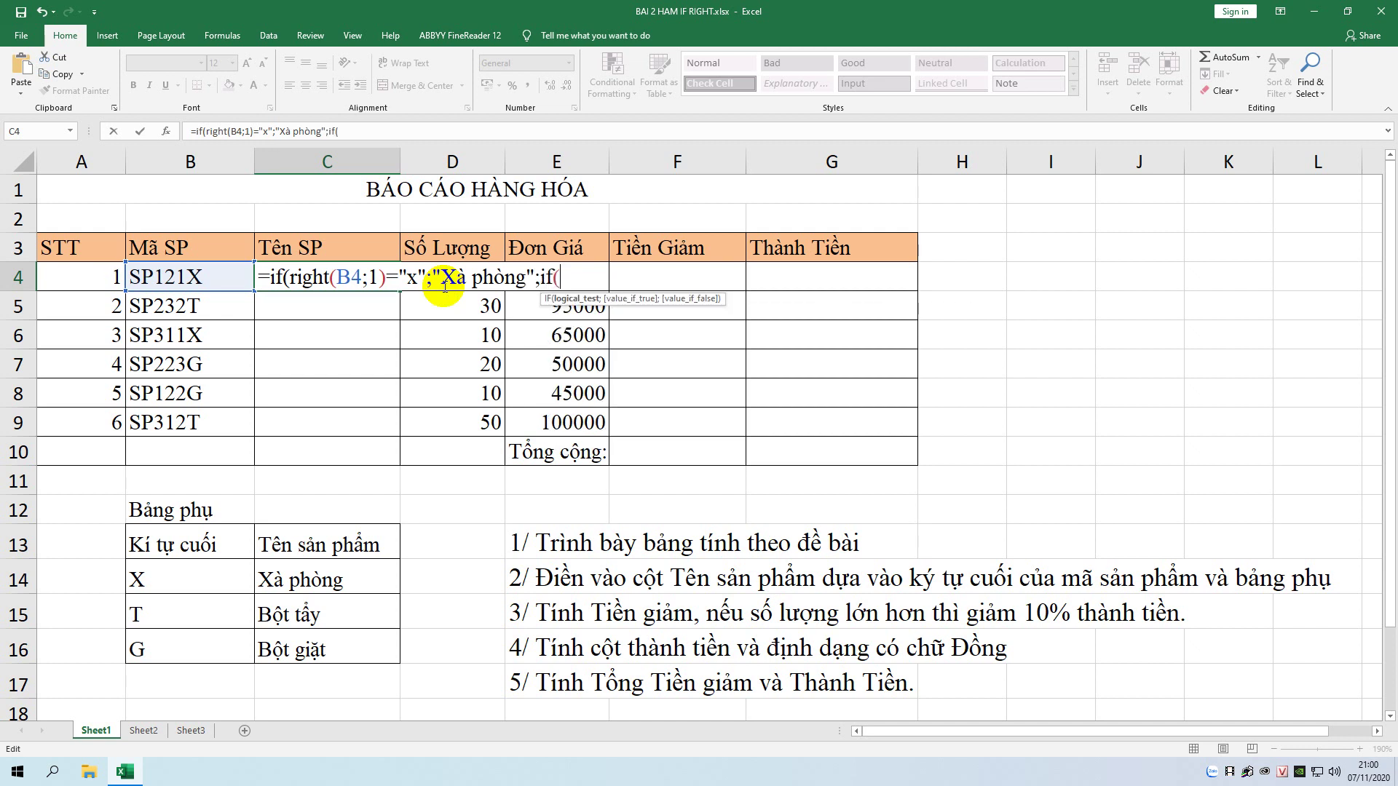
- Add the nested condition RIGHT(B4;1)="T" returning "Bot tay"
left_click(214, 273)
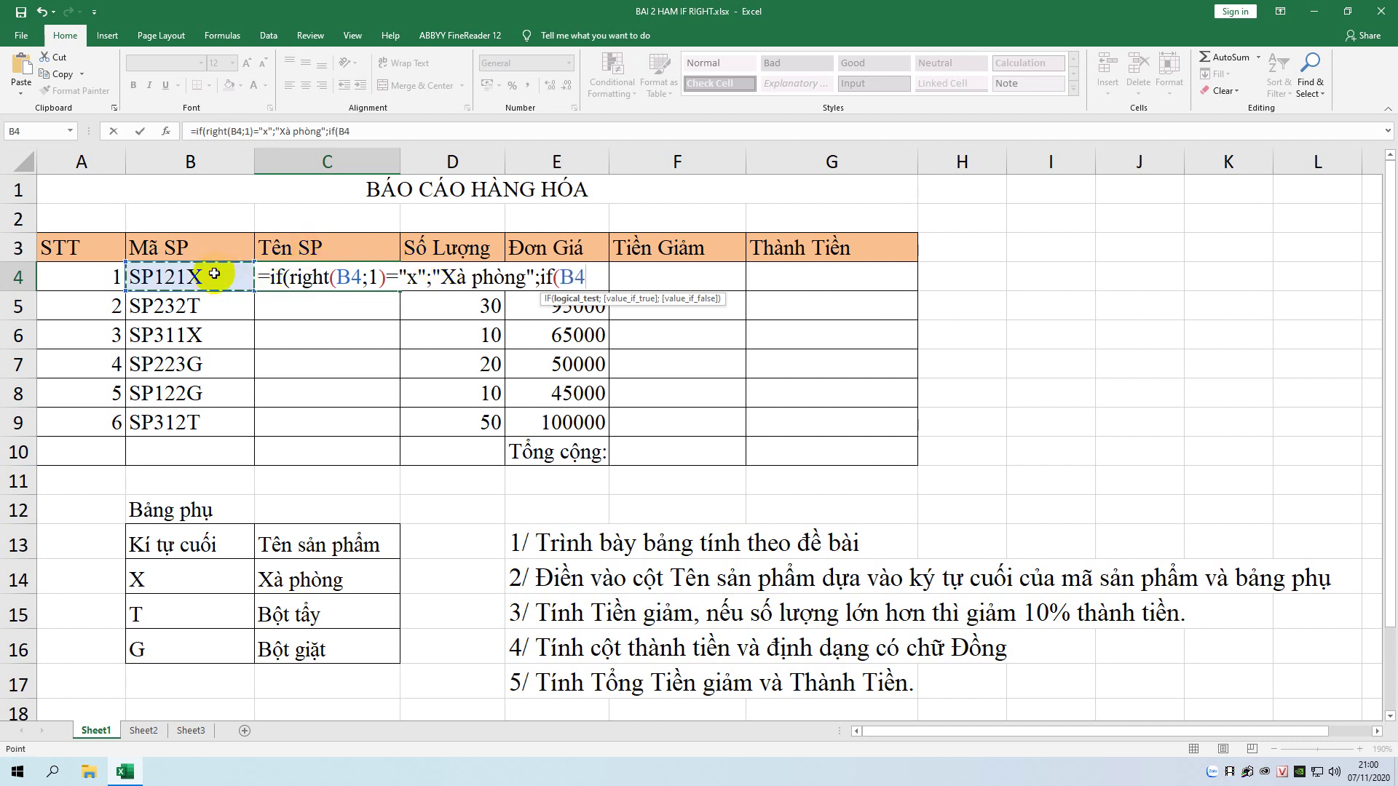
key("BackSpace")
key("BackSpace")
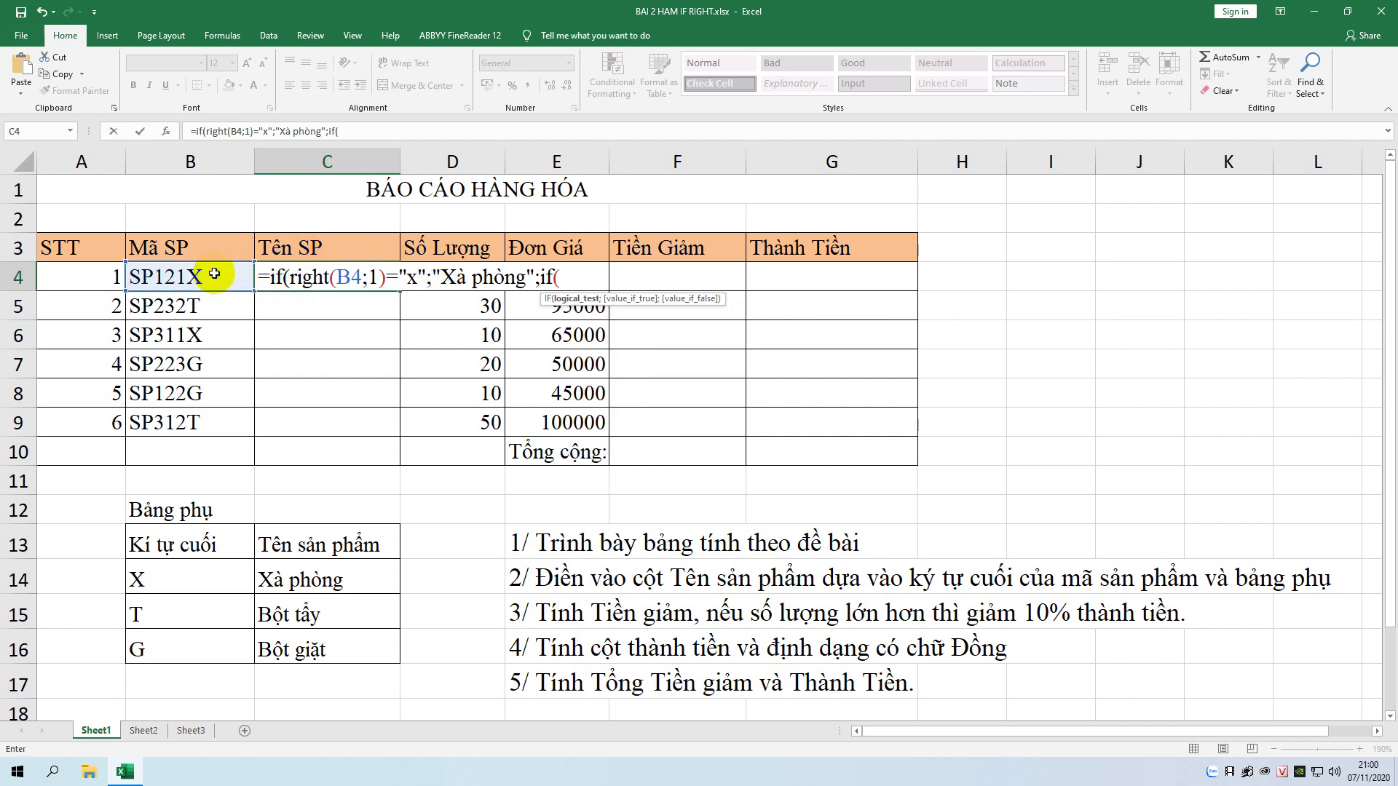
type("right")
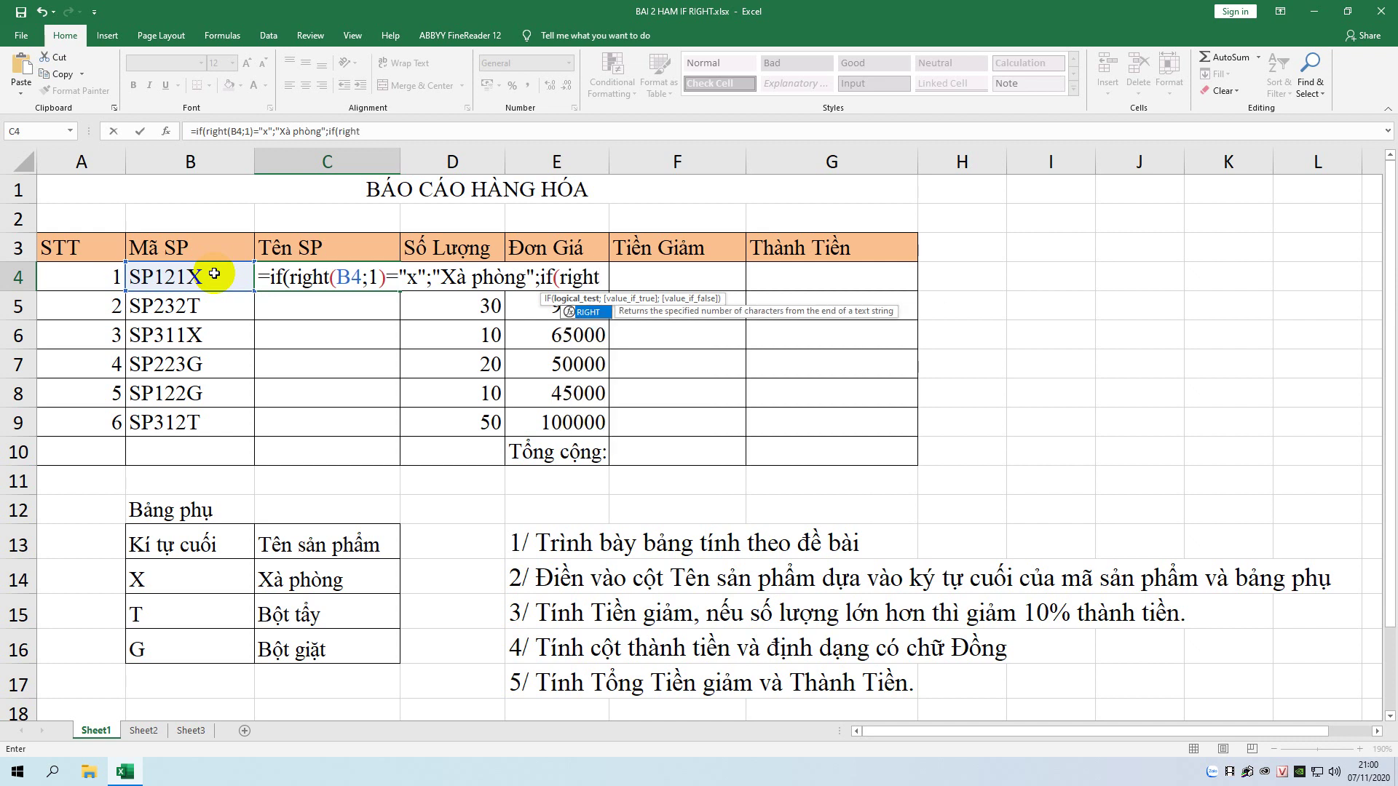
type("(")
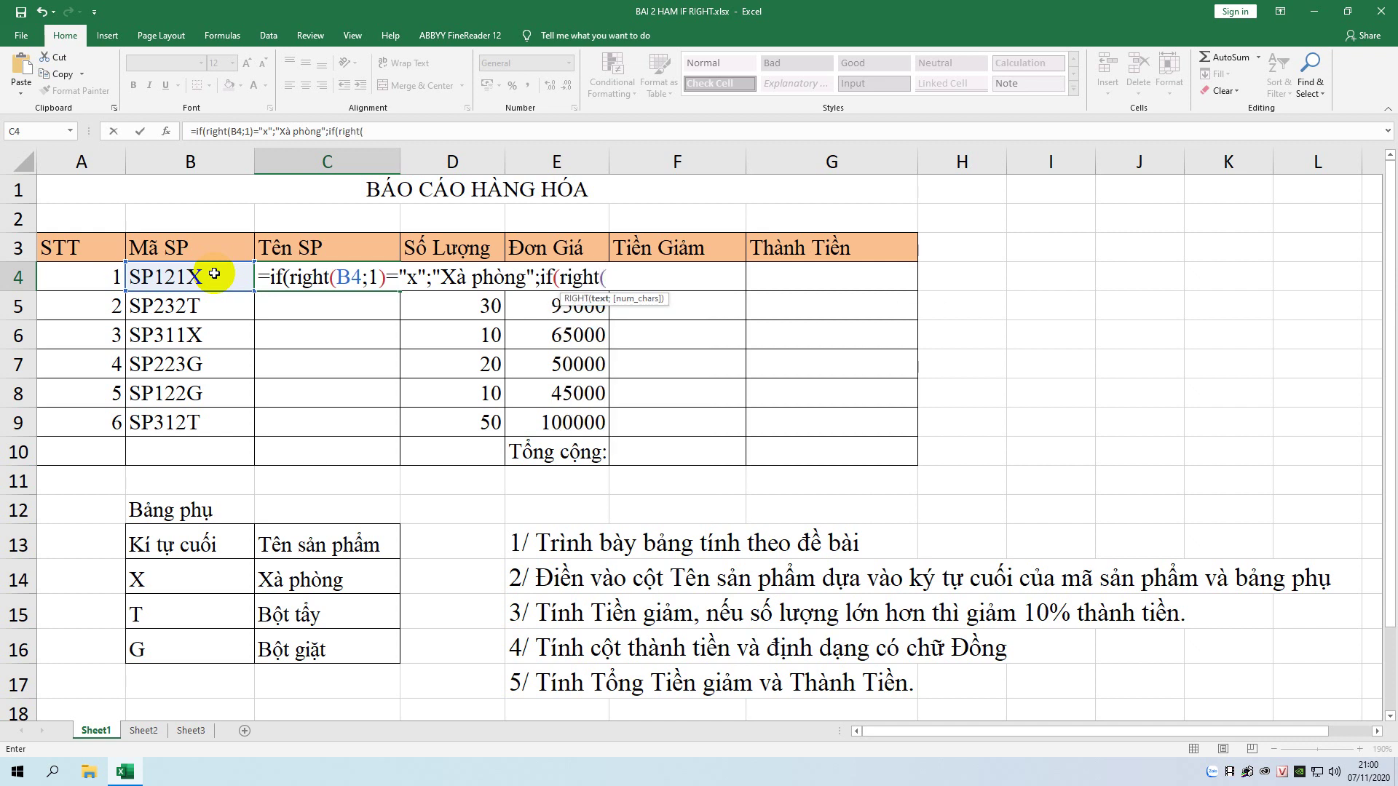
left_click(214, 274)
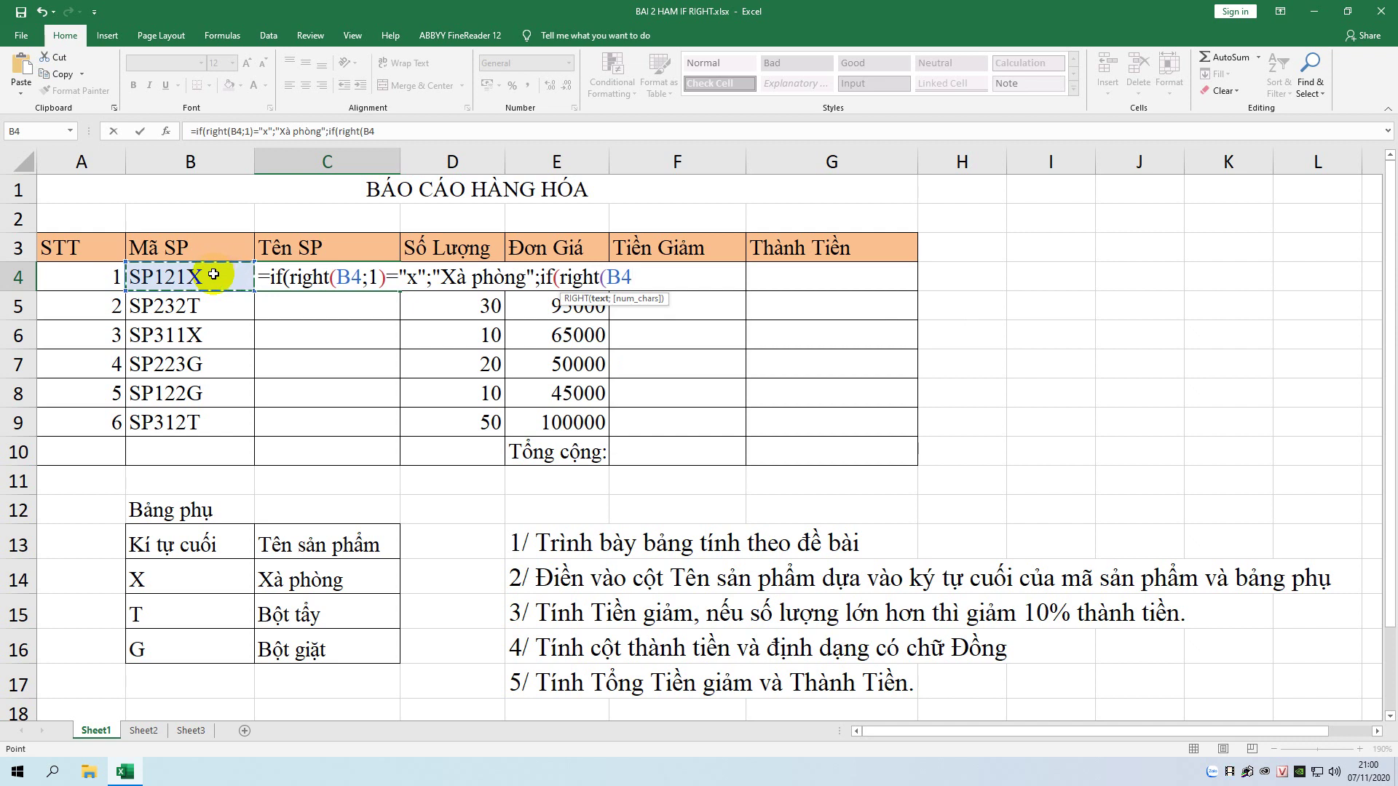
type(";1")
type(")=\"")
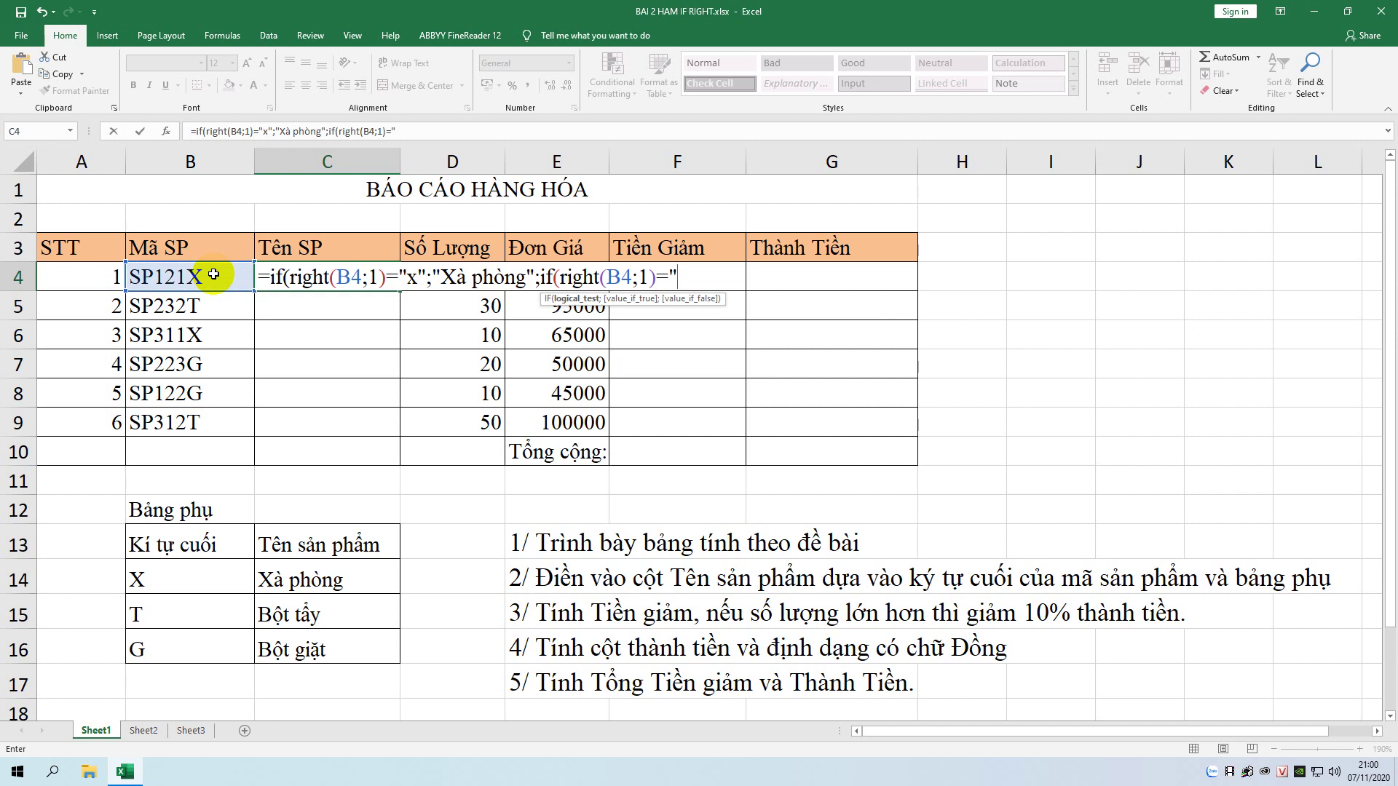
type("T\"")
type(";")
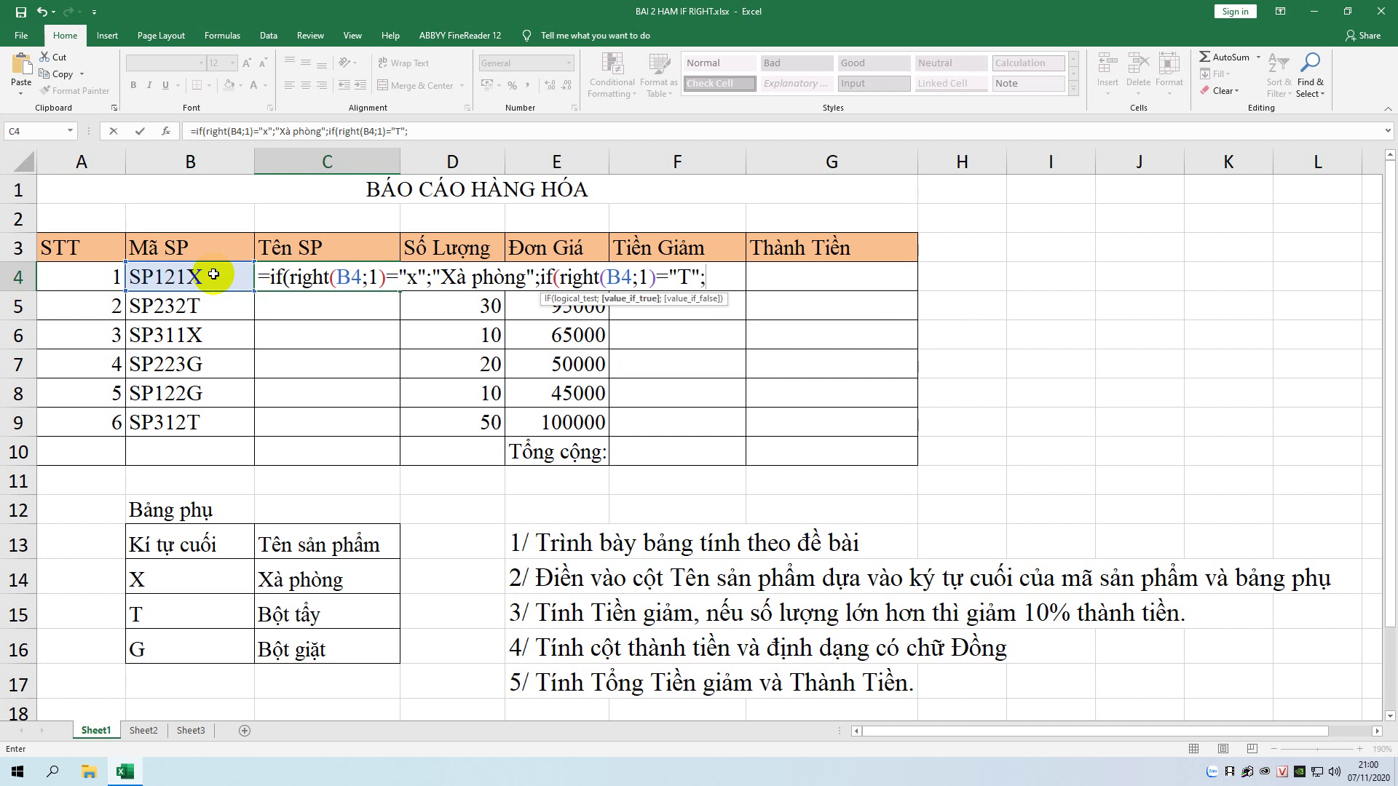
type("\"")
type("Bo")
type("t ta")
type("y")
type("\"")
type(";")
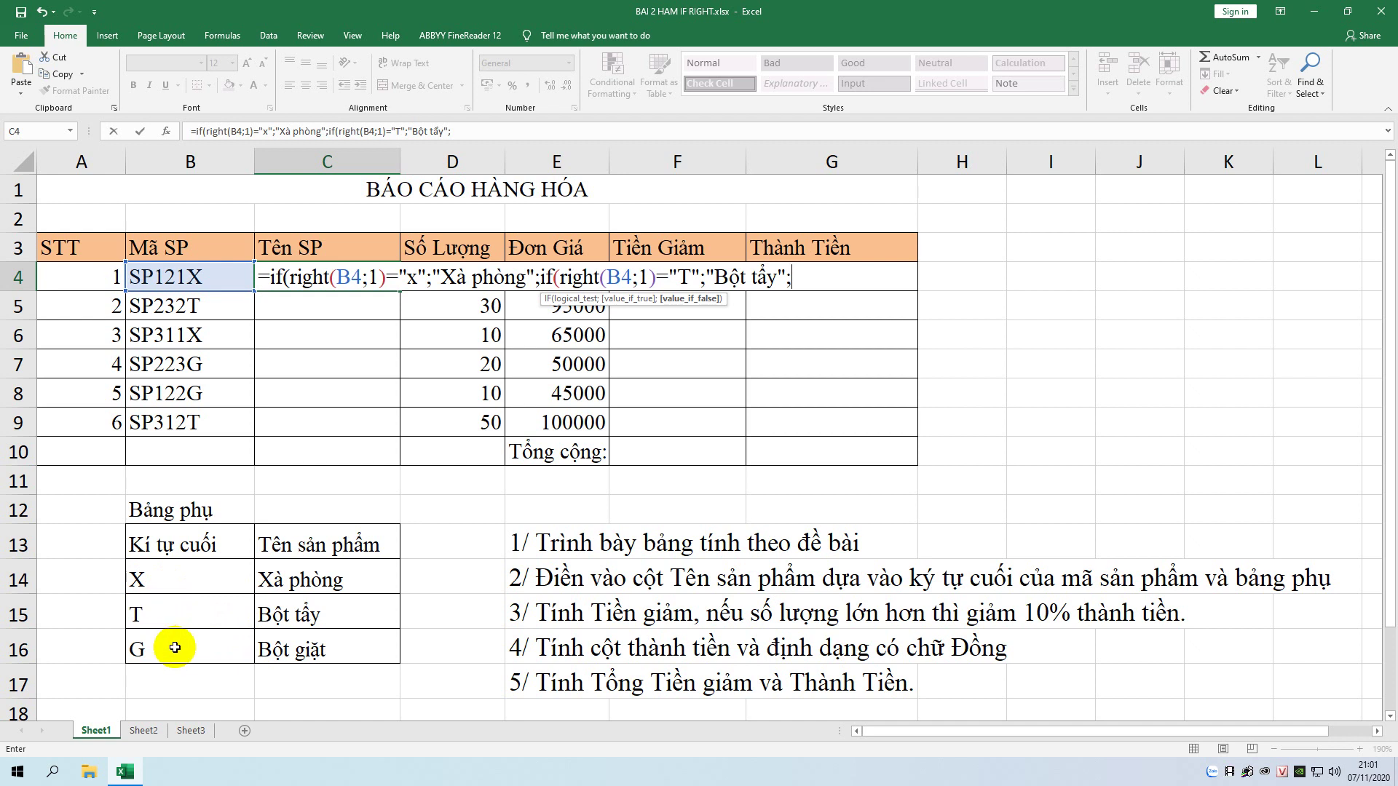
- Type the fallback result "Bột giặt" and the closing parentheses
left_click(807, 289)
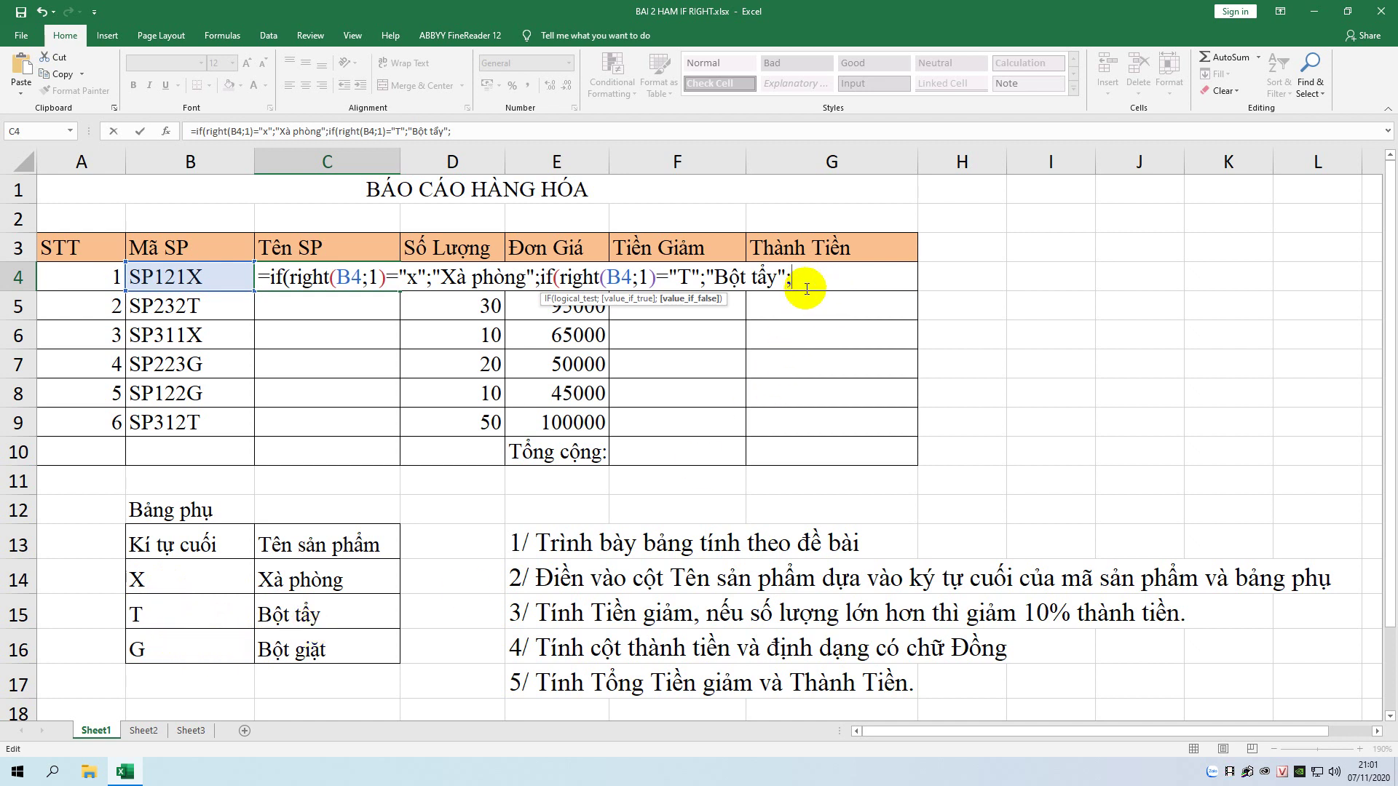
type("\"Bộ")
type("tGi")
key("BackSpace")
key("BackSpace")
type("giặ")
type("t")
key("BackSpace")
key("BackSpace")
type("ặ")
type("t")
key("BackSpace")
key("BackSpace")
type("ăt")
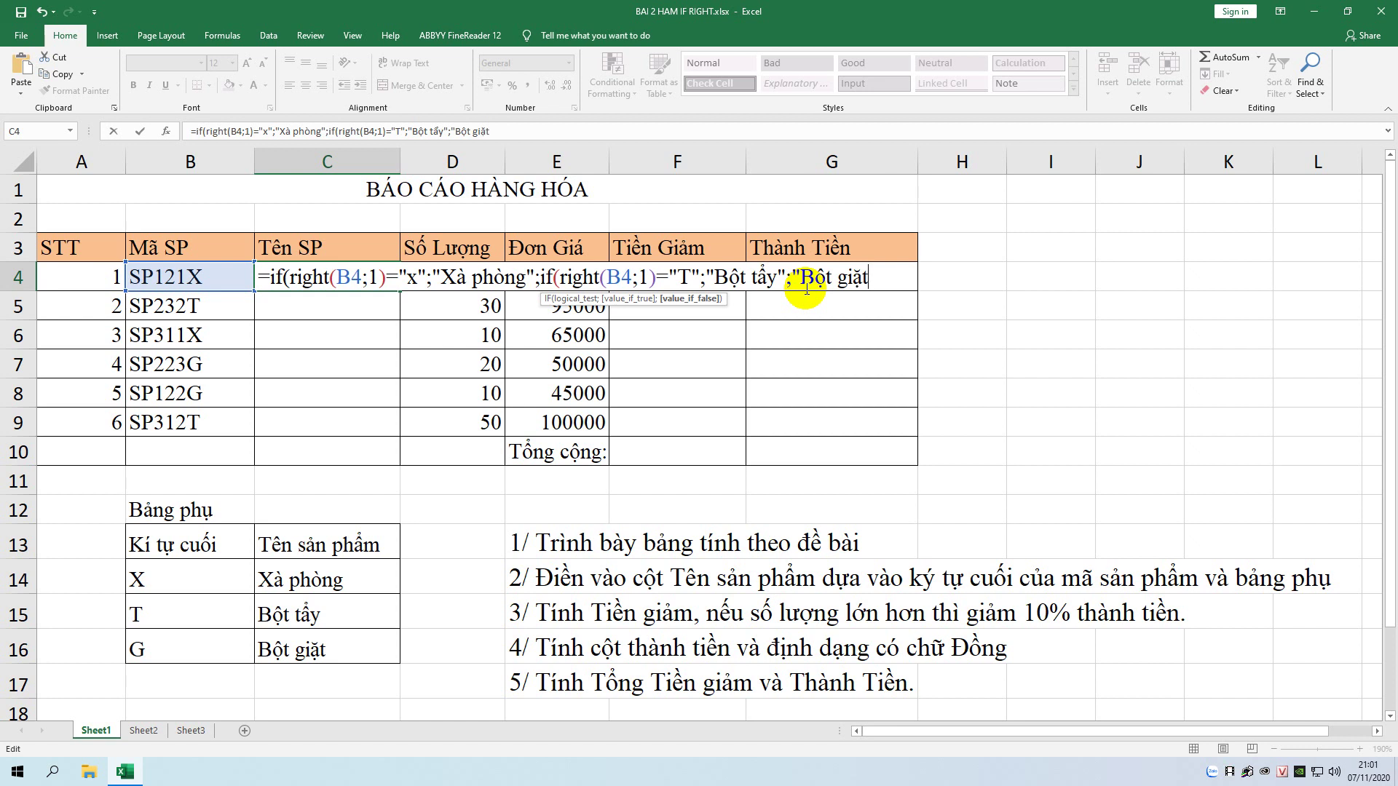
type(":")
type("))")
- Fix the stray colon after "Bột giặt" so the C4 formula is accepted
key("Return")
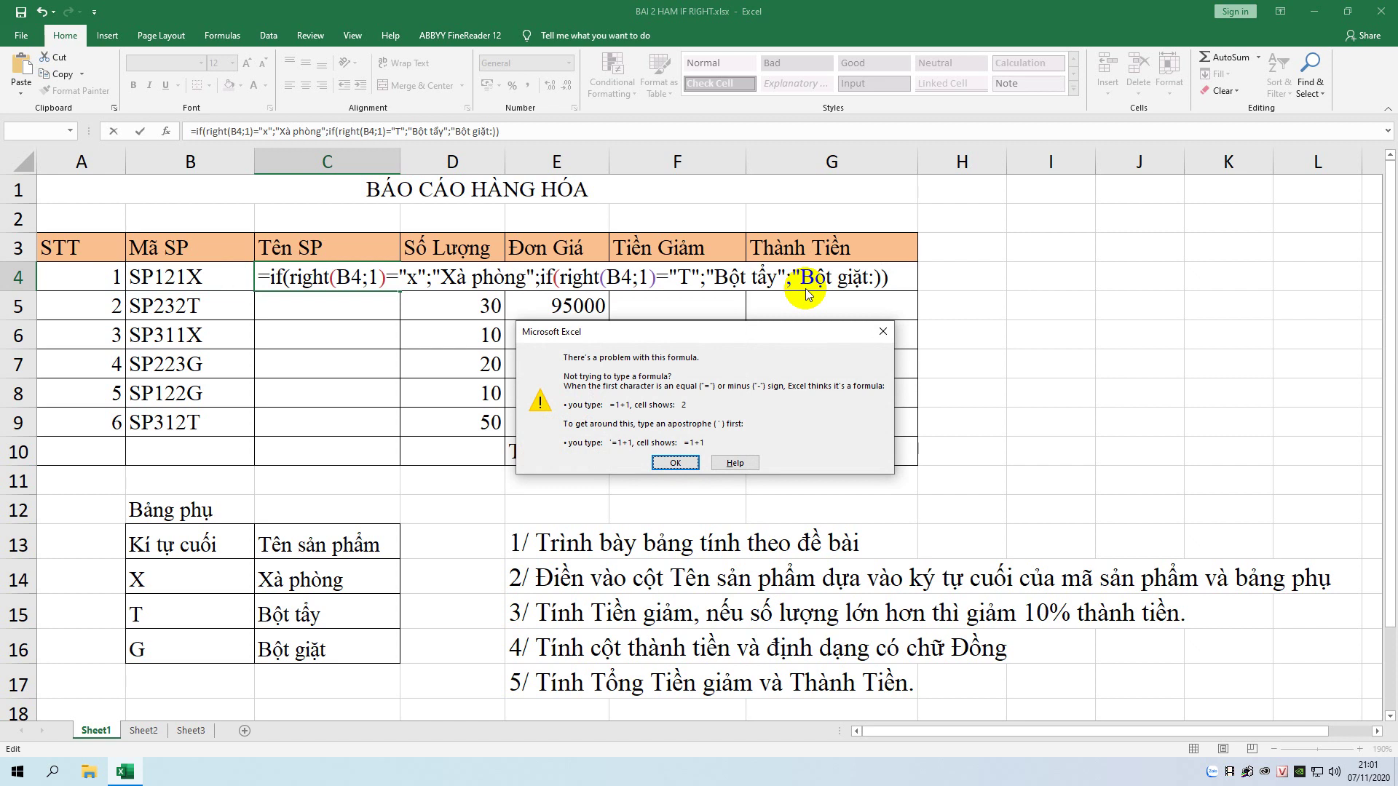
key("Return")
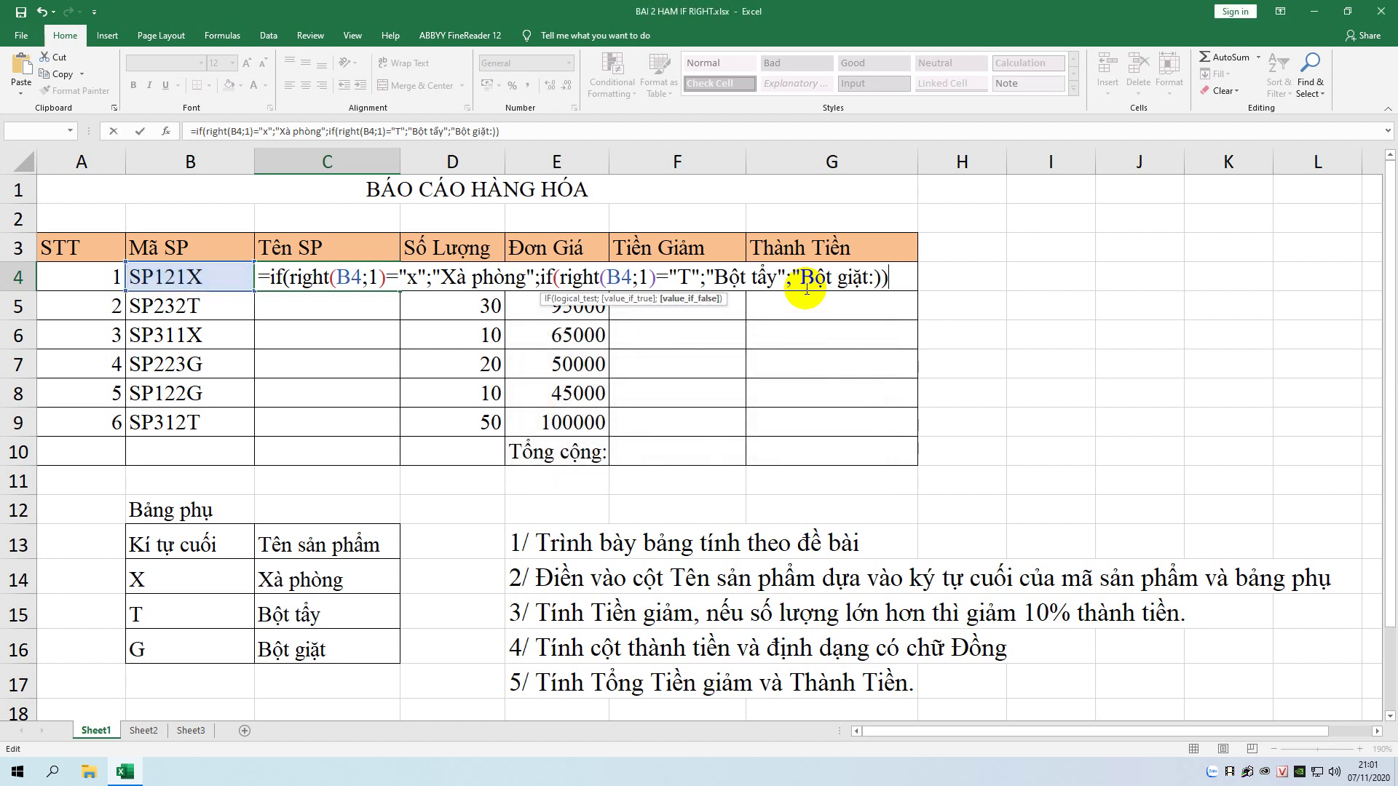
key("Left")
key("Left")
key("BackSpace")
type("\"")
key("Return")
- Fill the C4 formula down to C9 and check the result for SP223G
key("Up")
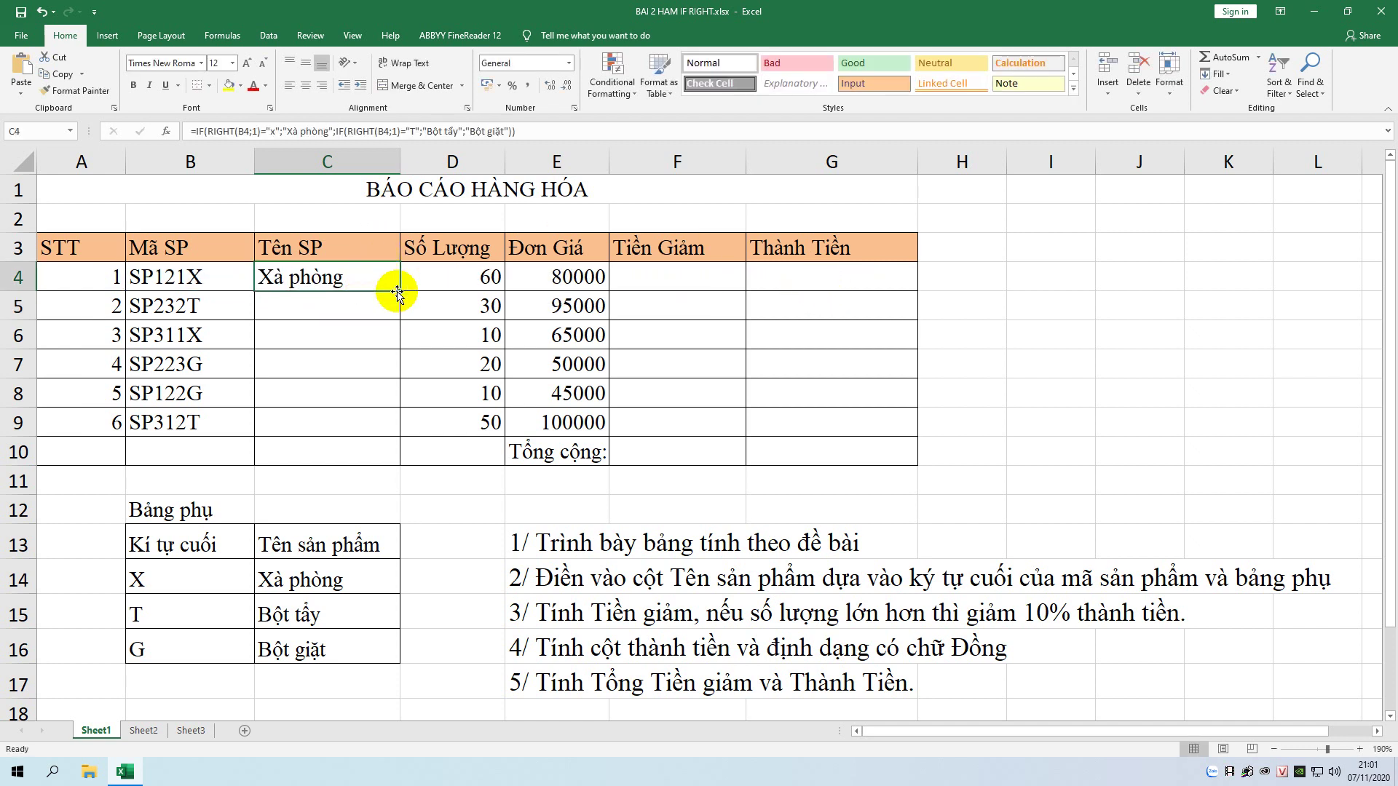
left_click_drag(399, 290, 407, 446)
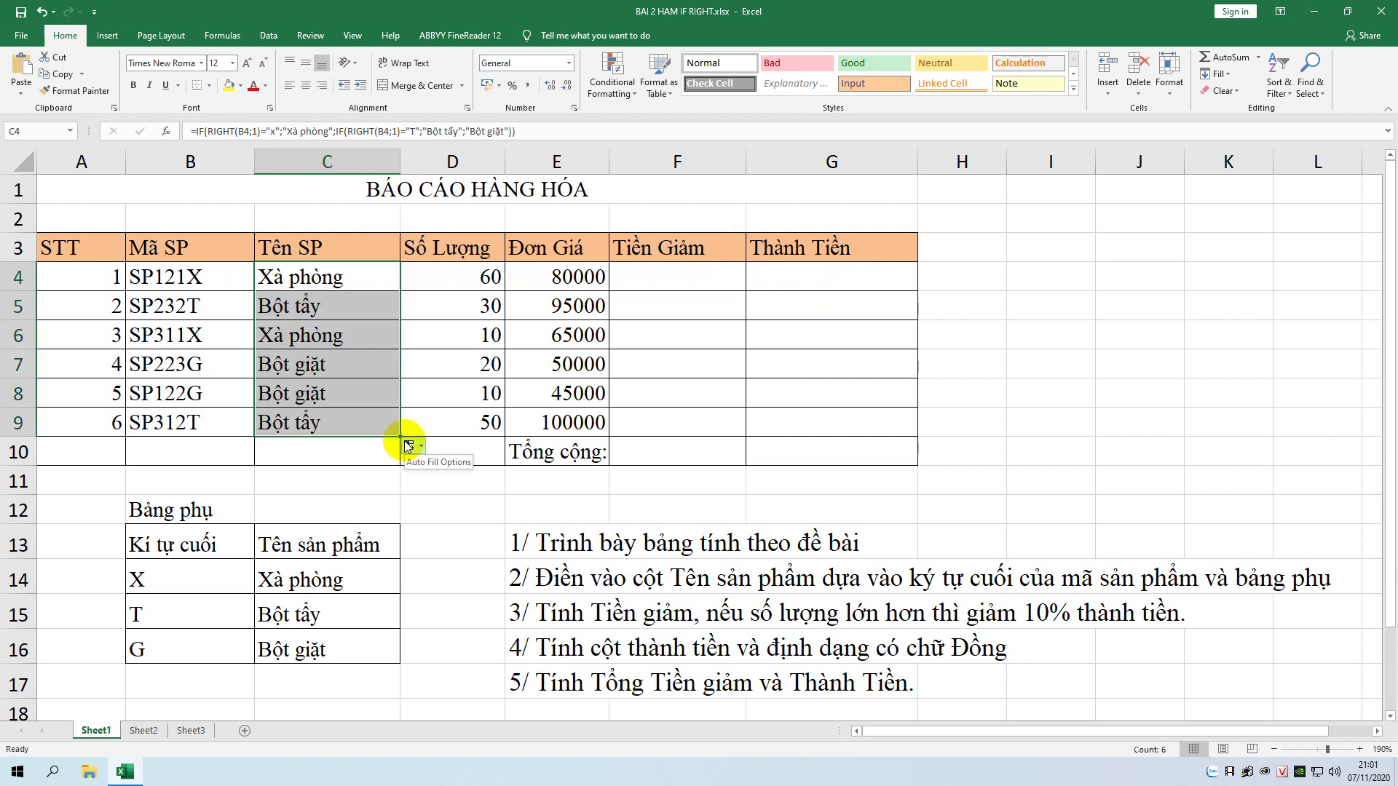
left_click(160, 364)
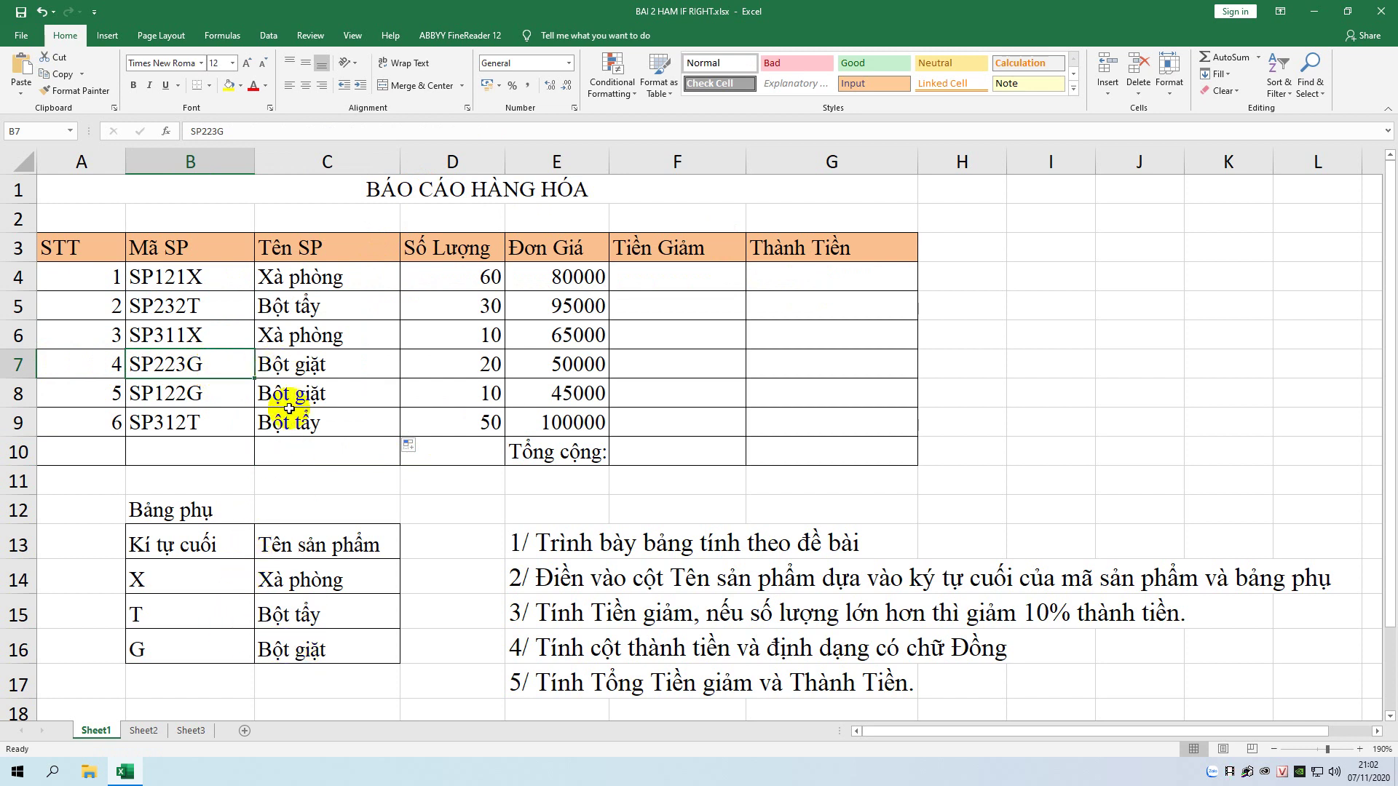
left_click_drag(244, 362, 306, 364)
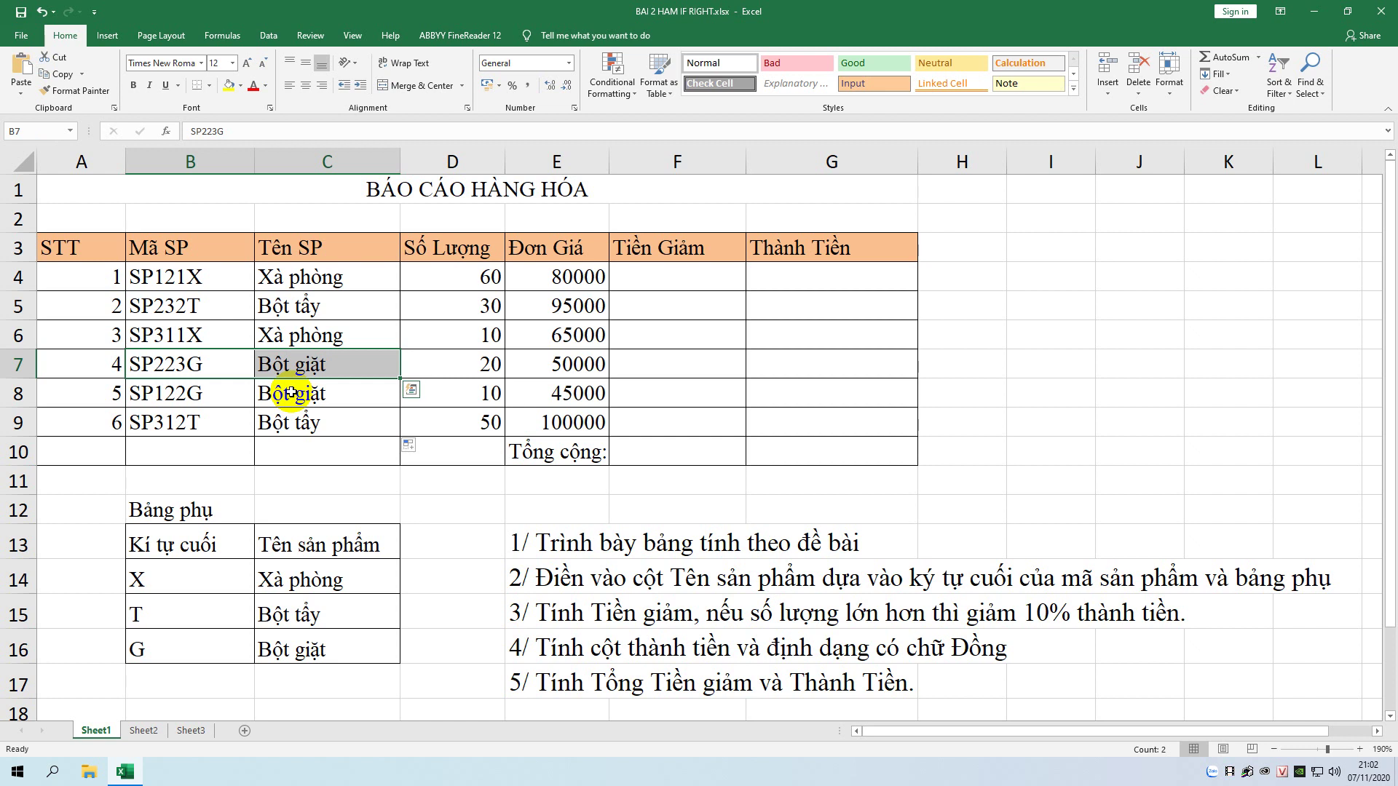
left_click(191, 307)
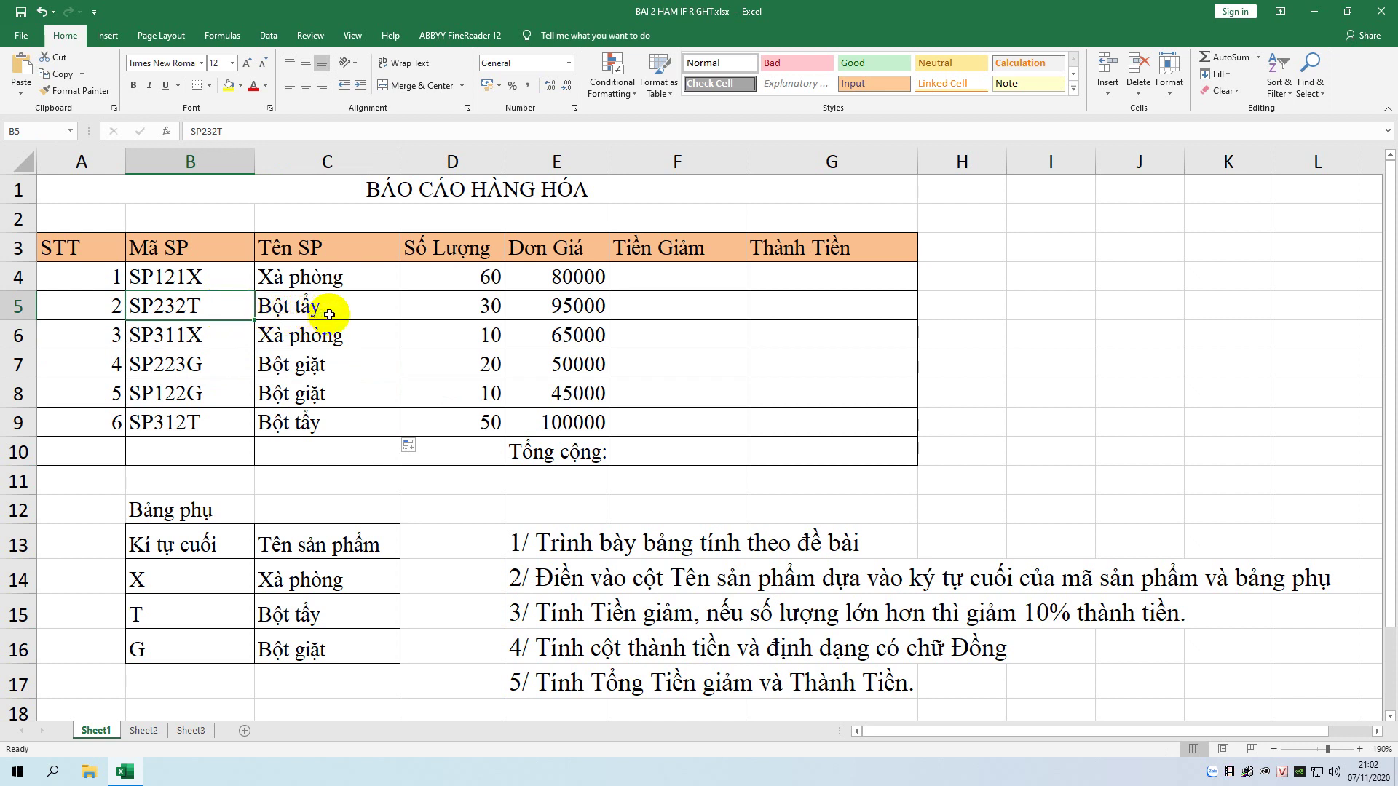
left_click_drag(237, 617, 310, 617)
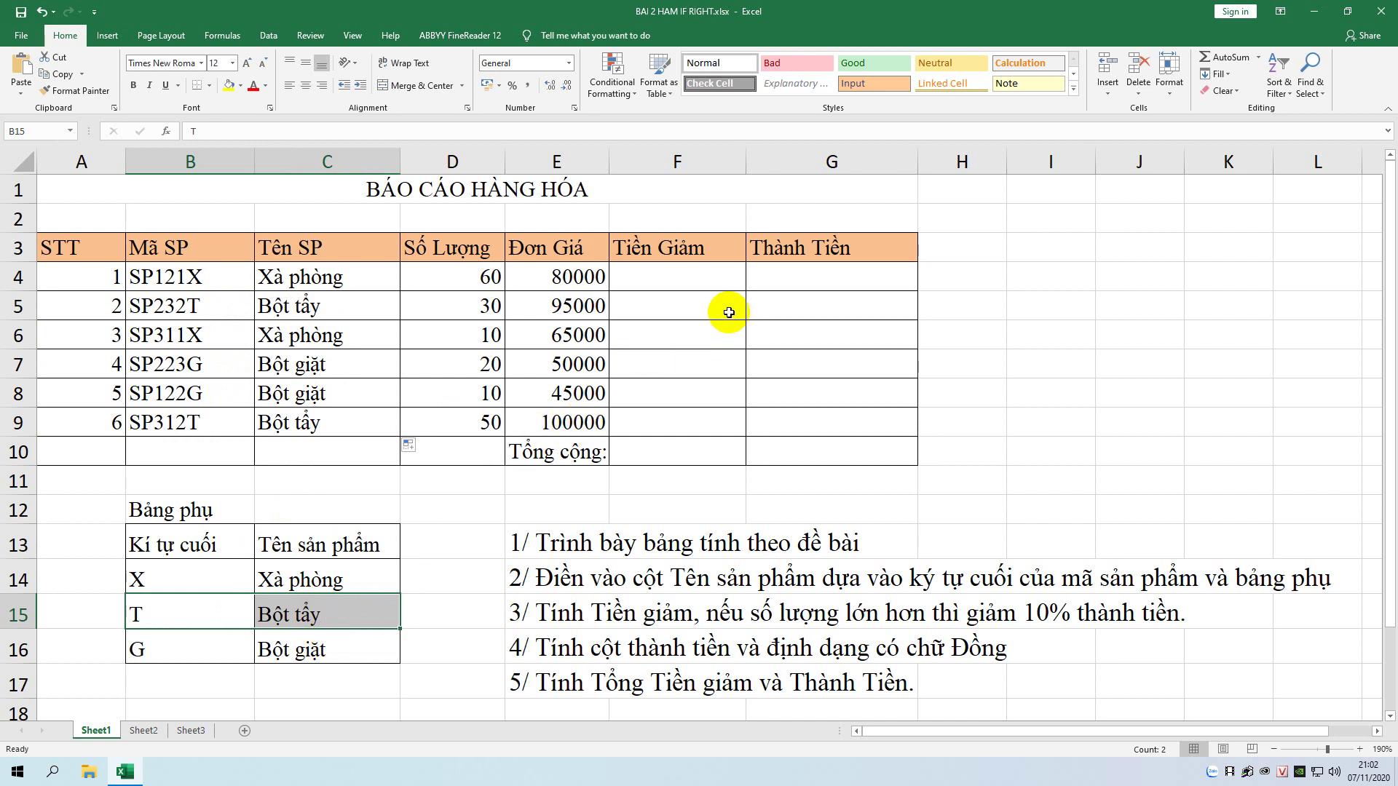
left_click(669, 279)
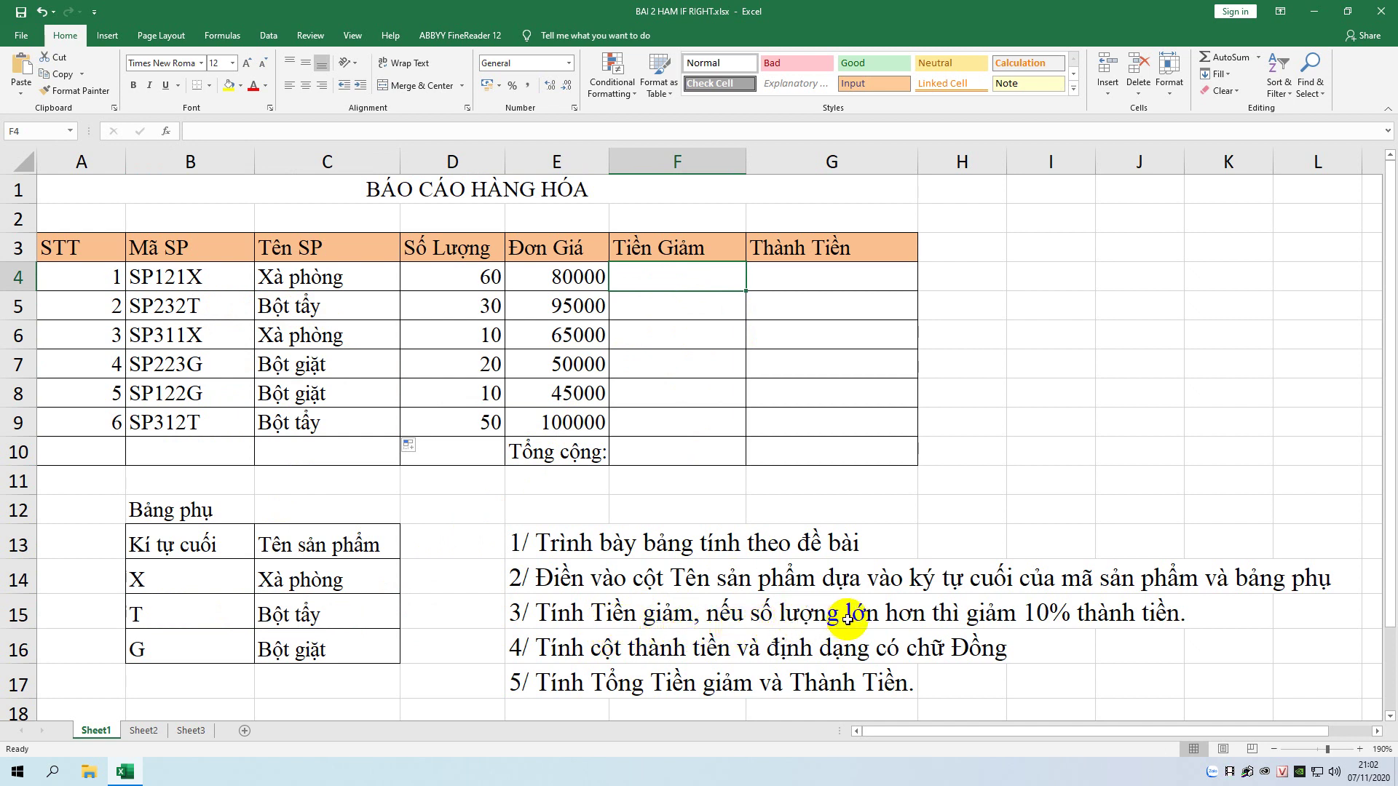
left_click(920, 615)
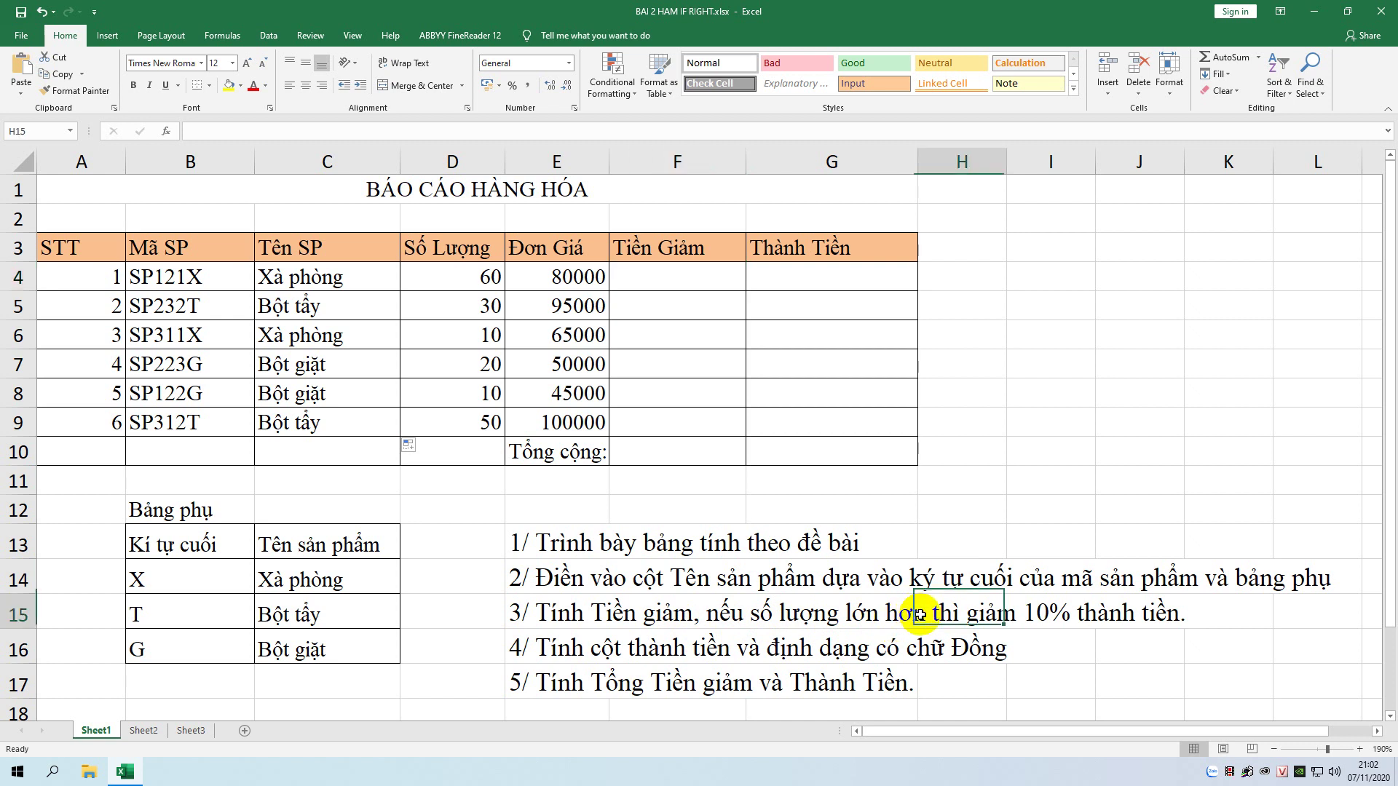
- Insert '50 thì' after 'hơn' in the row 15 instruction
left_click(549, 618)
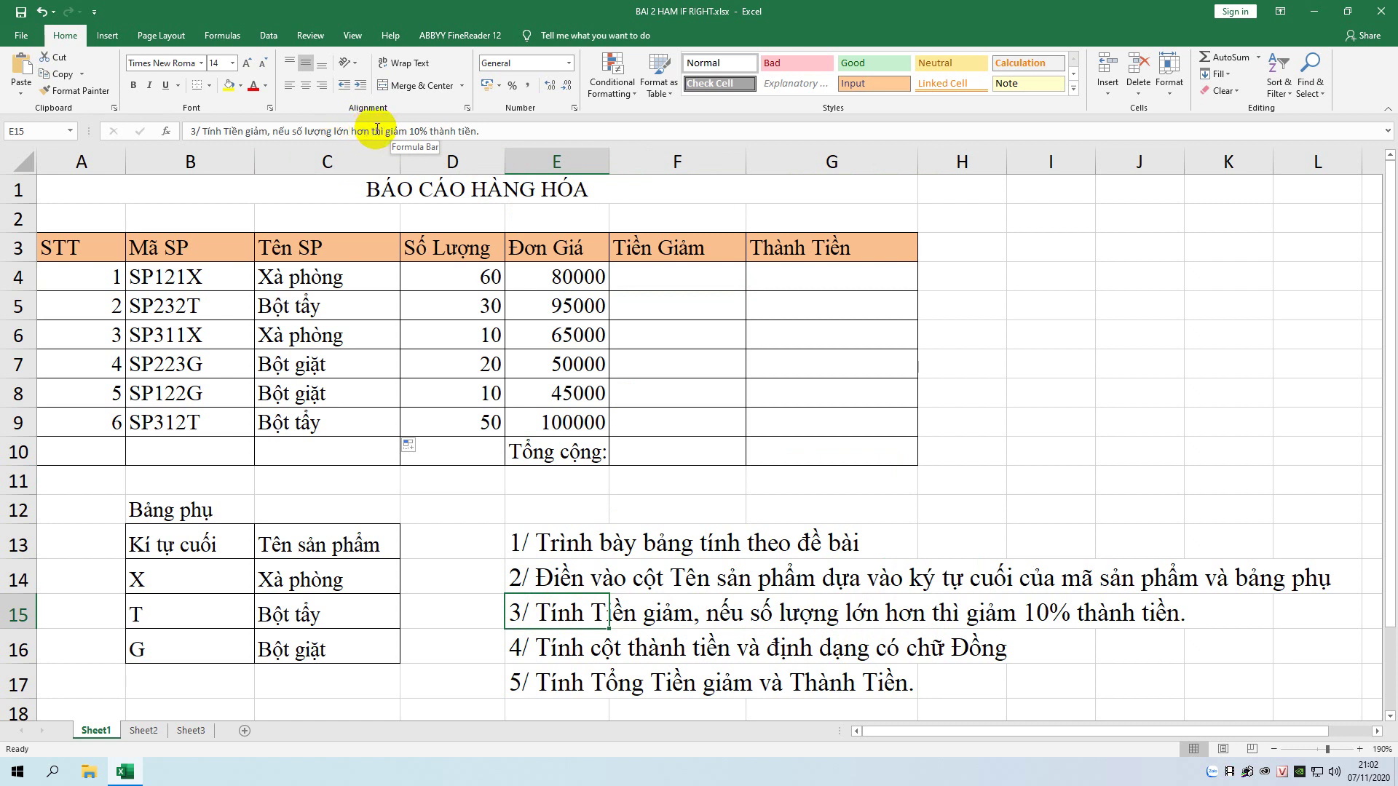
left_click(373, 130)
type("5")
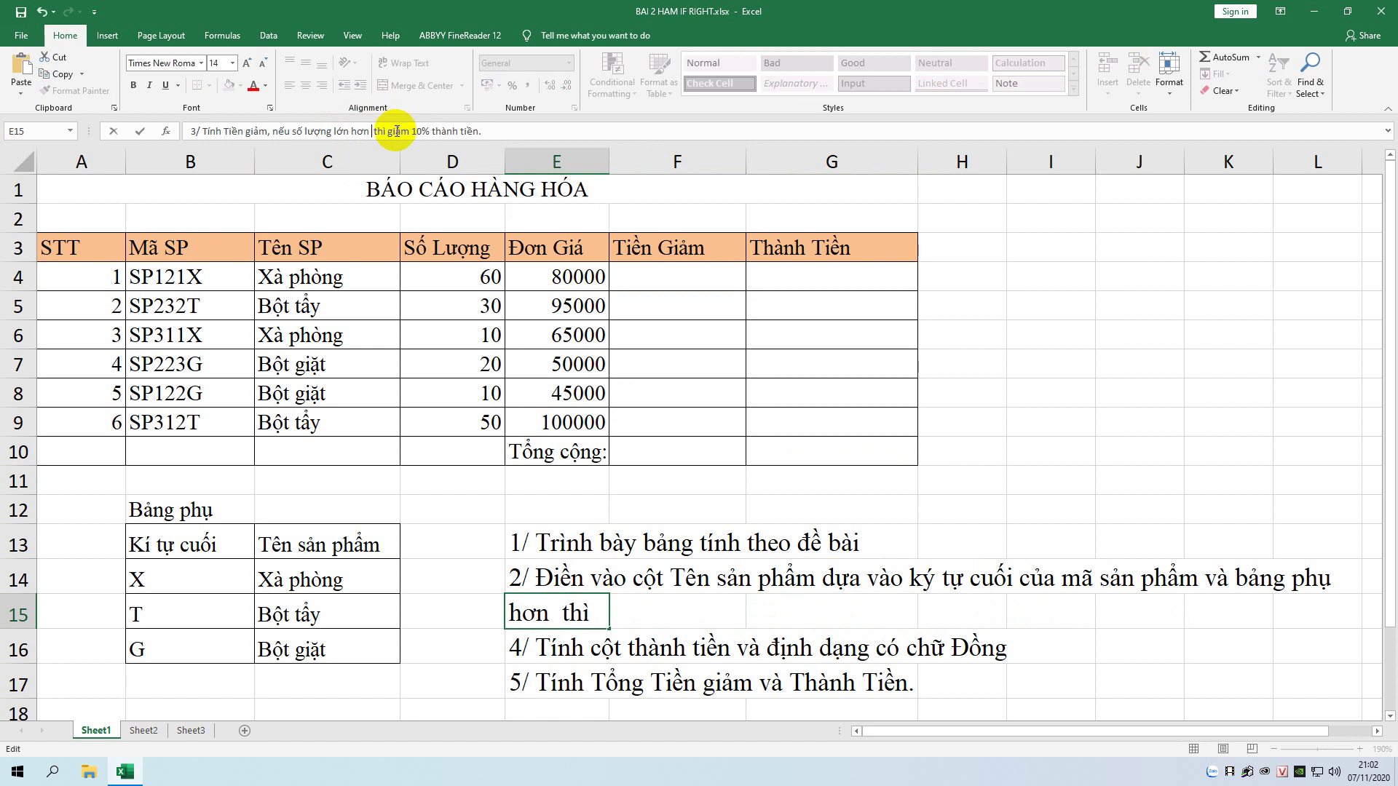
type("0 thì")
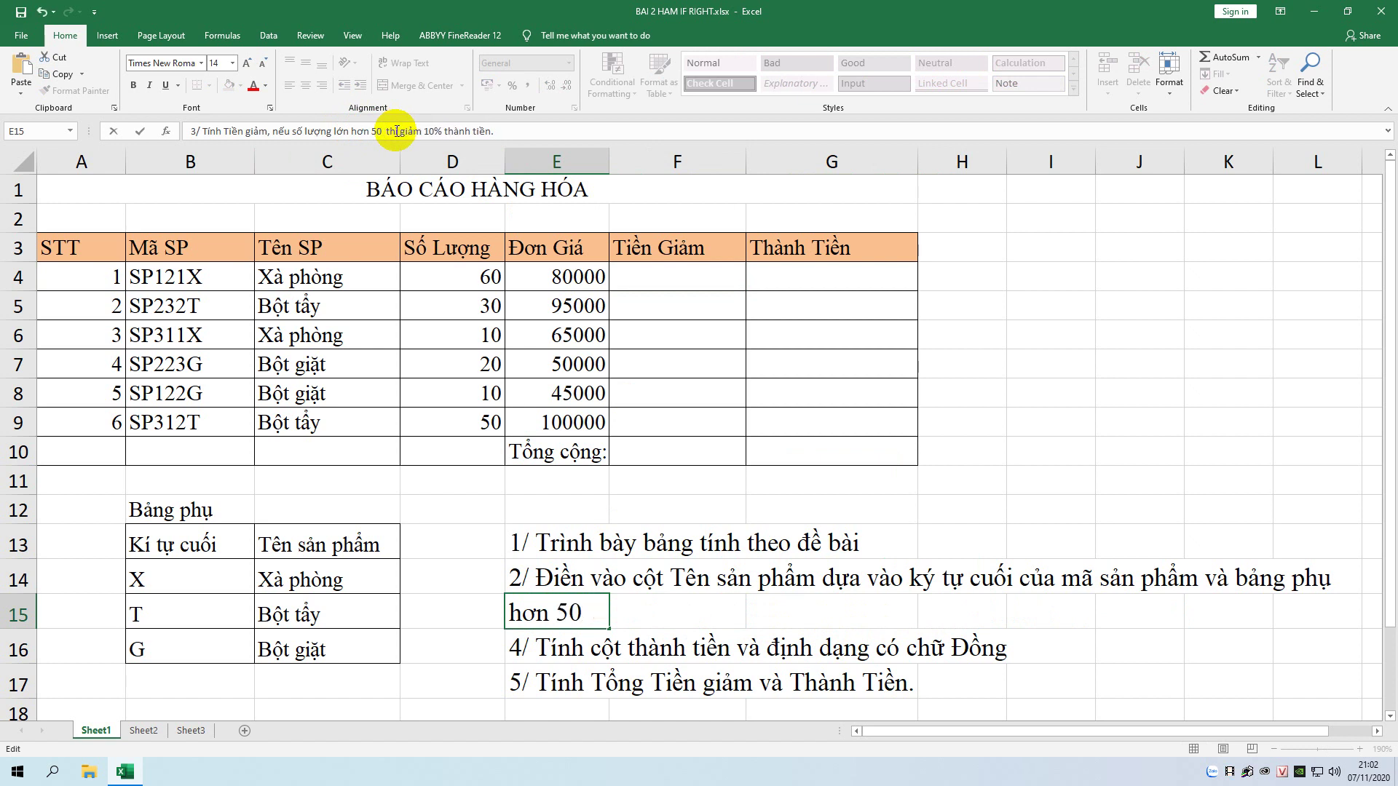
key("Return")
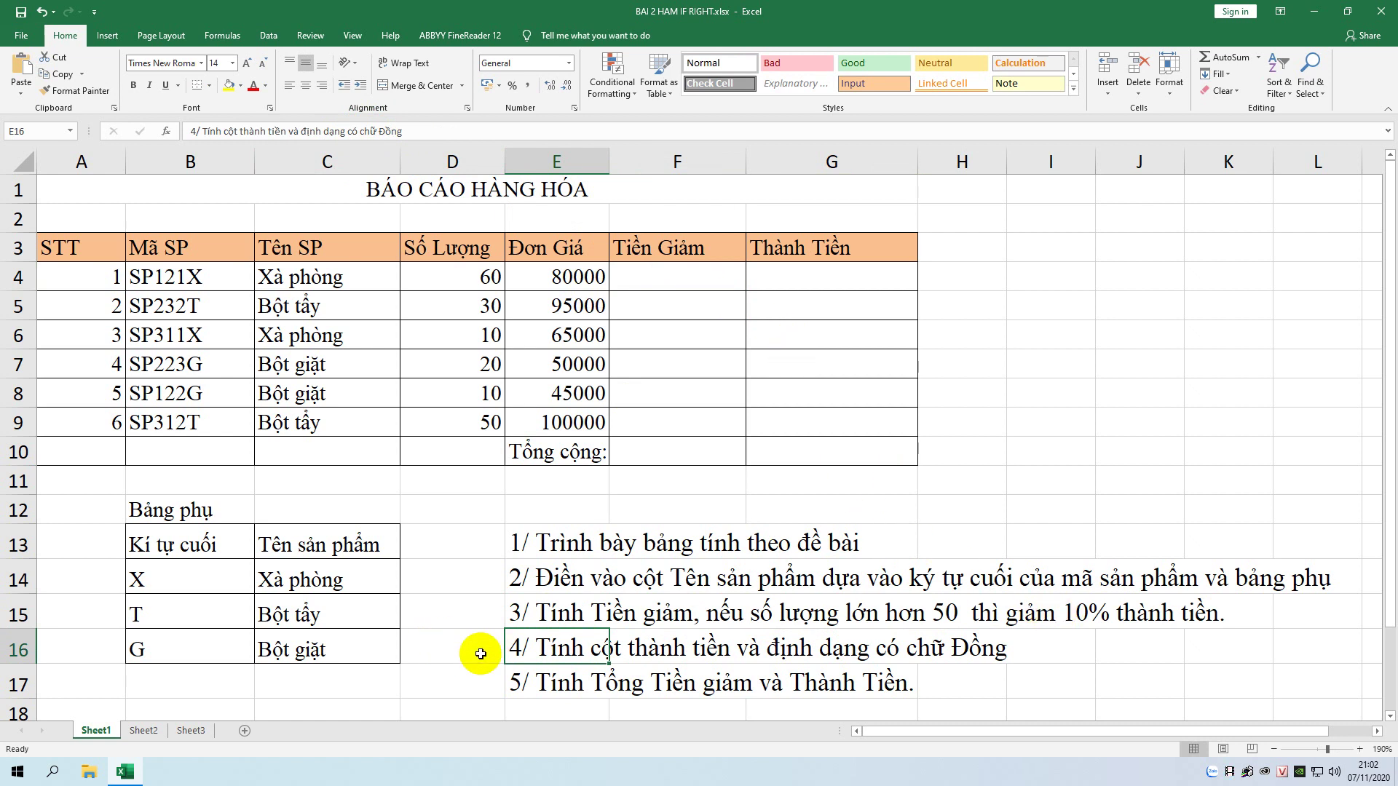
left_click(537, 618)
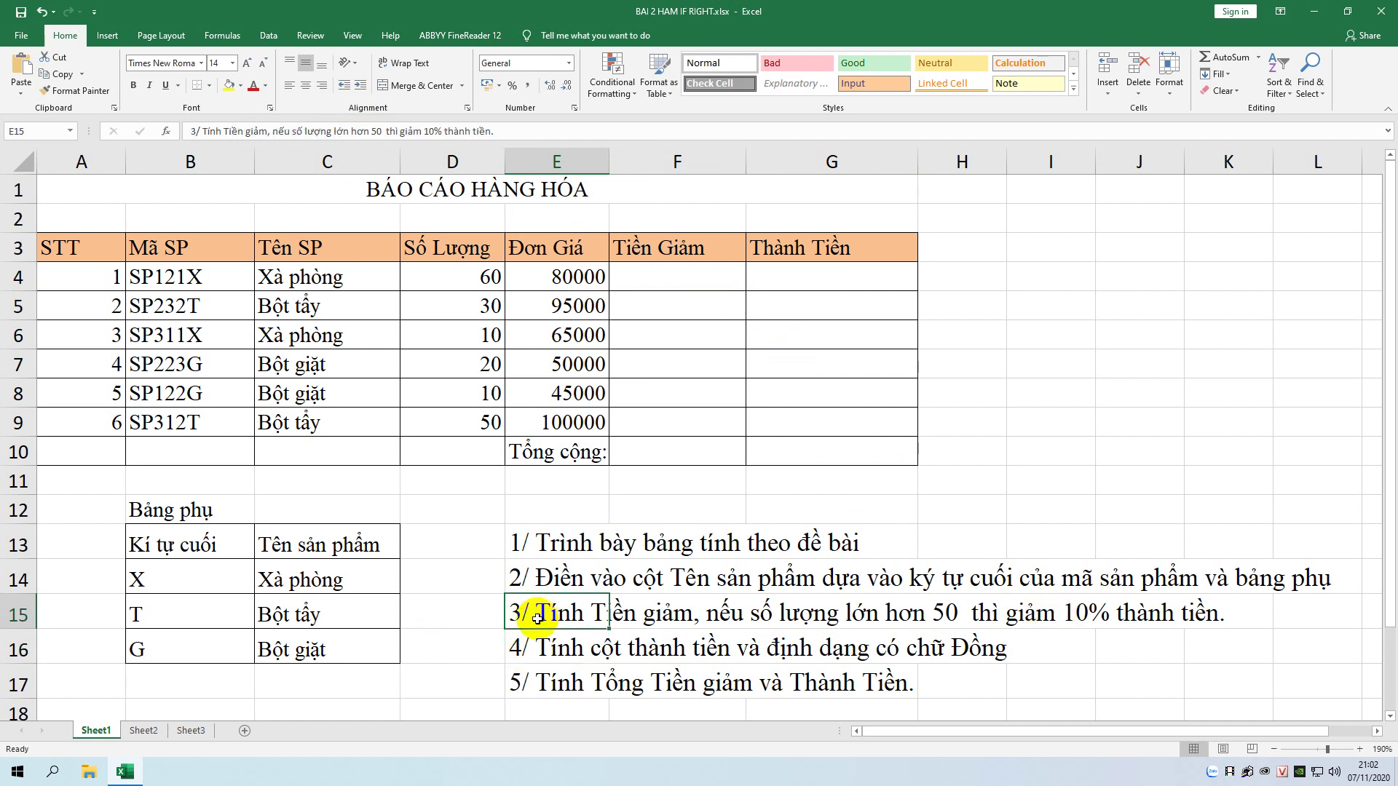
- Enter =IF(D4>50;D4*E4*10%;0) in F4, giving a 480000 discount
left_click(645, 276)
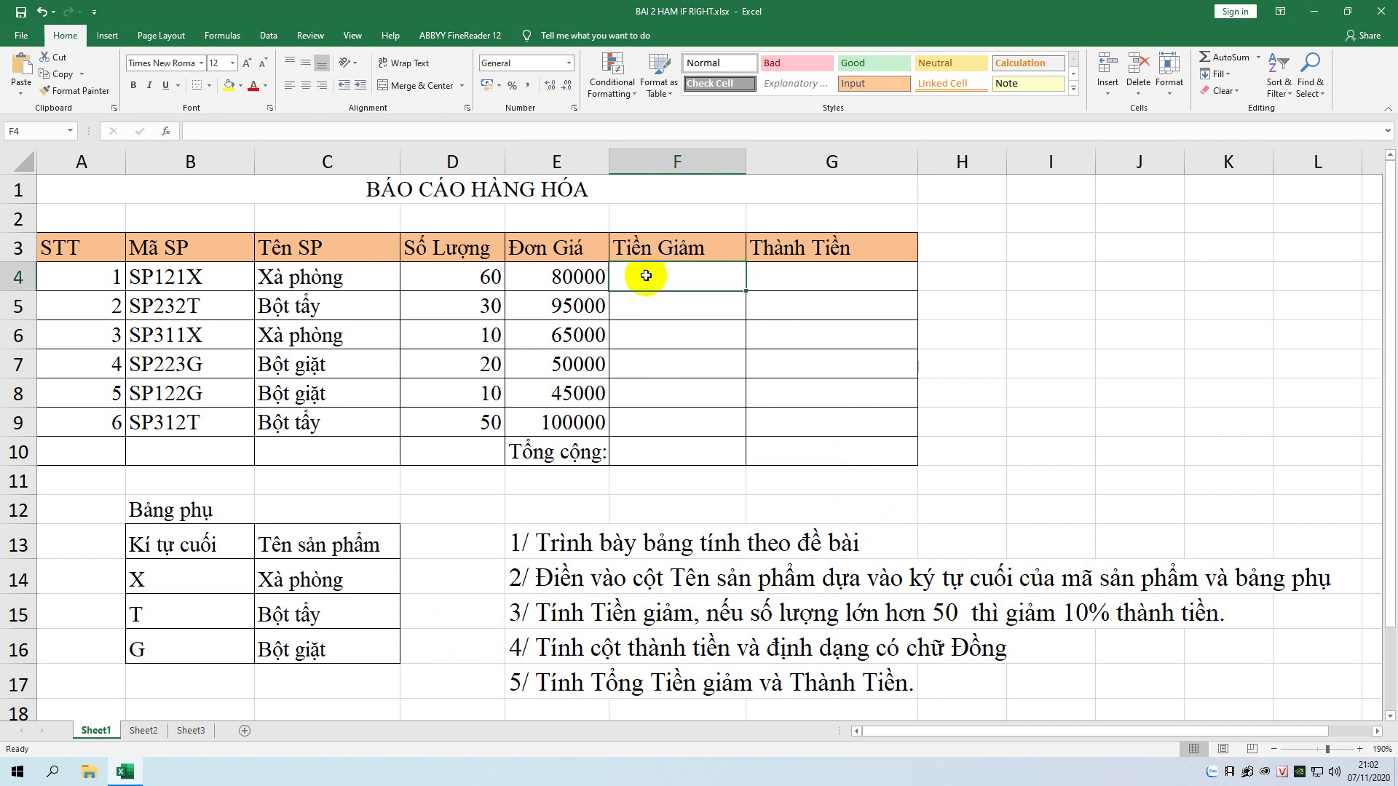
type("=")
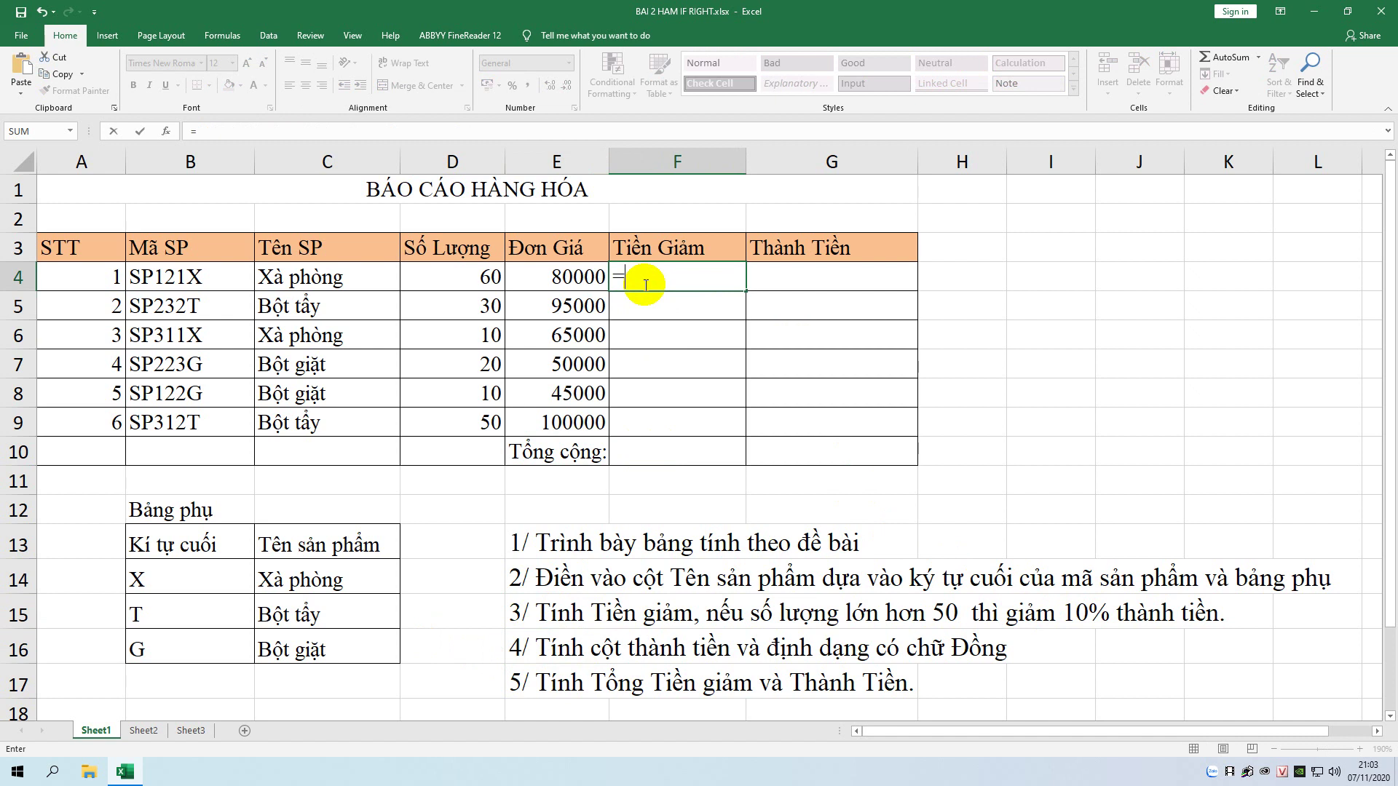
type("if")
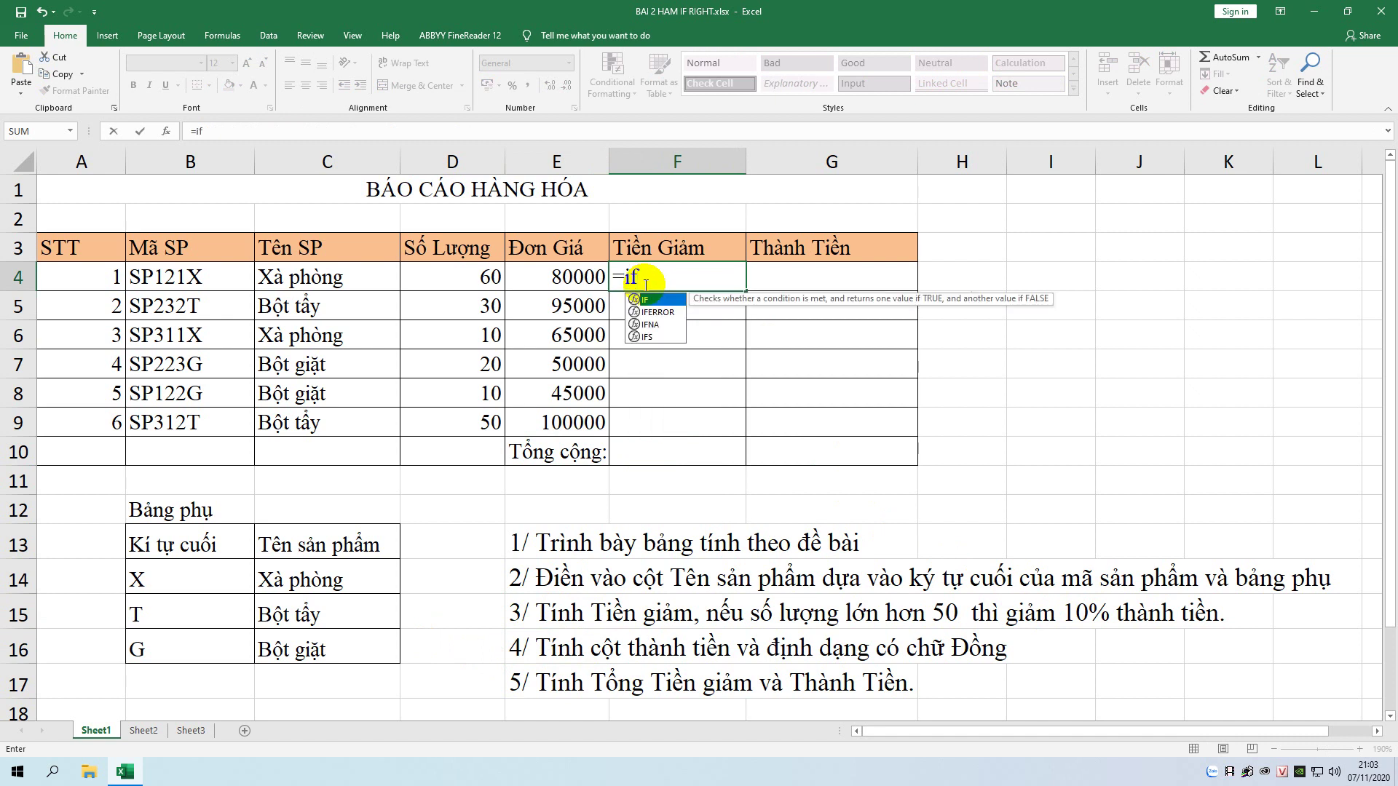
type("(")
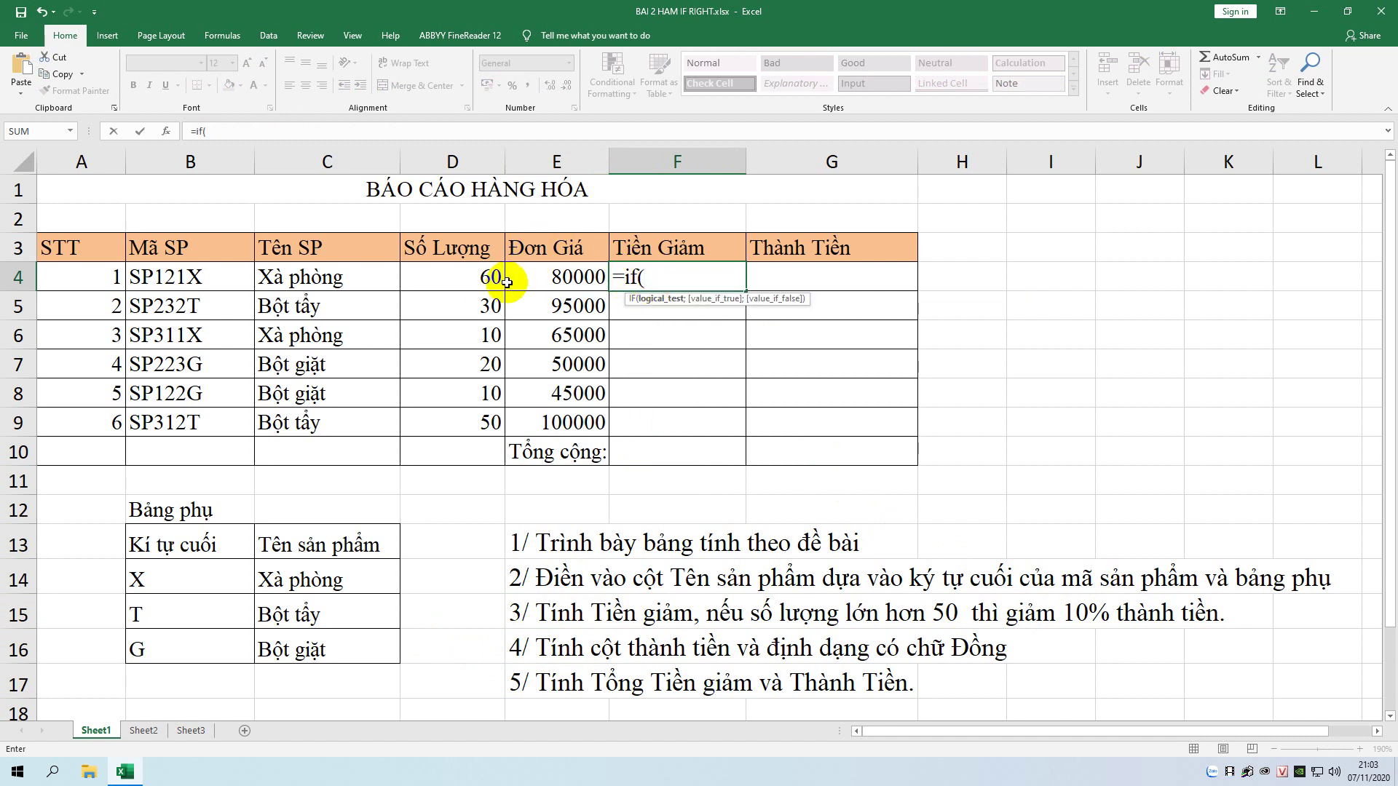
left_click(482, 279)
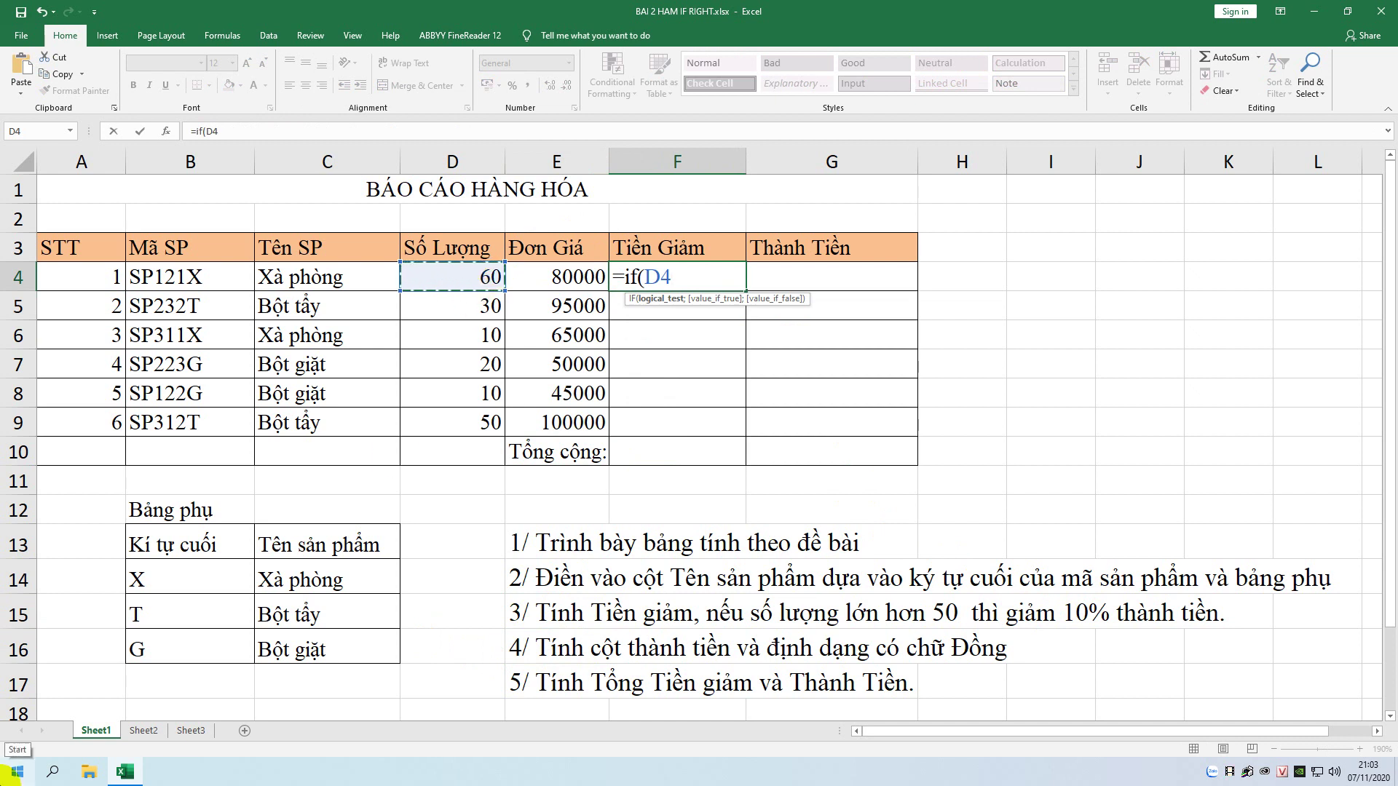
type(">50")
type(";")
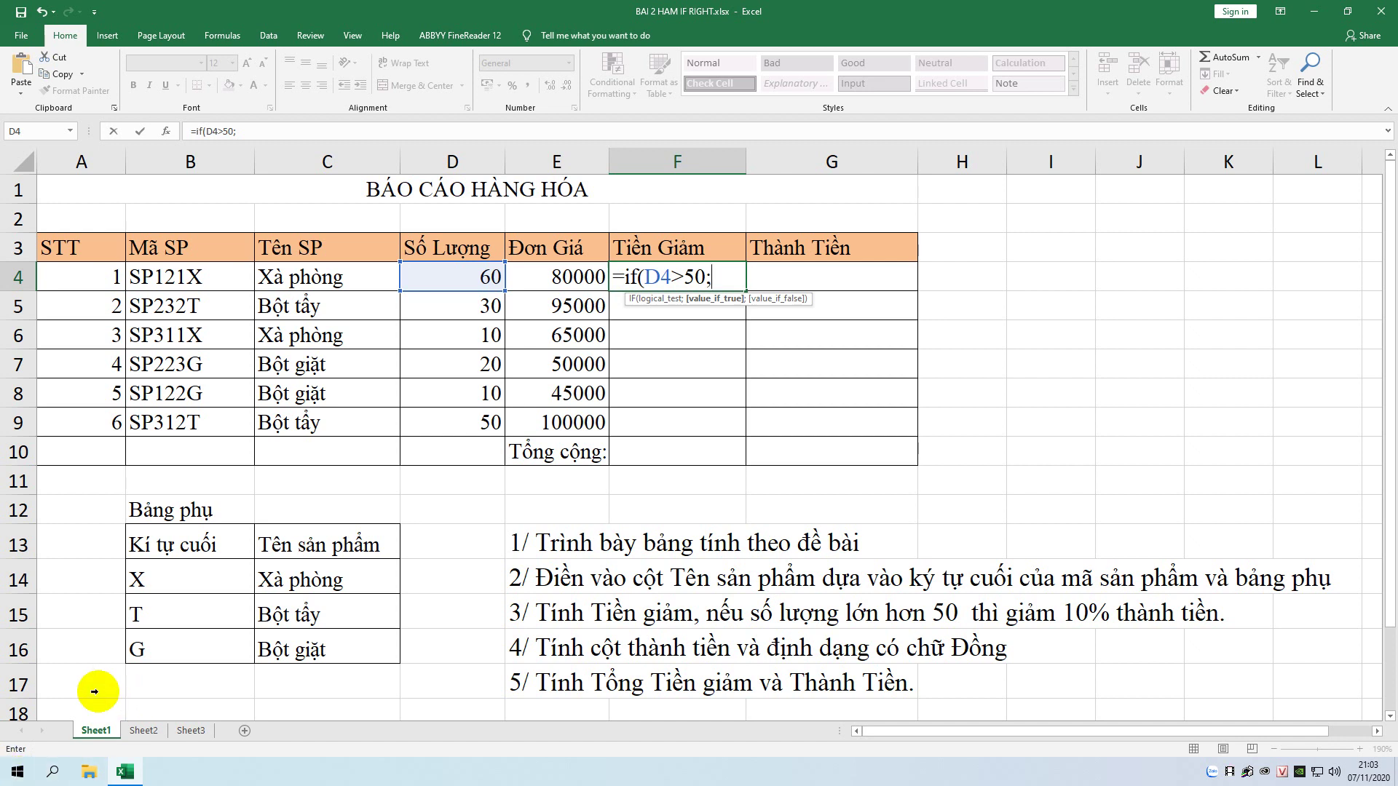
left_click(437, 283)
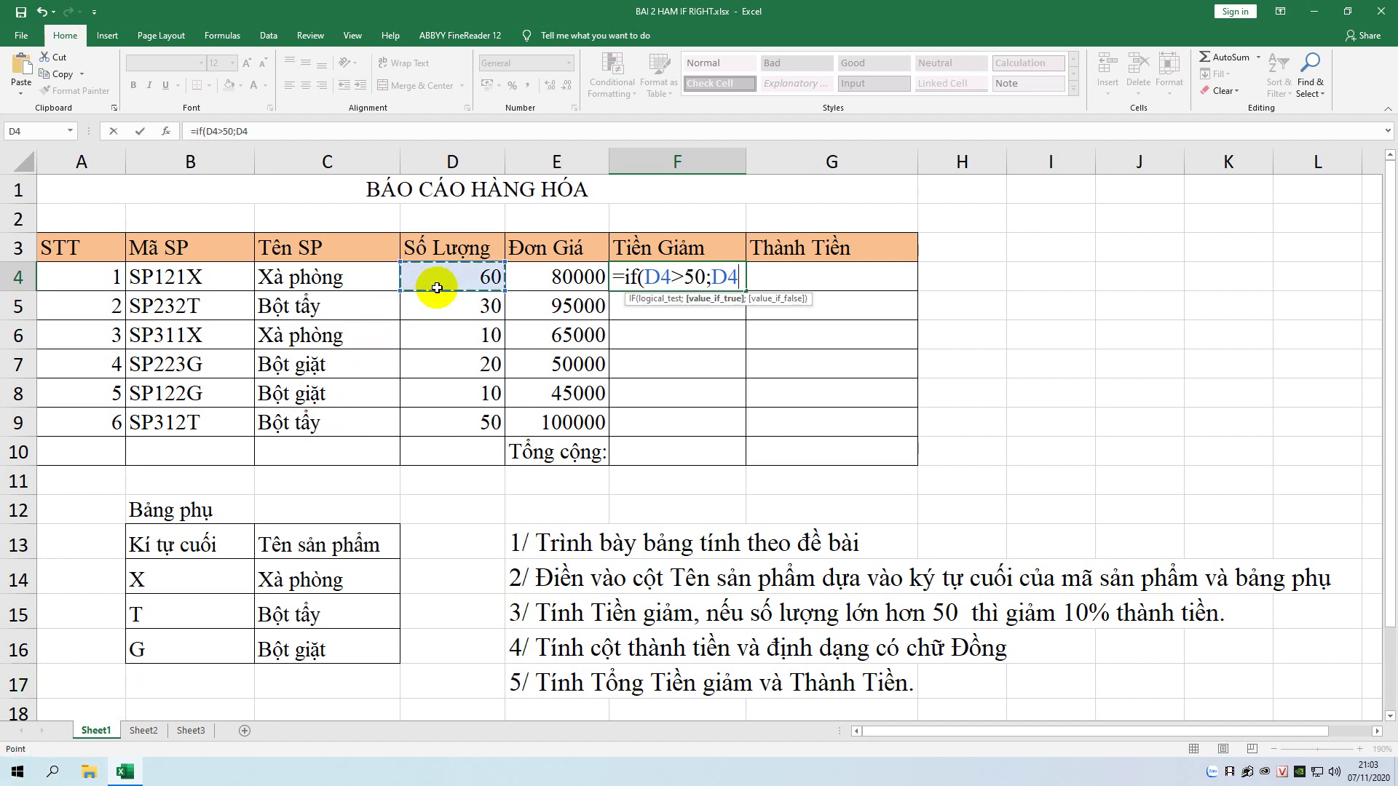
type("*")
left_click(536, 286)
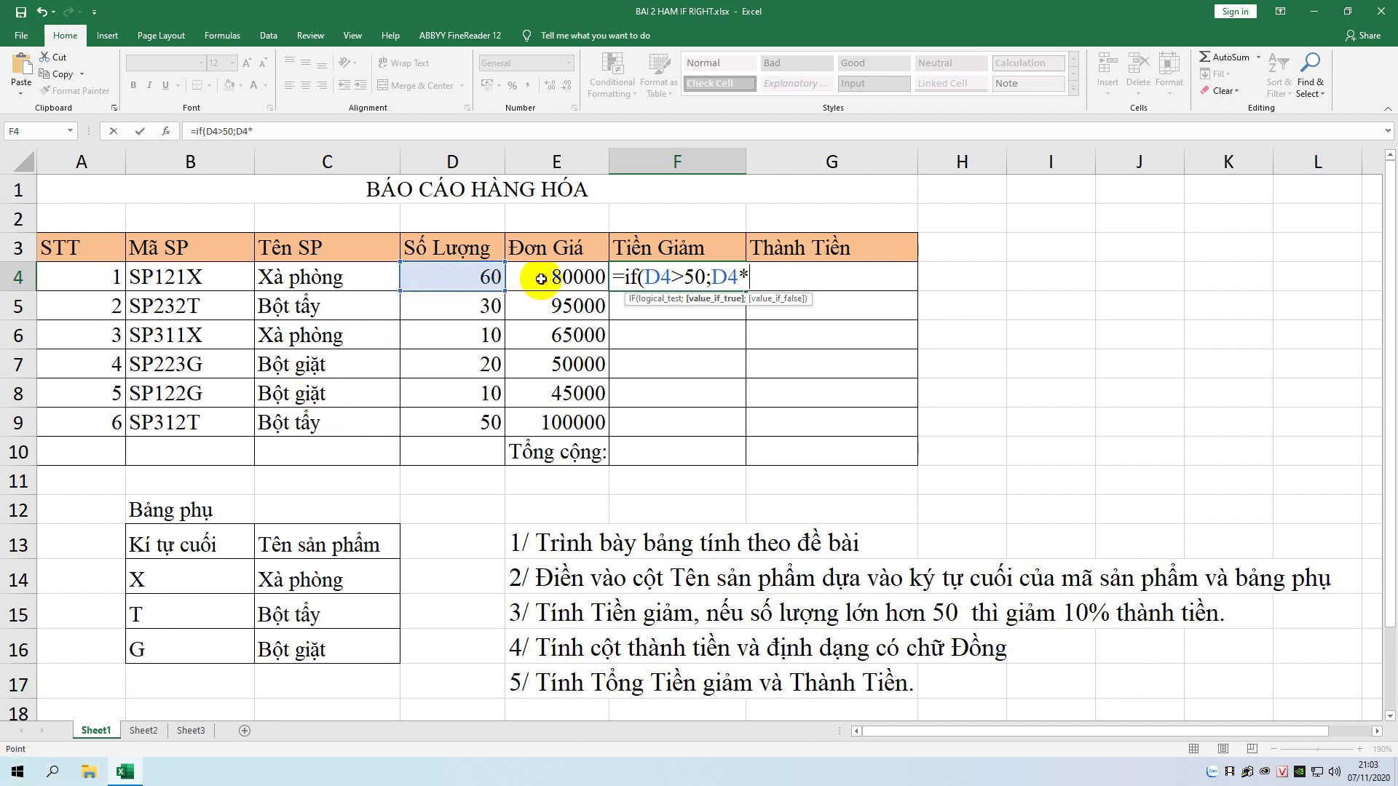
type("*")
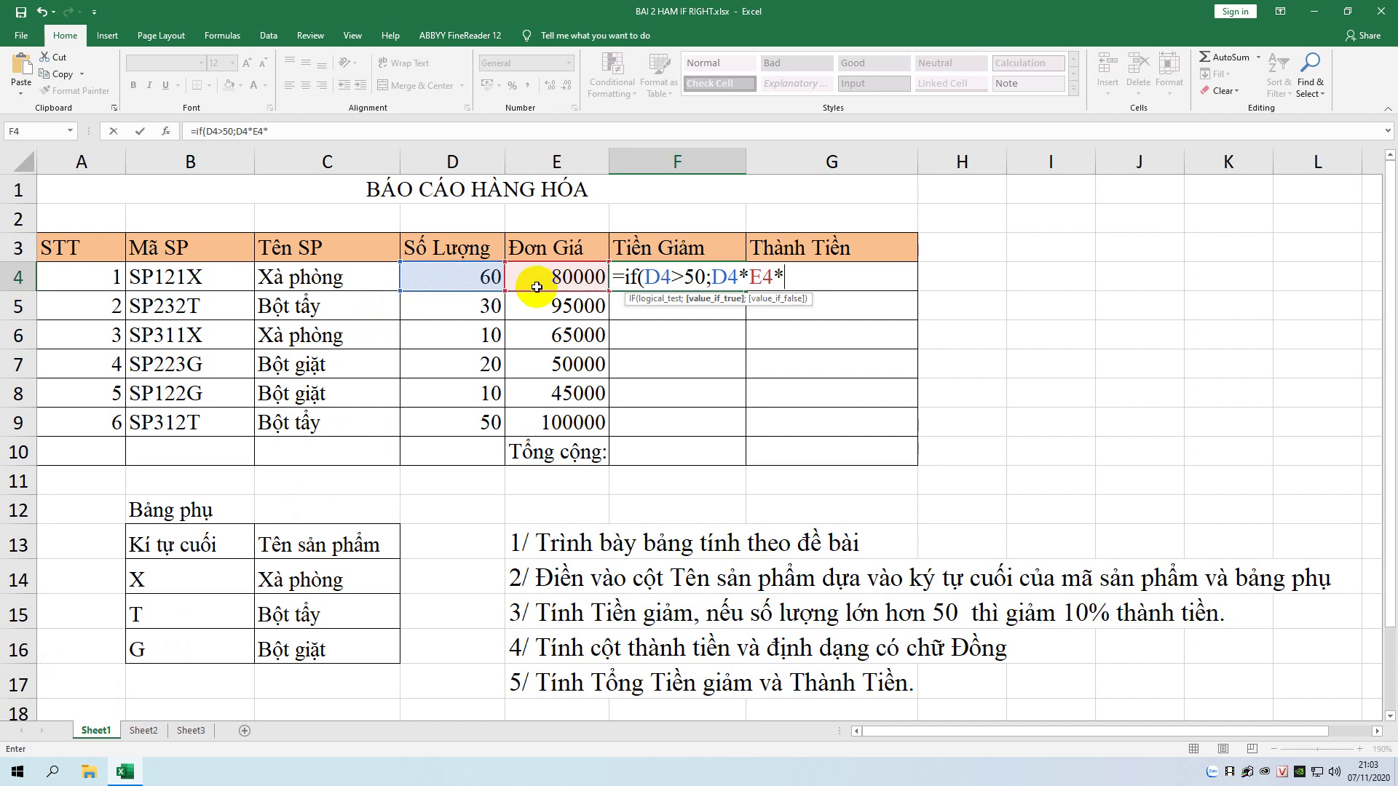
type("10")
type("%")
type(";")
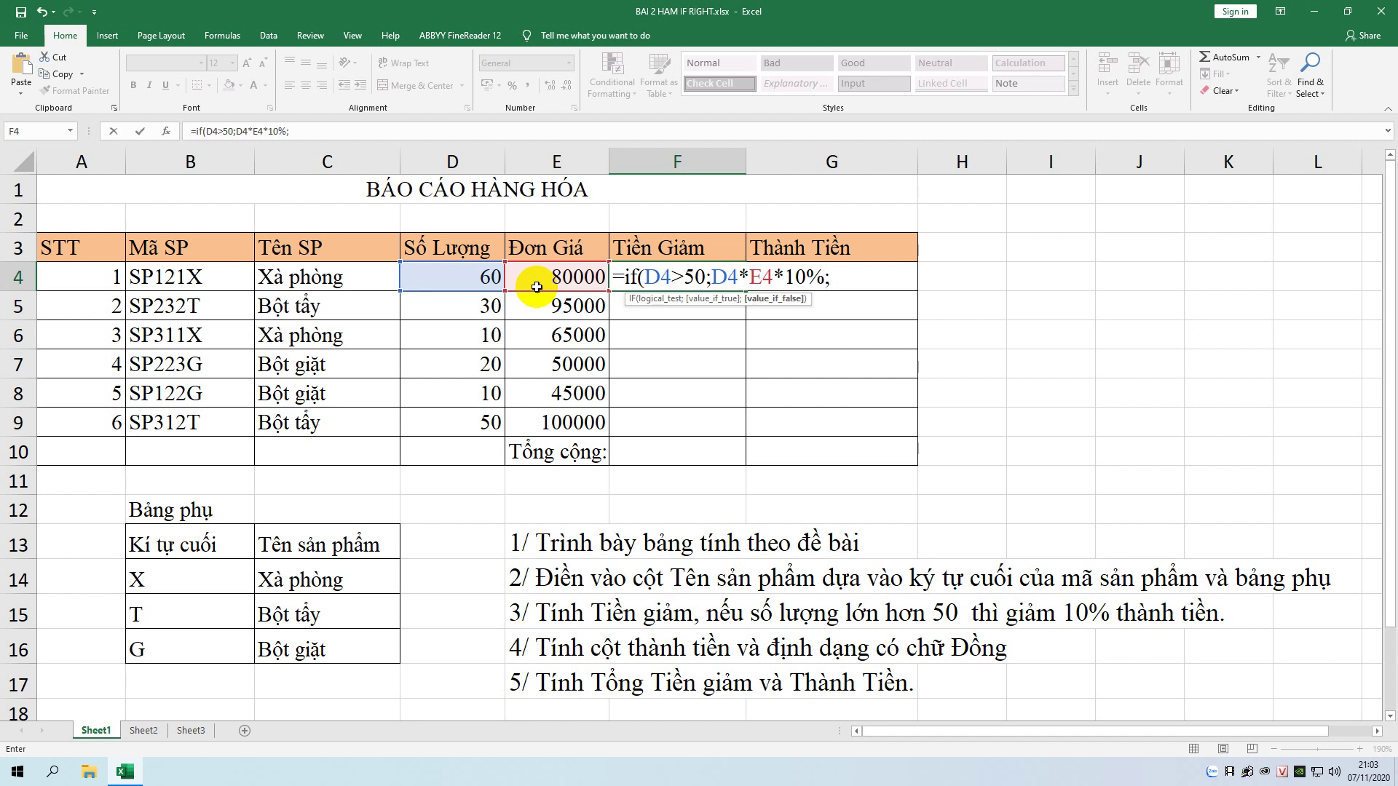
type("0")
type(")")
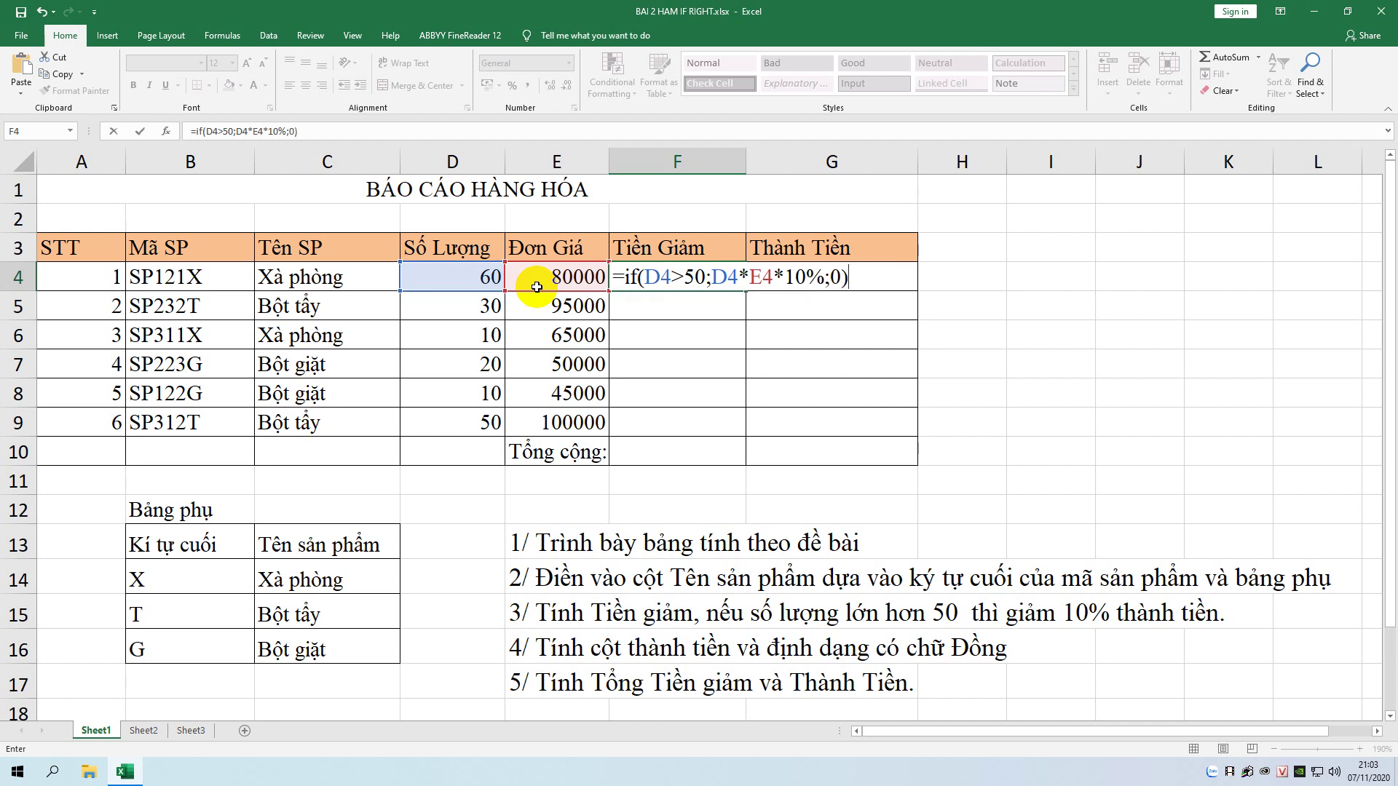
left_click(843, 278)
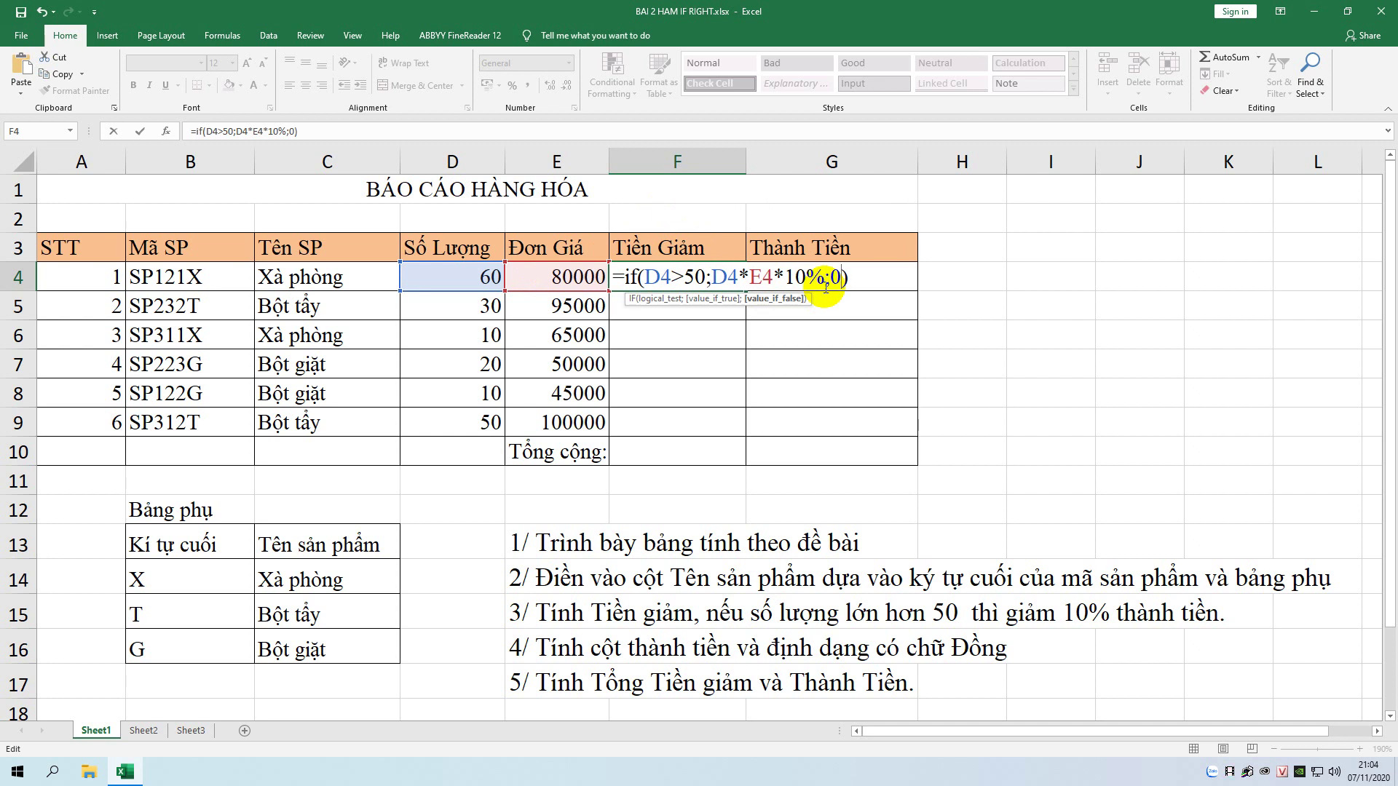
key("Return")
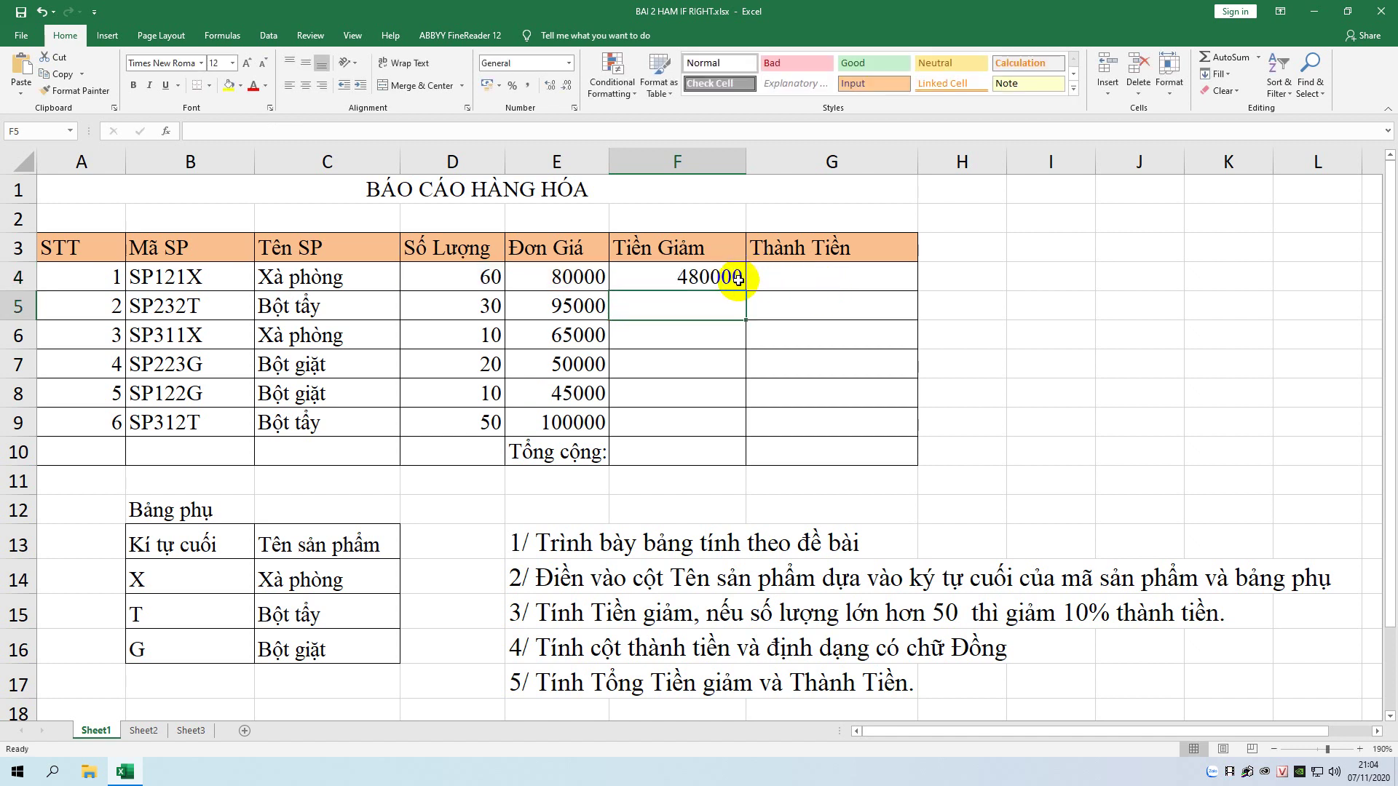
- Copy the F4 discount formula down through F9
left_click(738, 279)
left_click_drag(745, 291, 728, 431)
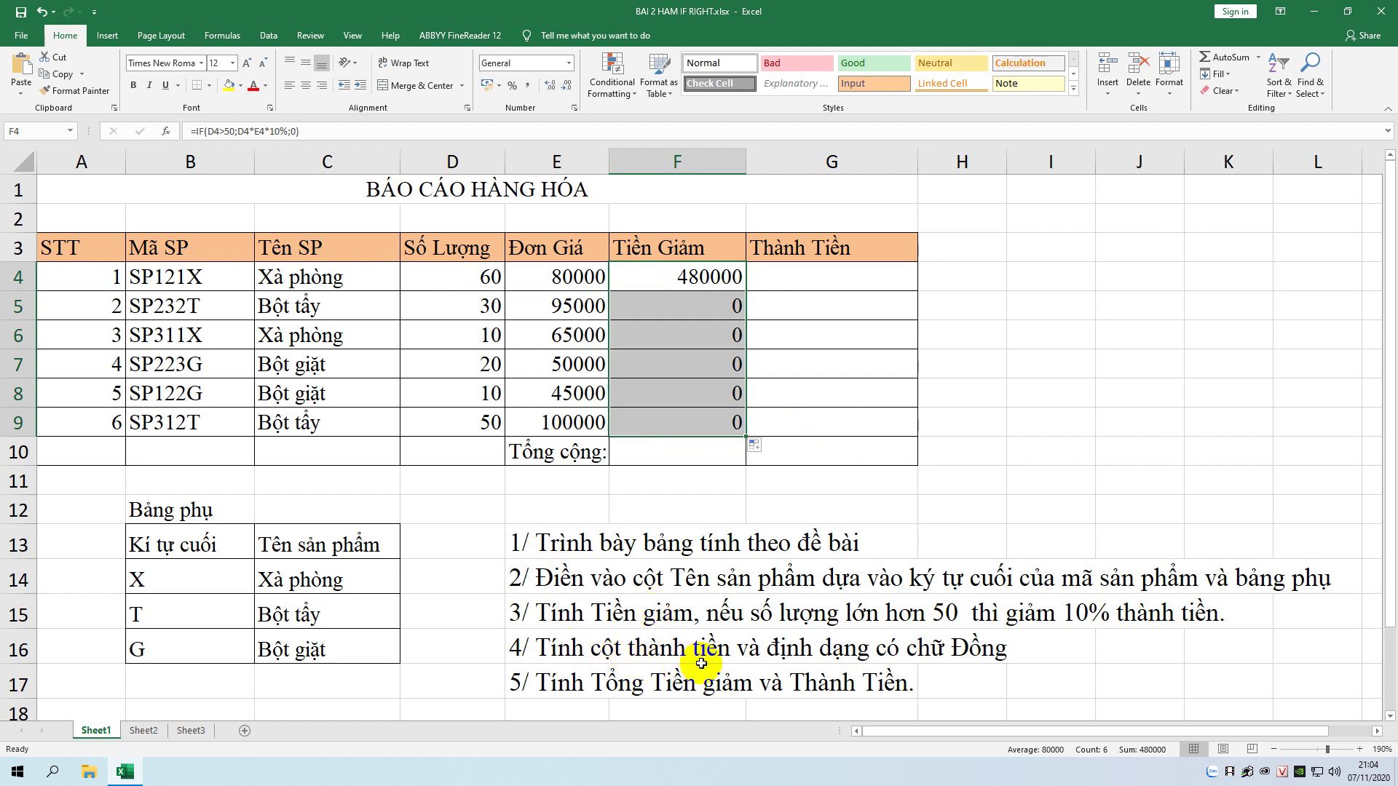
left_click(848, 271)
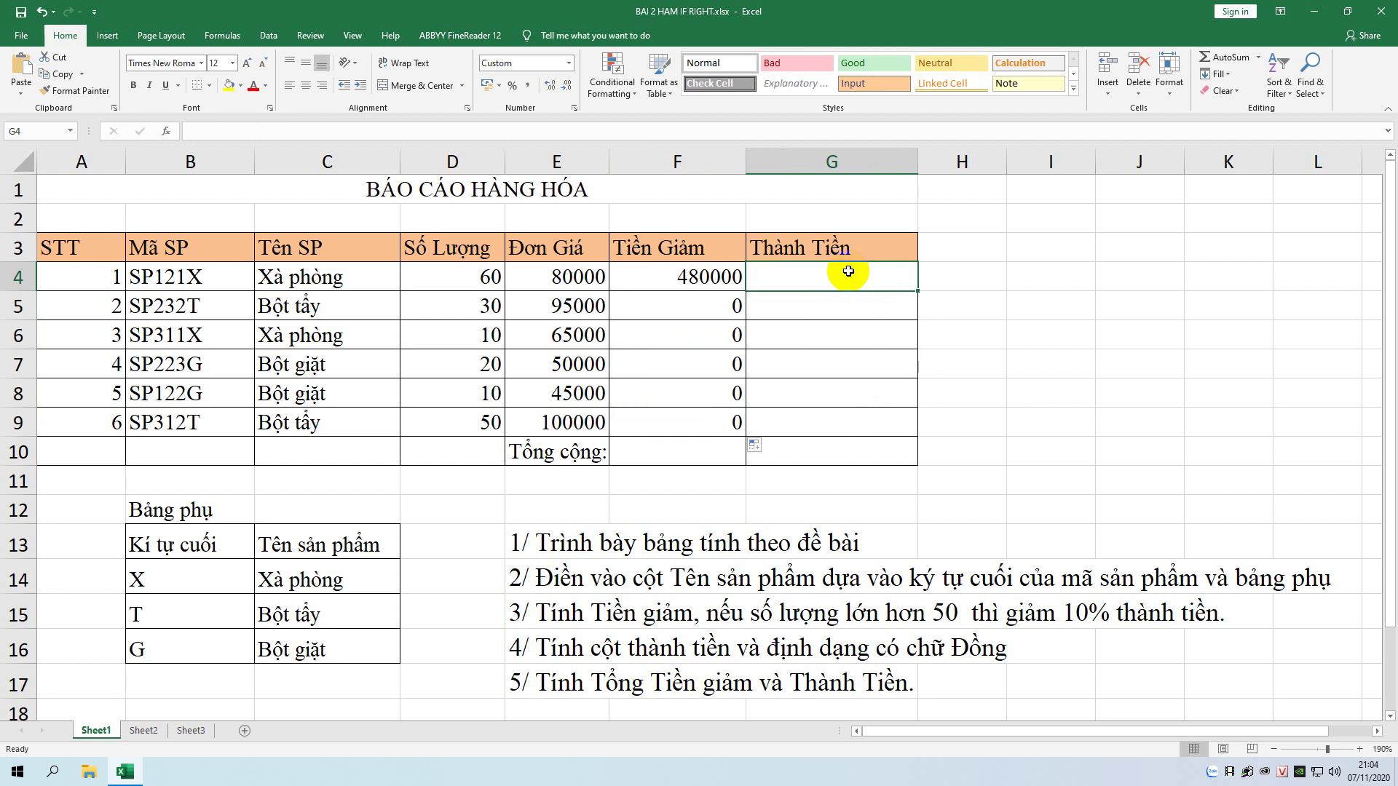
- Enter =D4*E4-F4 in G4 for the first Thành Tiền amount
type("=")
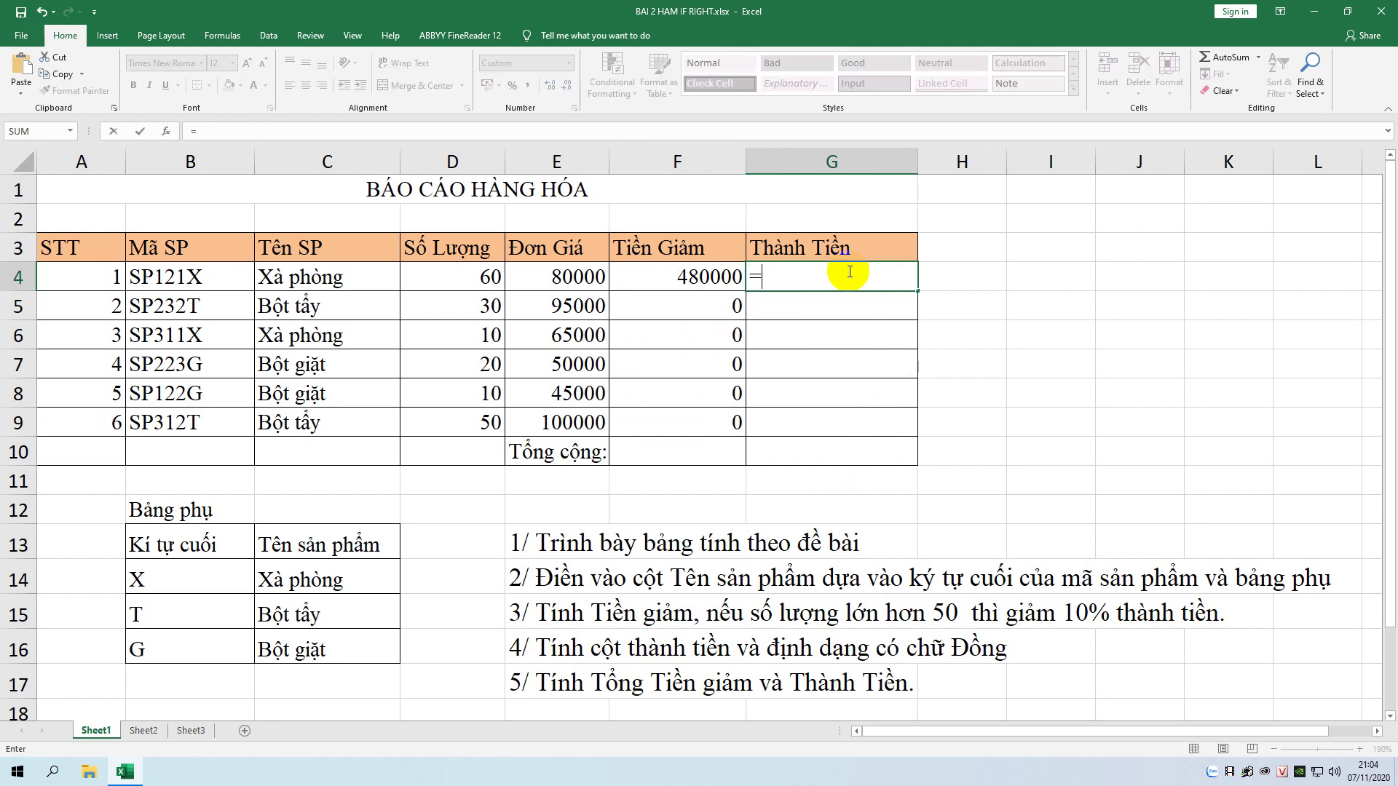
left_click(475, 279)
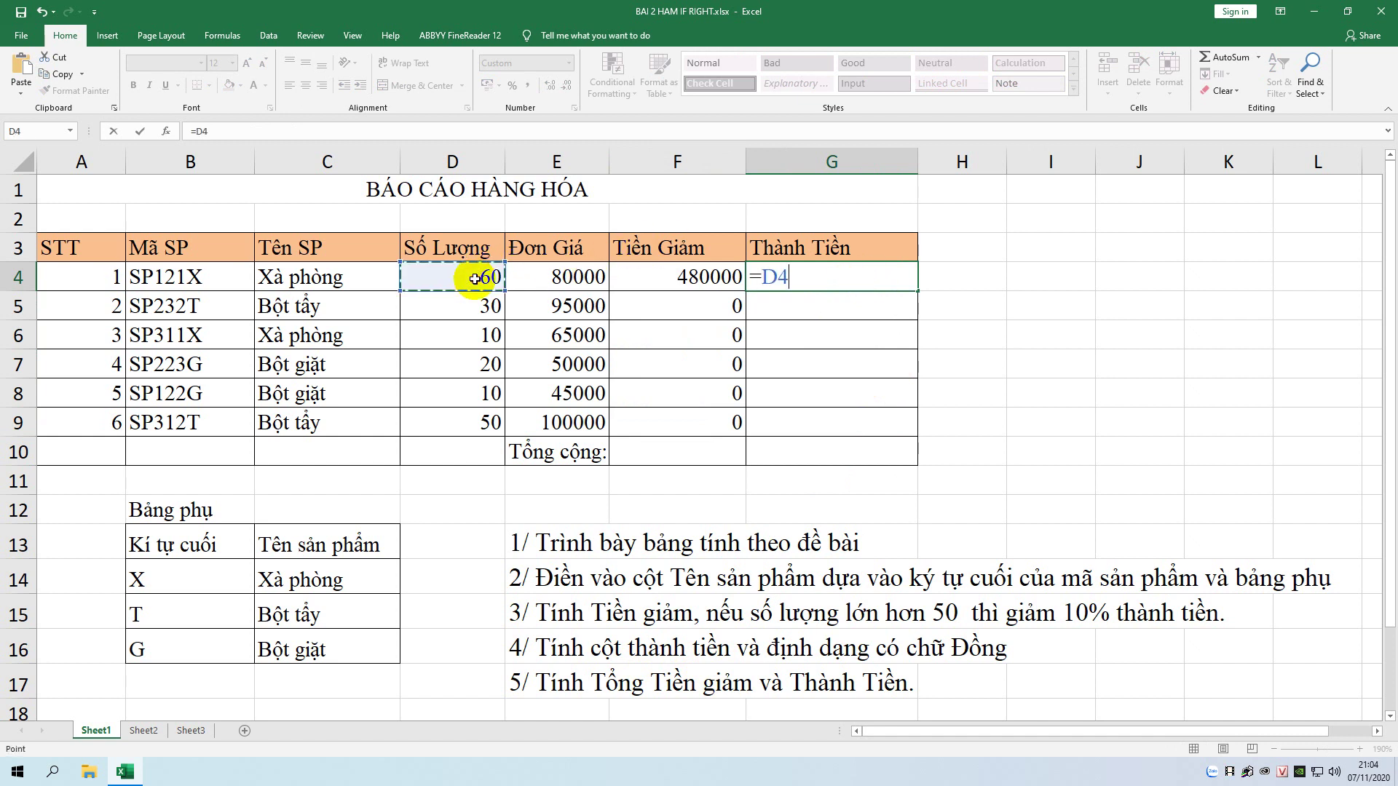
type("*")
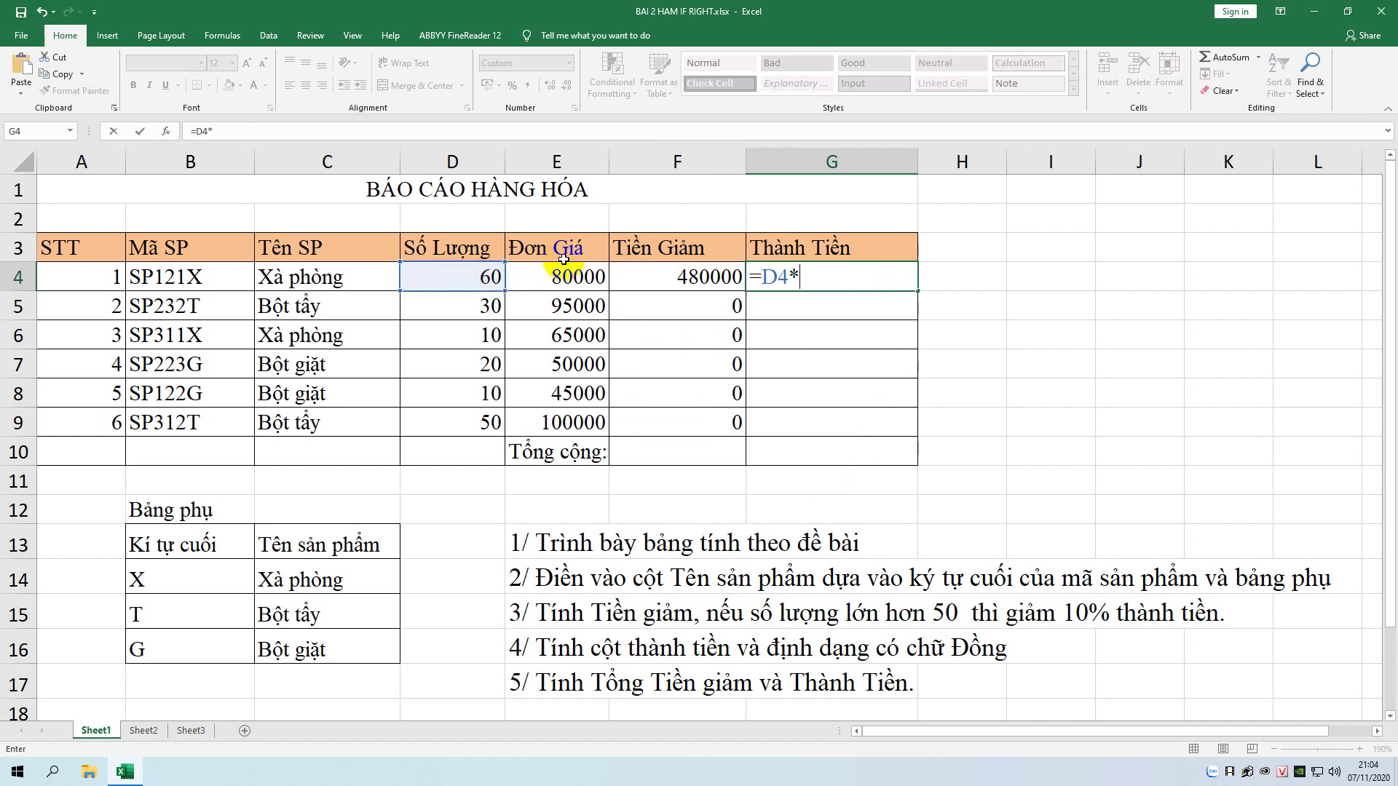
left_click(562, 275)
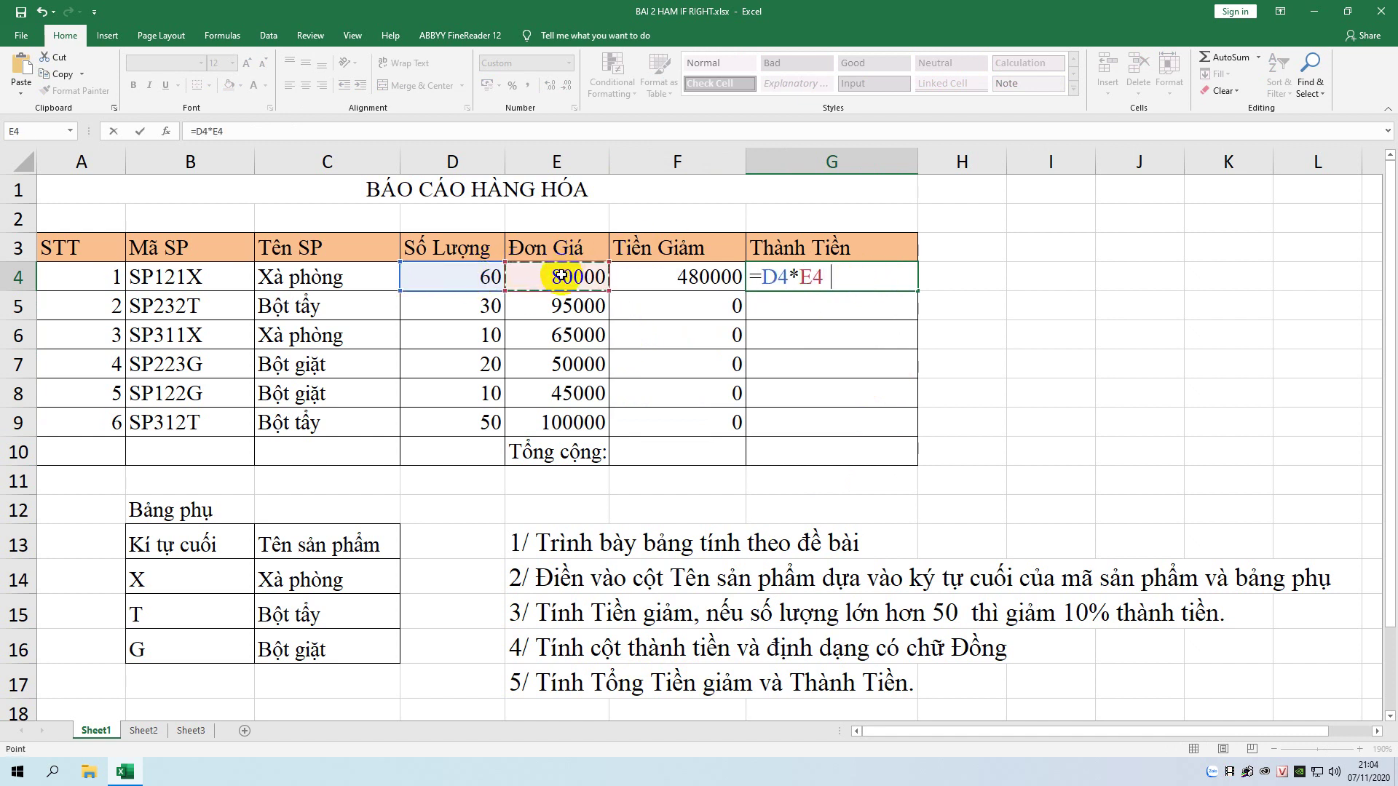
type("-")
left_click(673, 275)
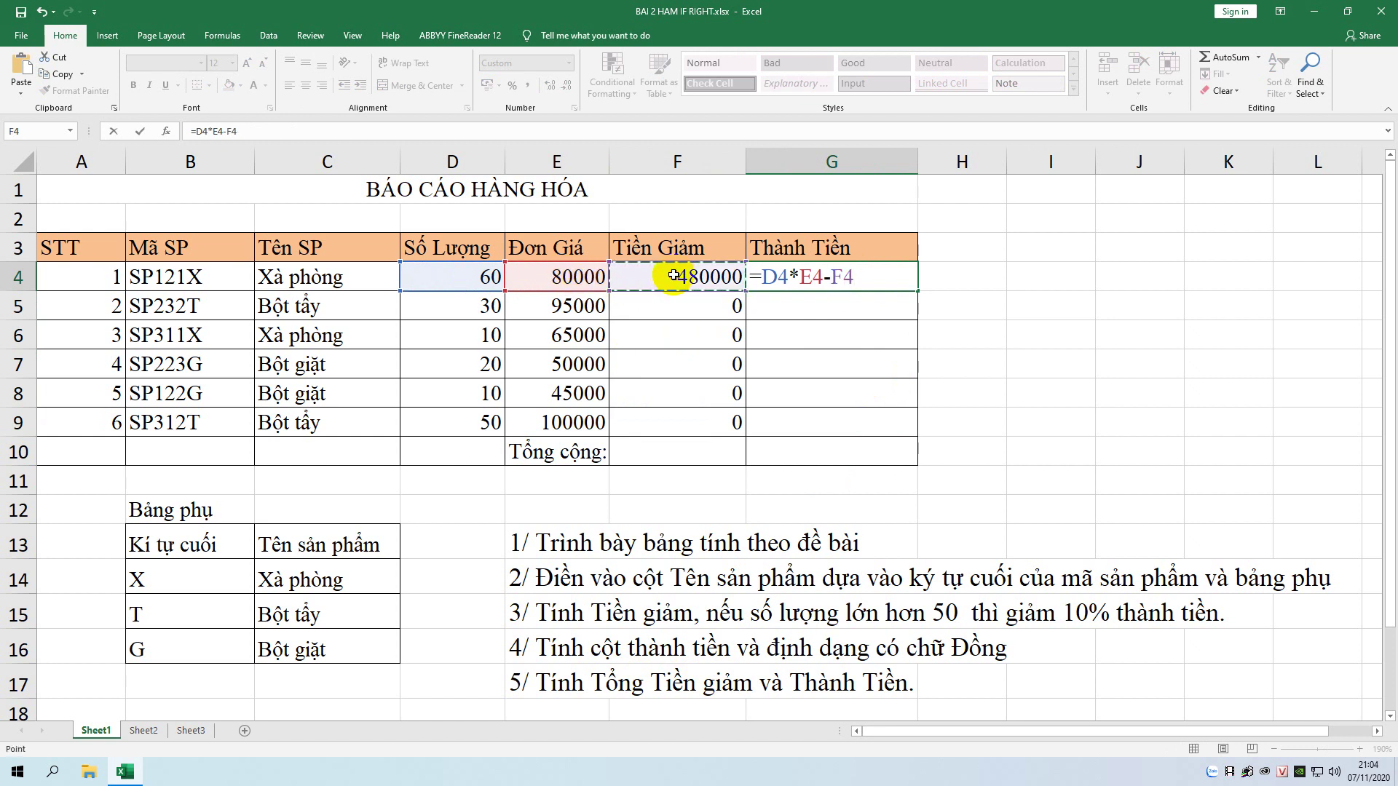
key("Return")
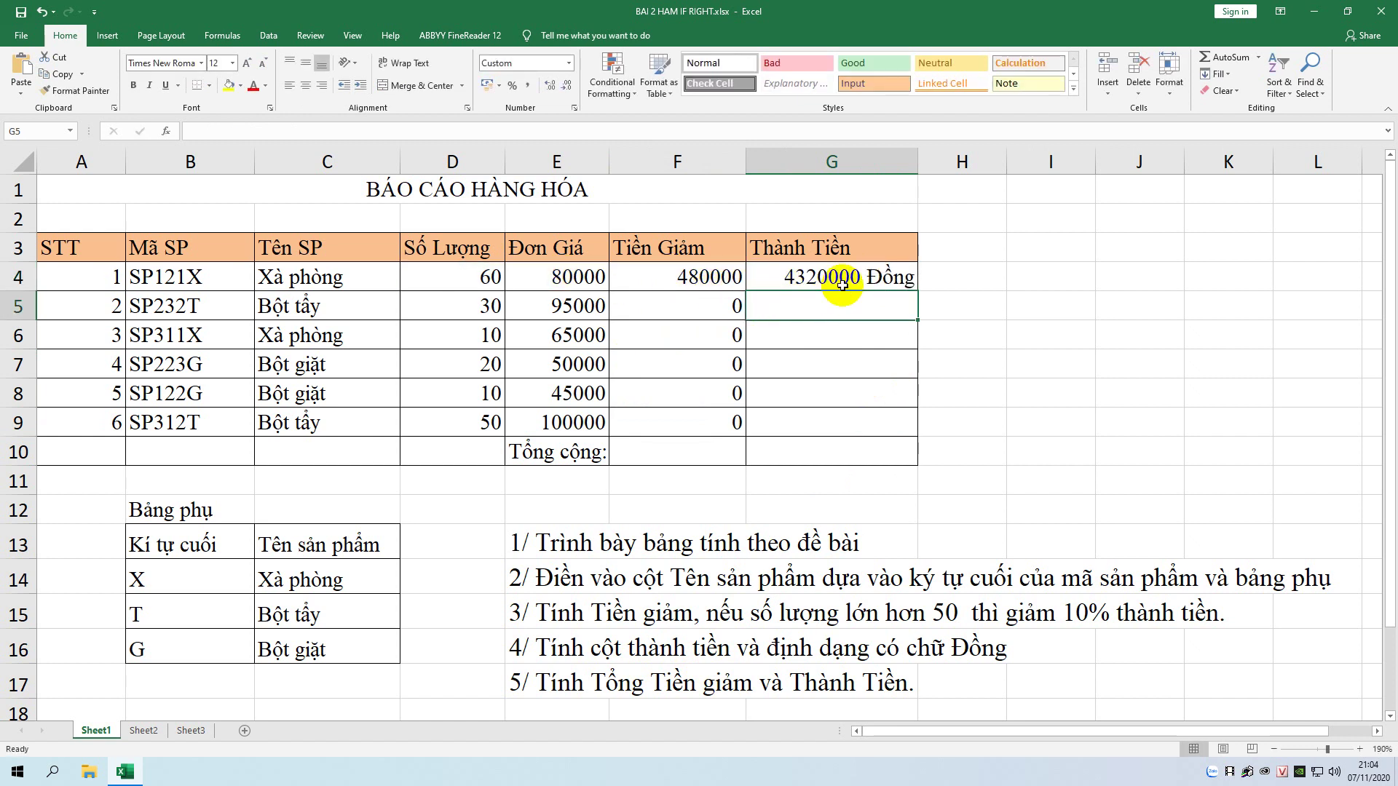
- Fill the G4 Thành Tiền formula down through G9
left_click(848, 278)
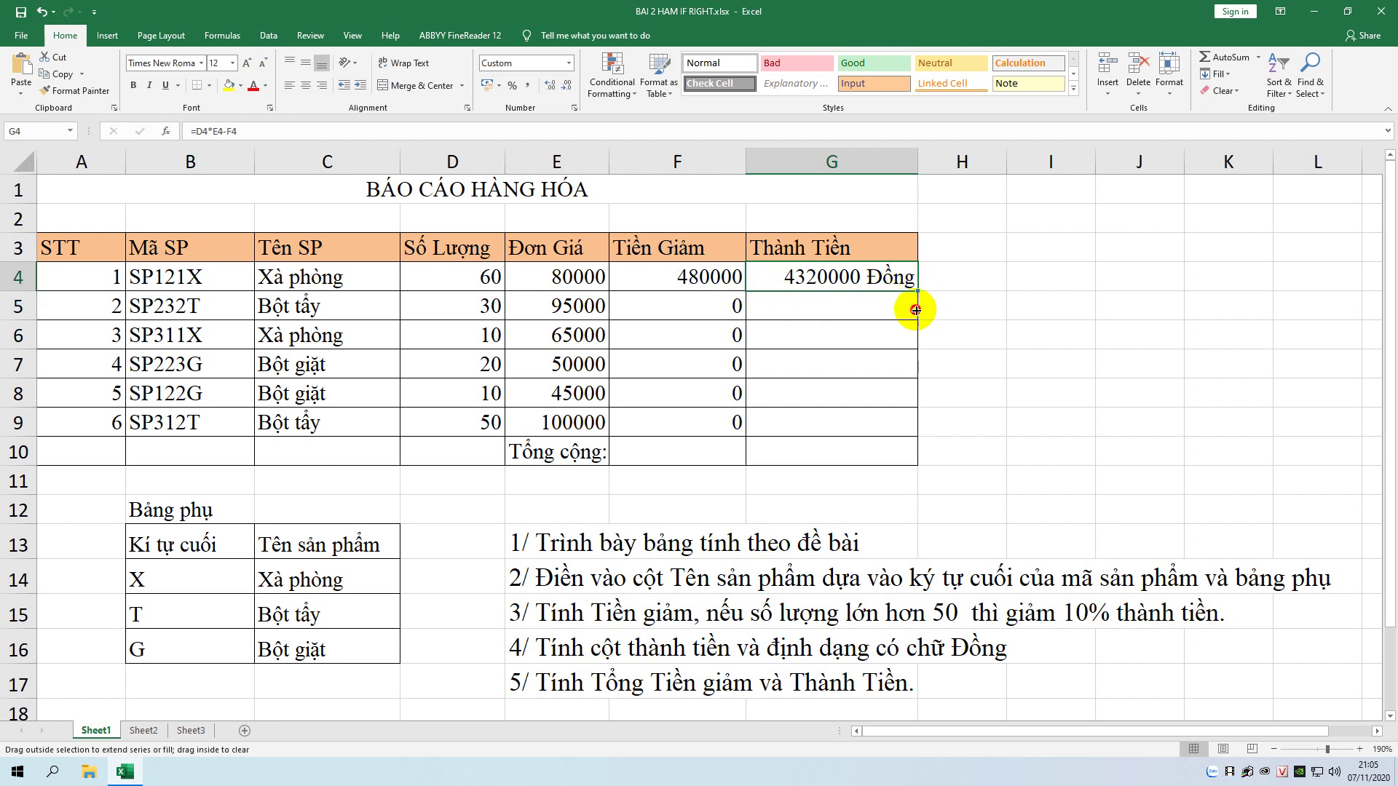
left_click_drag(919, 292, 906, 436)
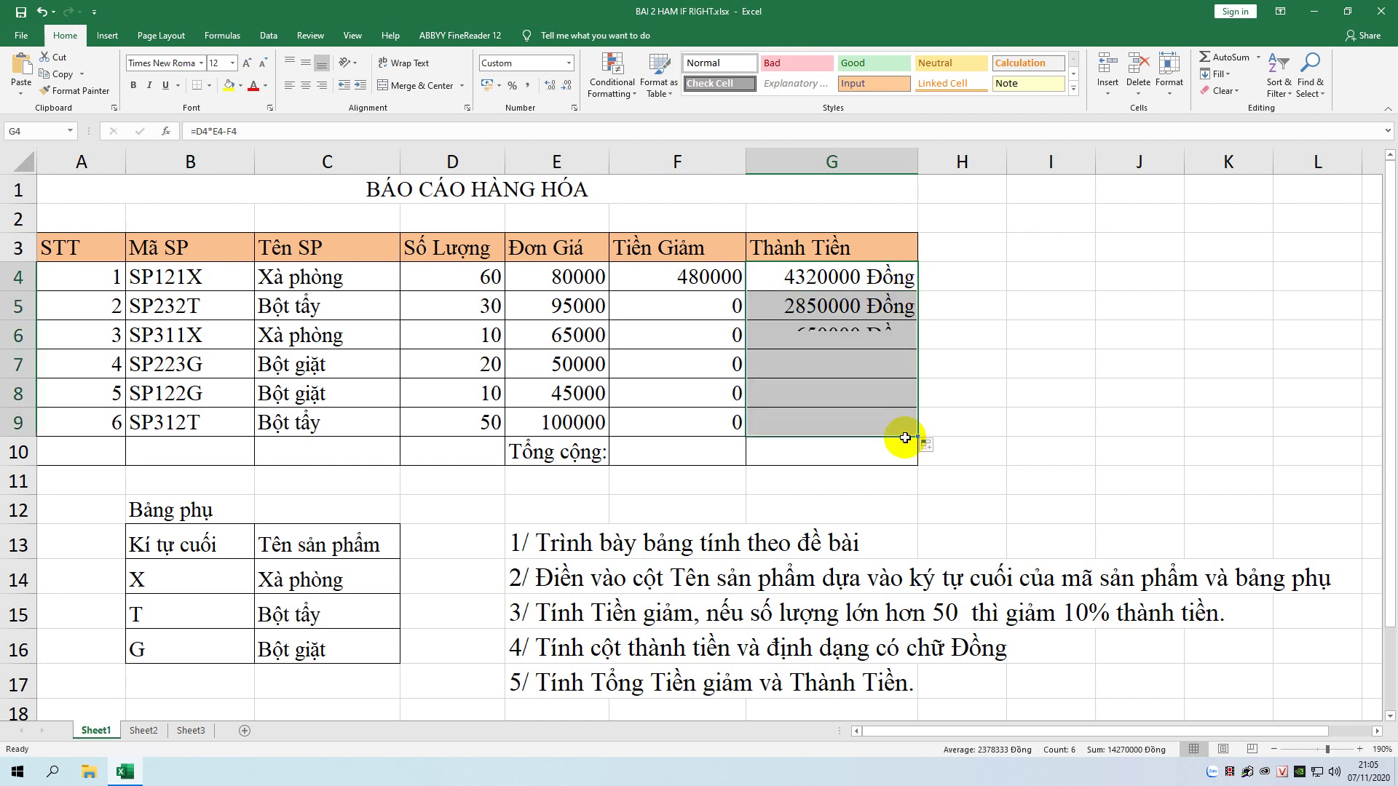
left_click(1009, 435)
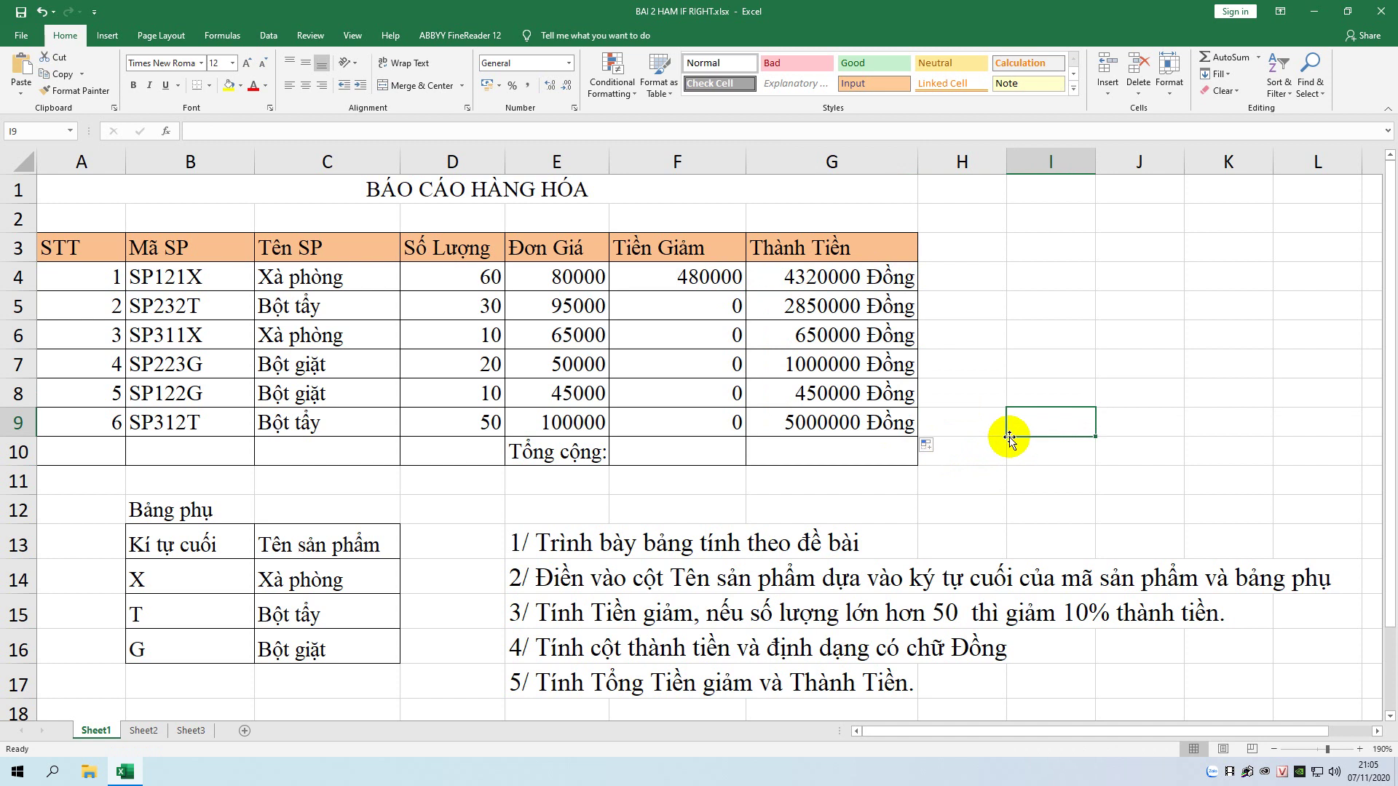
- Apply the custom #.##0 thousand-separator format to G4:G9
left_click(883, 428)
left_click_drag(882, 428, 859, 281)
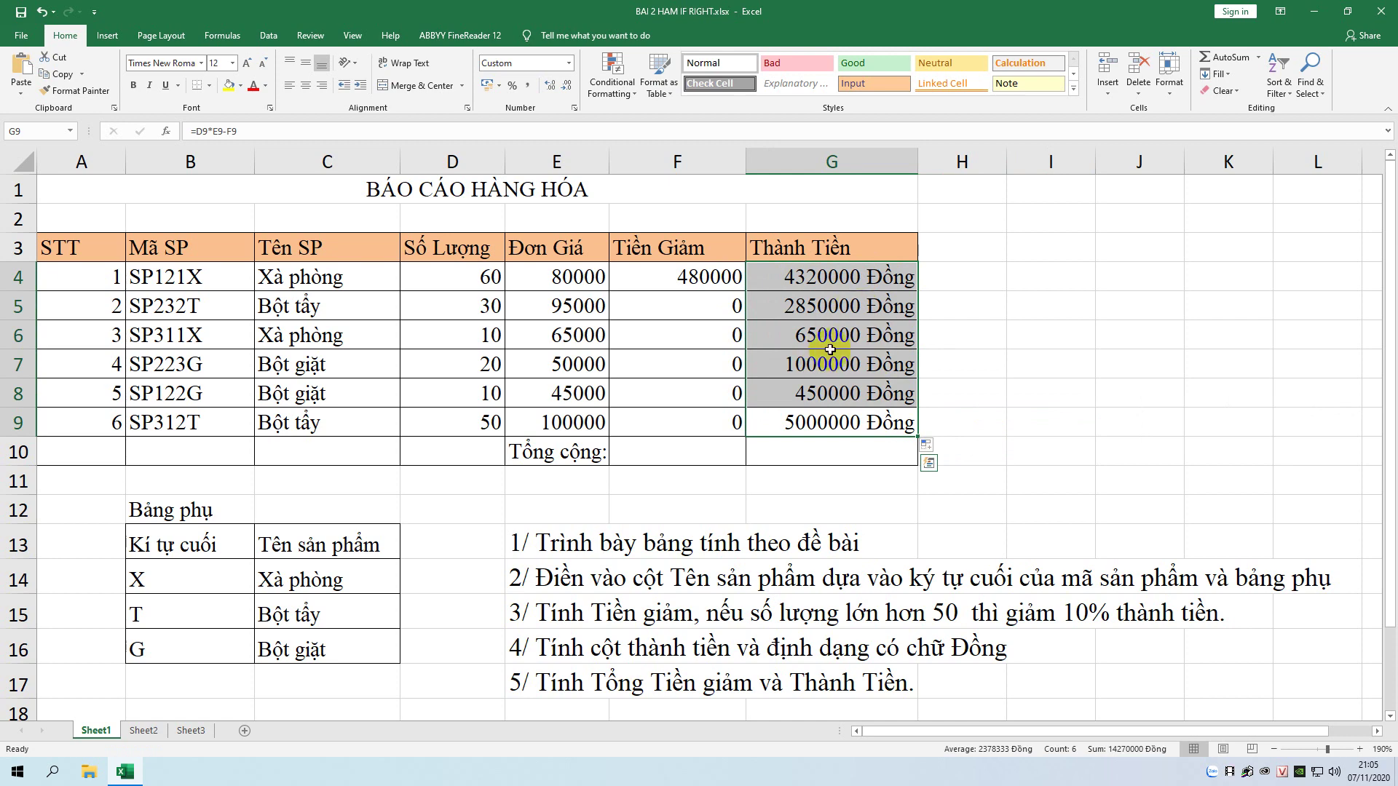
right_click(840, 277)
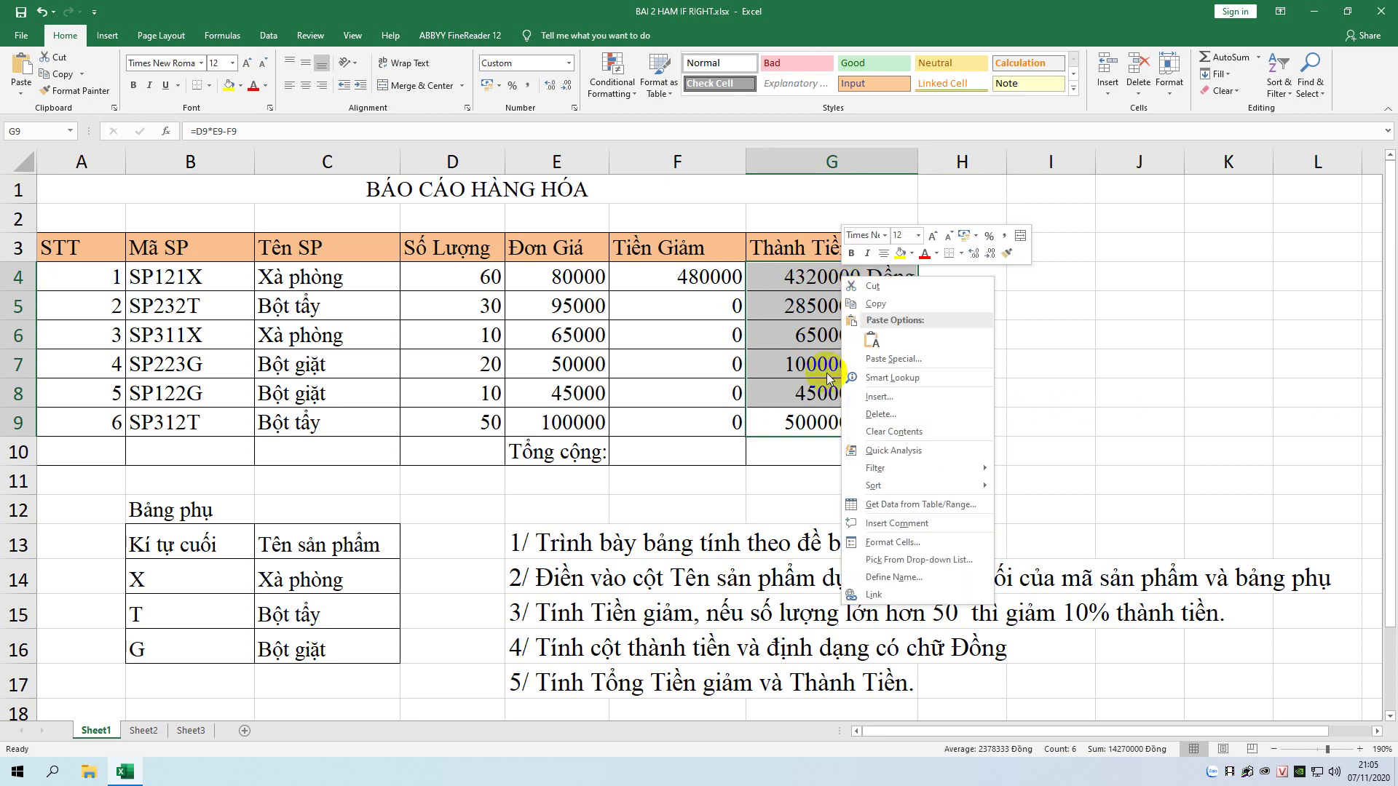
key("Escape")
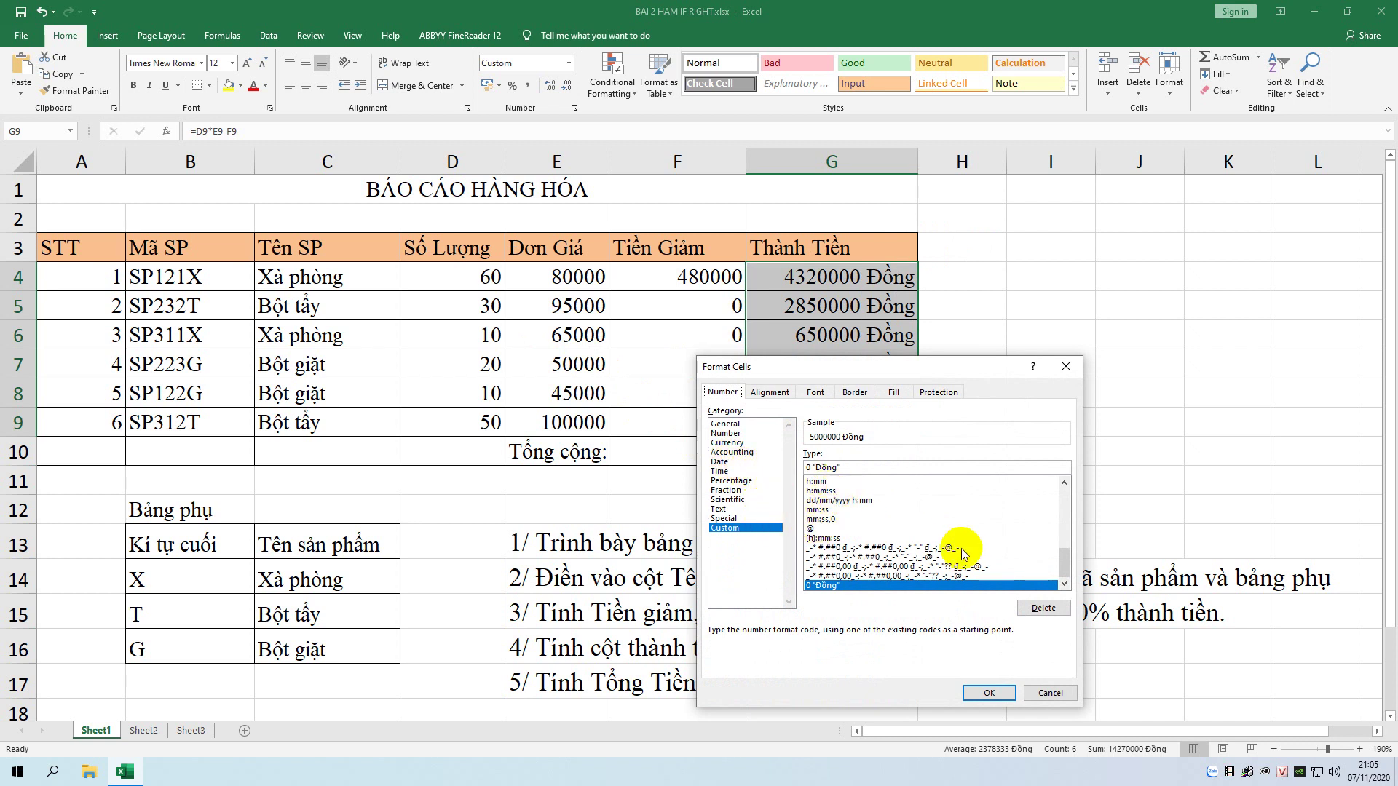
left_click_drag(1060, 559, 1063, 484)
left_click(820, 509)
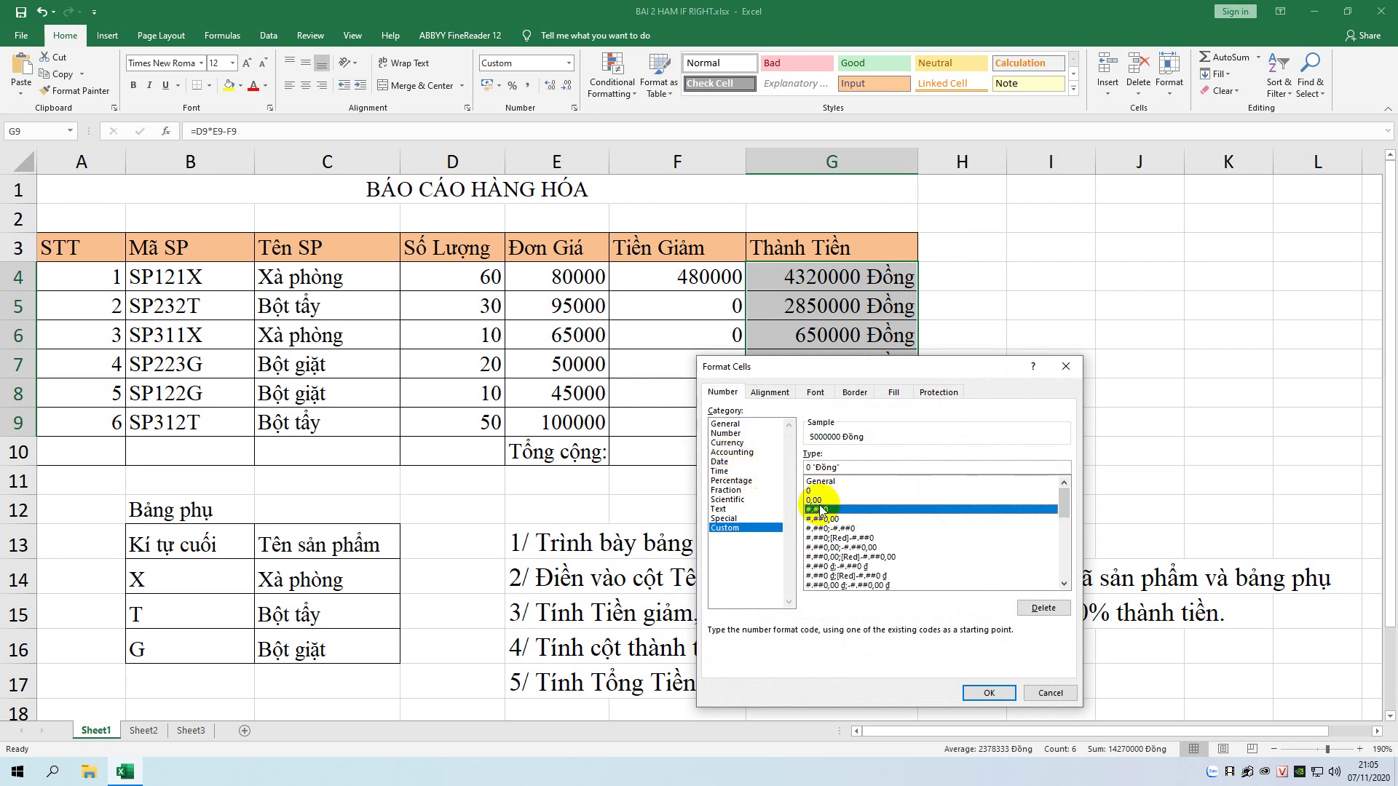
left_click(982, 693)
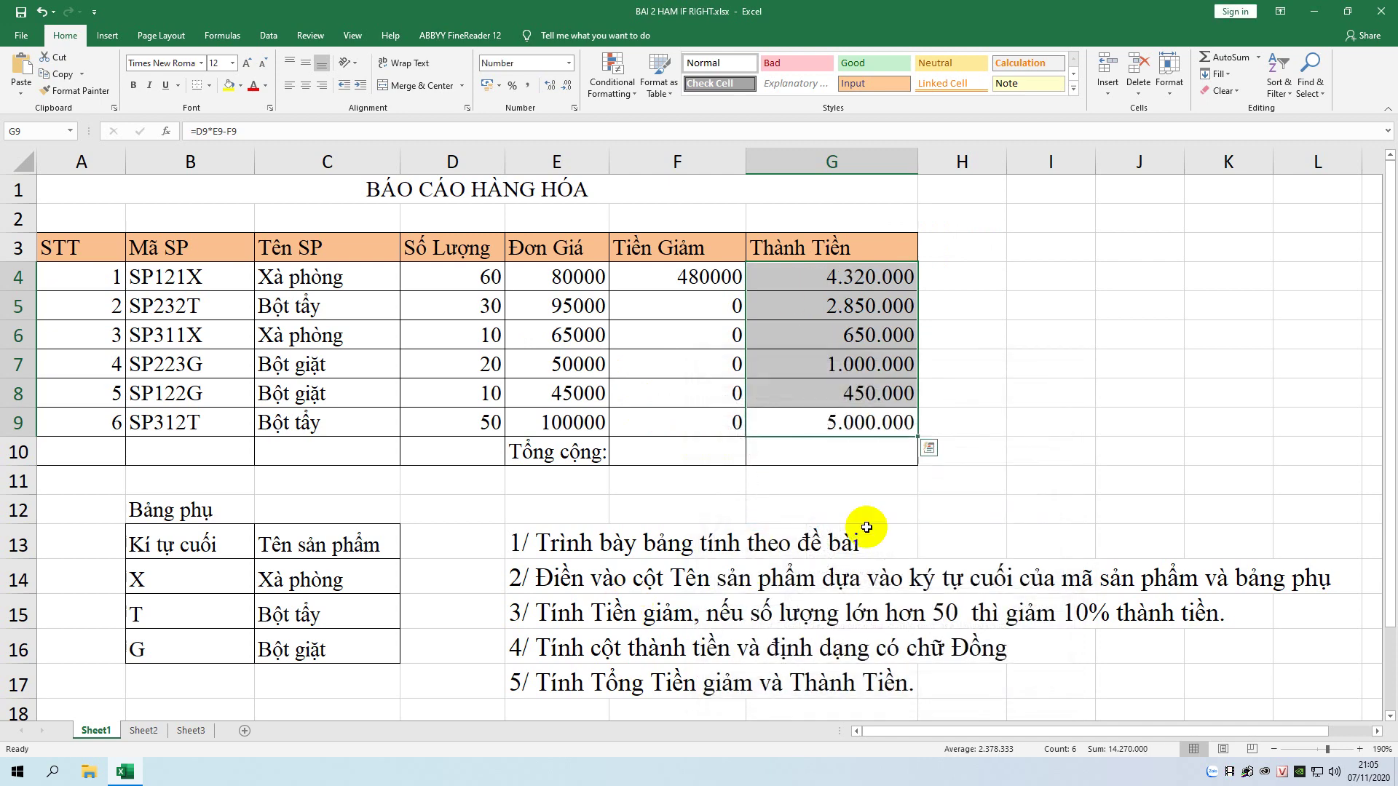
left_click(968, 484)
left_click(810, 409)
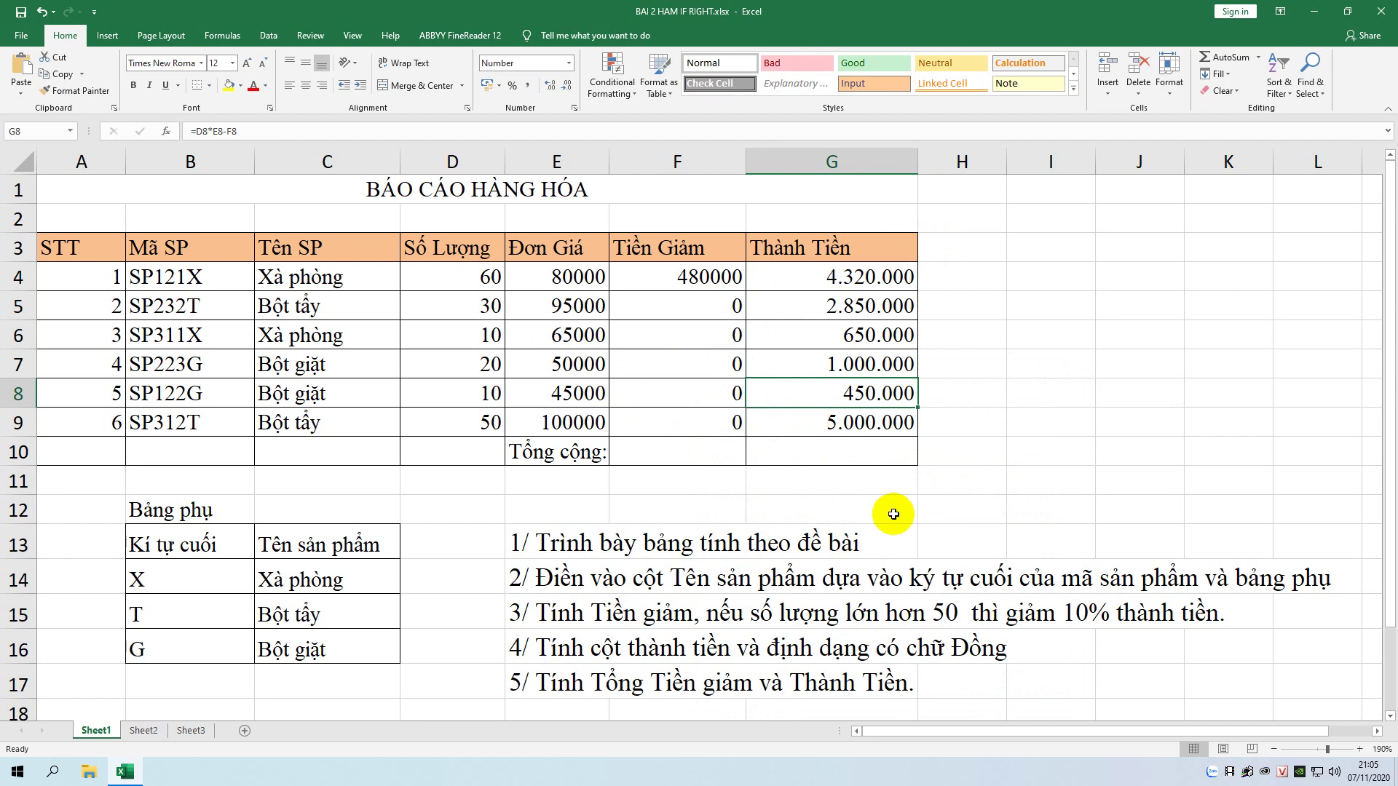
scroll(920, 533, "down", 1)
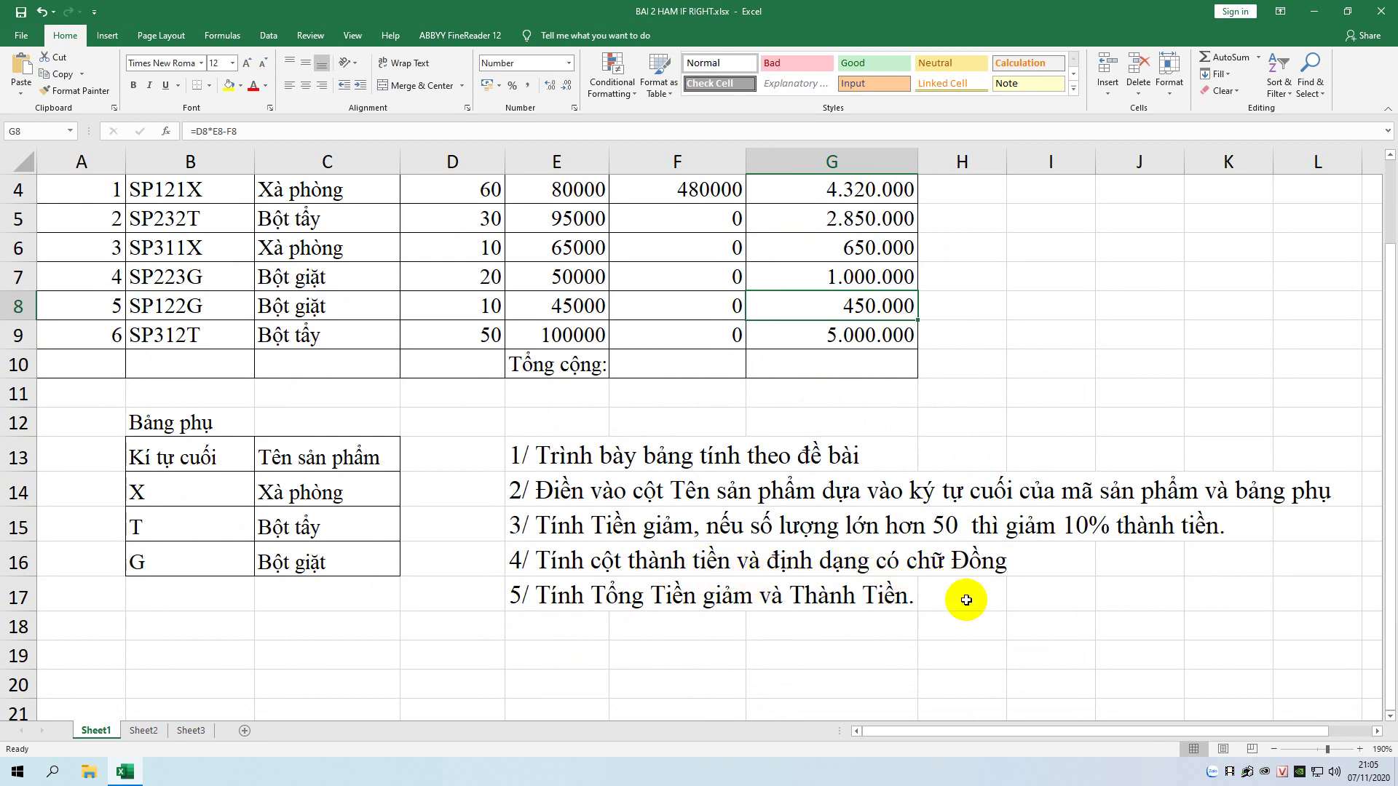
scroll(958, 599, "up", 1)
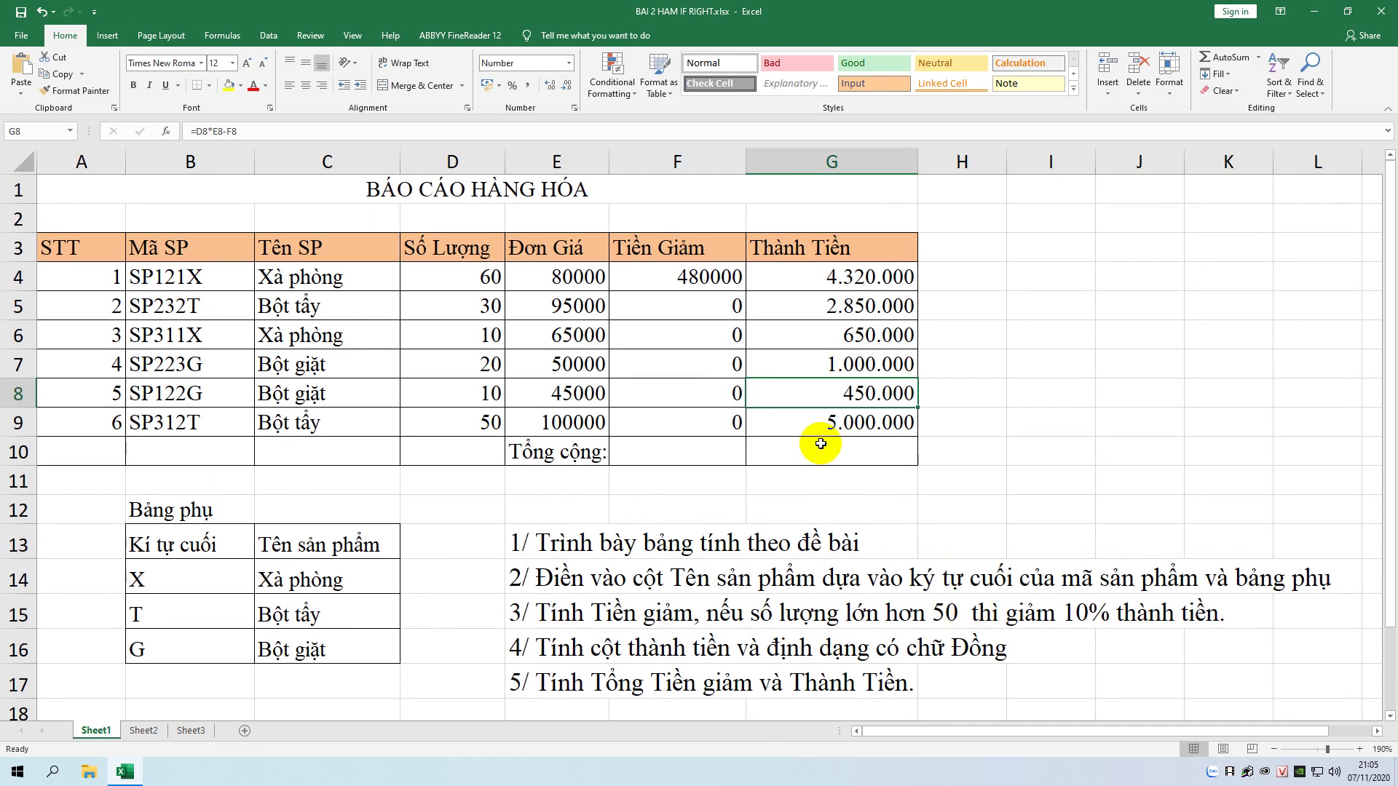
- Give G4:G9 the custom format #.##0 "Đồng" so amounts read like 4.320.000 Đồng
left_click(822, 279)
left_click_drag(821, 279, 826, 425)
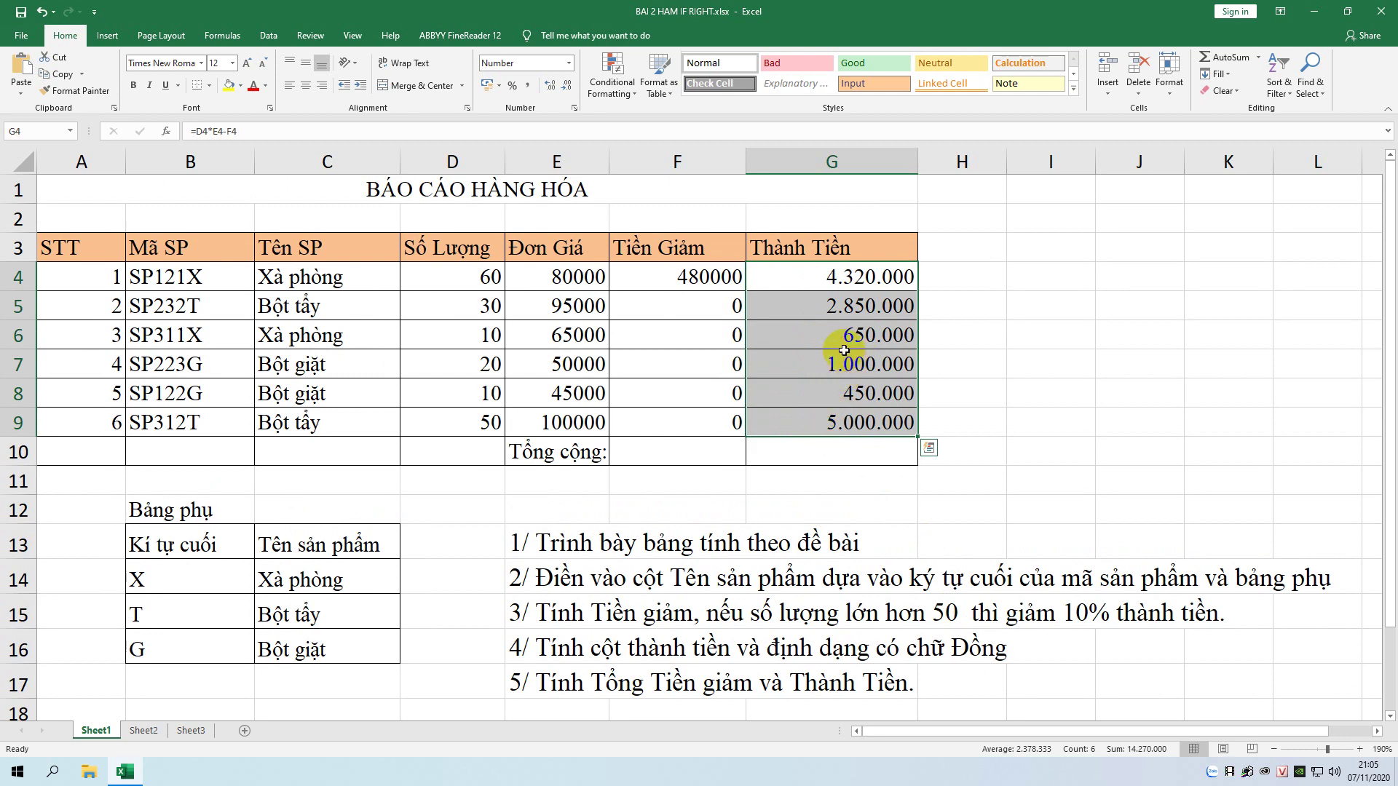
right_click(840, 342)
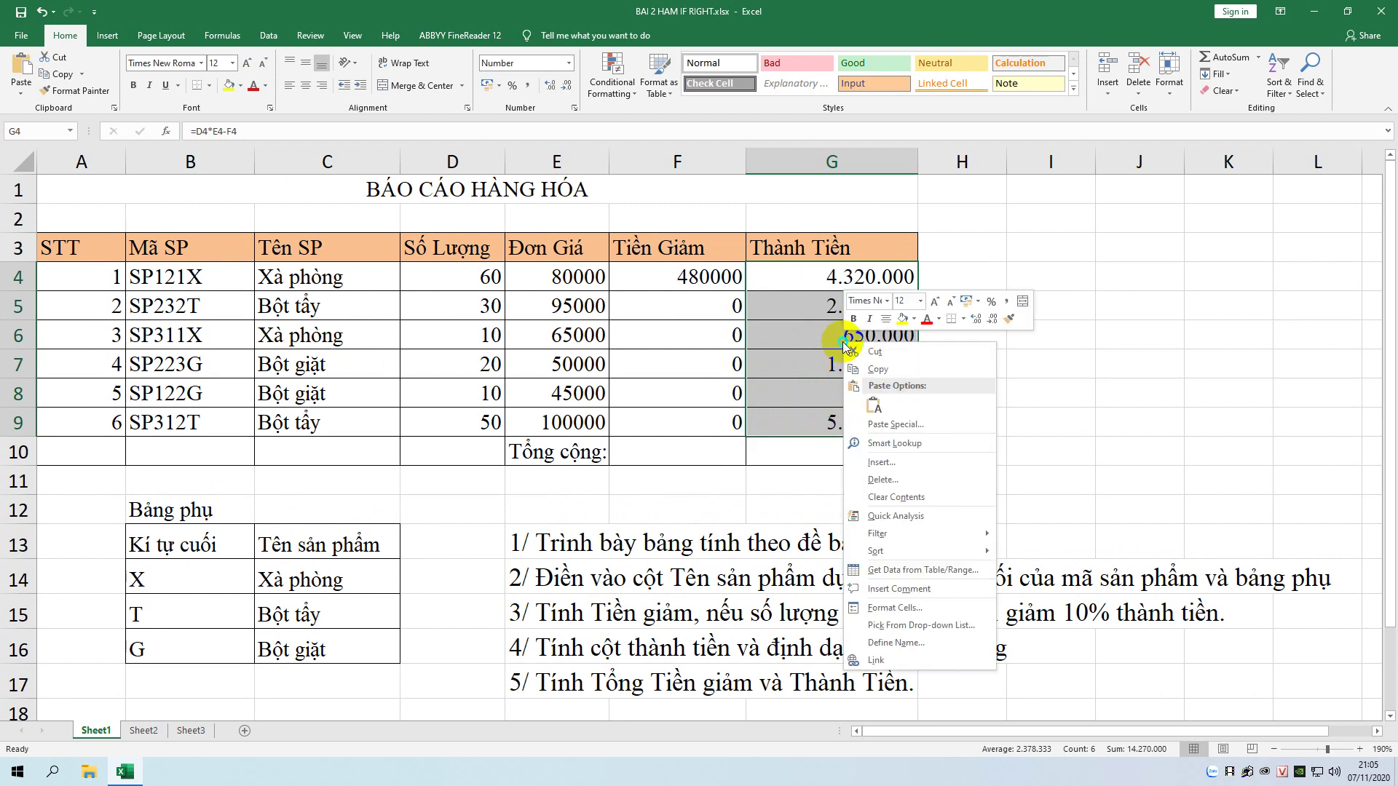
left_click(920, 610)
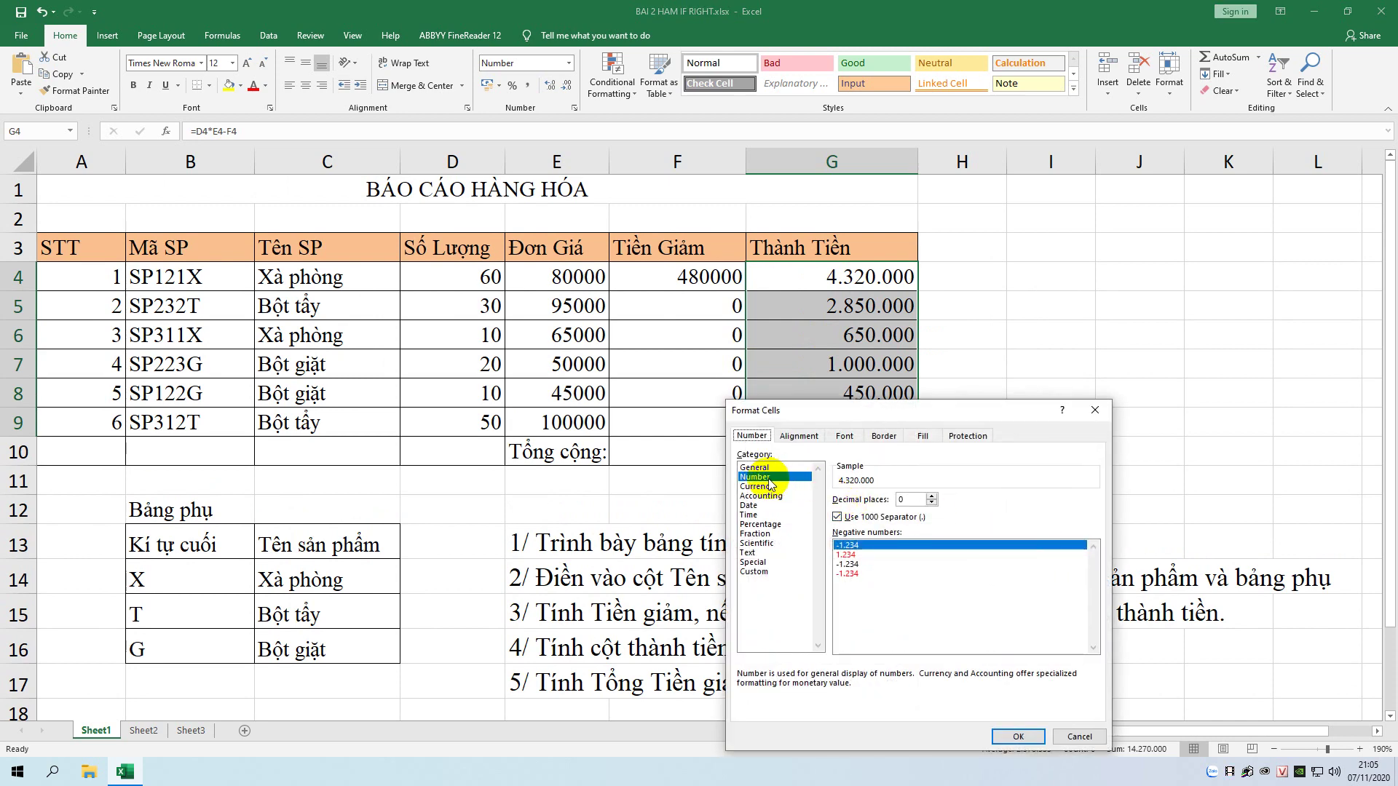
left_click(757, 572)
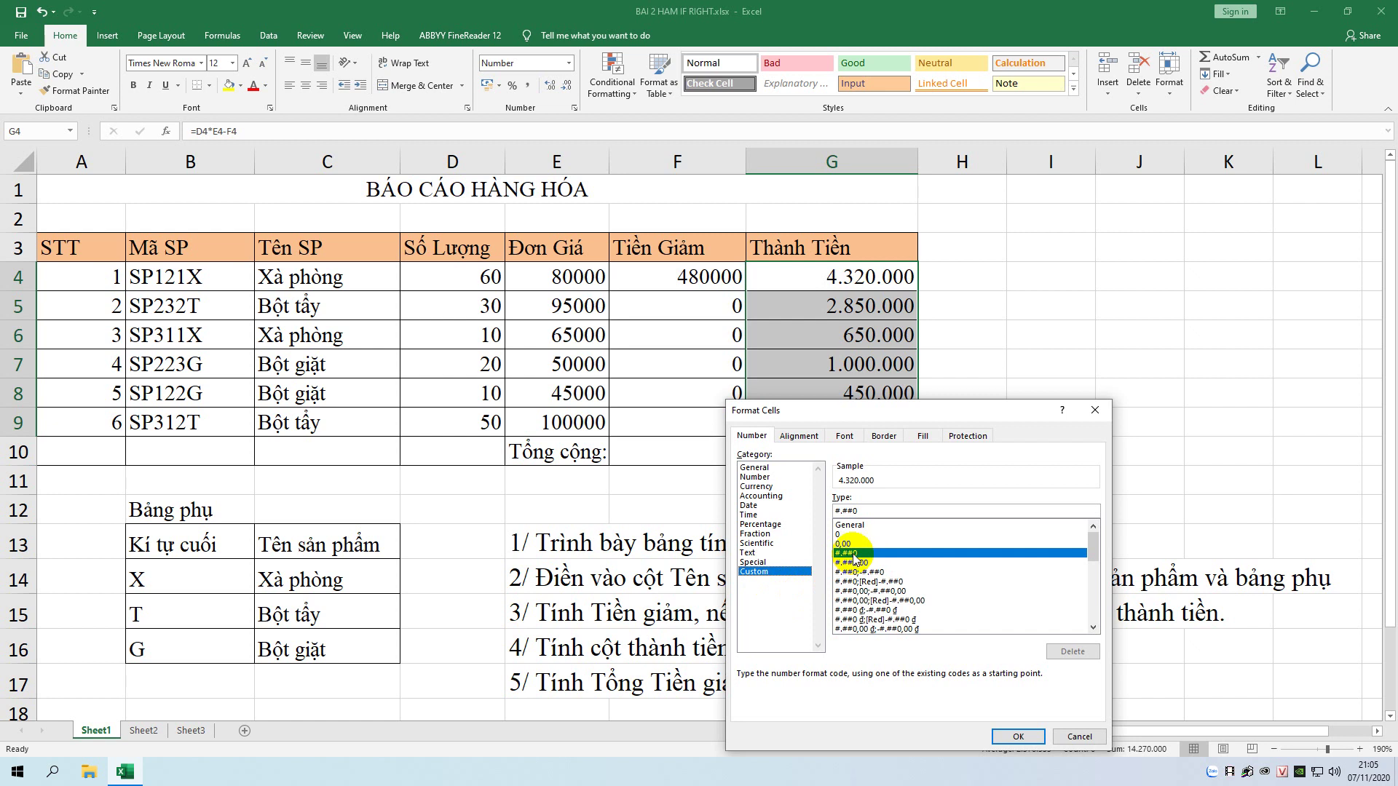
left_click(853, 553)
left_click(889, 510)
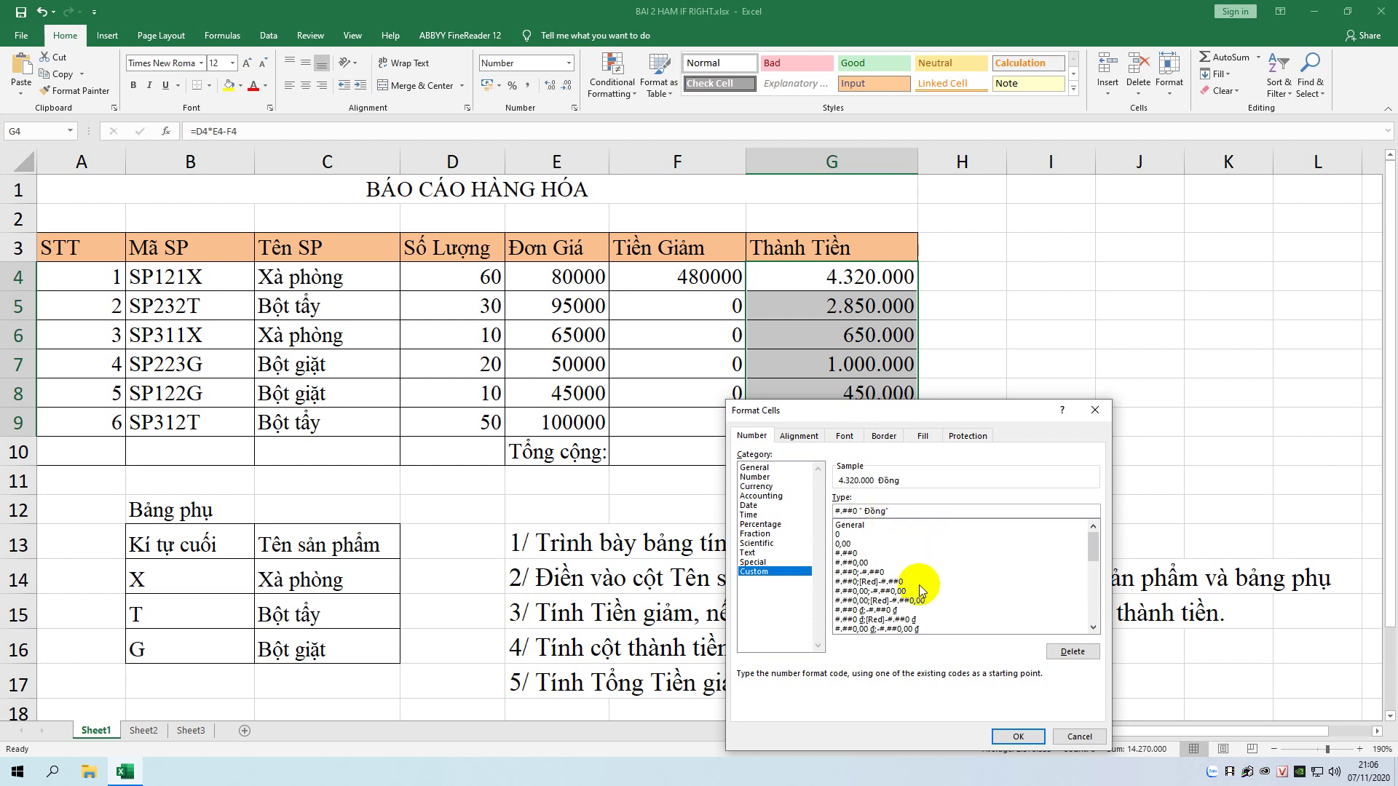
double_click(871, 509)
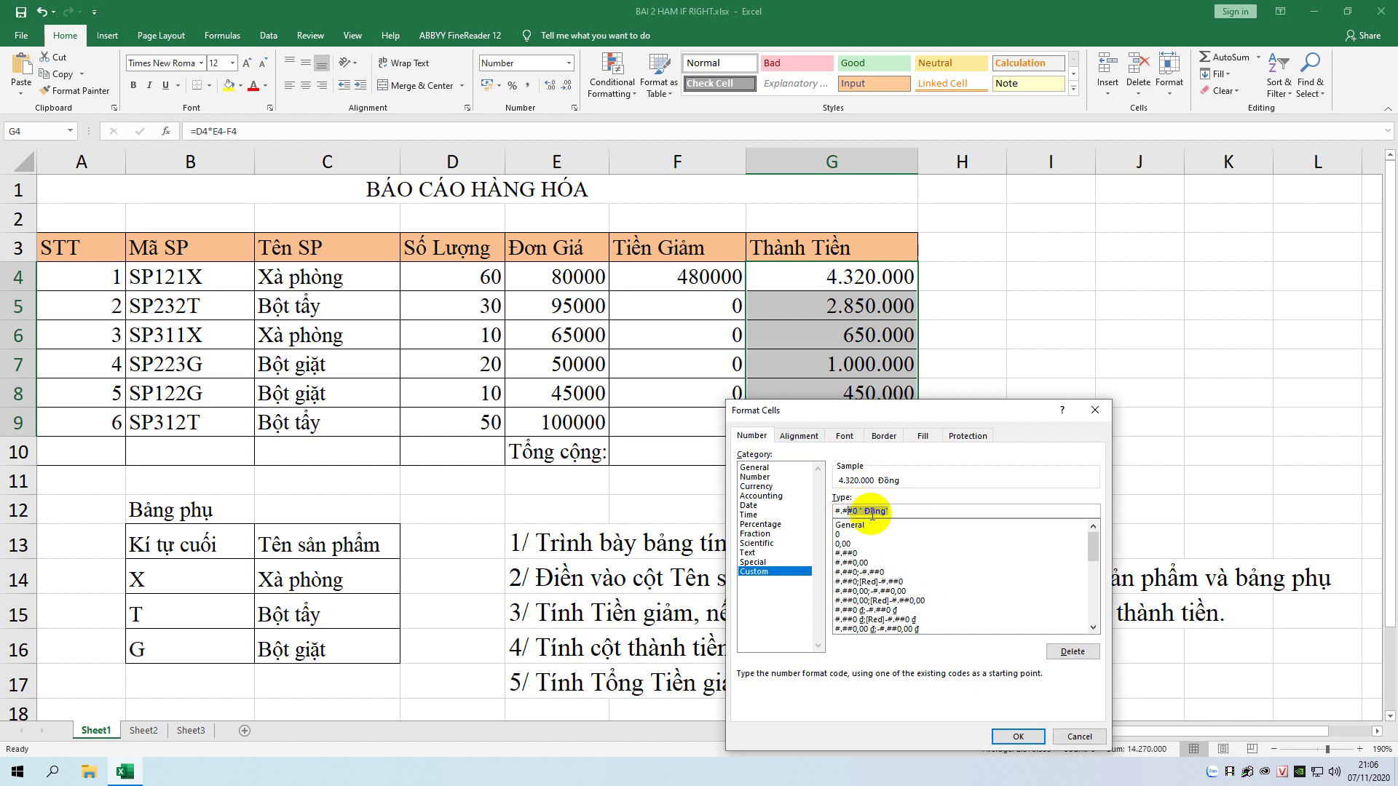
left_click(881, 511)
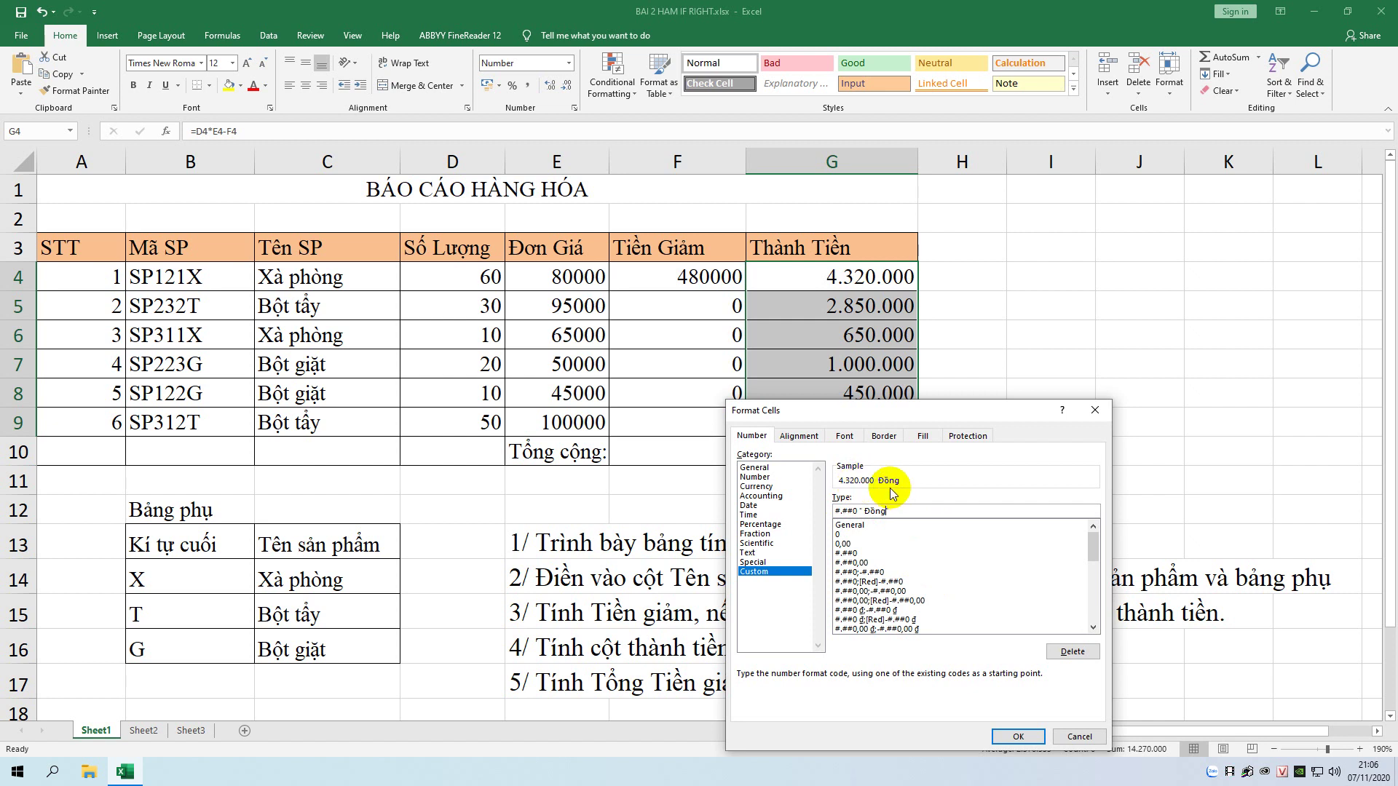
left_click(1017, 736)
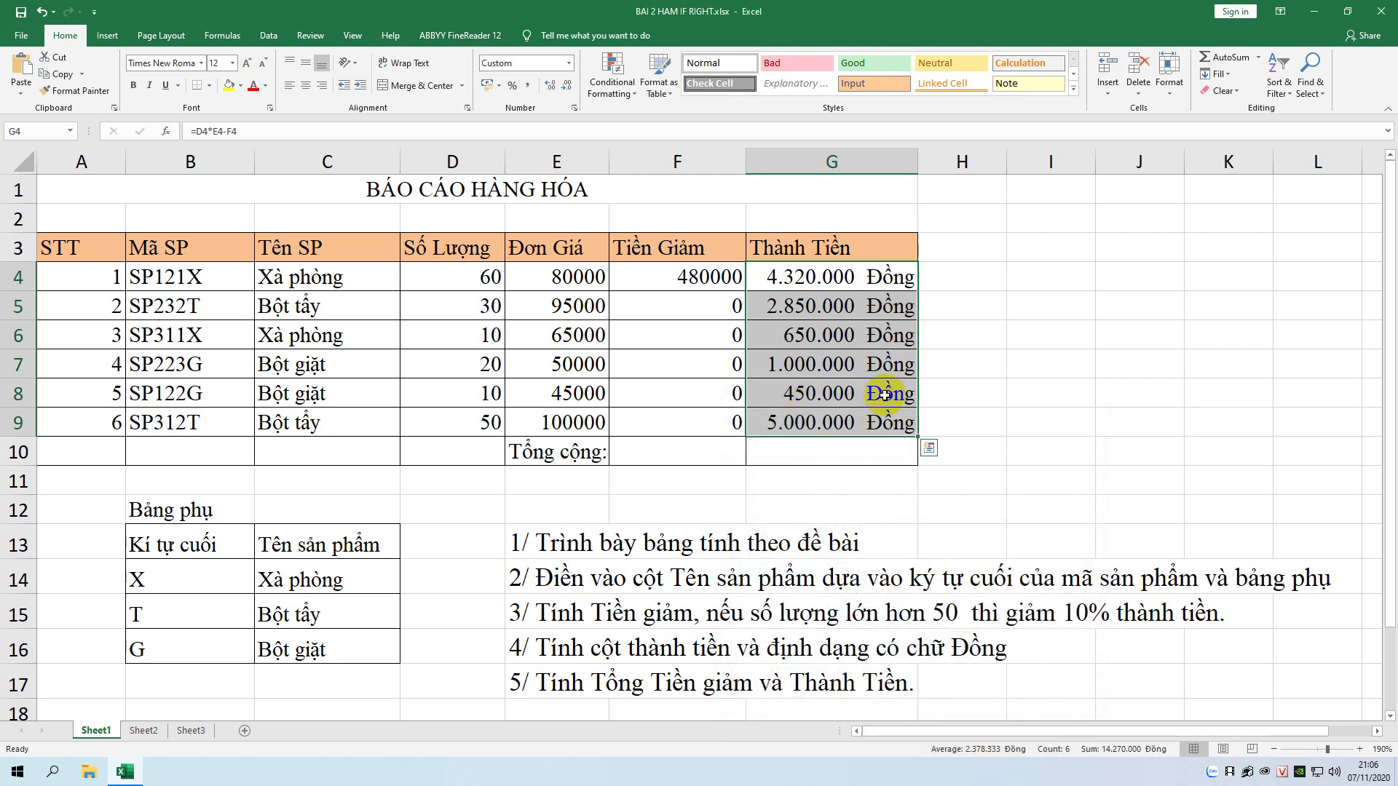
left_click(850, 279)
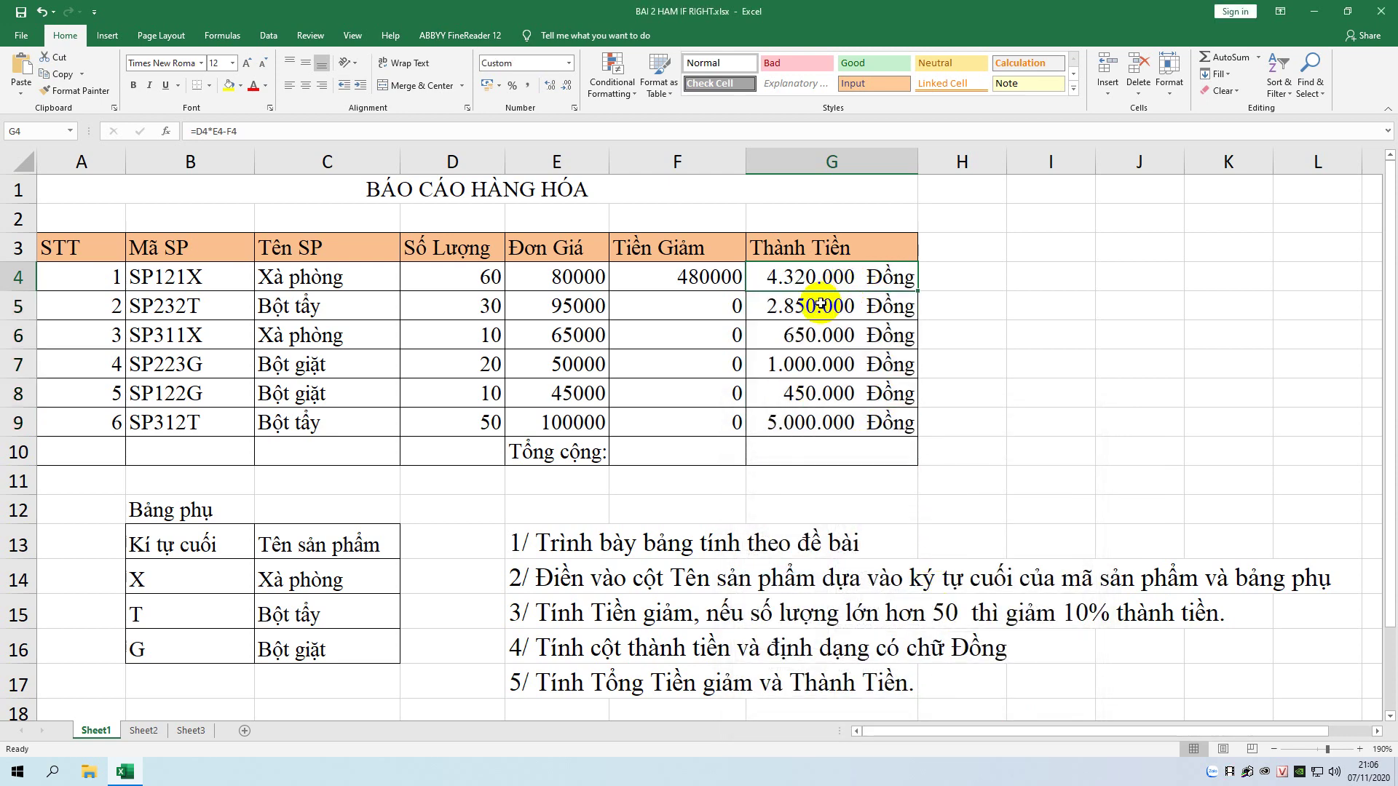
left_click(822, 303)
left_click_drag(830, 290, 791, 424)
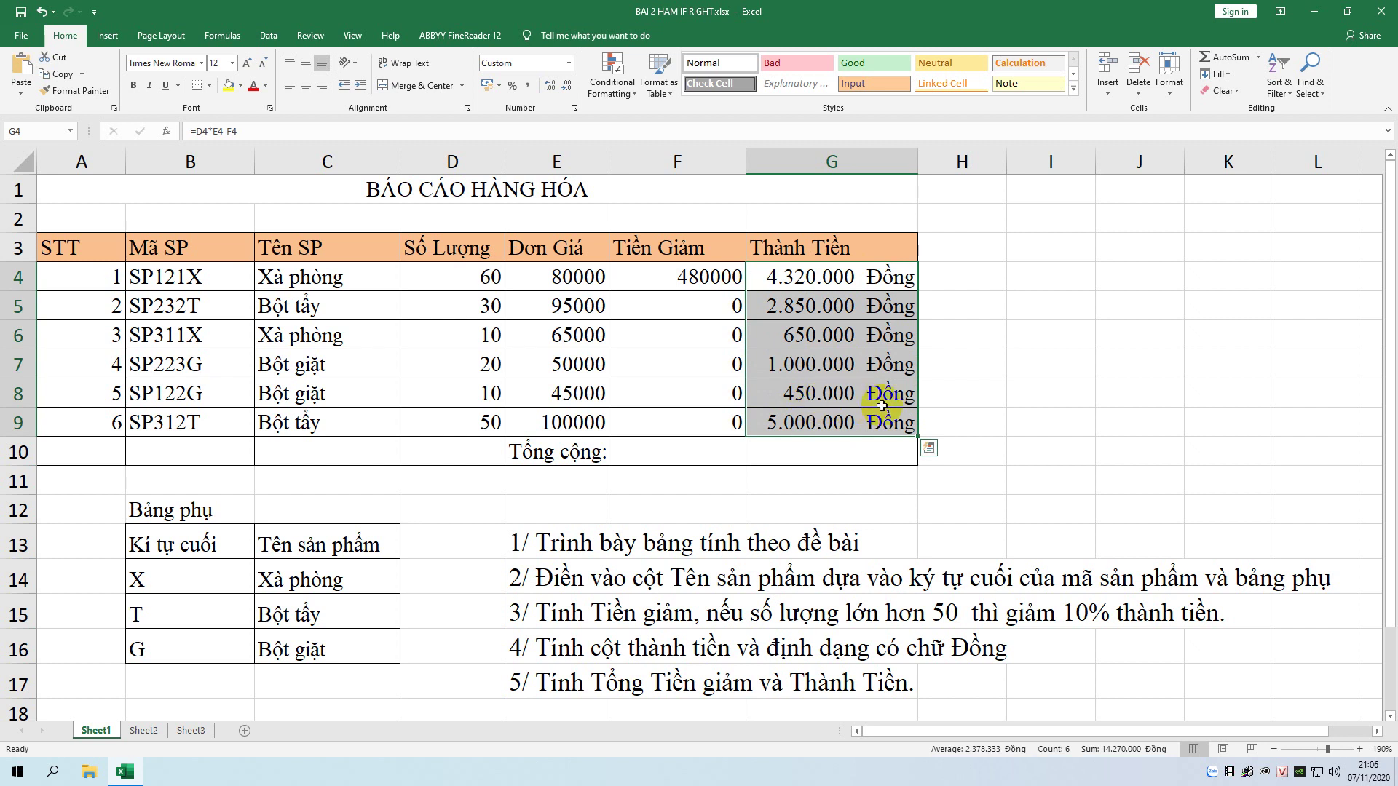
left_click(875, 367)
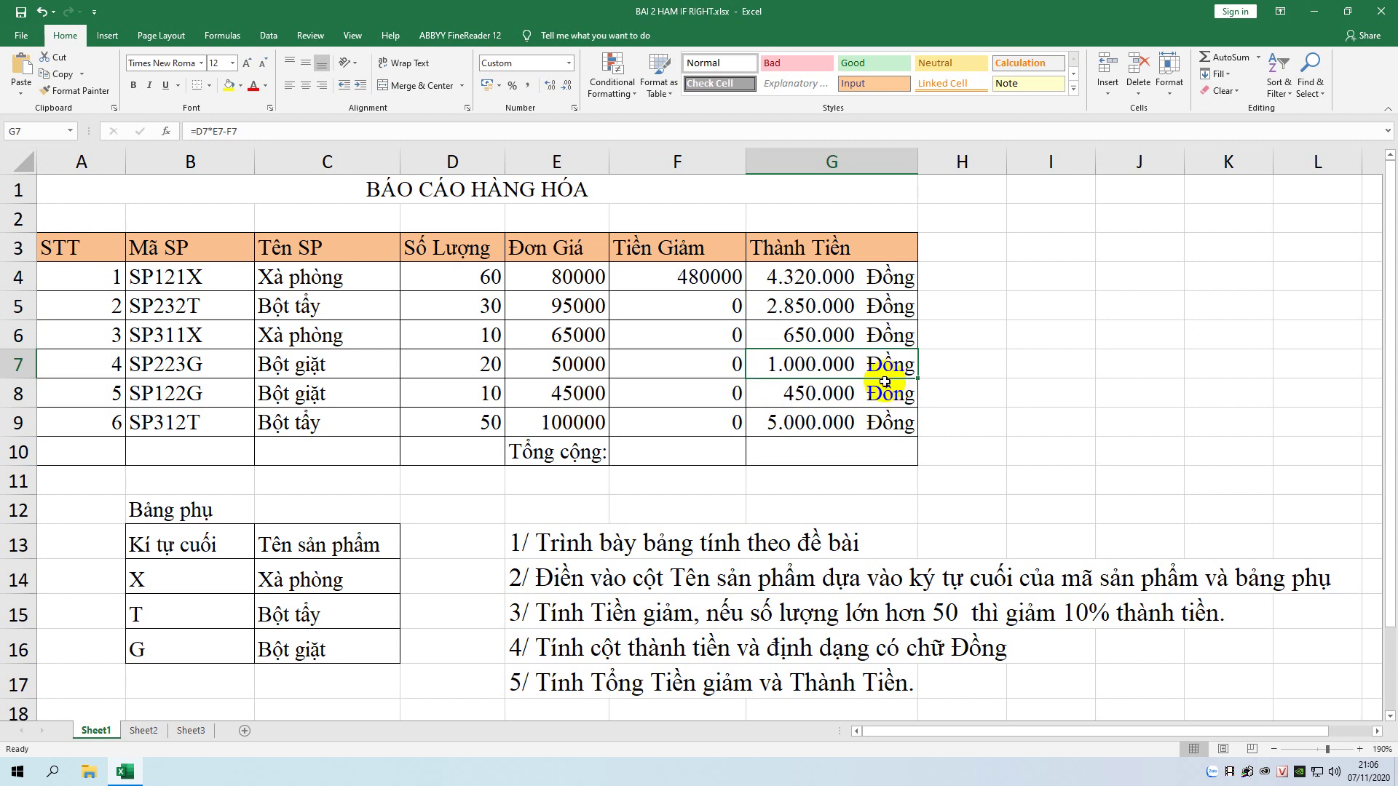
left_click(823, 282)
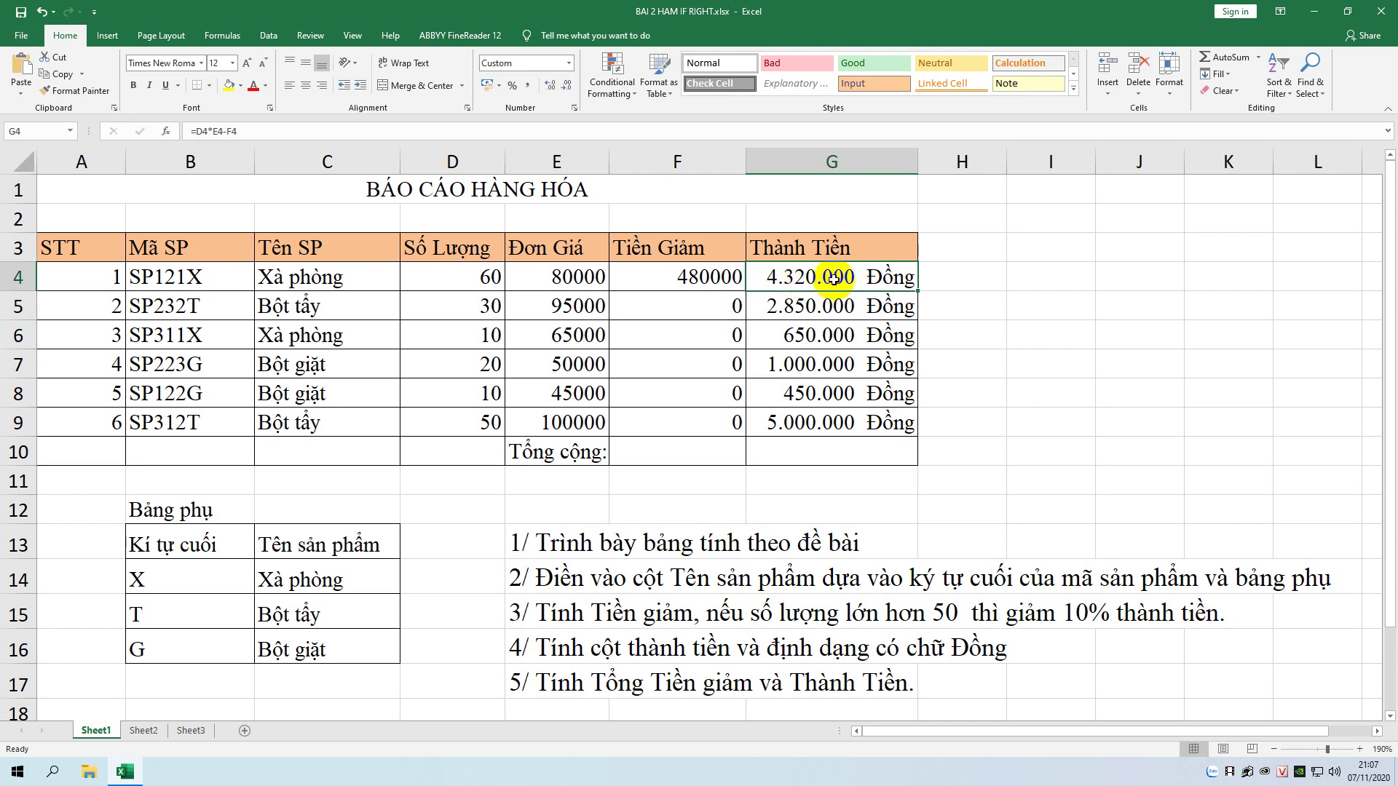
double_click(865, 279)
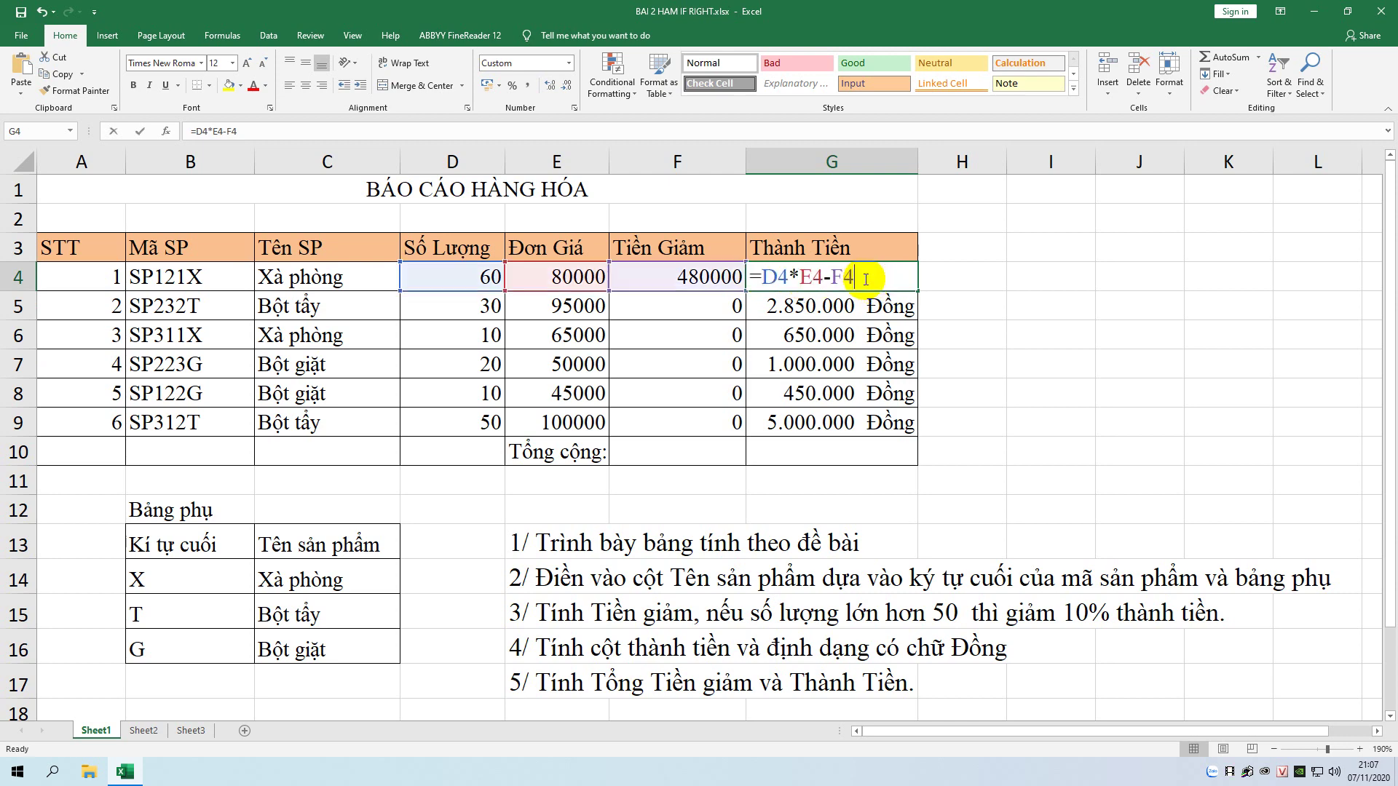
key("Return")
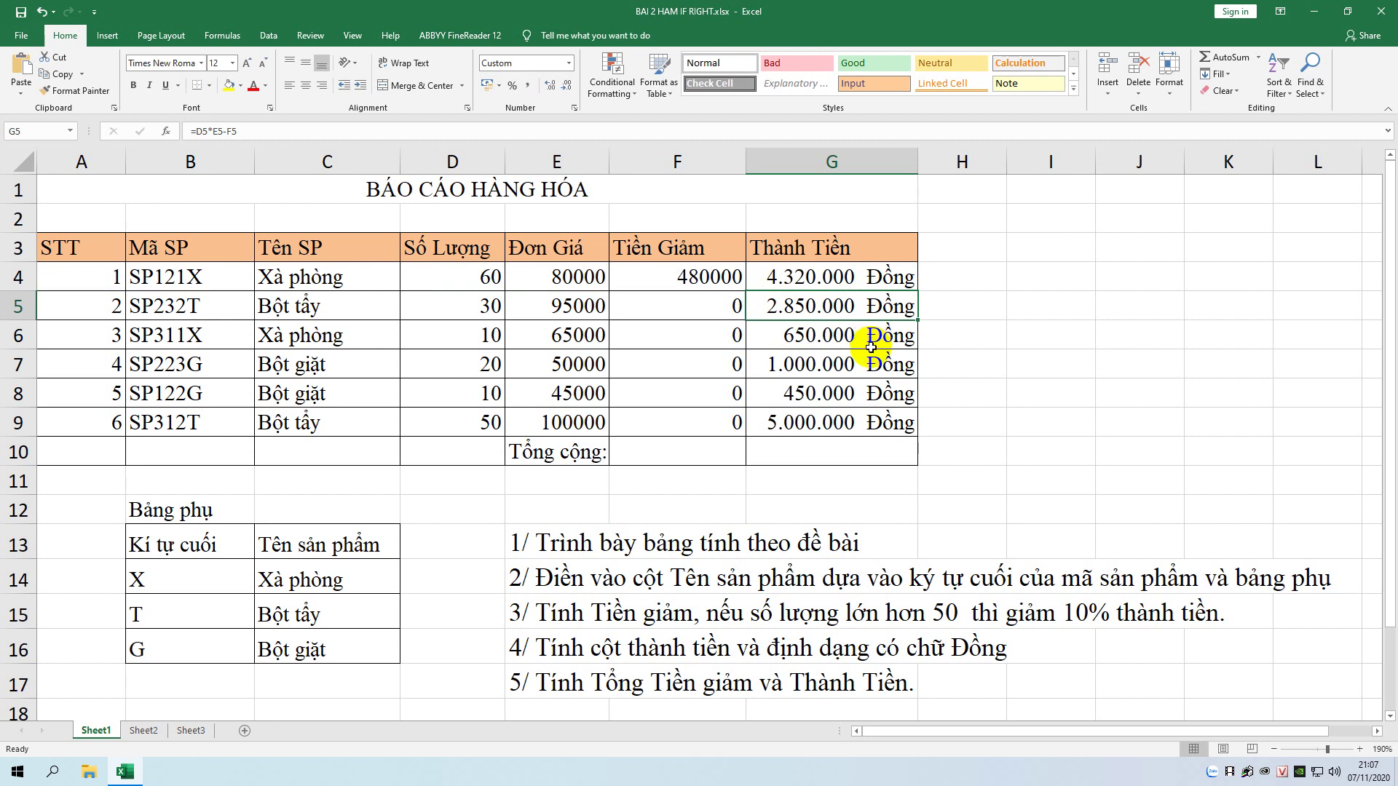
left_click(844, 337)
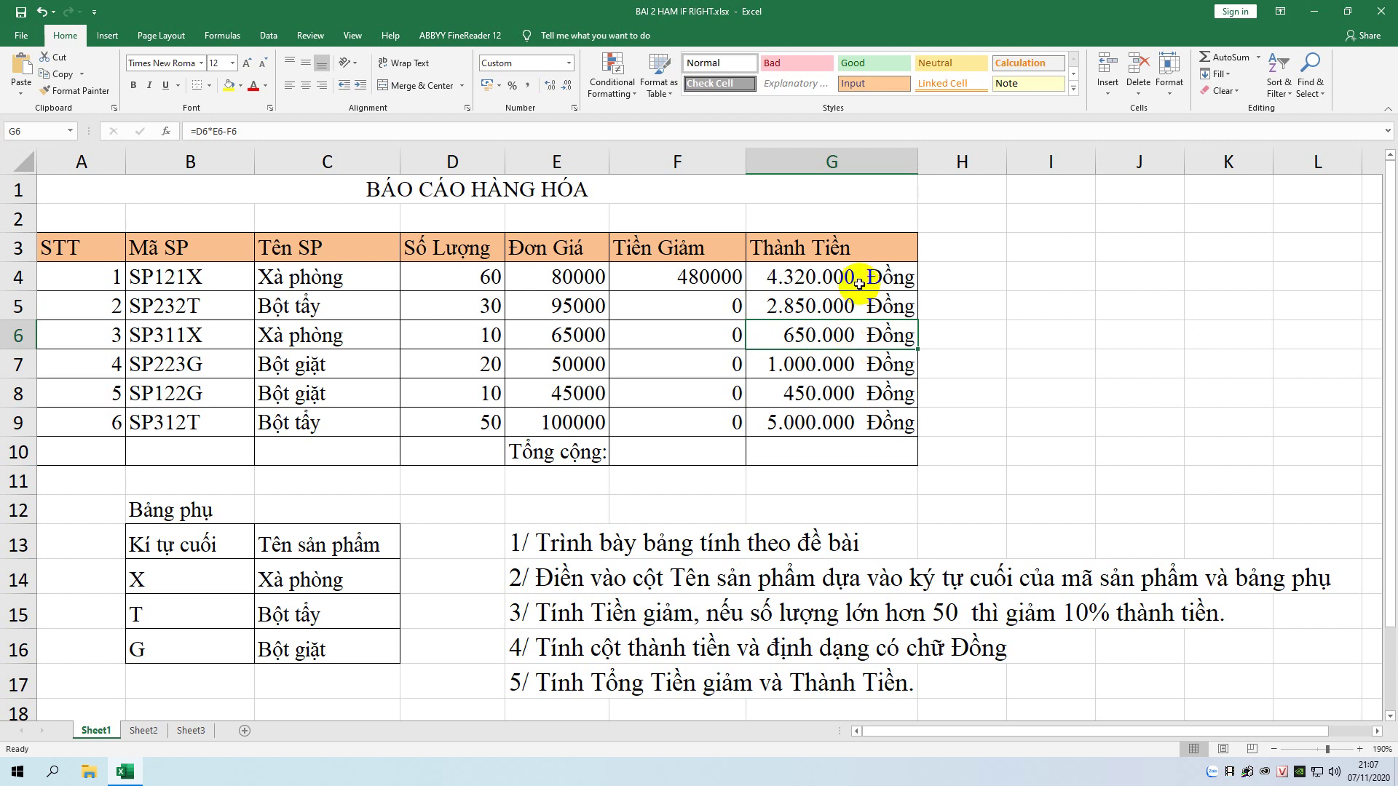
left_click_drag(853, 280, 850, 428)
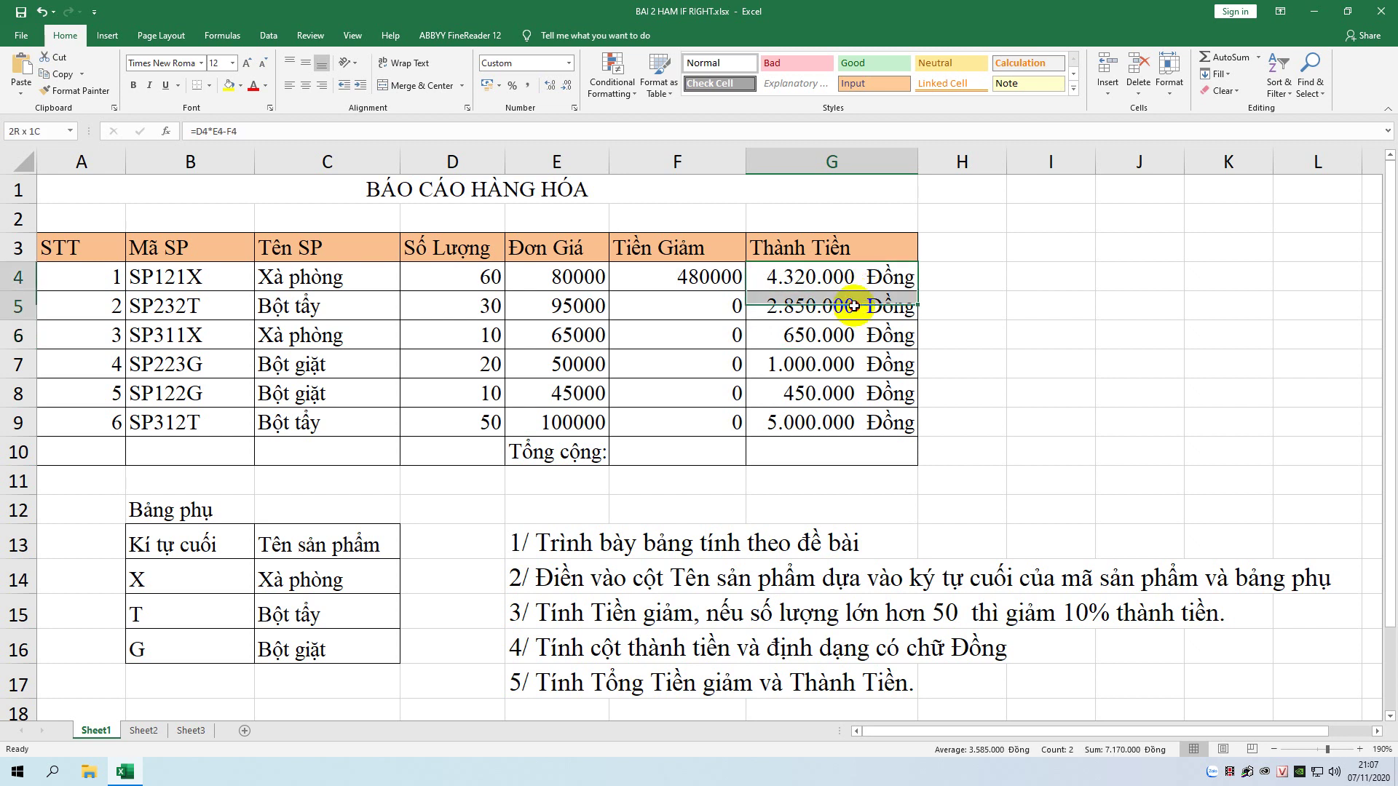
right_click(853, 400)
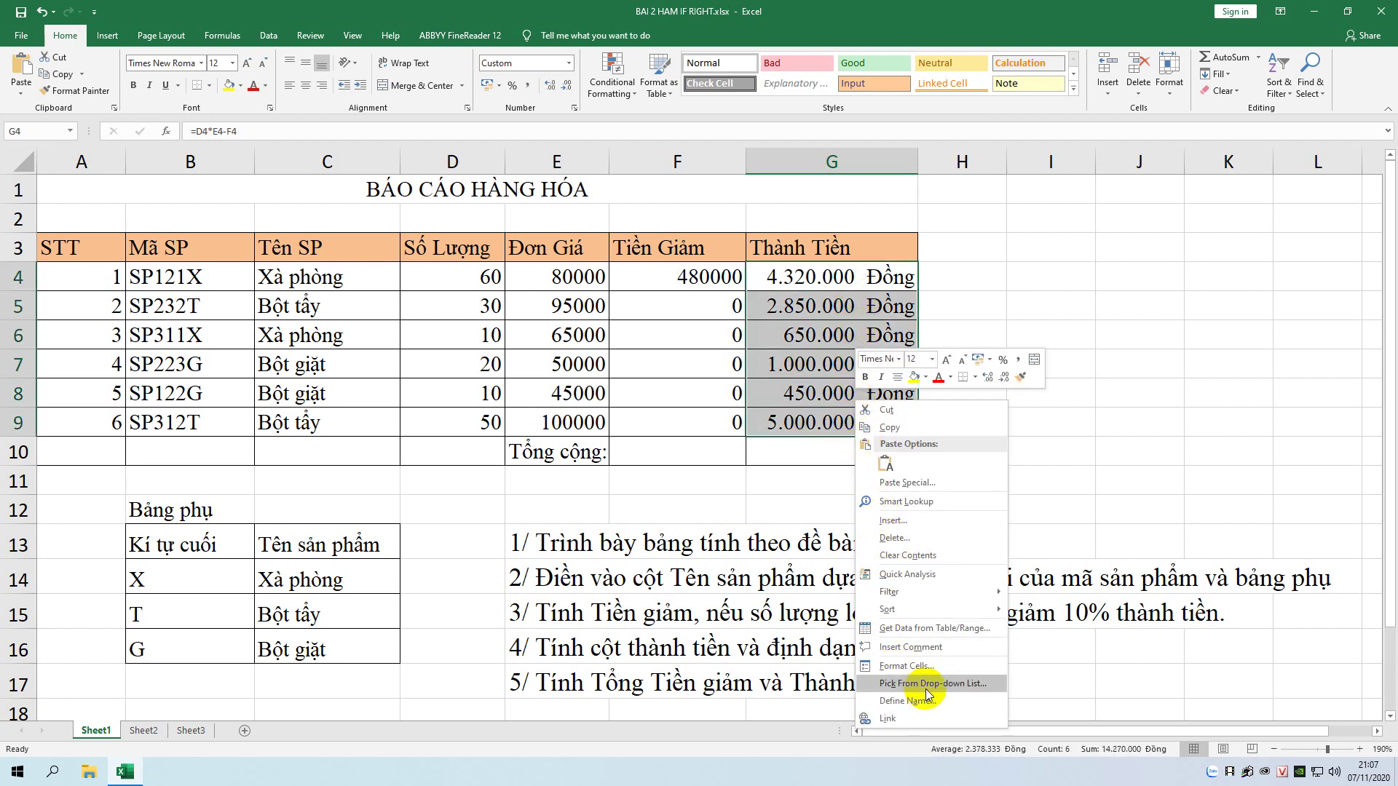
left_click(914, 666)
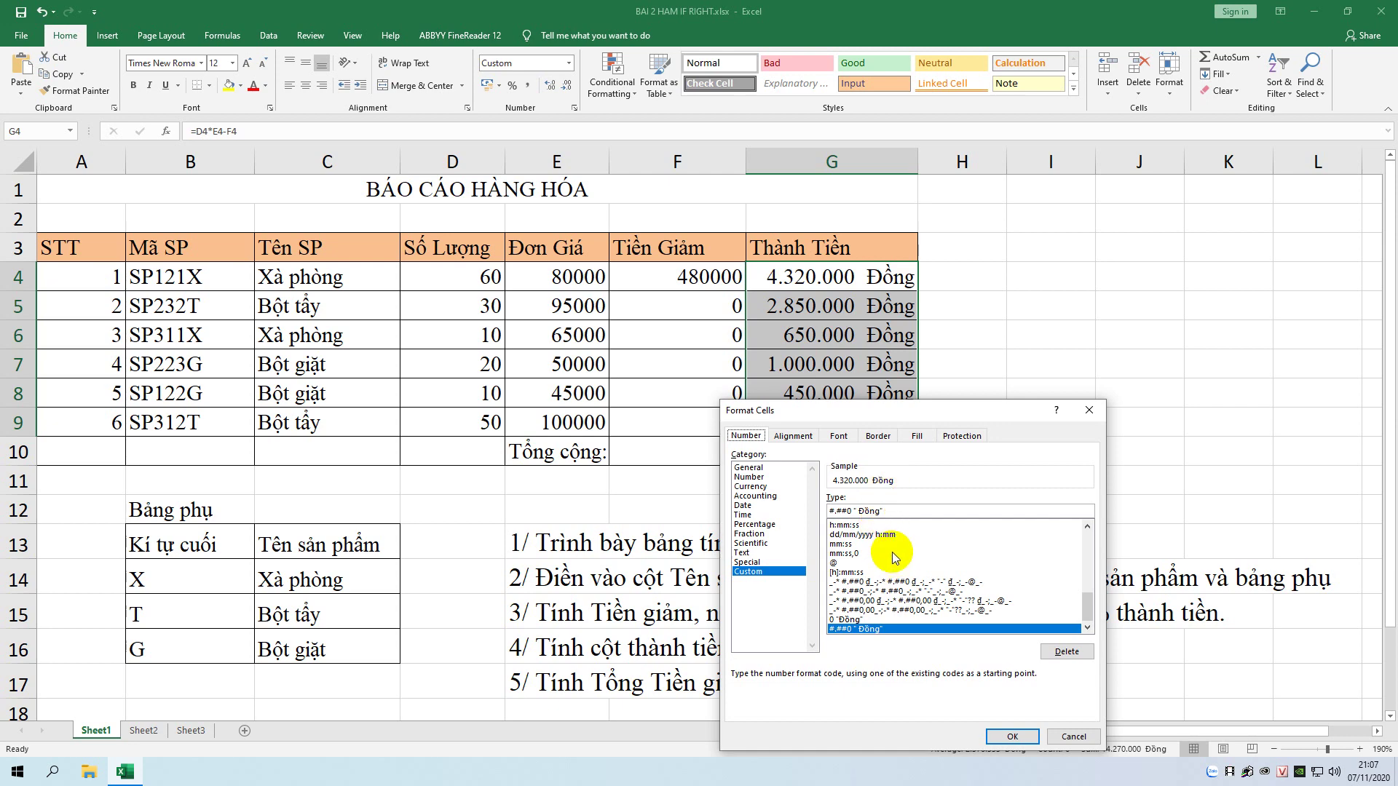
left_click(1011, 737)
left_click(845, 278)
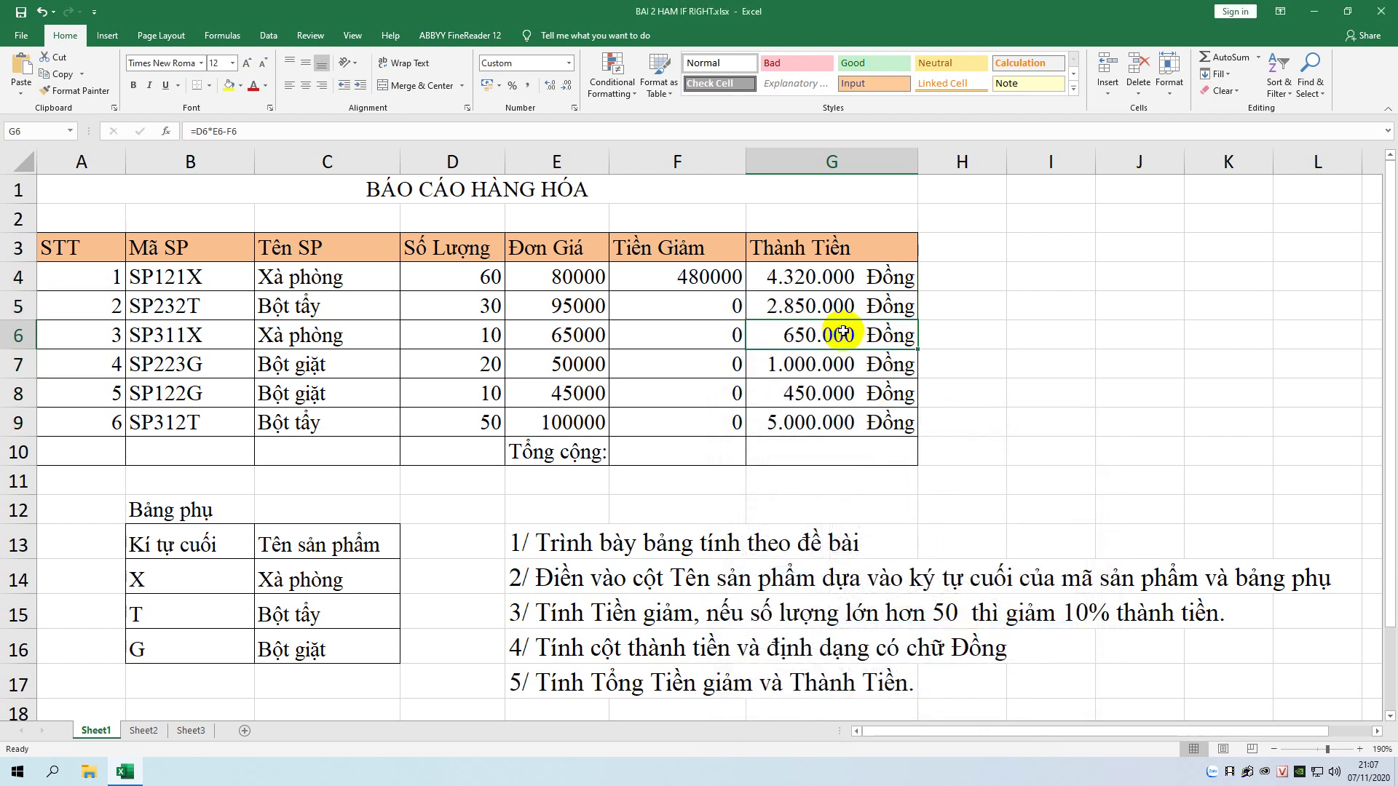
left_click(954, 284)
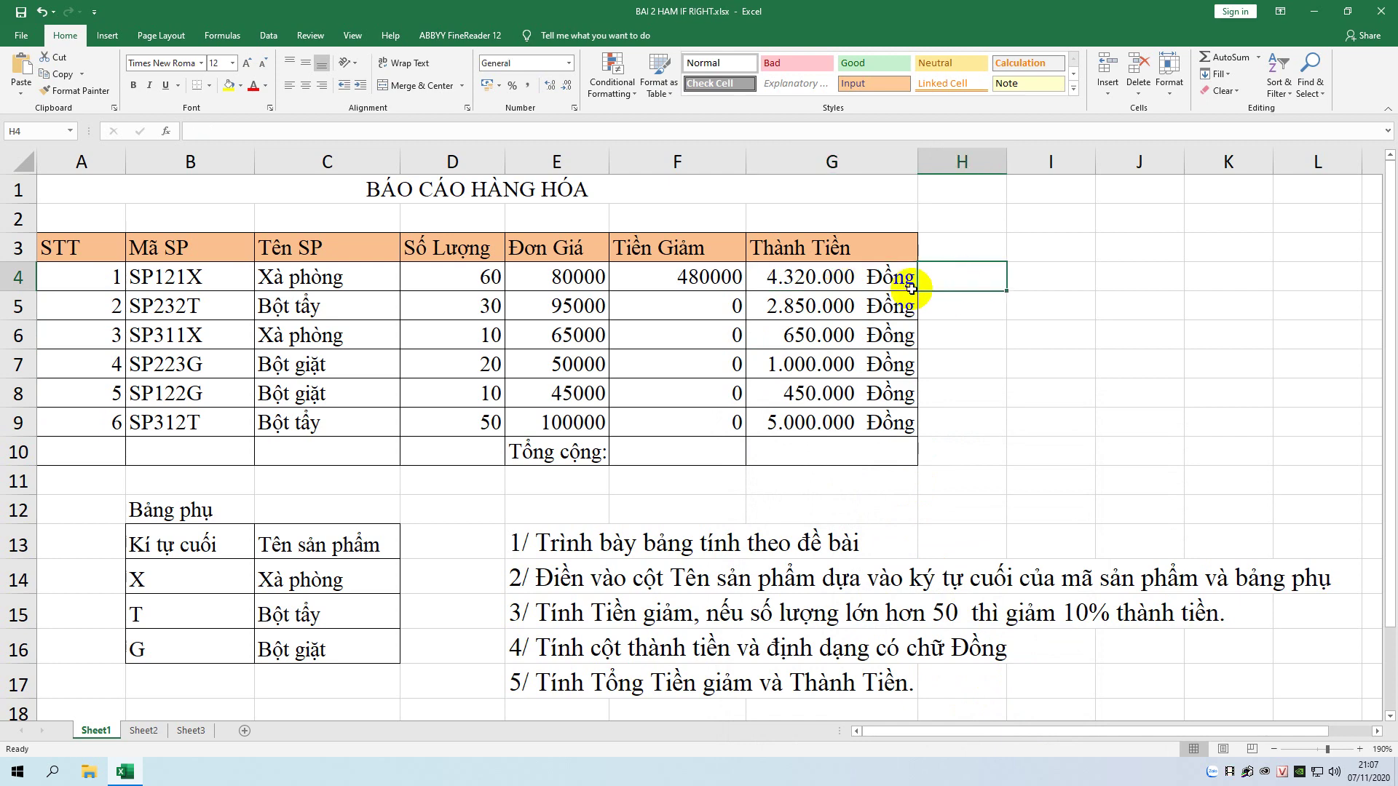
left_click(857, 281)
left_click(936, 279)
left_click(885, 278)
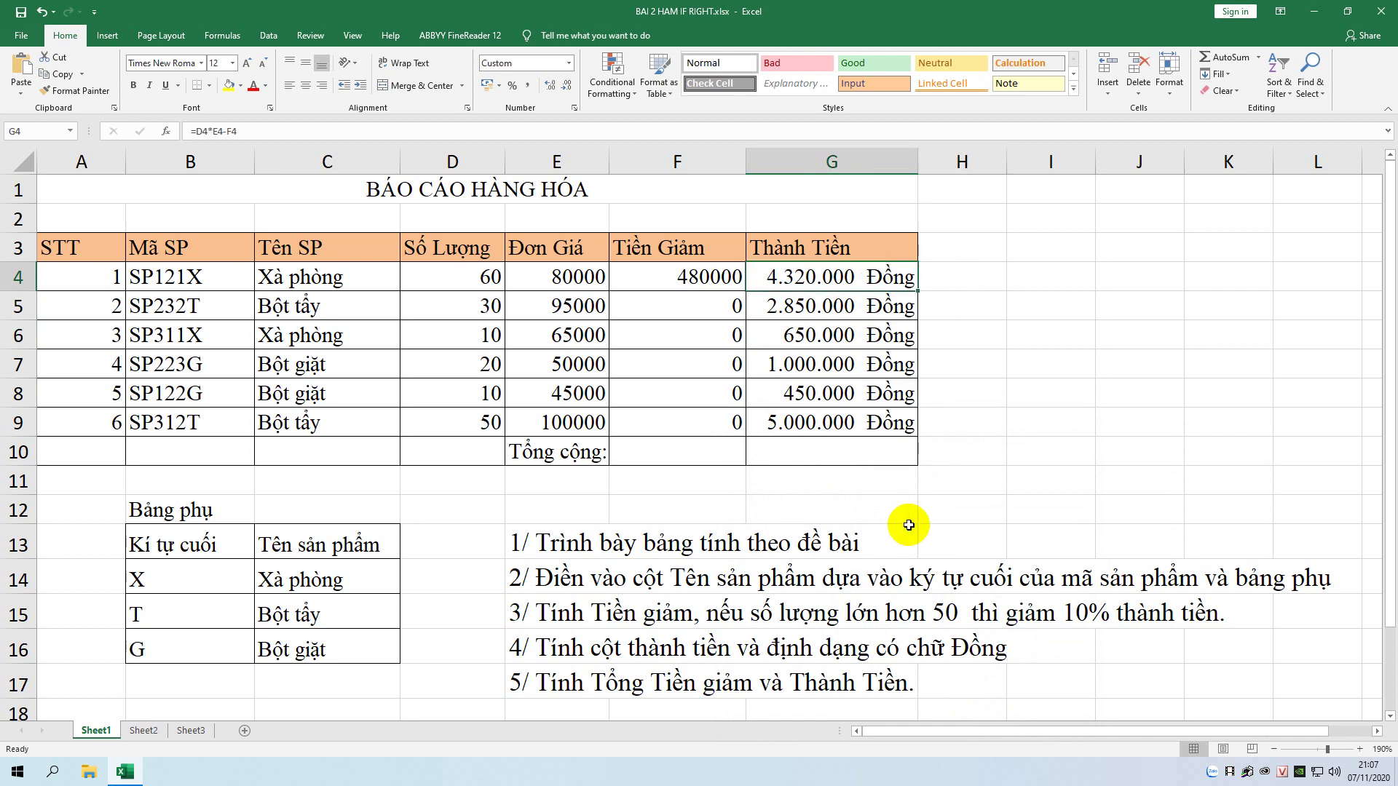
scroll(908, 525, "down", 2)
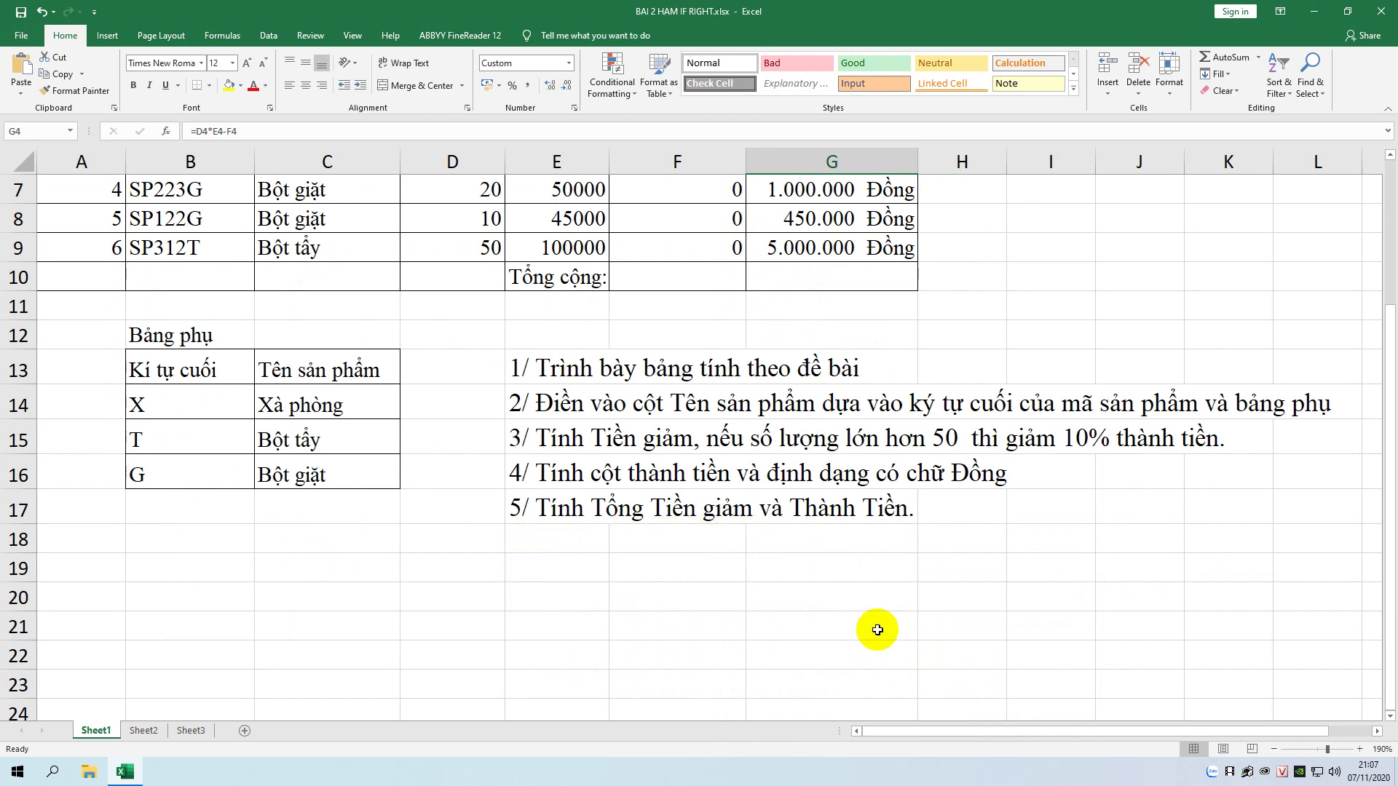
scroll(883, 623, "up", 2)
- Enter =SUM(F4:F9) in F10 to total the Tiền Giảm column as 480000
left_click(569, 454)
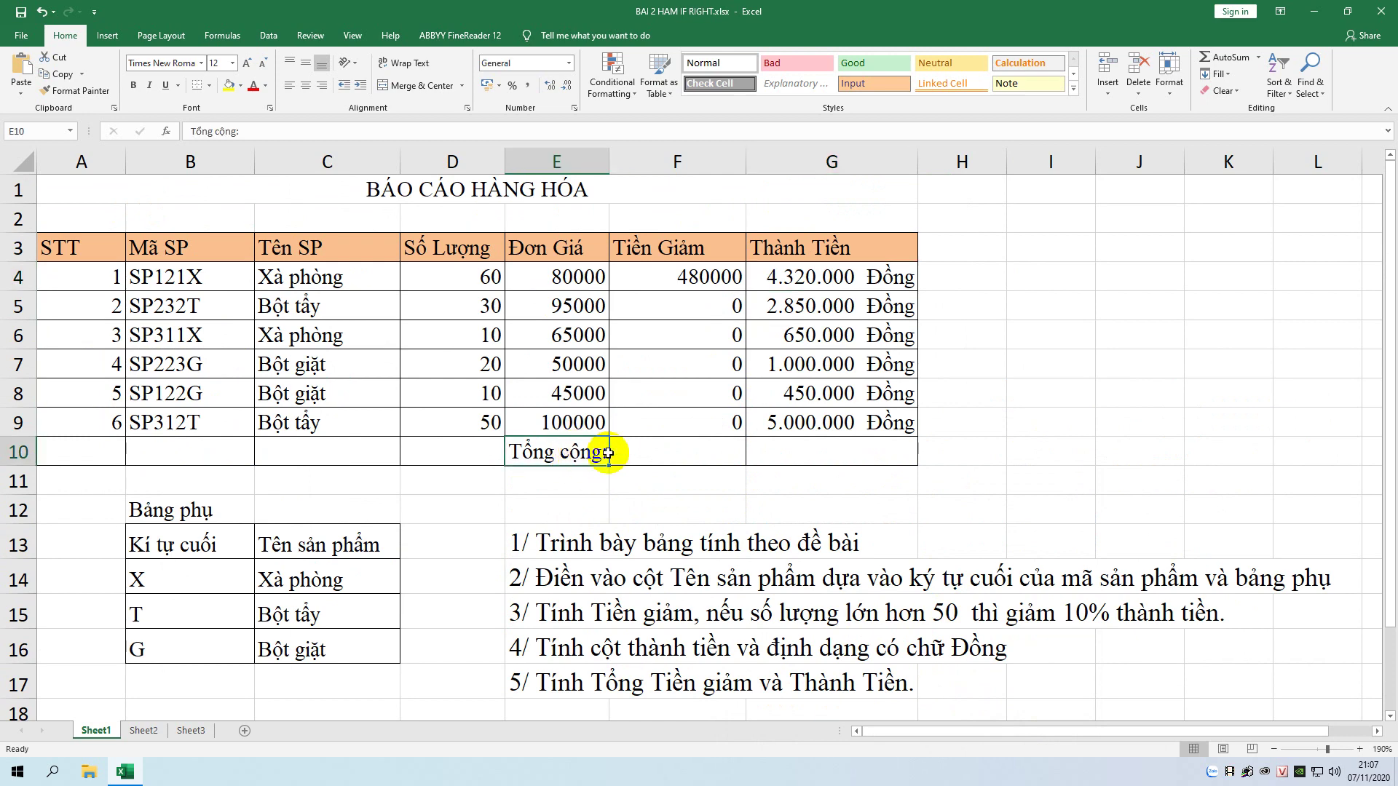
left_click(663, 456)
left_click(572, 455)
left_click(650, 455)
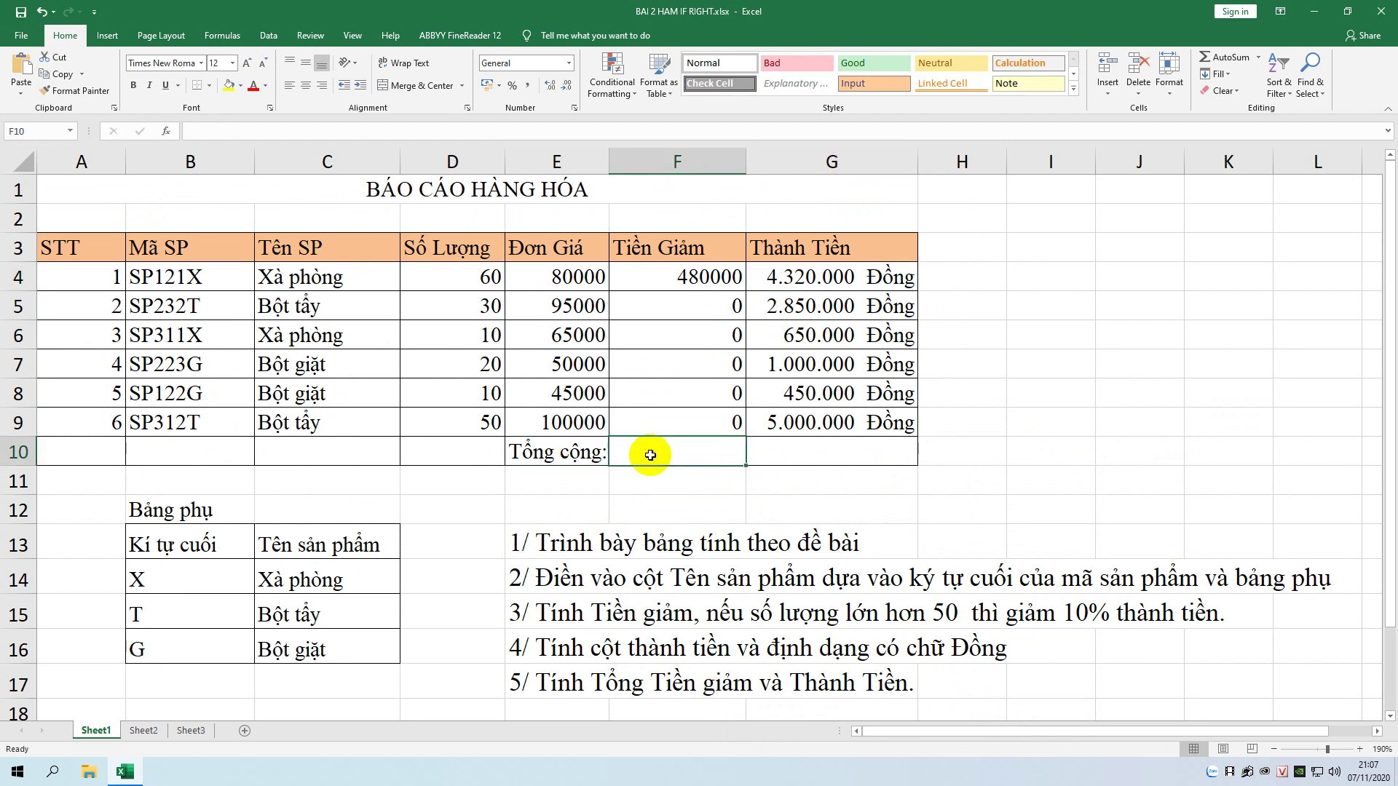
type("=")
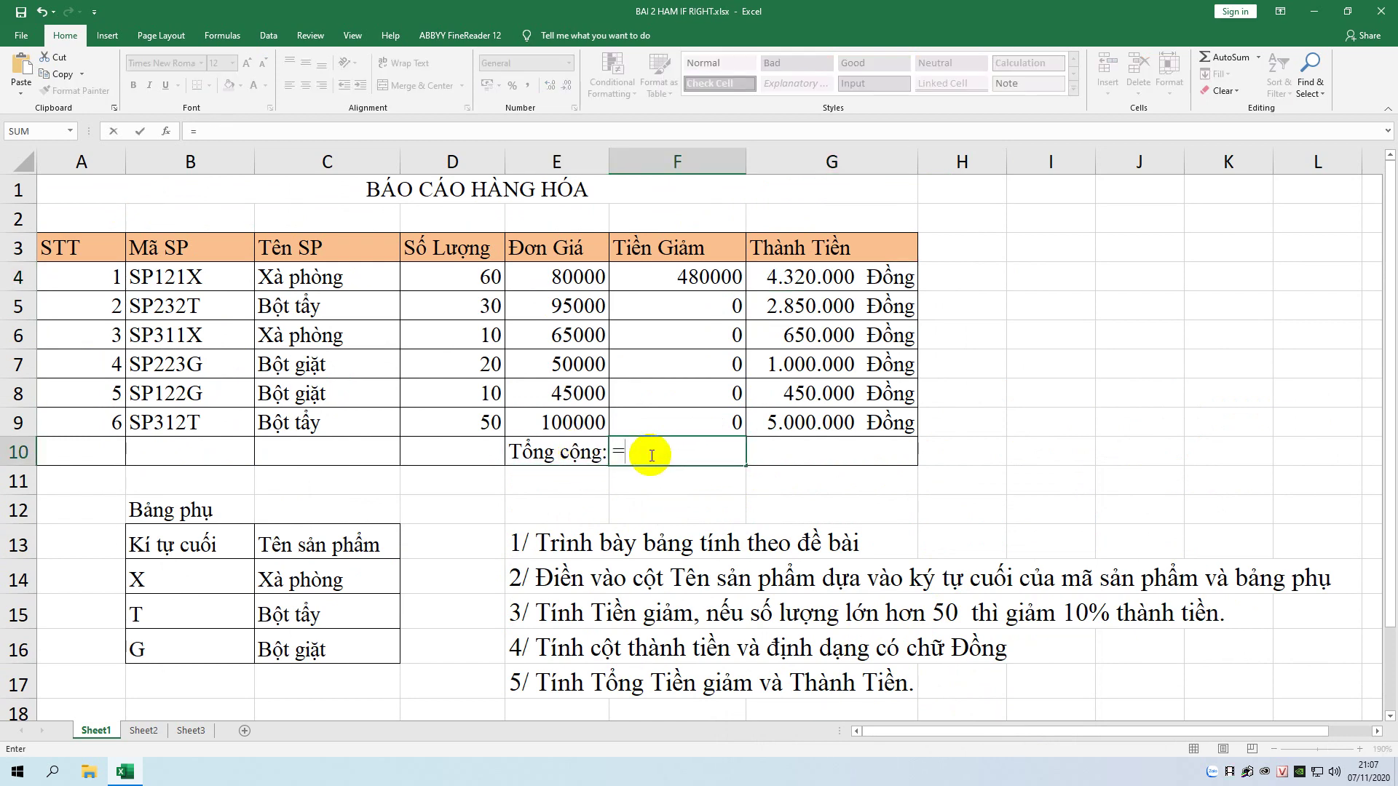
type("sum")
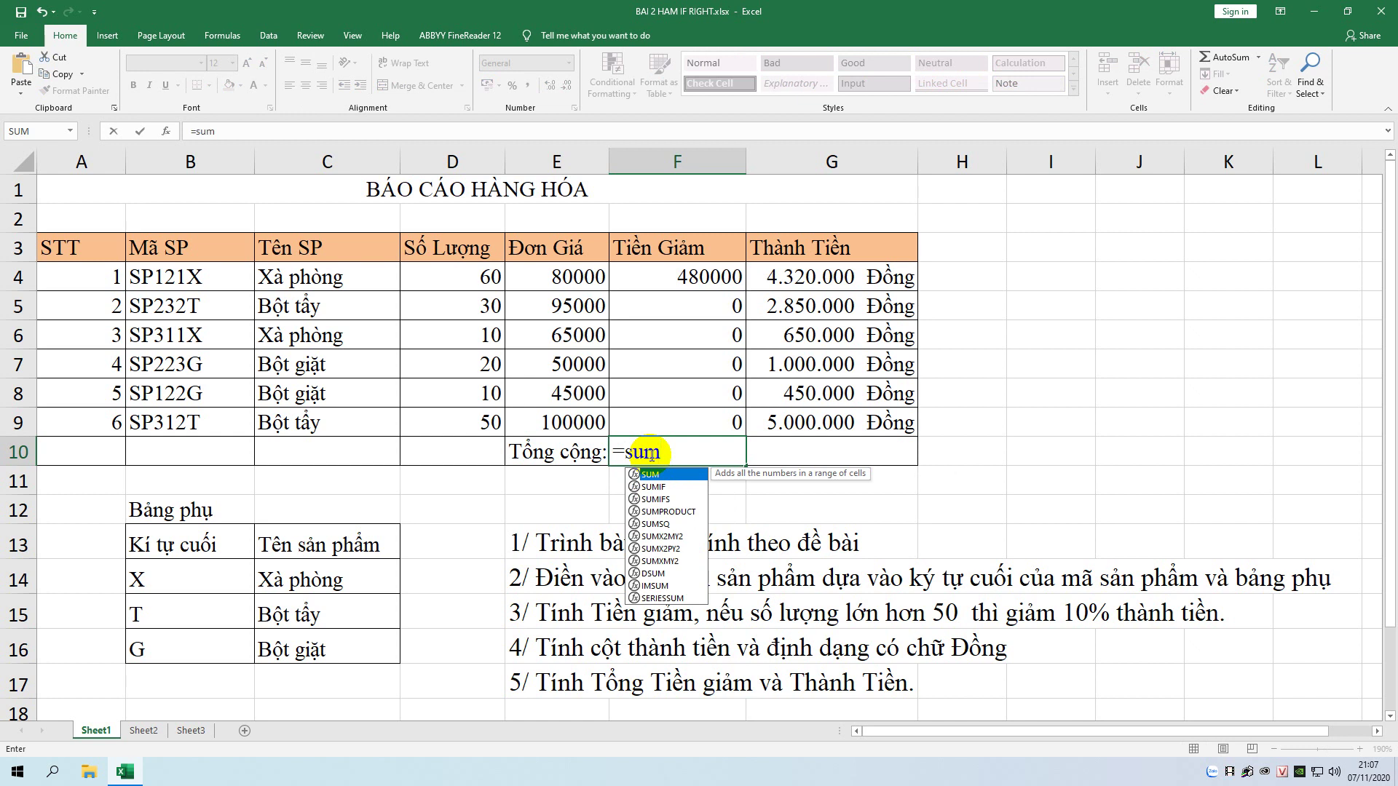
type("(")
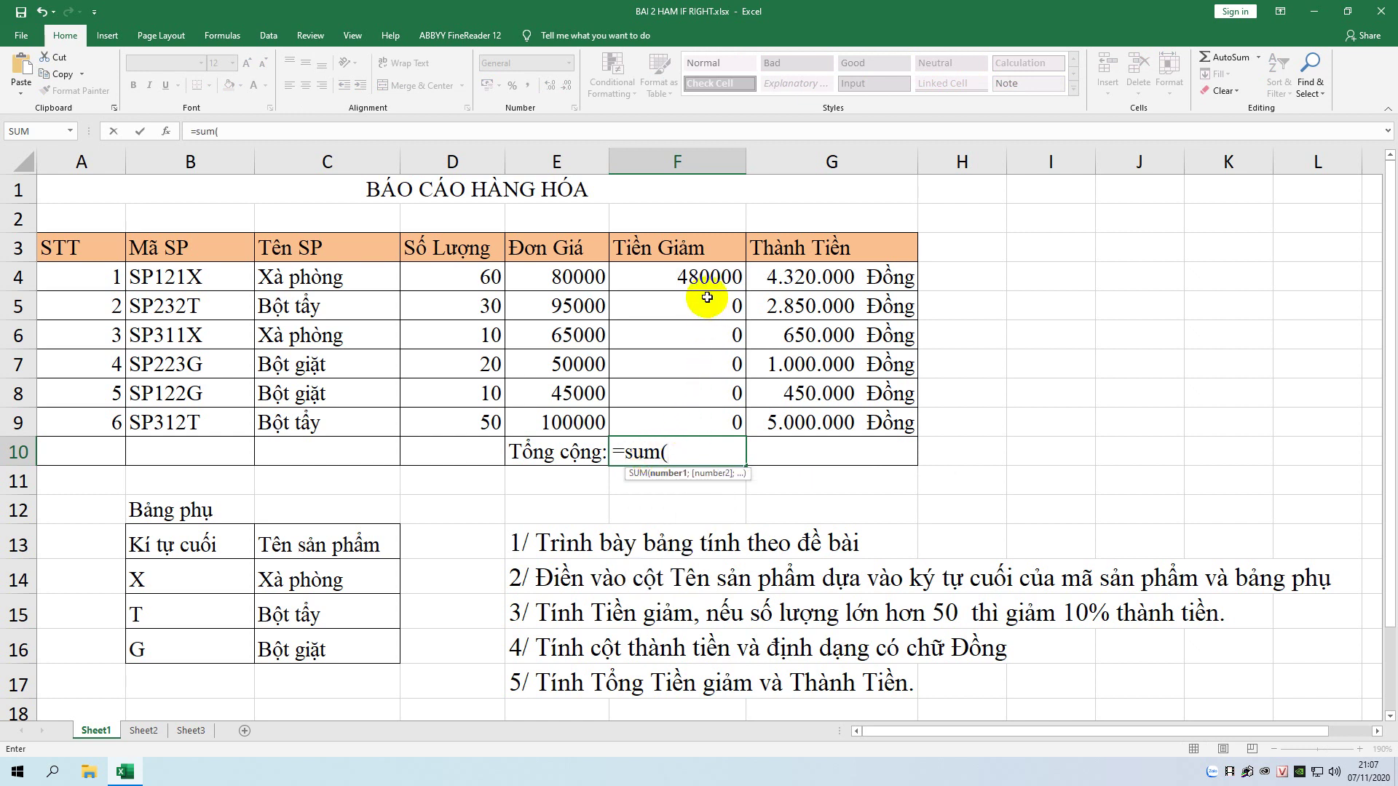
left_click_drag(708, 278, 714, 421)
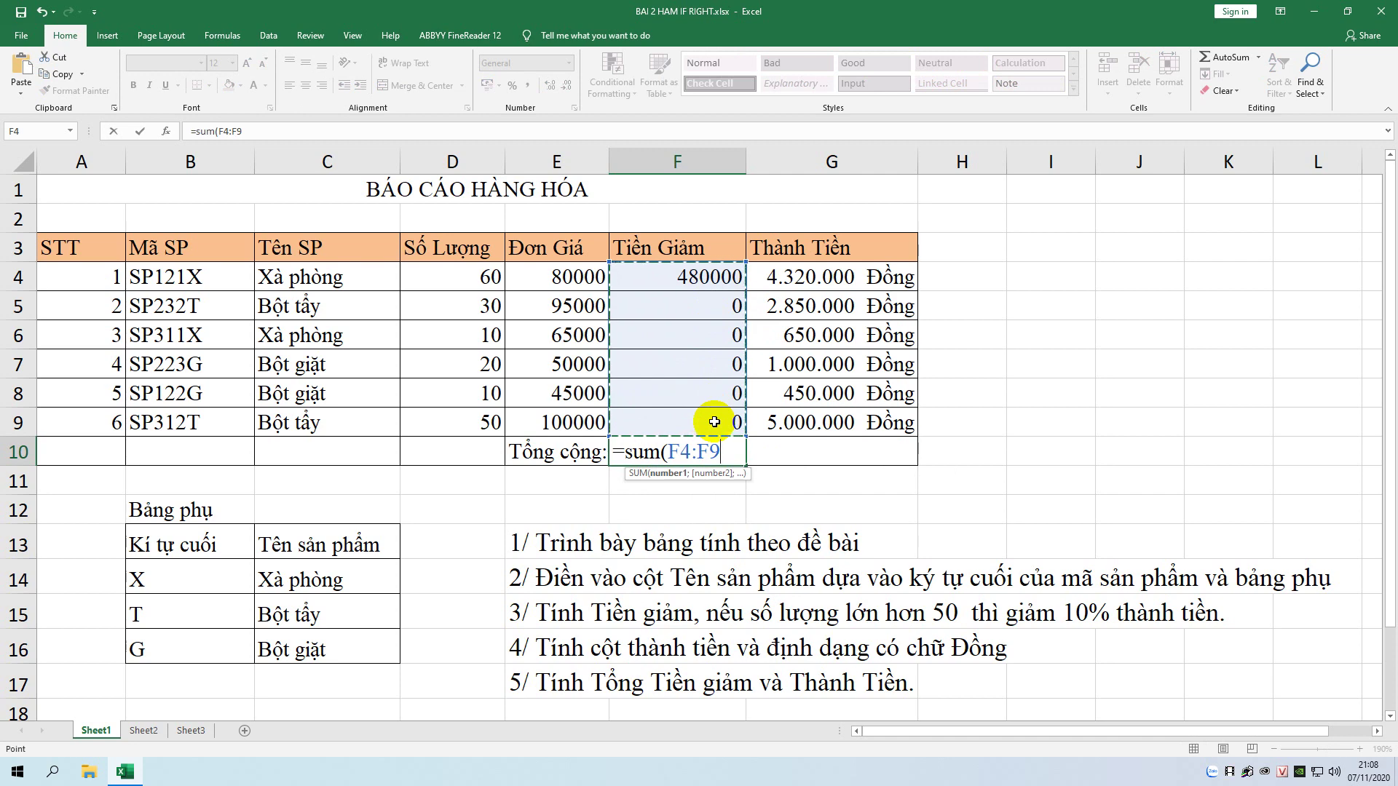
type(")")
key("Return")
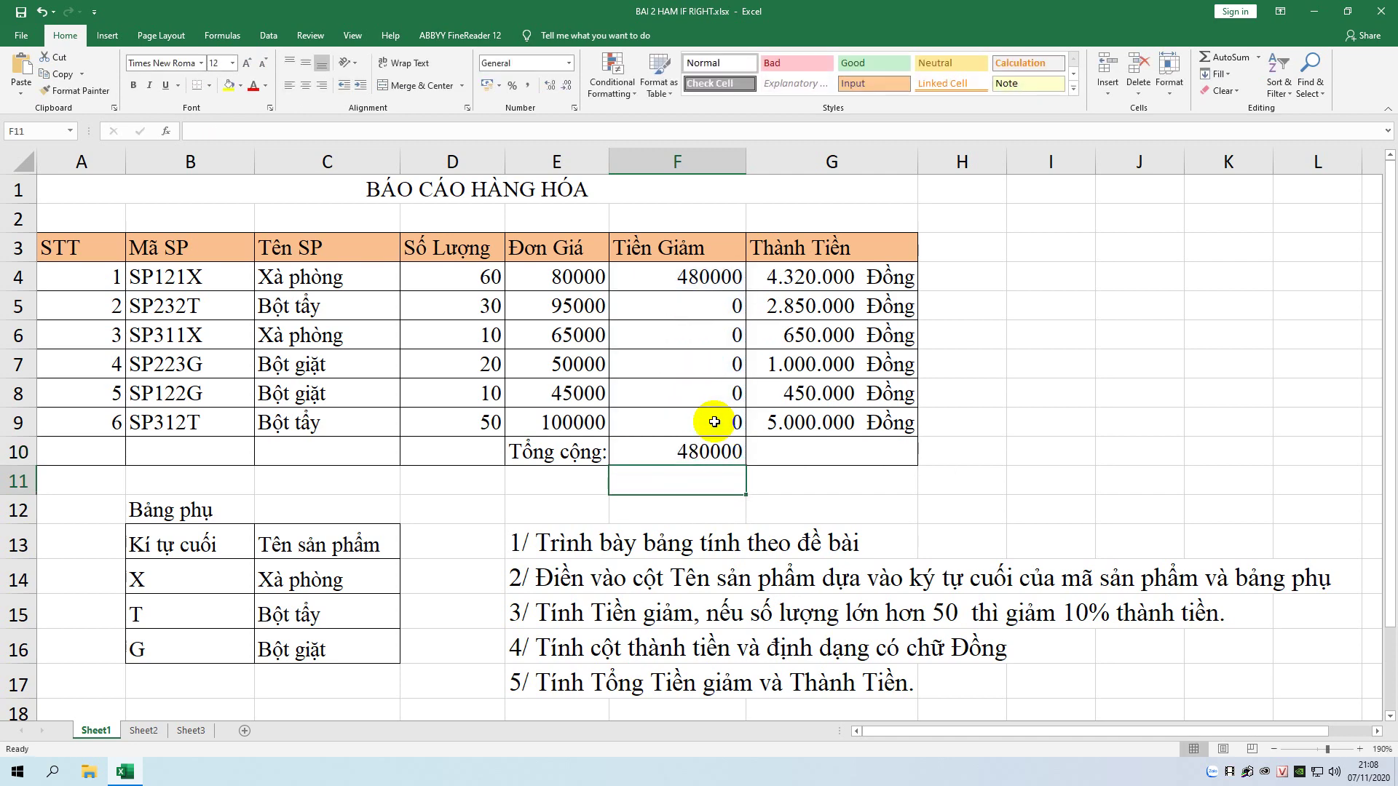
- Enter =SUM(G4:G9) in G10 to total Thành Tiền as 14270000 Đồng
left_click(786, 448)
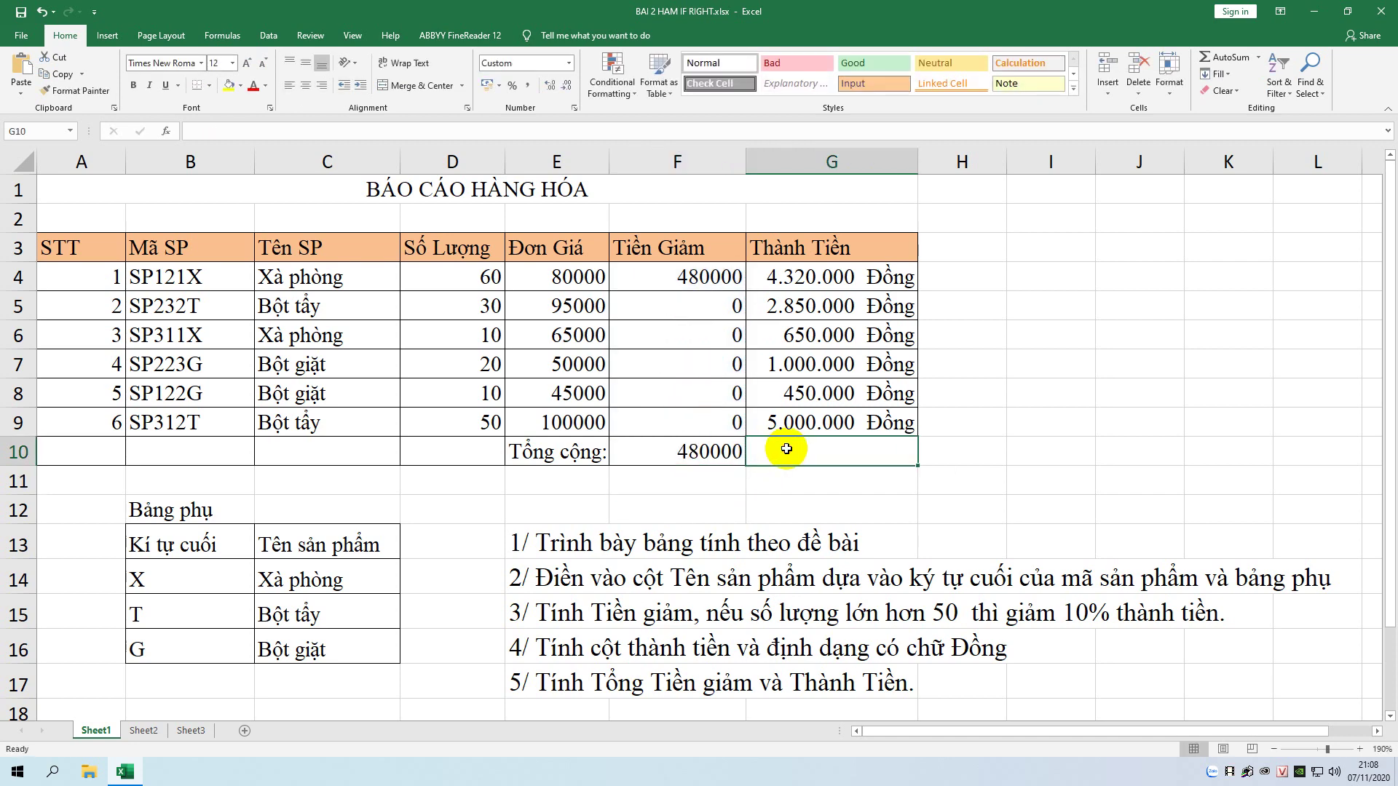
type("=sum")
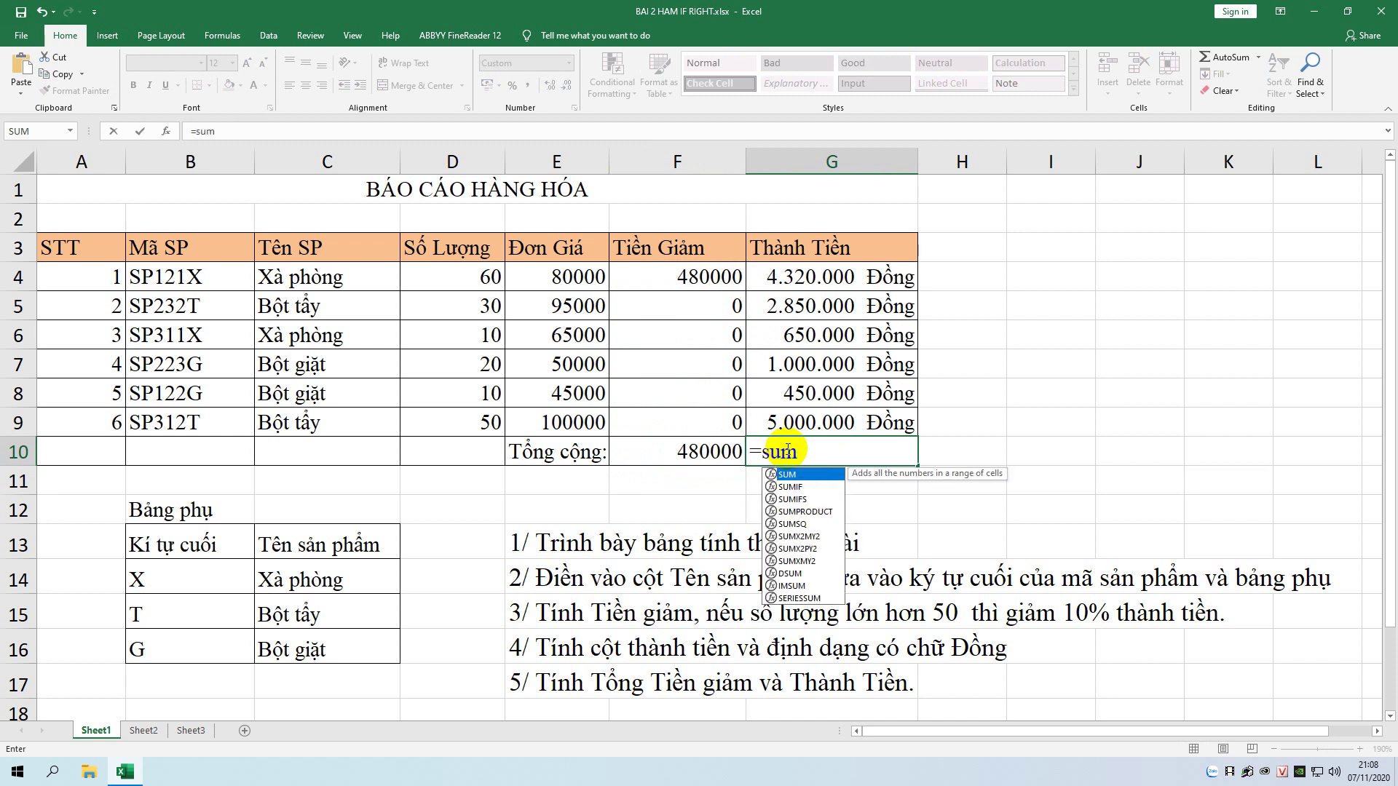
type("(")
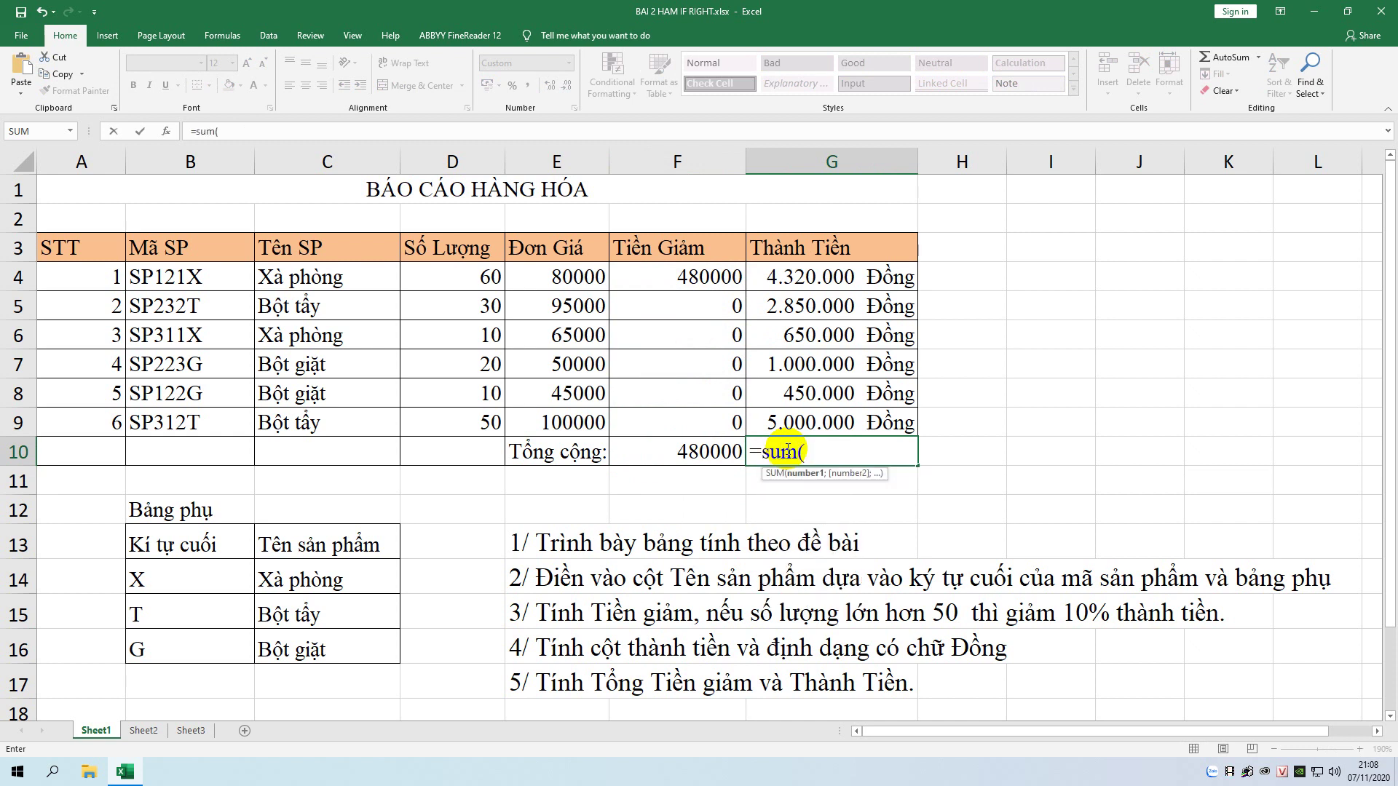
left_click_drag(812, 276, 832, 419)
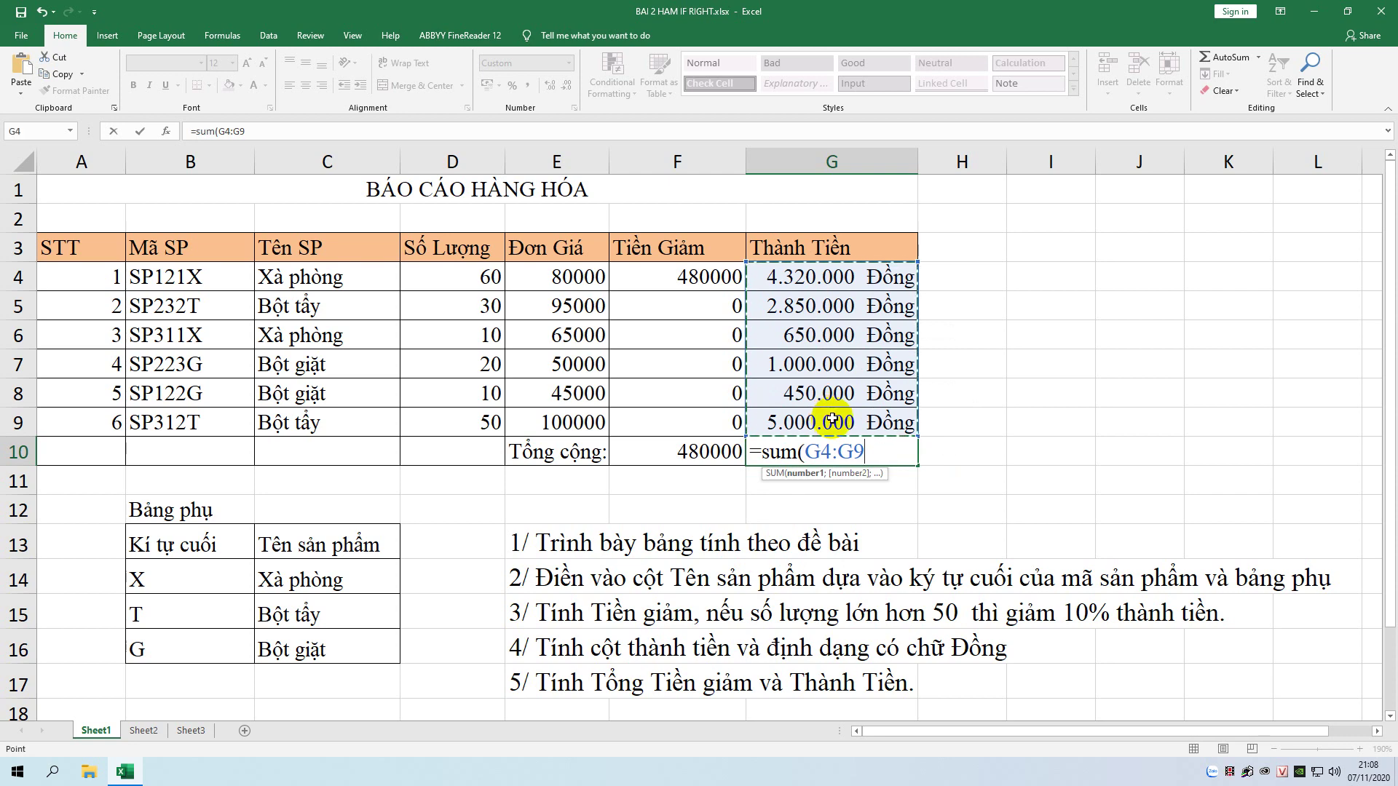
type(")")
key("Return")
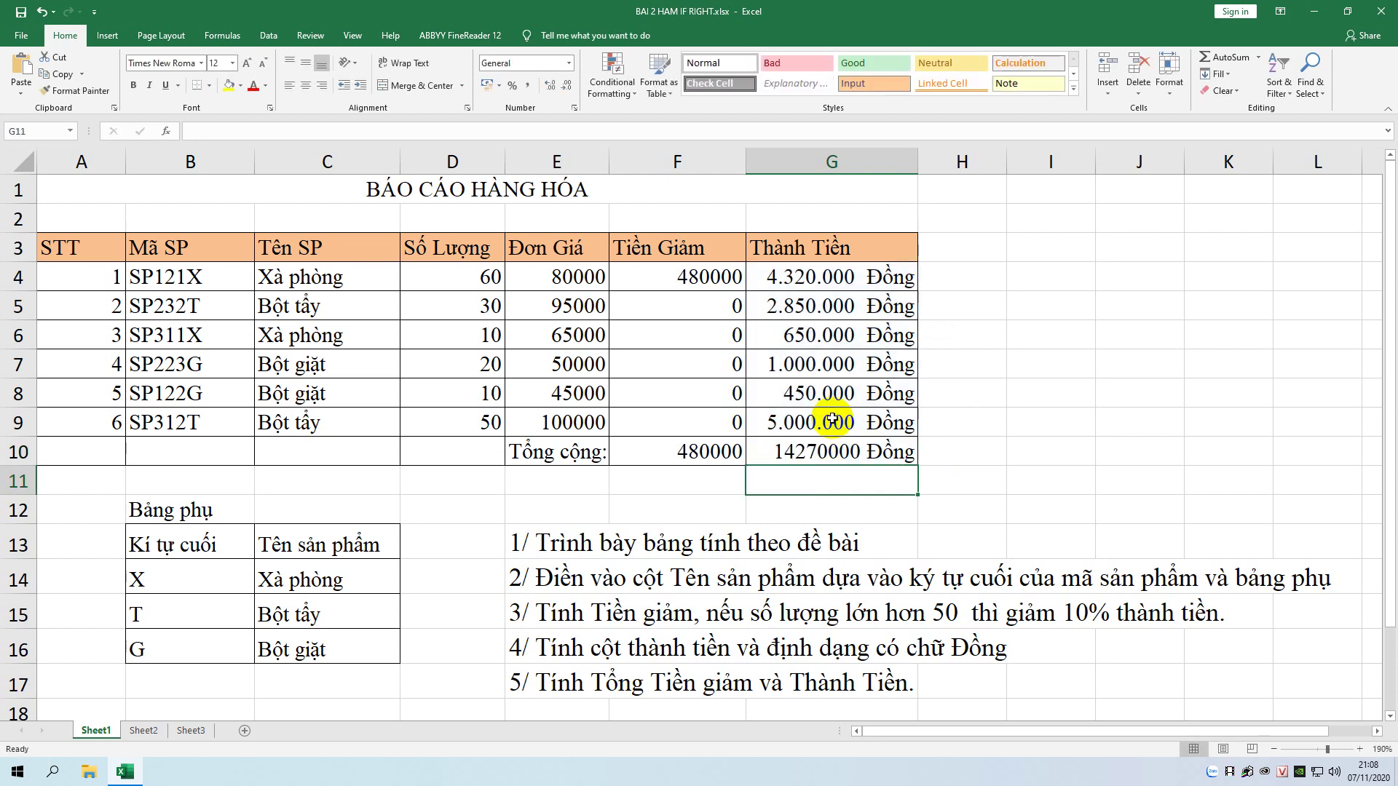
- Check the Thành Tiền amounts, the G10 total formula and the Đơn Giá values
left_click_drag(829, 278, 838, 453)
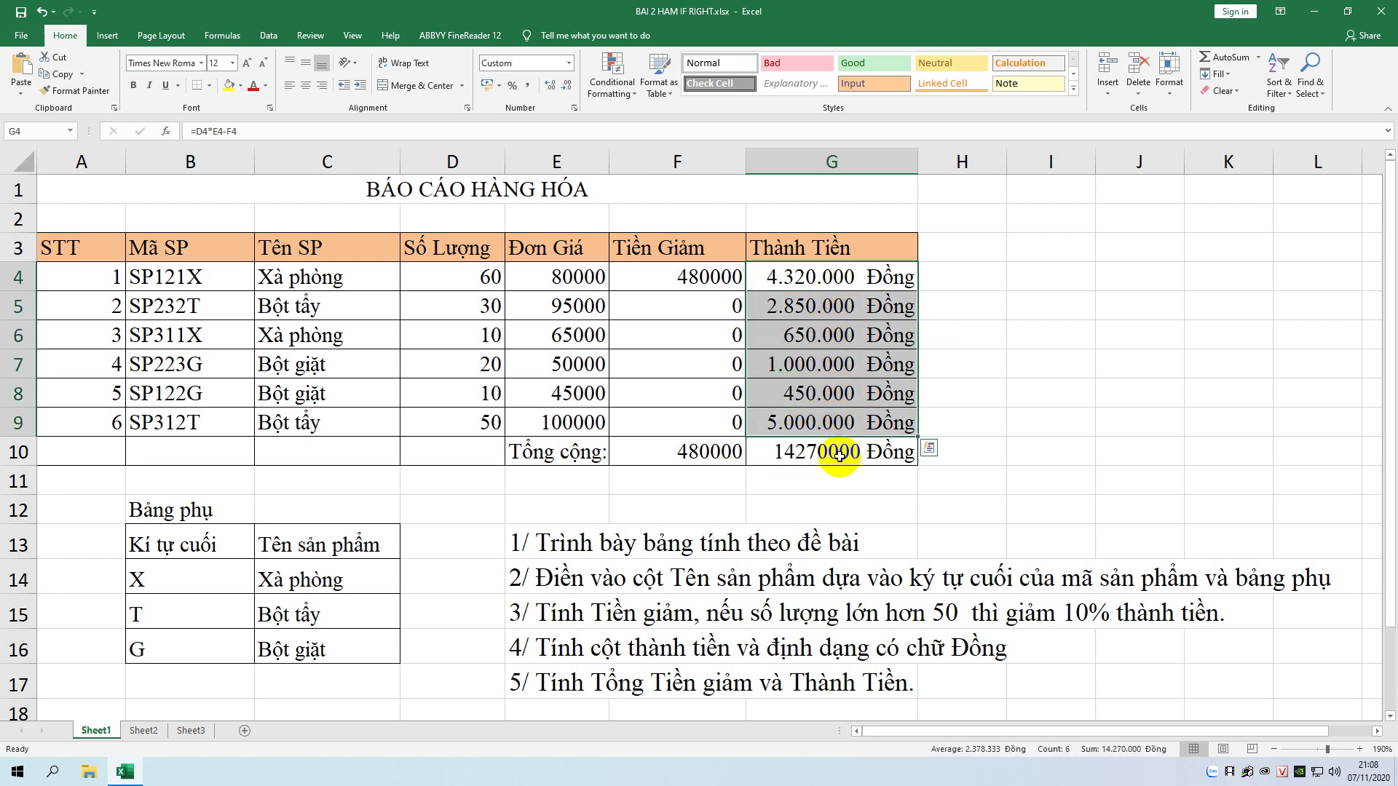
left_click(838, 454)
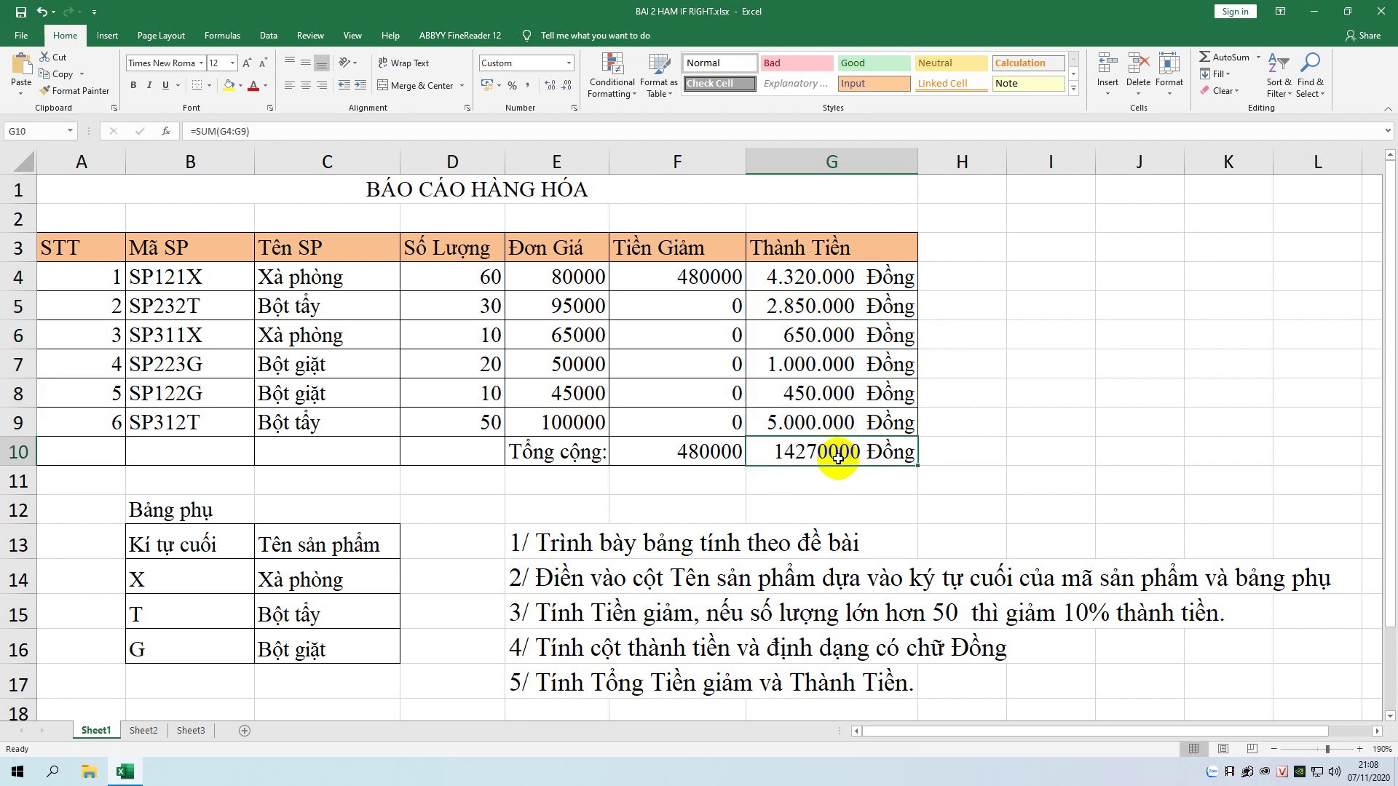
scroll(730, 455, "down", 1)
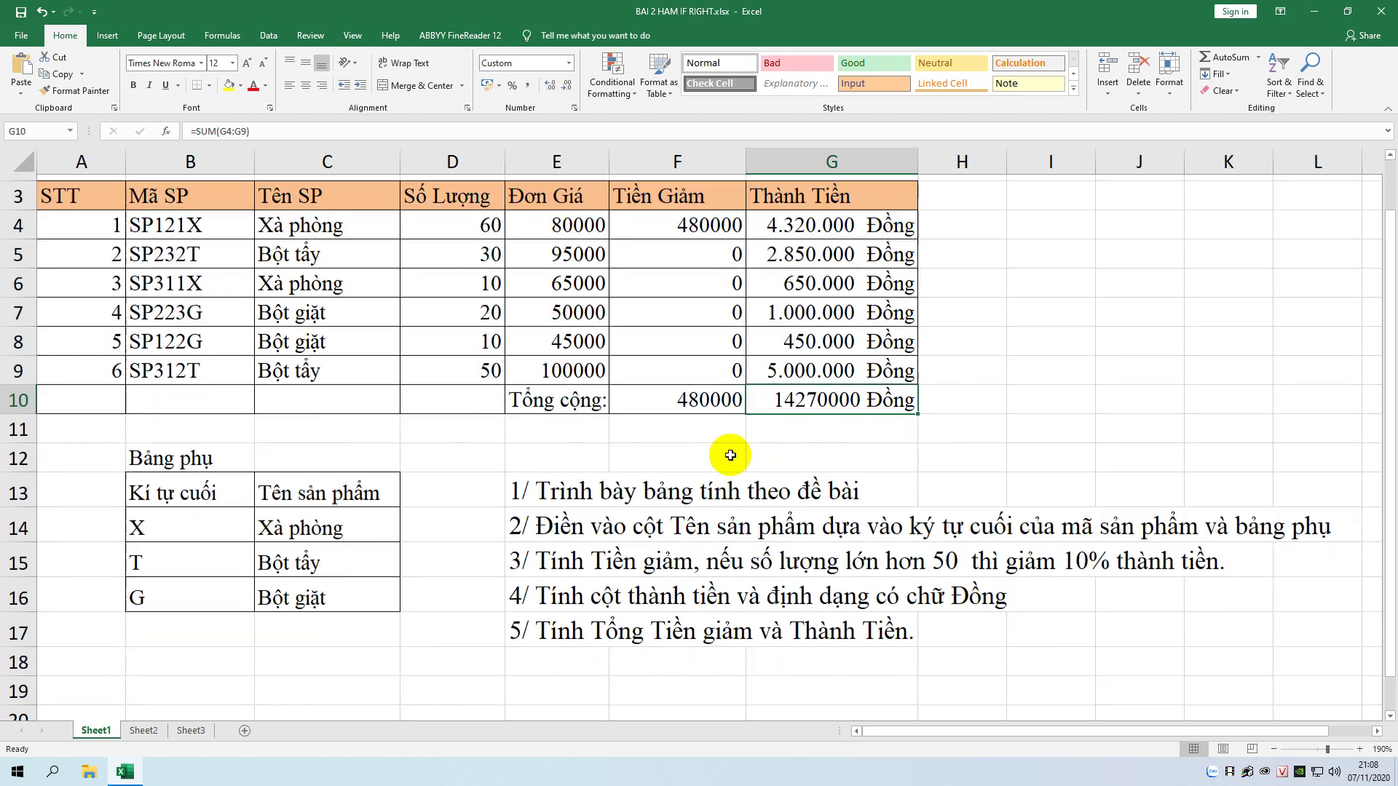
scroll(730, 455, "down", 1)
scroll(684, 576, "up", 2)
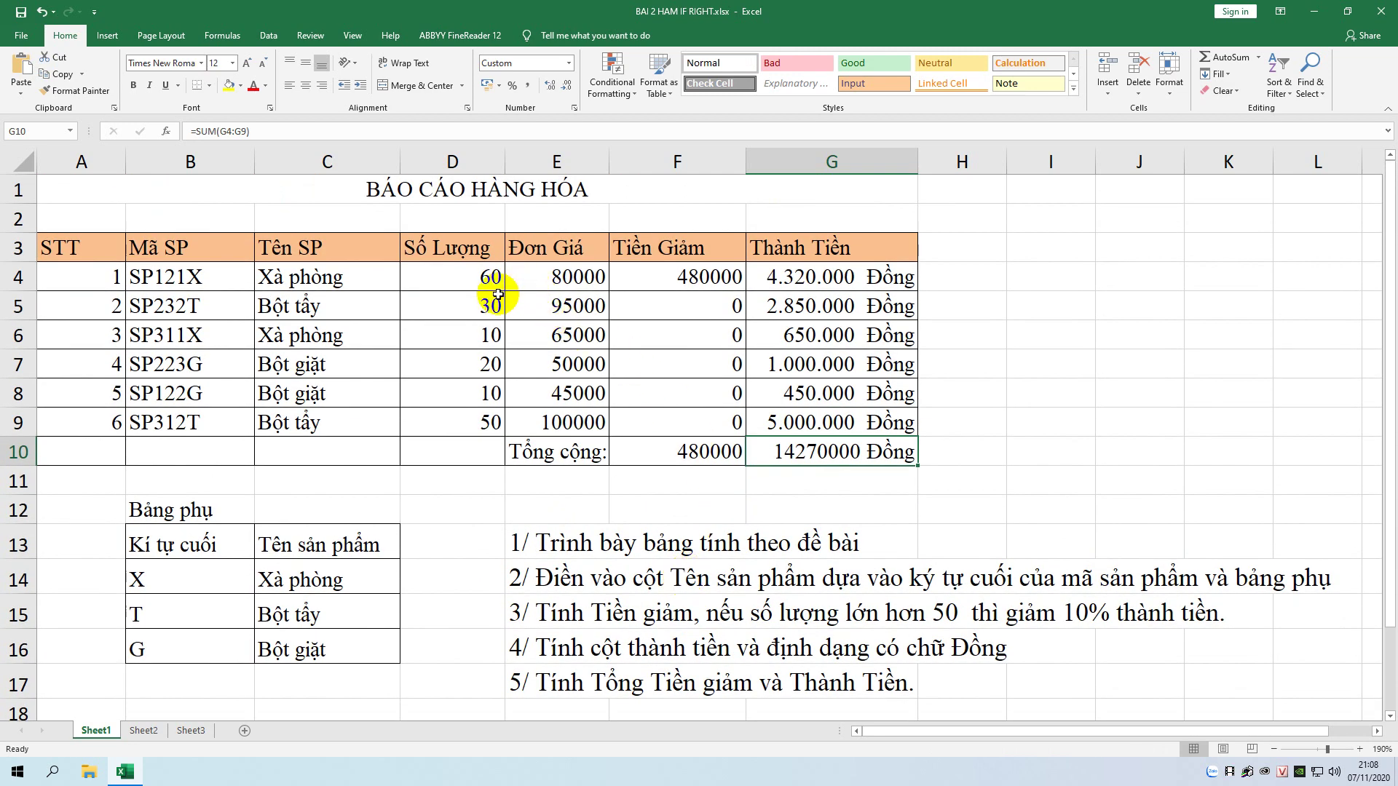
left_click(709, 279)
left_click(557, 278)
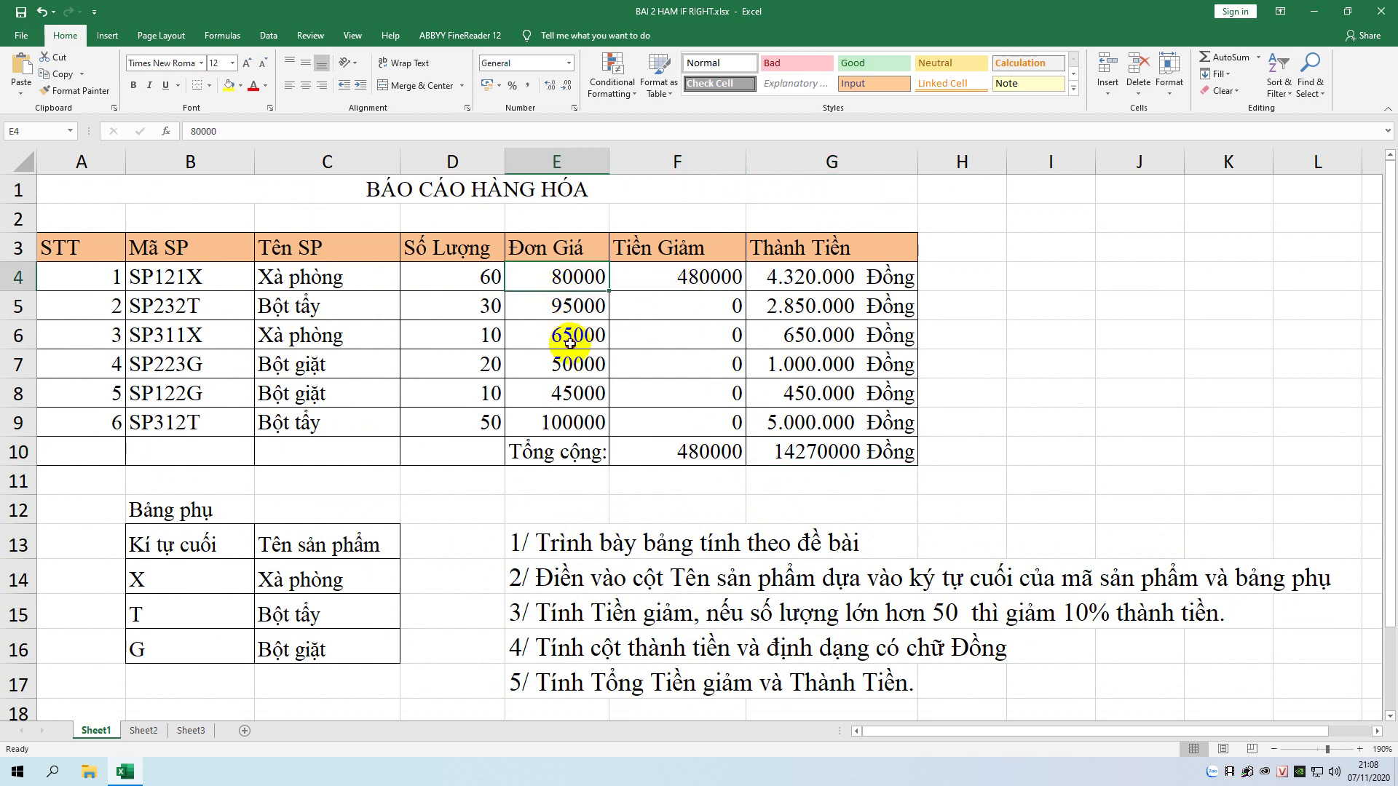
left_click(583, 397)
left_click(572, 425)
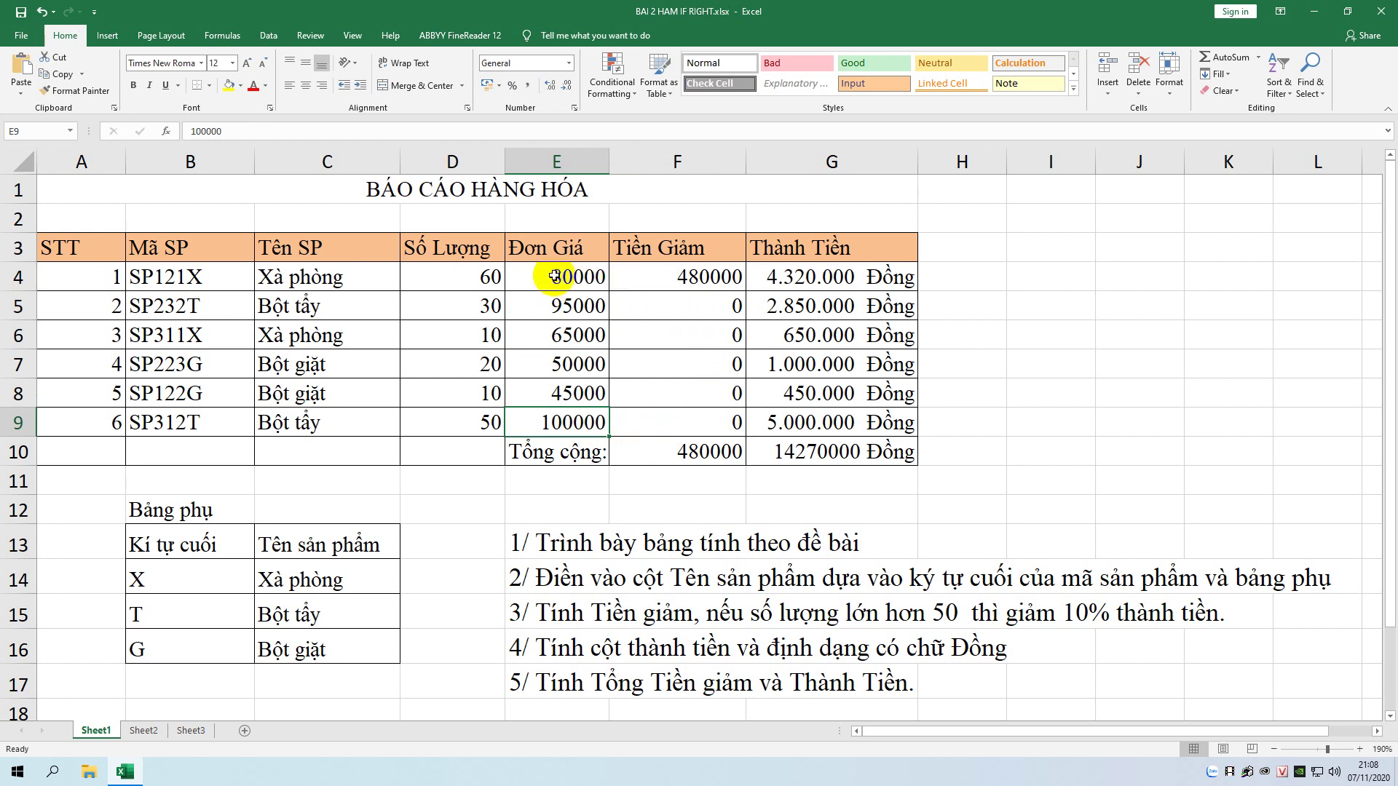
left_click(579, 278)
- Apply the custom #,##0 thousands-separator format to the Đơn Giá and Tiền Giảm values E4:F9
left_click_drag(579, 279, 701, 420)
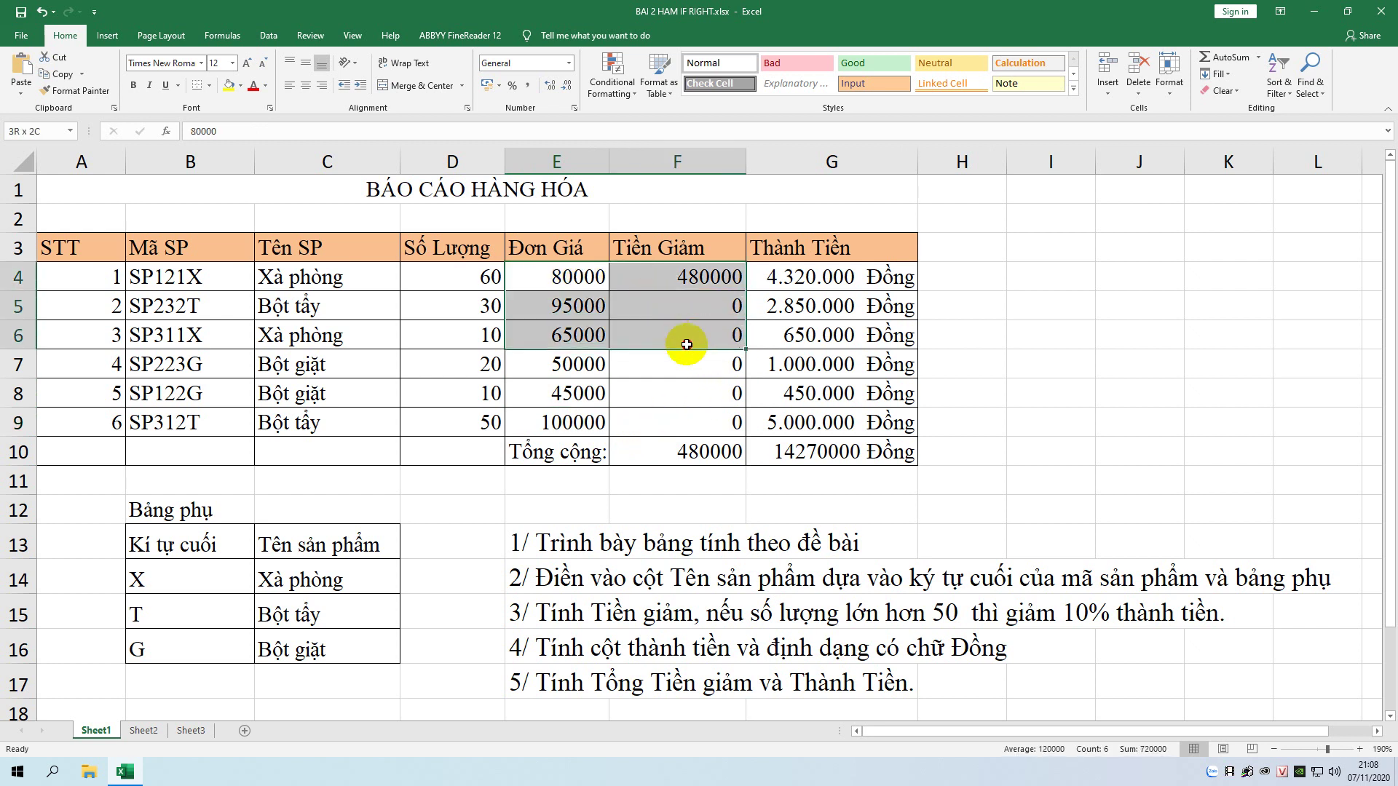
right_click(697, 420)
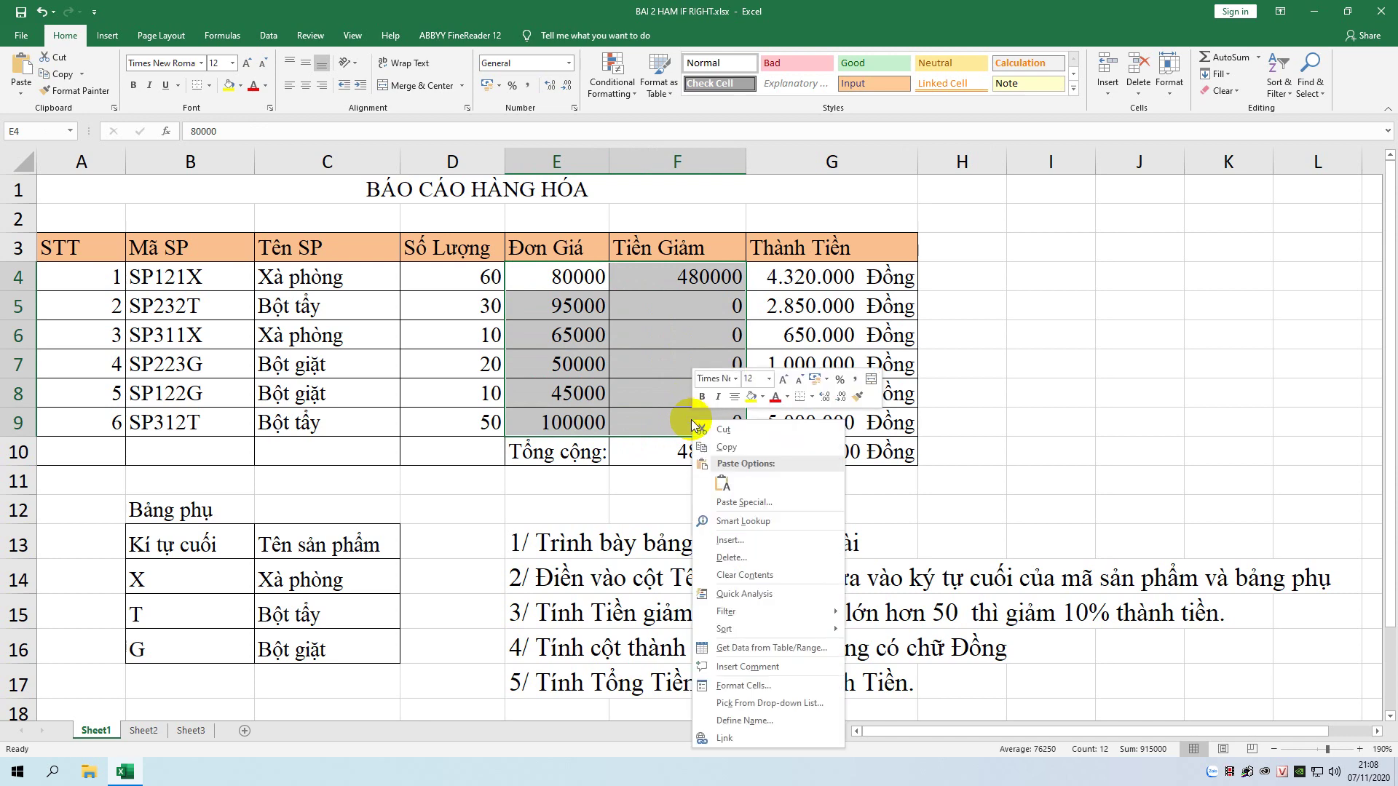
left_click(739, 686)
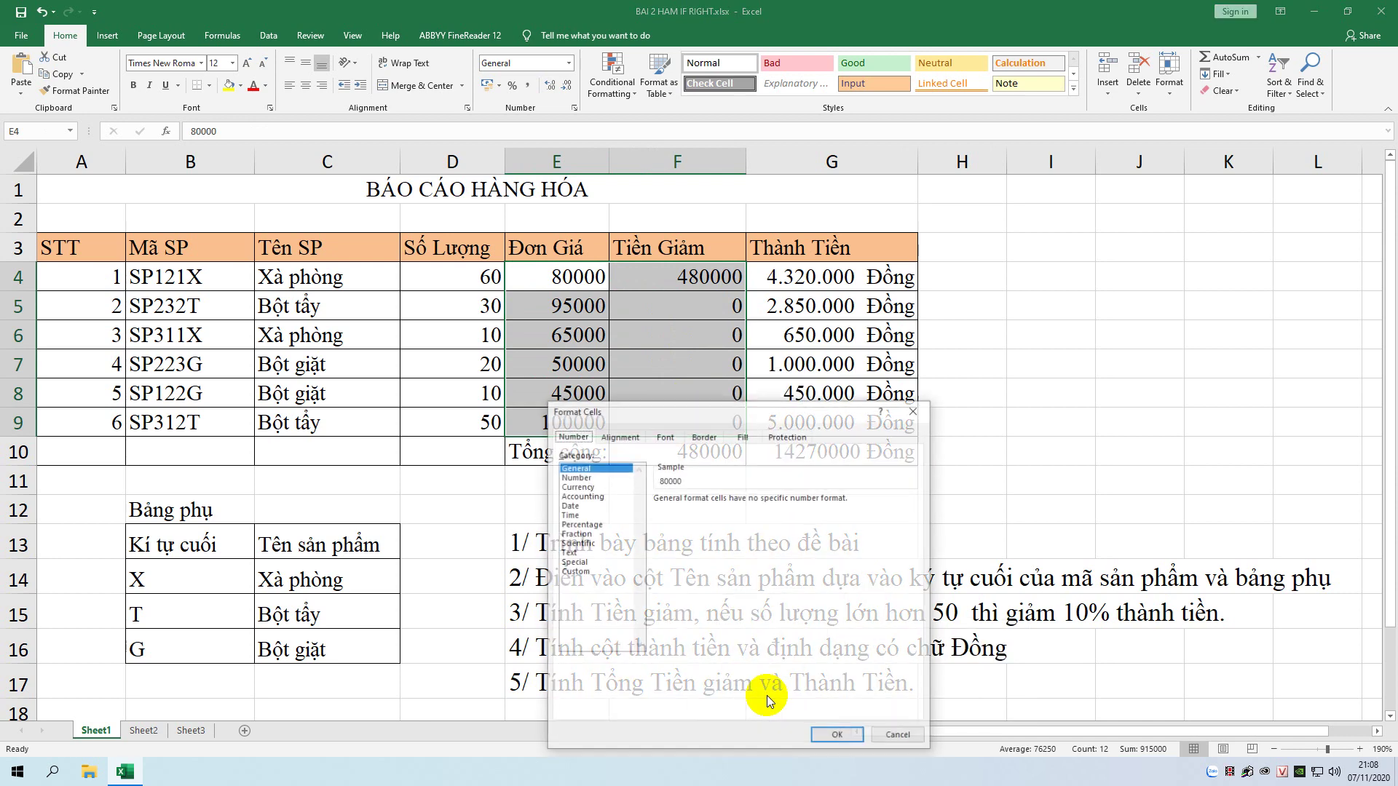
left_click(582, 476)
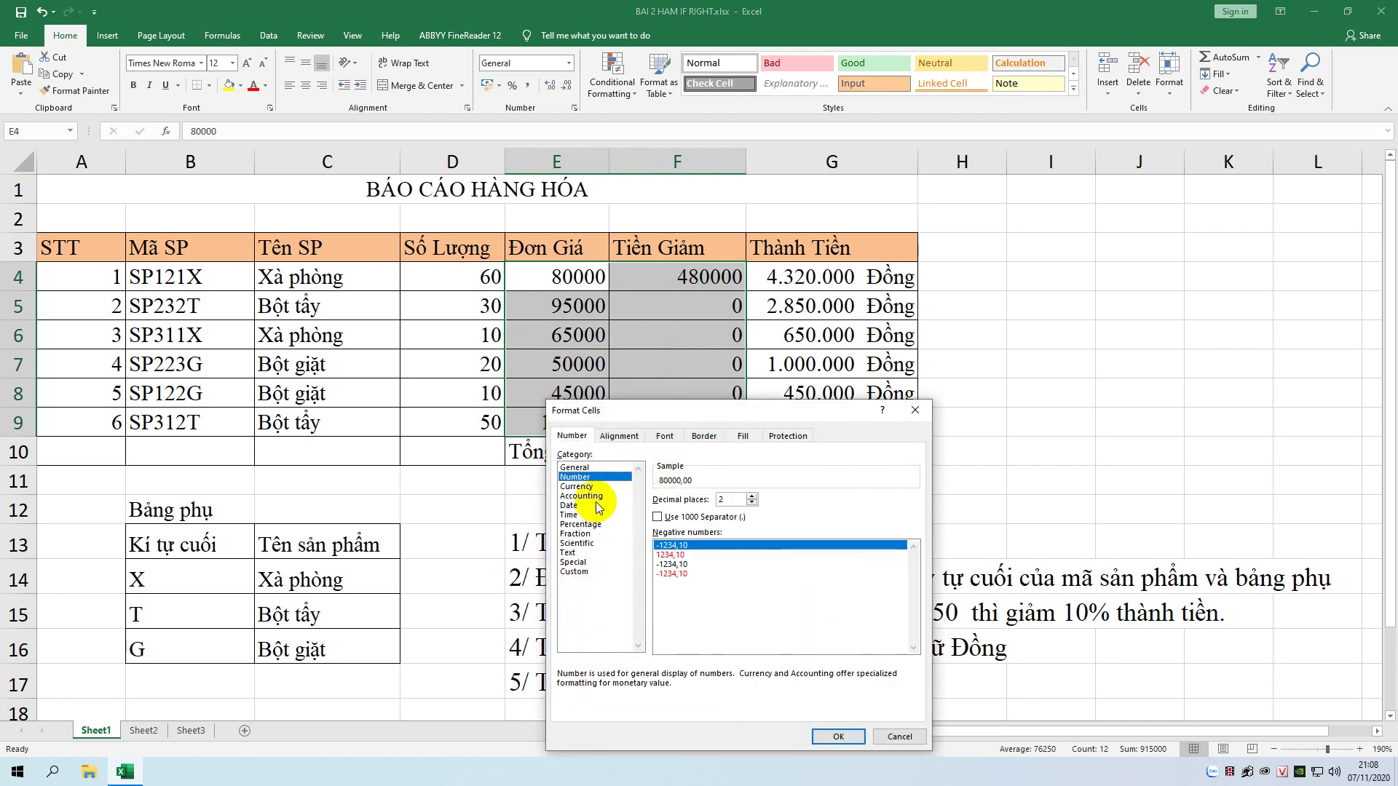
left_click(587, 572)
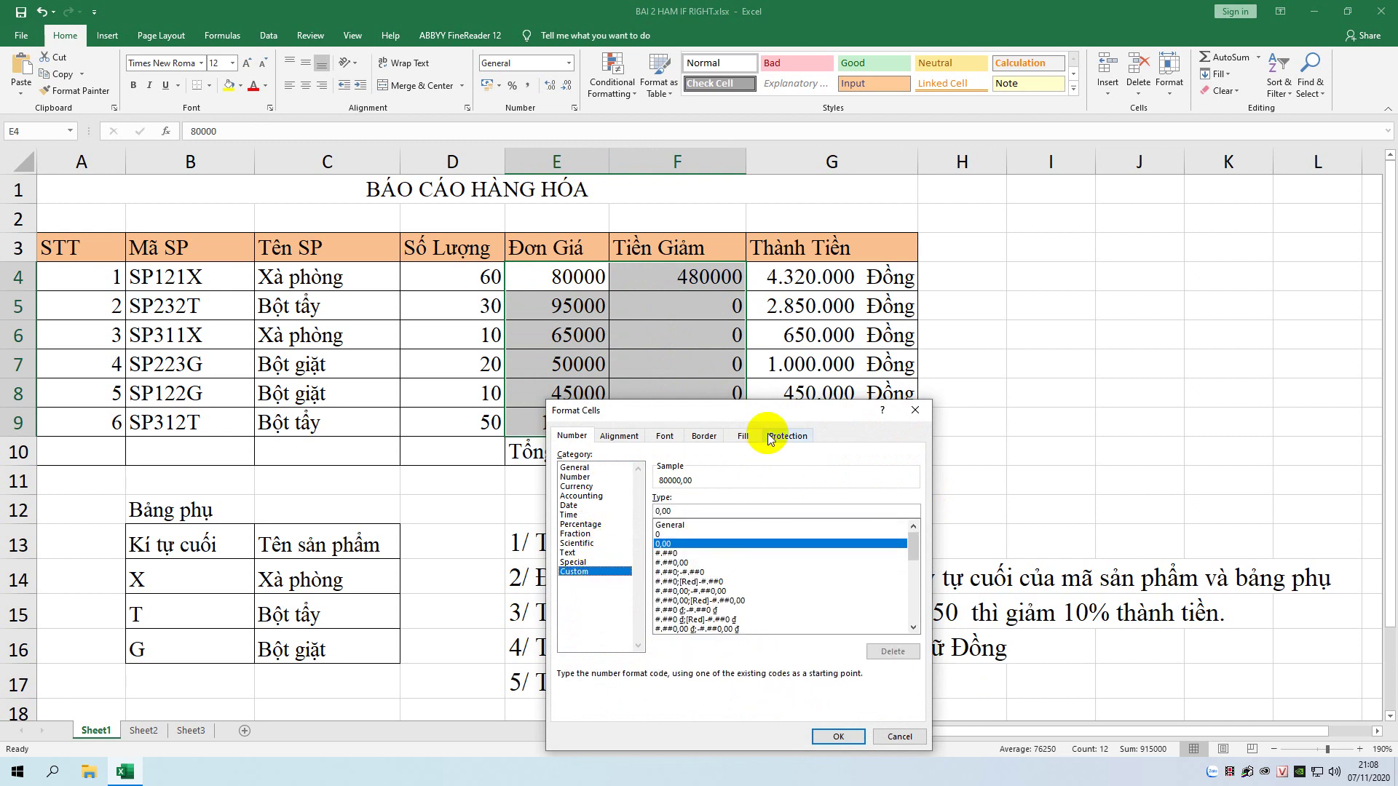
left_click_drag(756, 416, 766, 177)
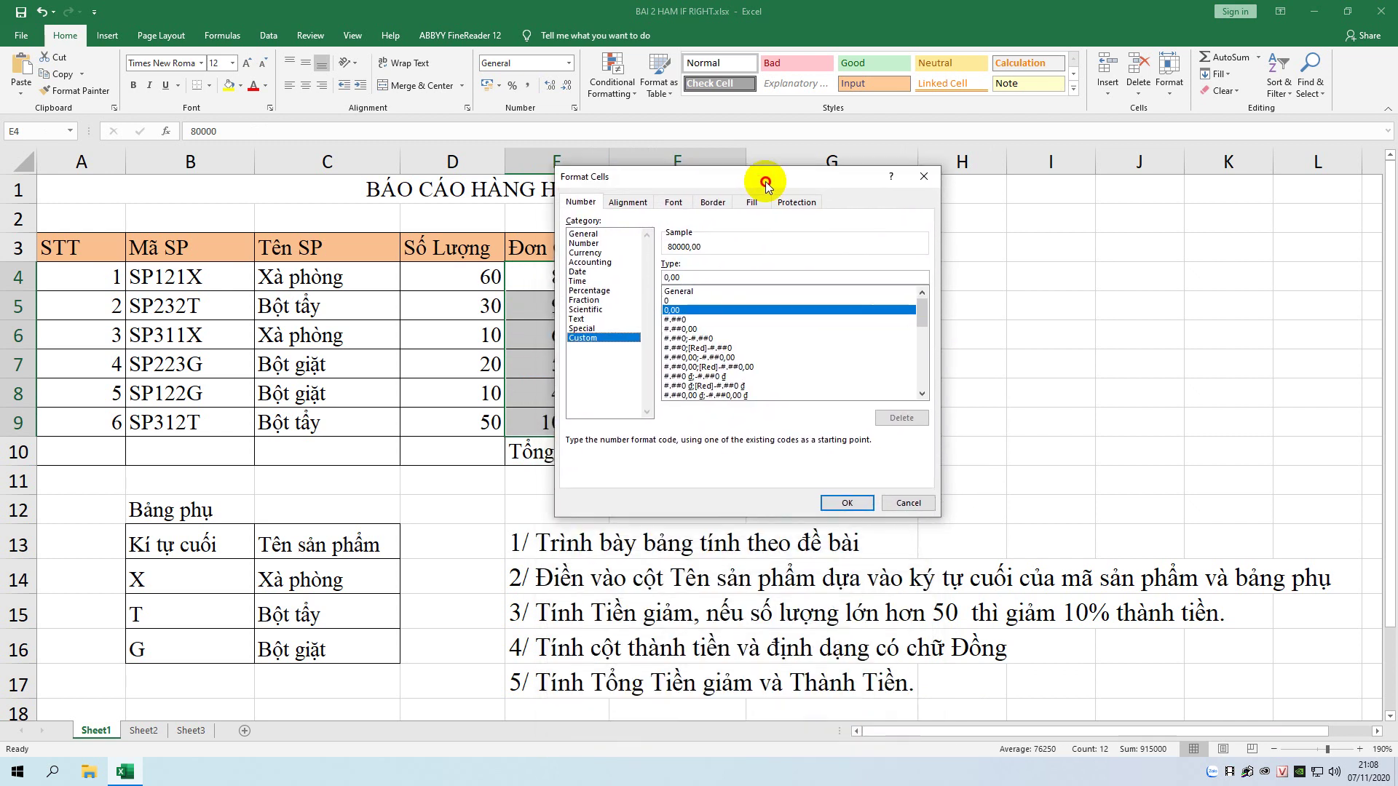
left_click(677, 314)
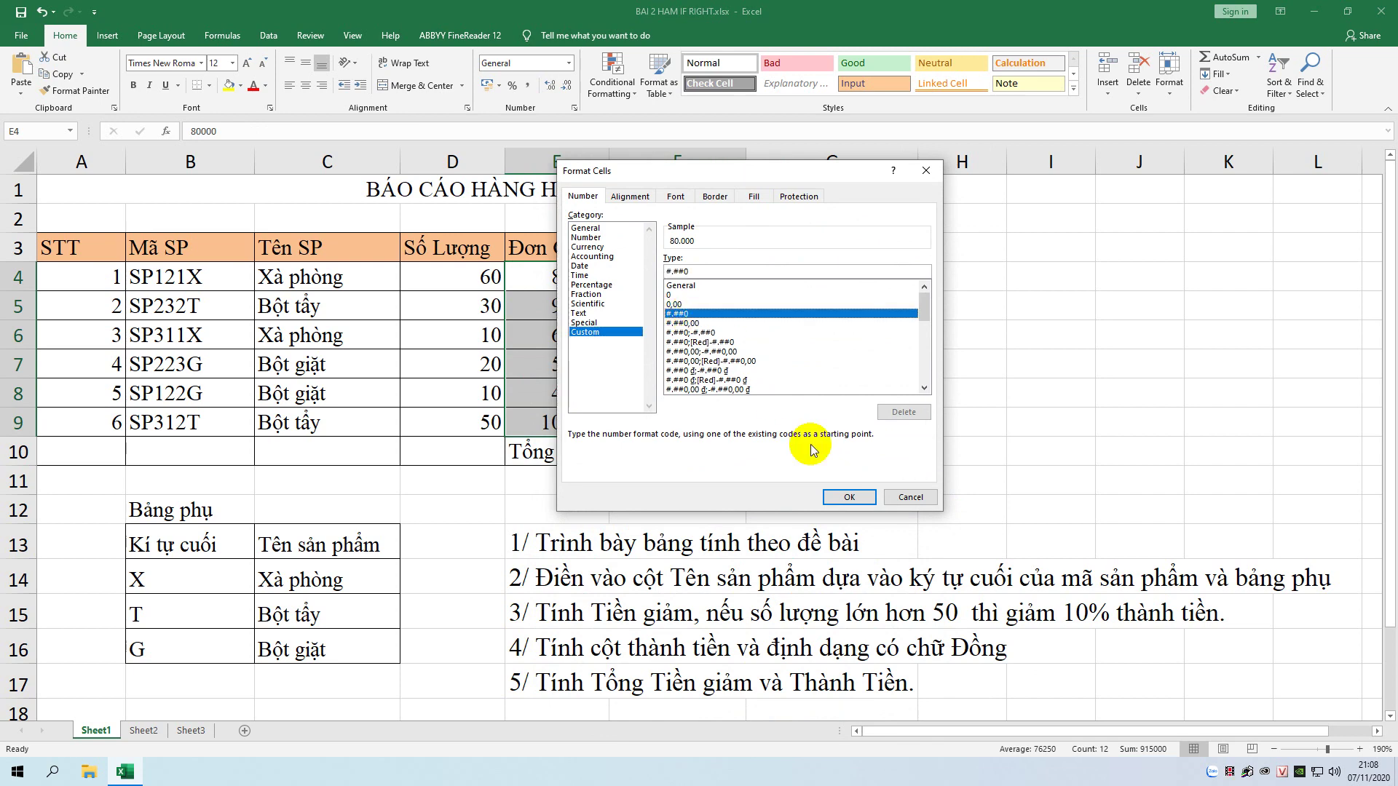
left_click(849, 496)
left_click(827, 453)
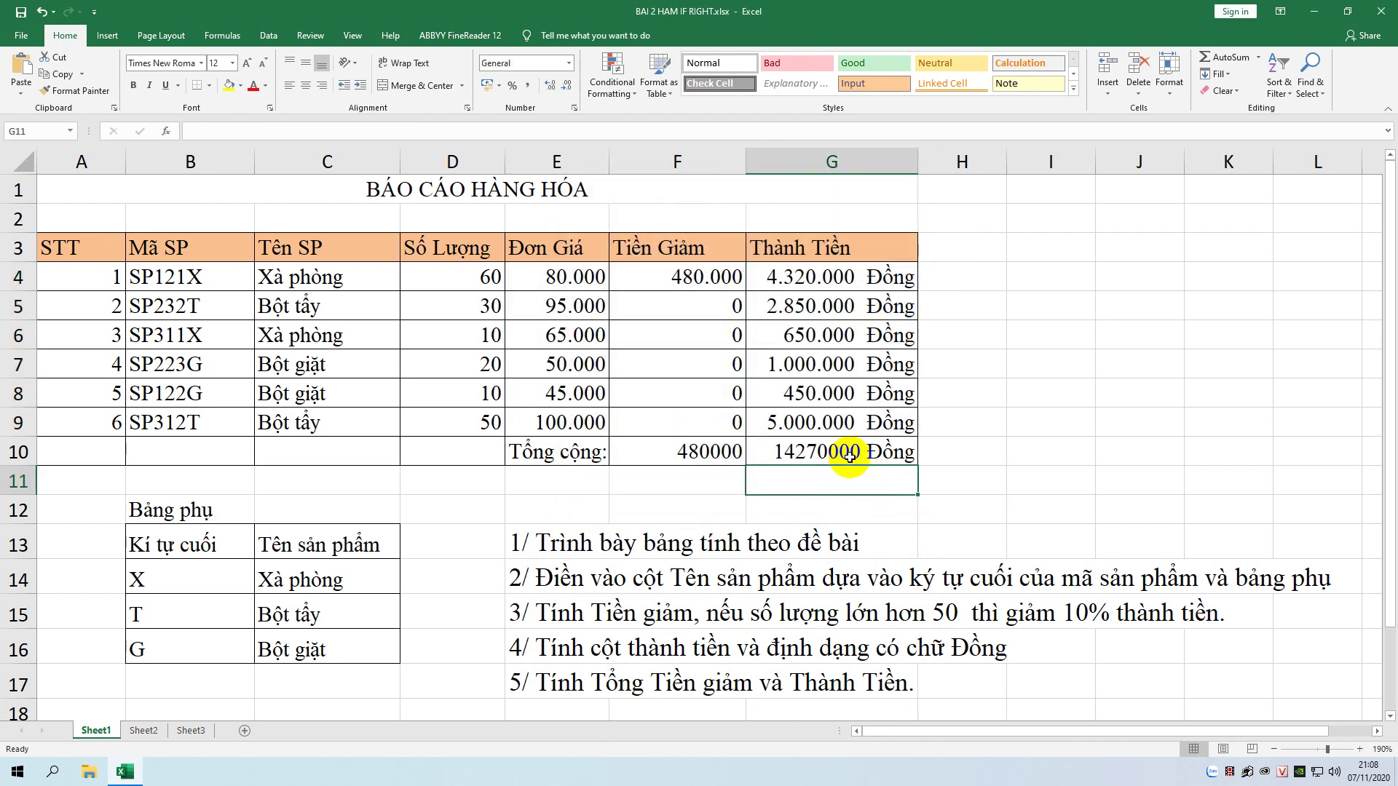
- Format the F10:G10 totals with the custom #,##0 thousands-separator code
left_click_drag(823, 454, 719, 446)
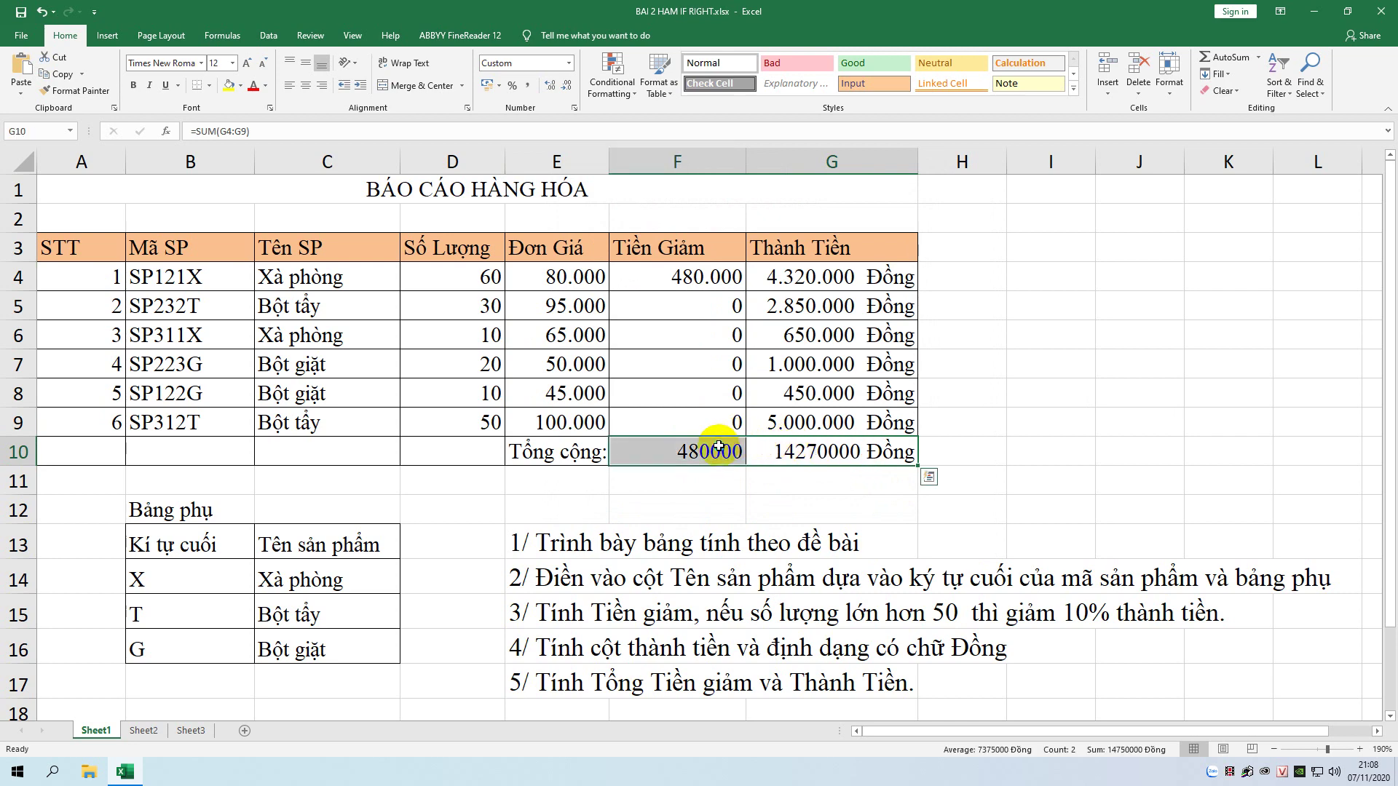
right_click(719, 446)
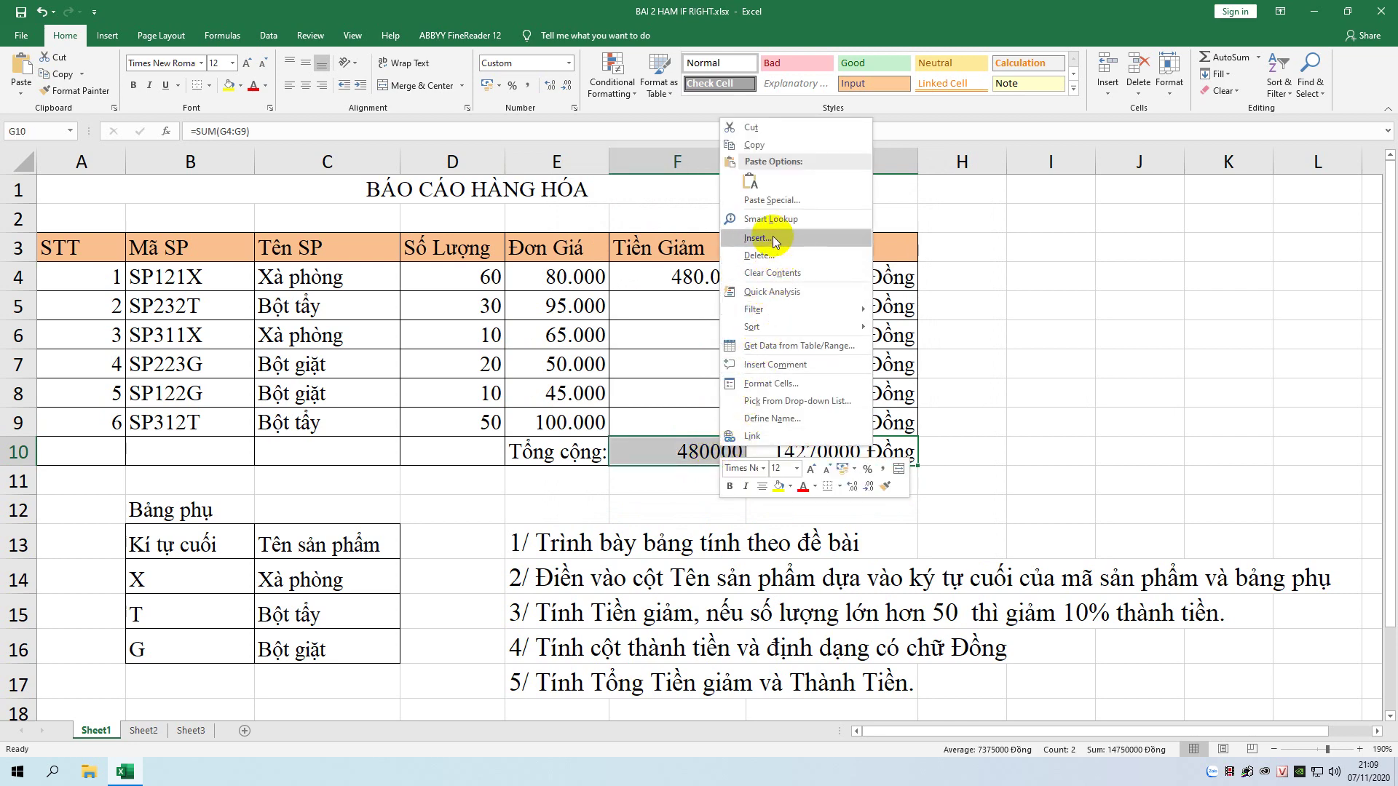
left_click(772, 383)
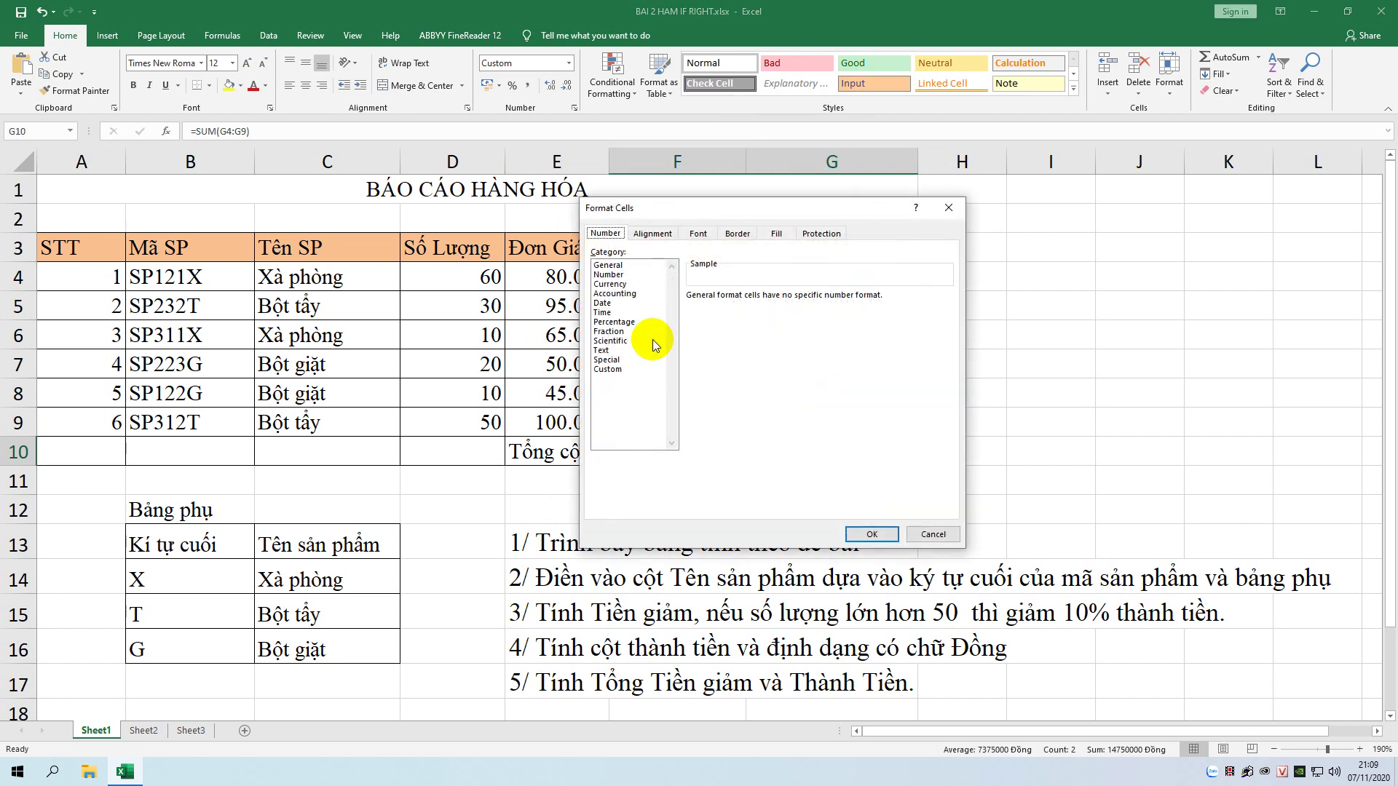
left_click(625, 370)
left_click(701, 350)
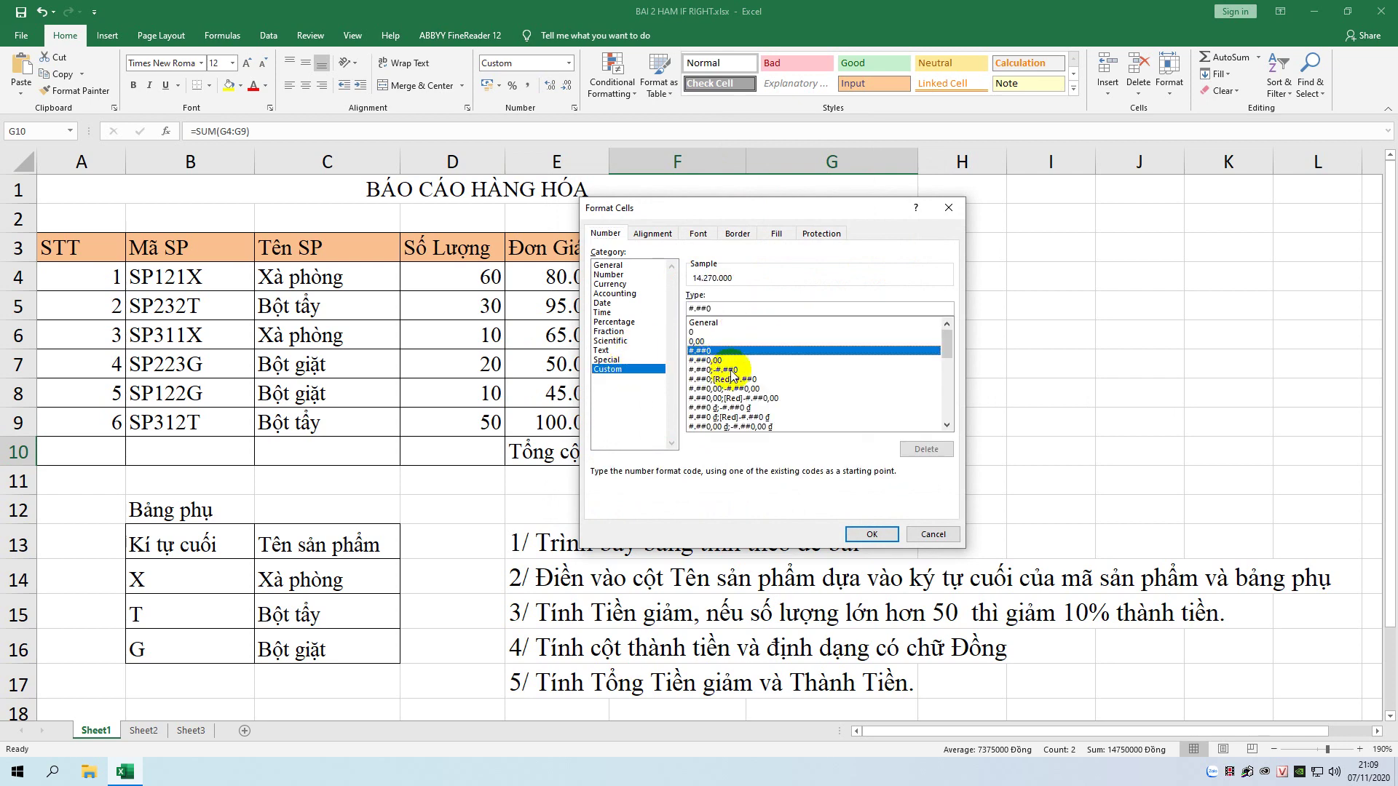
left_click(877, 535)
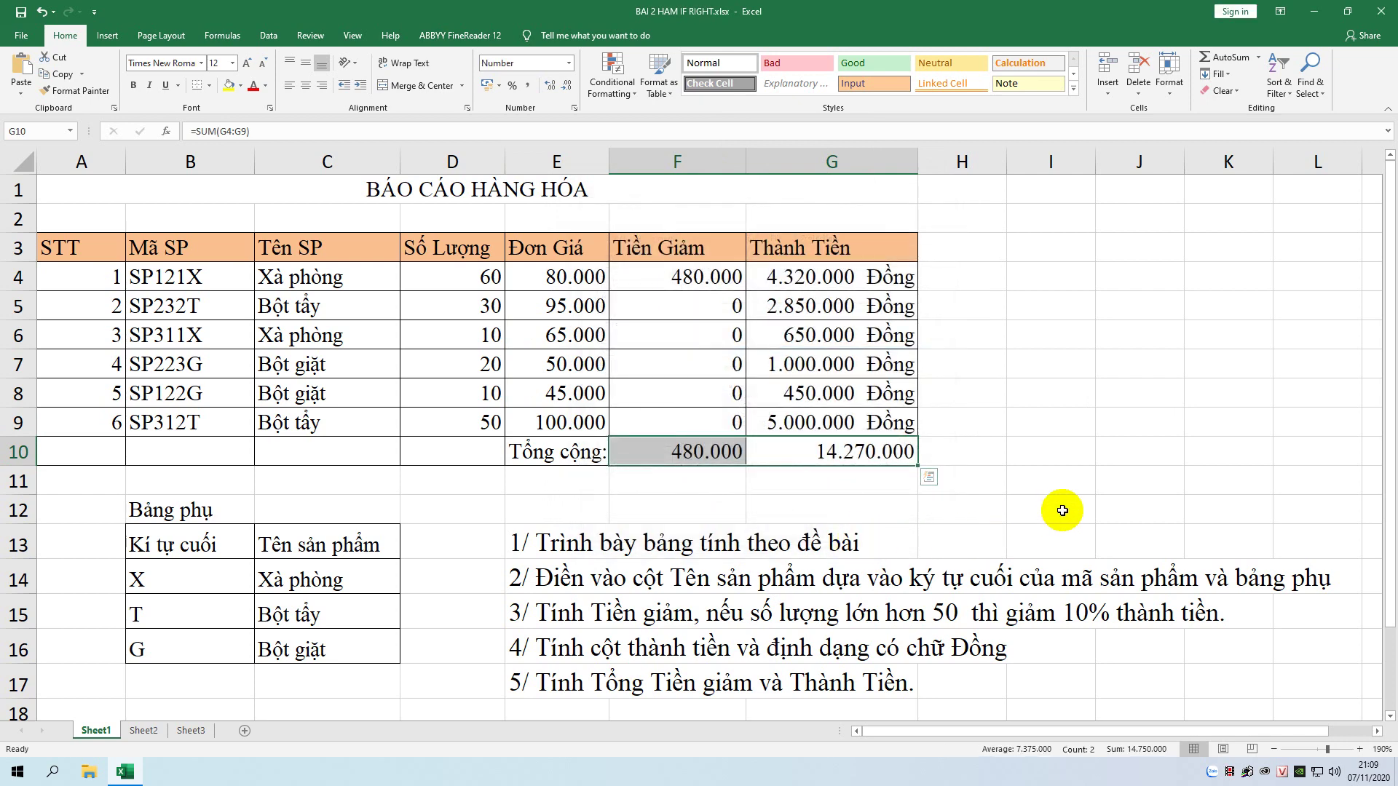
left_click(1059, 508)
- Add the "Đồng" suffix to G10's custom format so it reads 14.270.000 Đồng
left_click(847, 452)
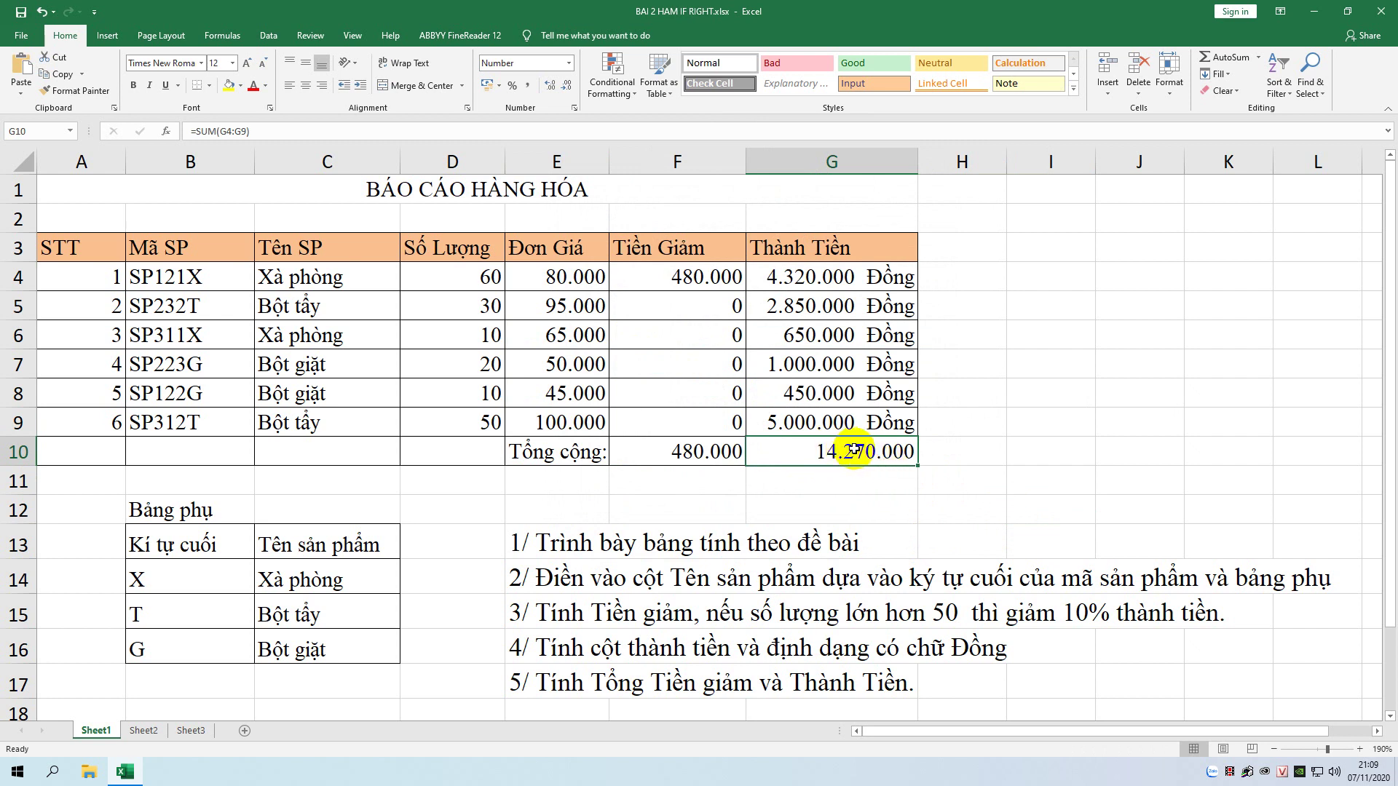
right_click(853, 456)
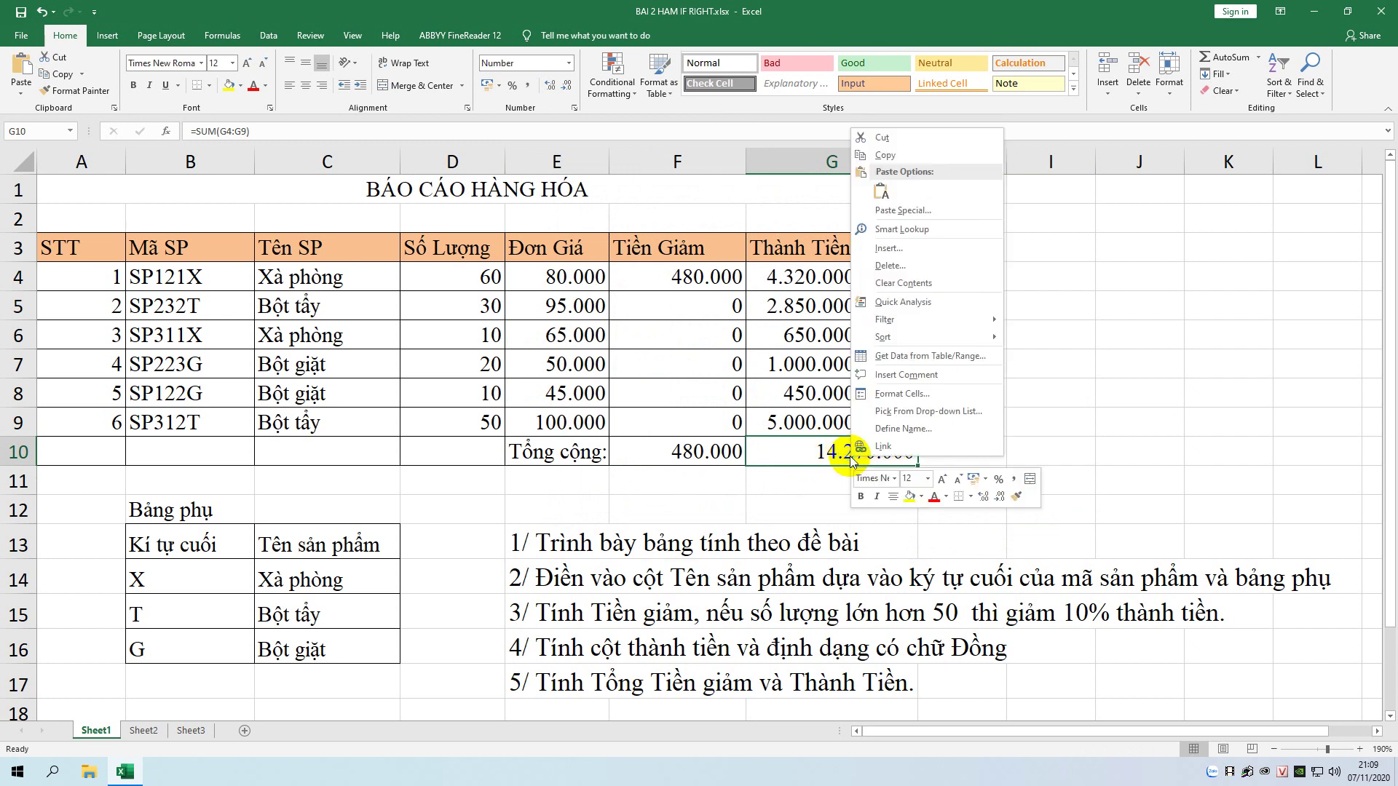
left_click(920, 395)
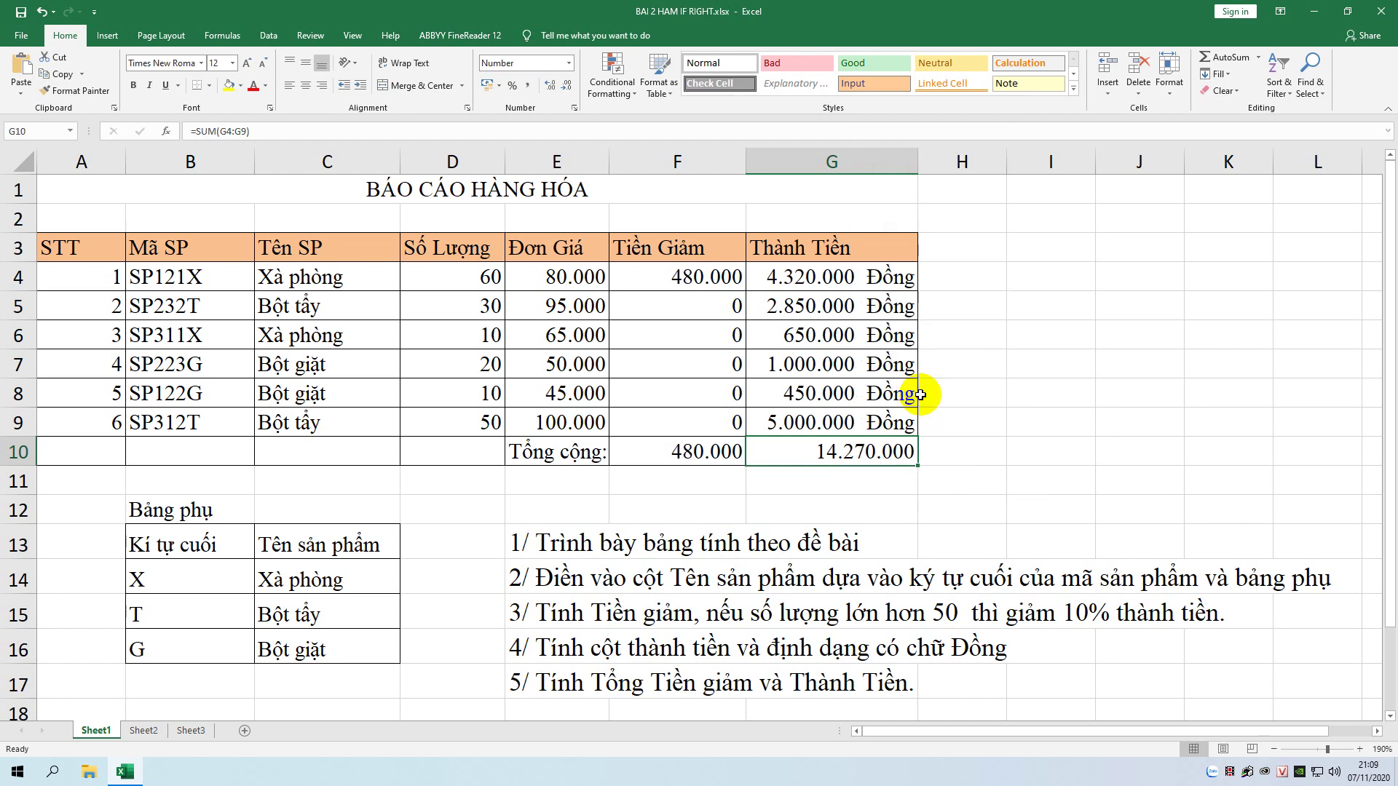
left_click(771, 379)
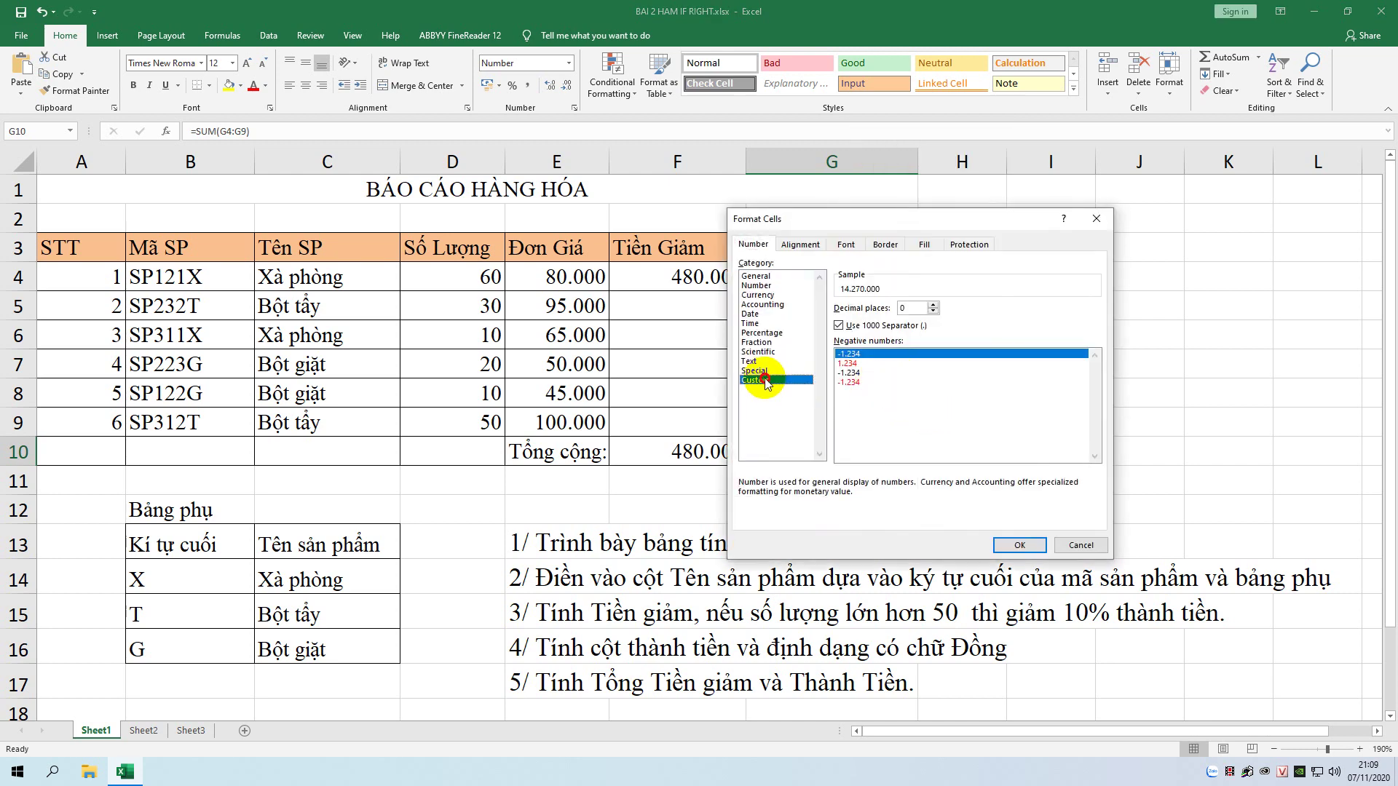
left_click(888, 321)
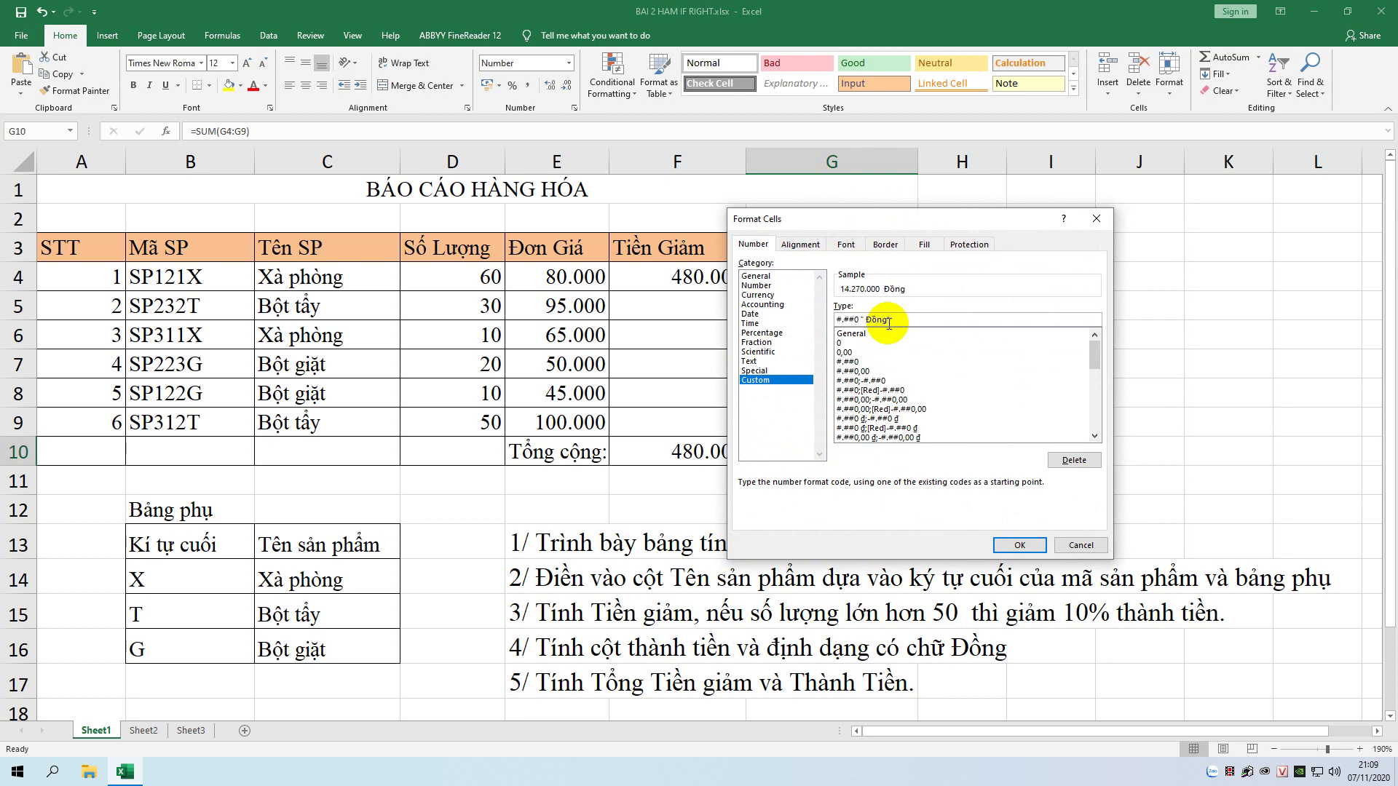
left_click(1019, 545)
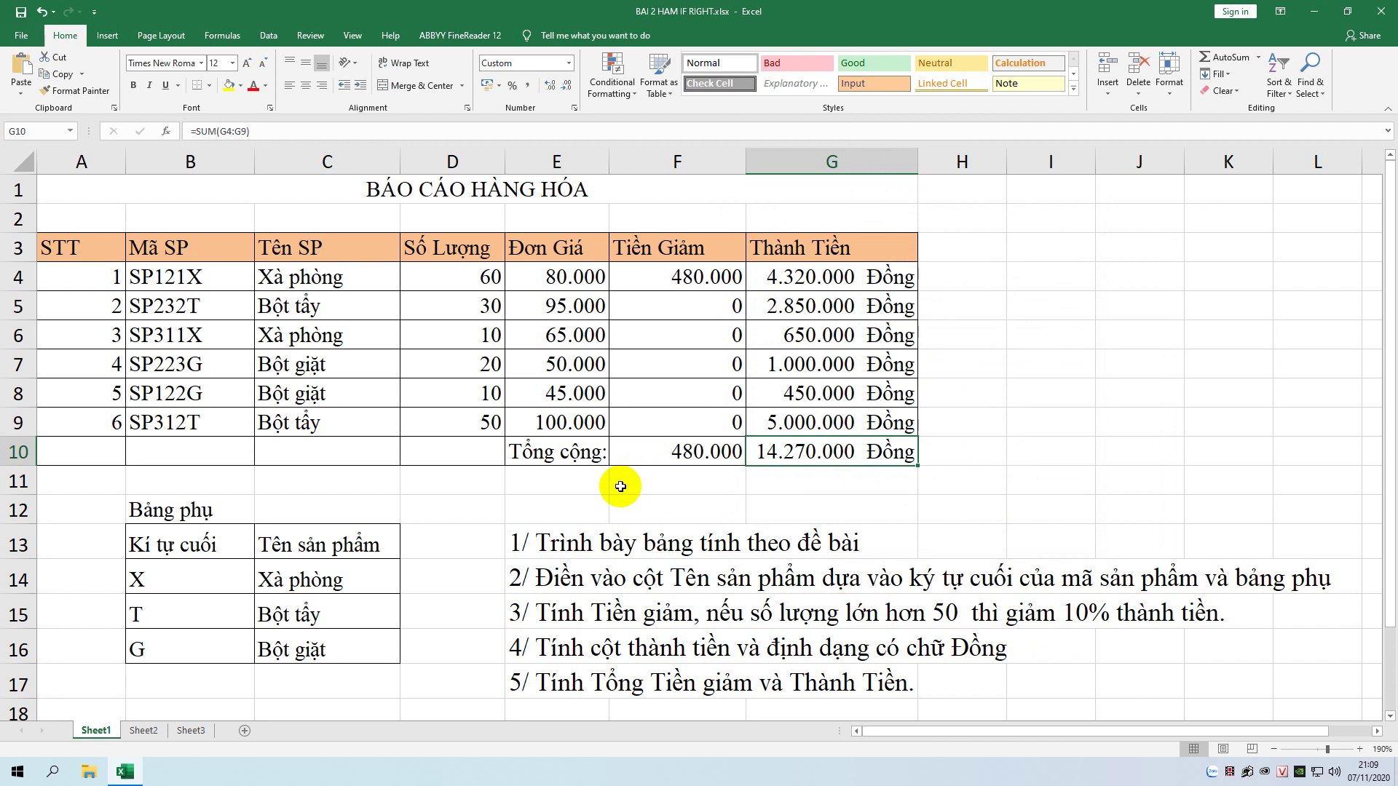
left_click(596, 504)
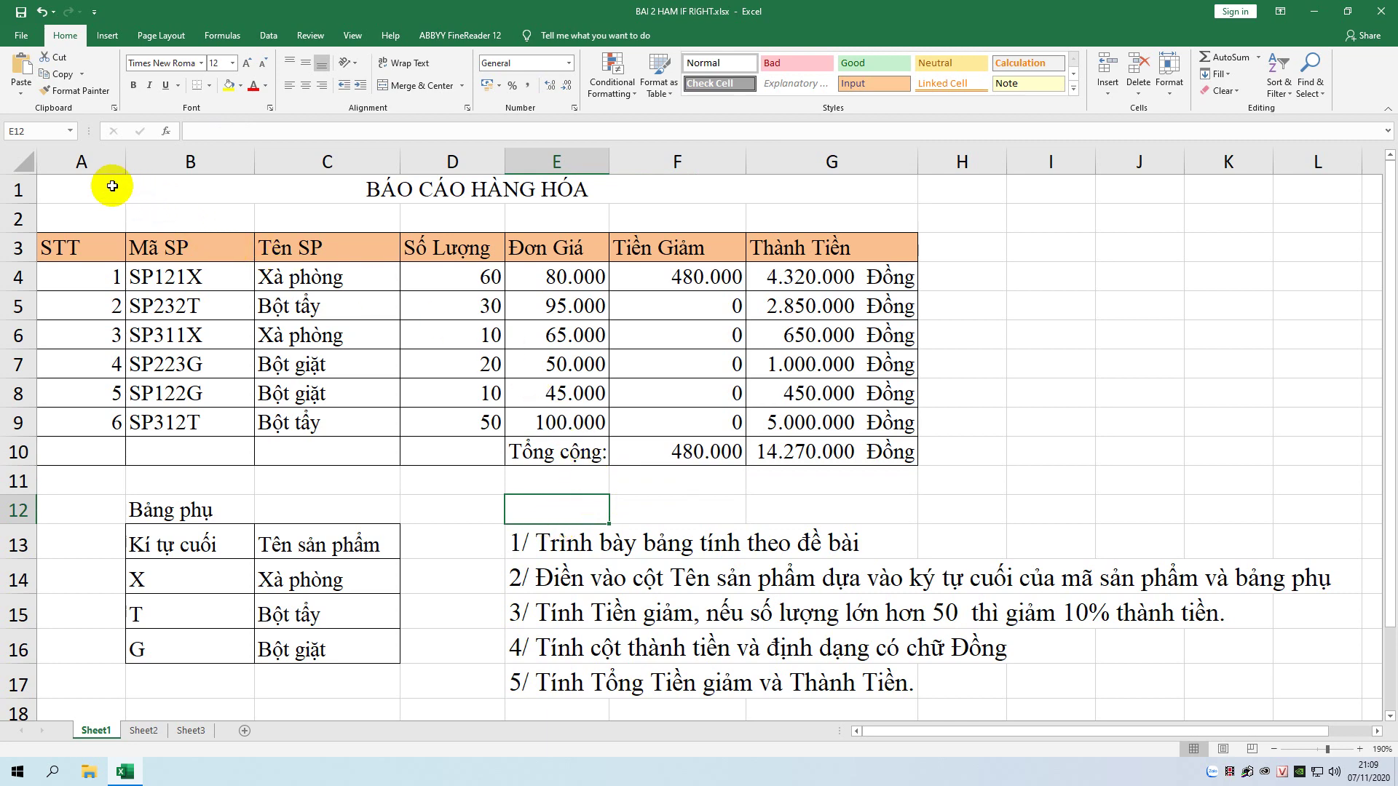
mouse_move(109, 187)
left_mouse_down()
mouse_move(482, 625)
mouse_move(468, 655)
left_mouse_up()
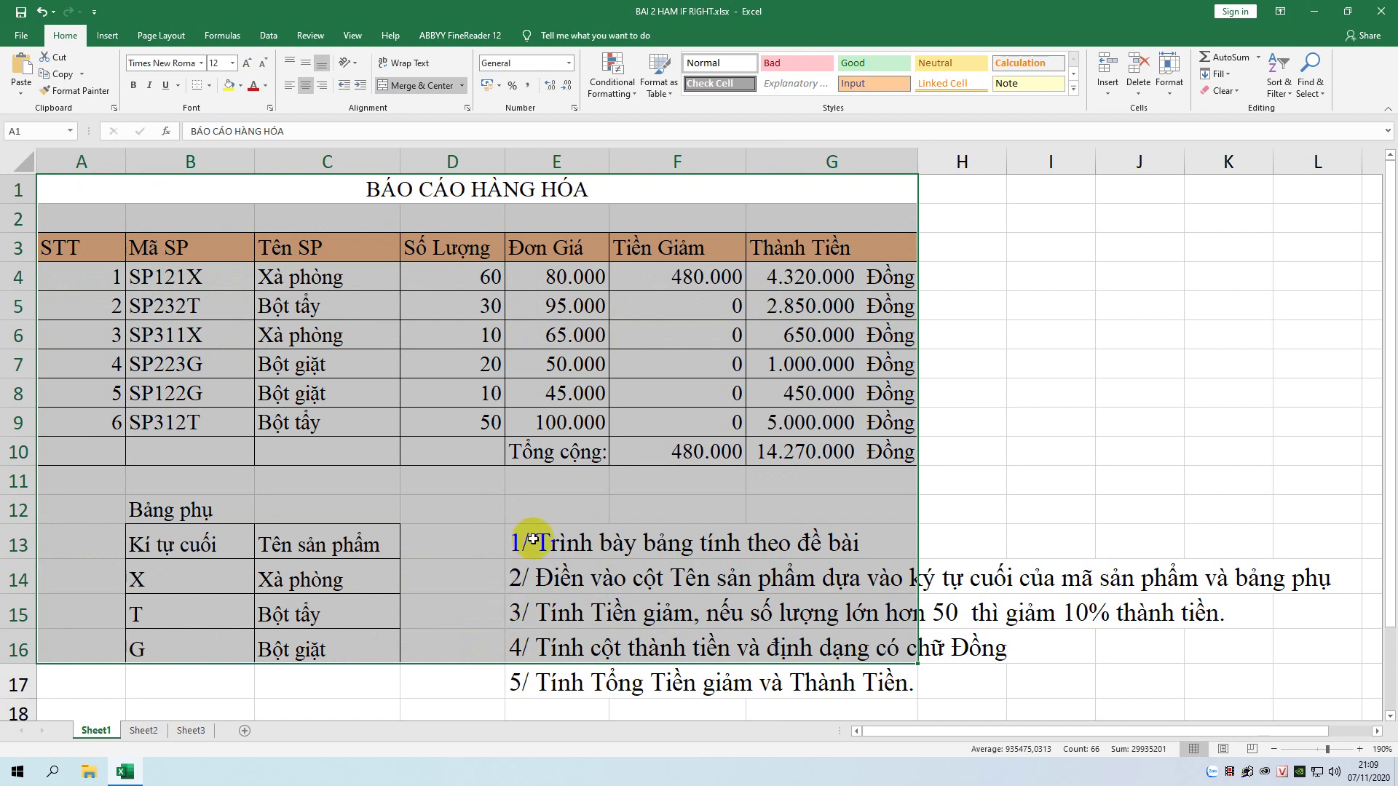
left_click(786, 459)
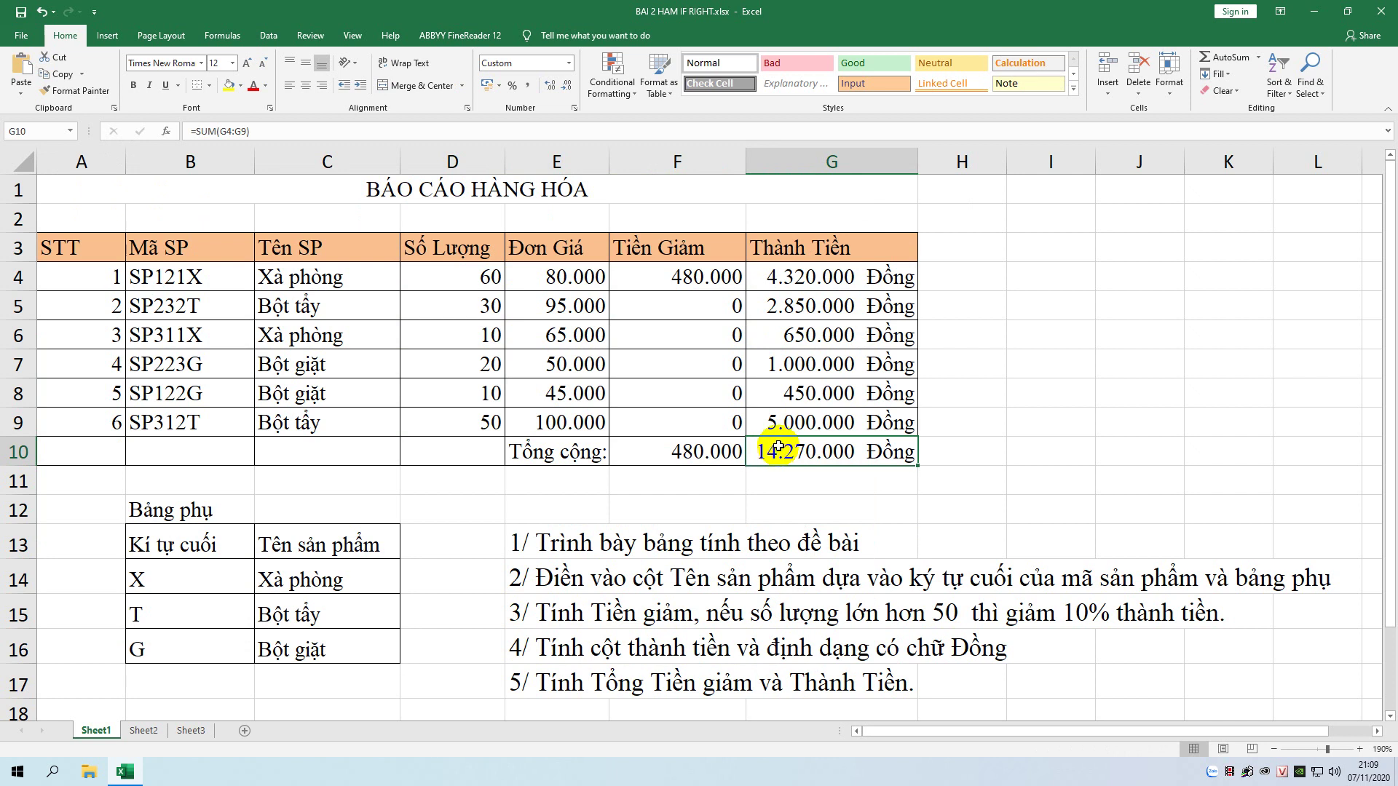
left_click(717, 451)
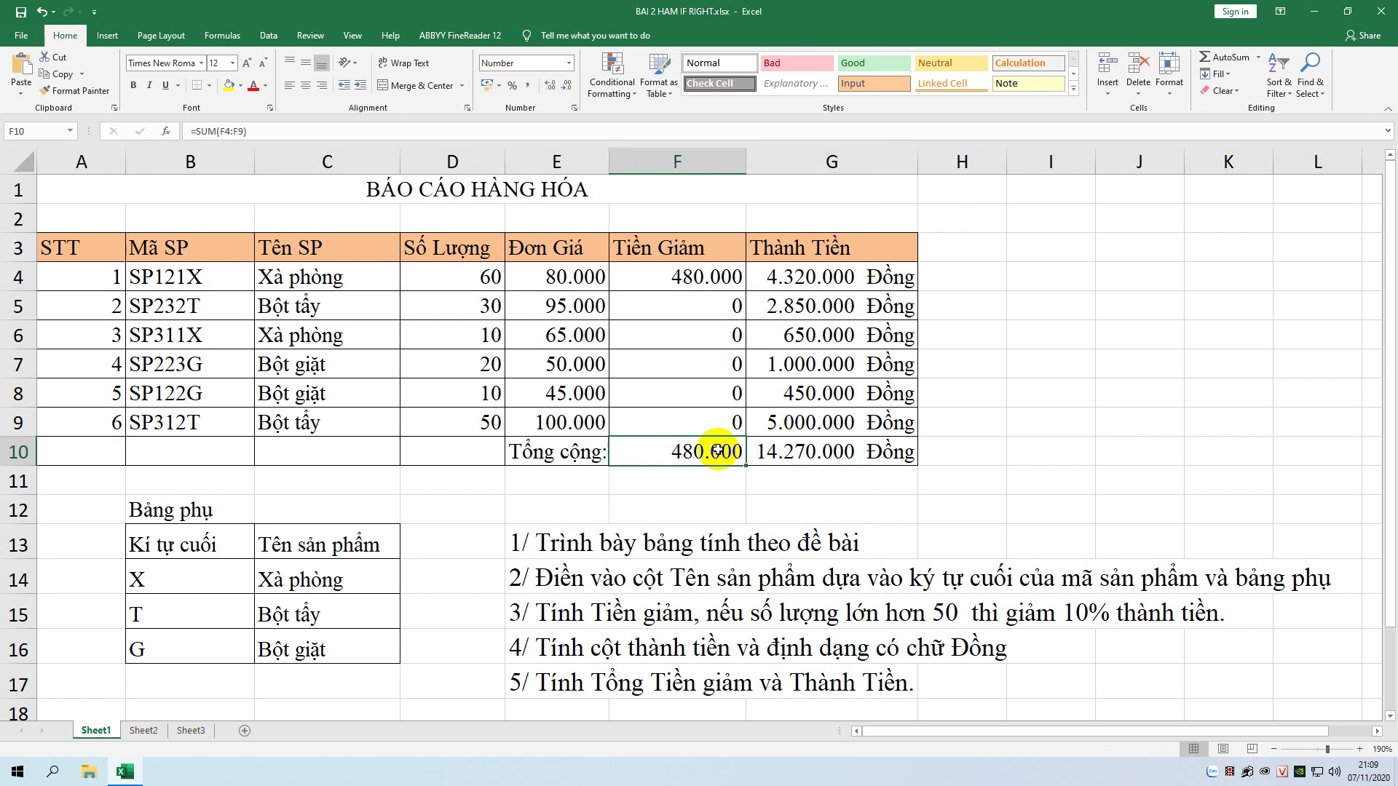
left_click(709, 422)
left_click(701, 393)
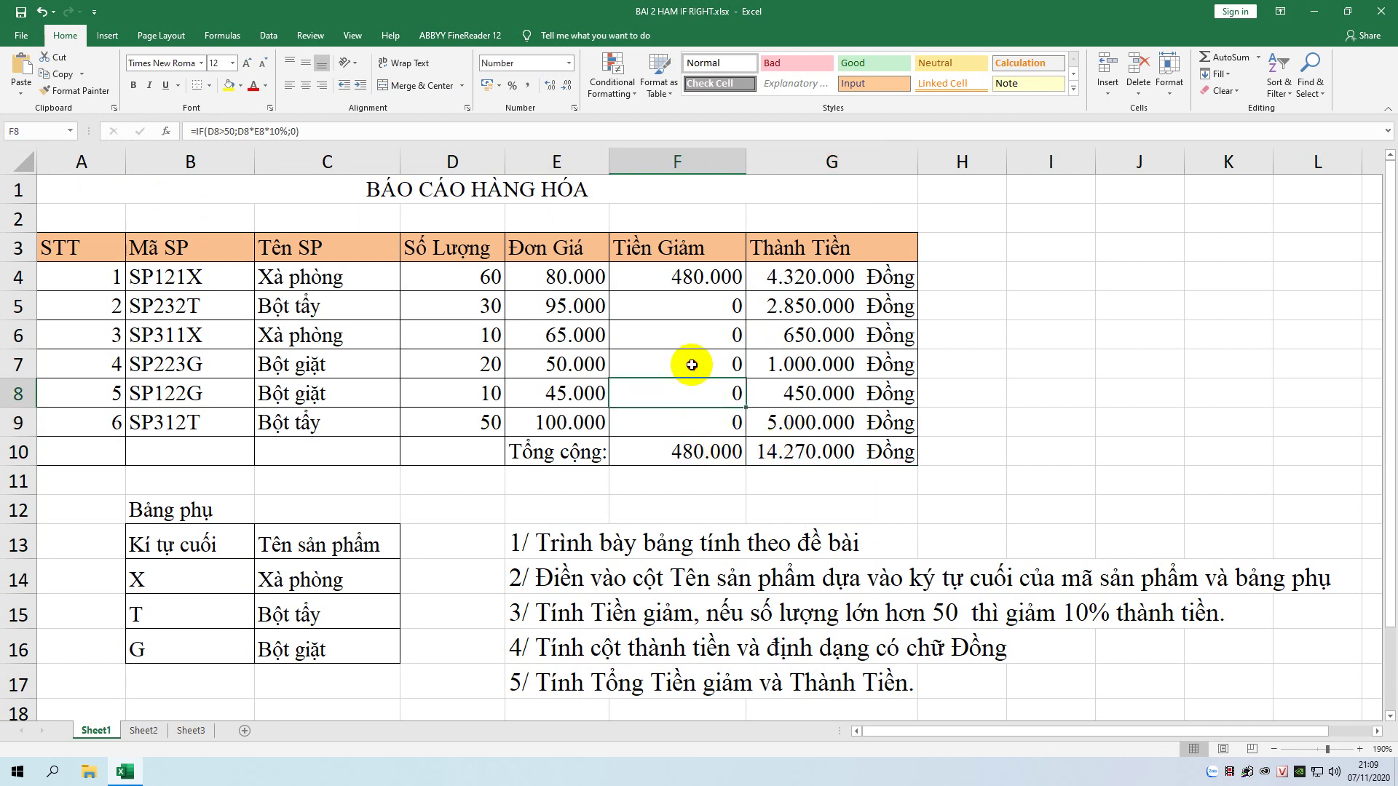
left_click(691, 365)
left_click(575, 336)
left_click(569, 302)
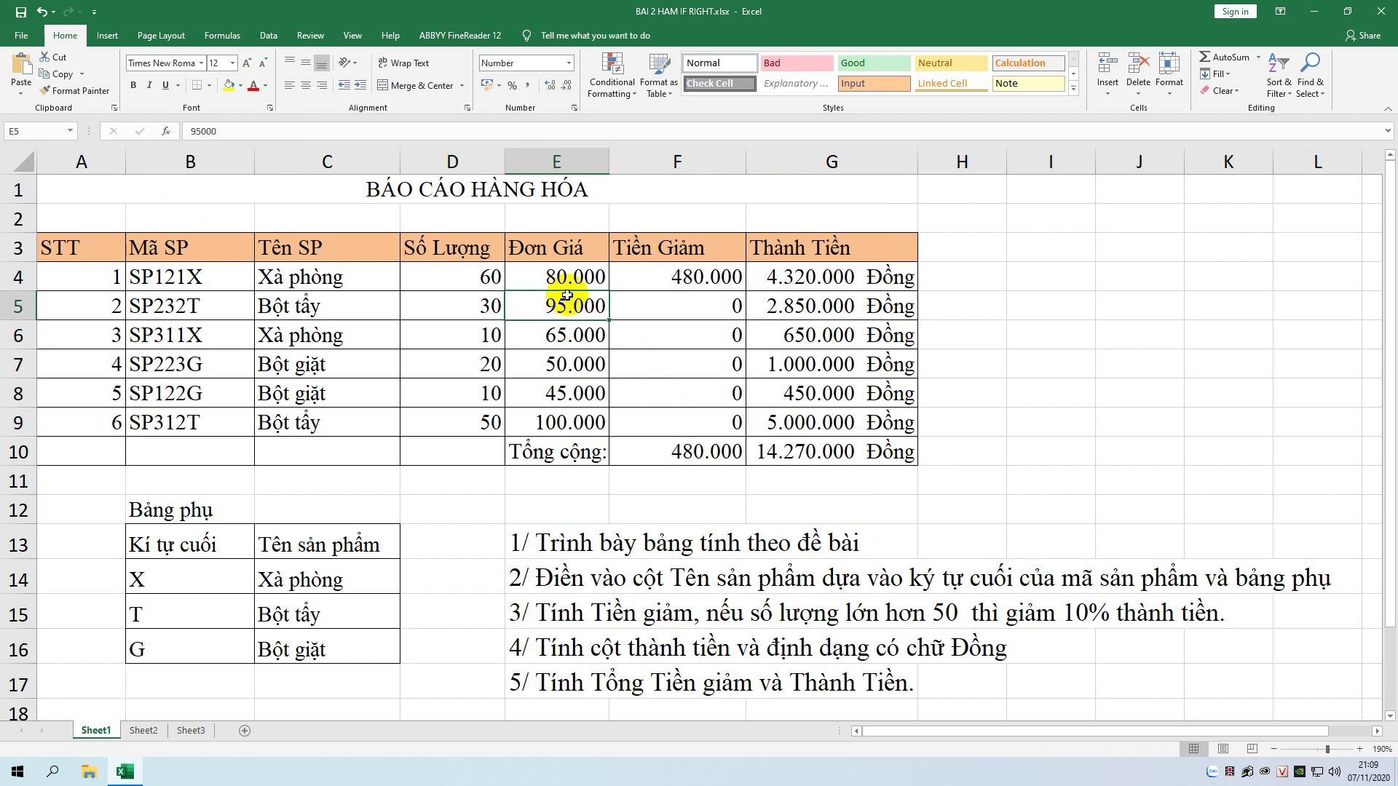
left_click(340, 279)
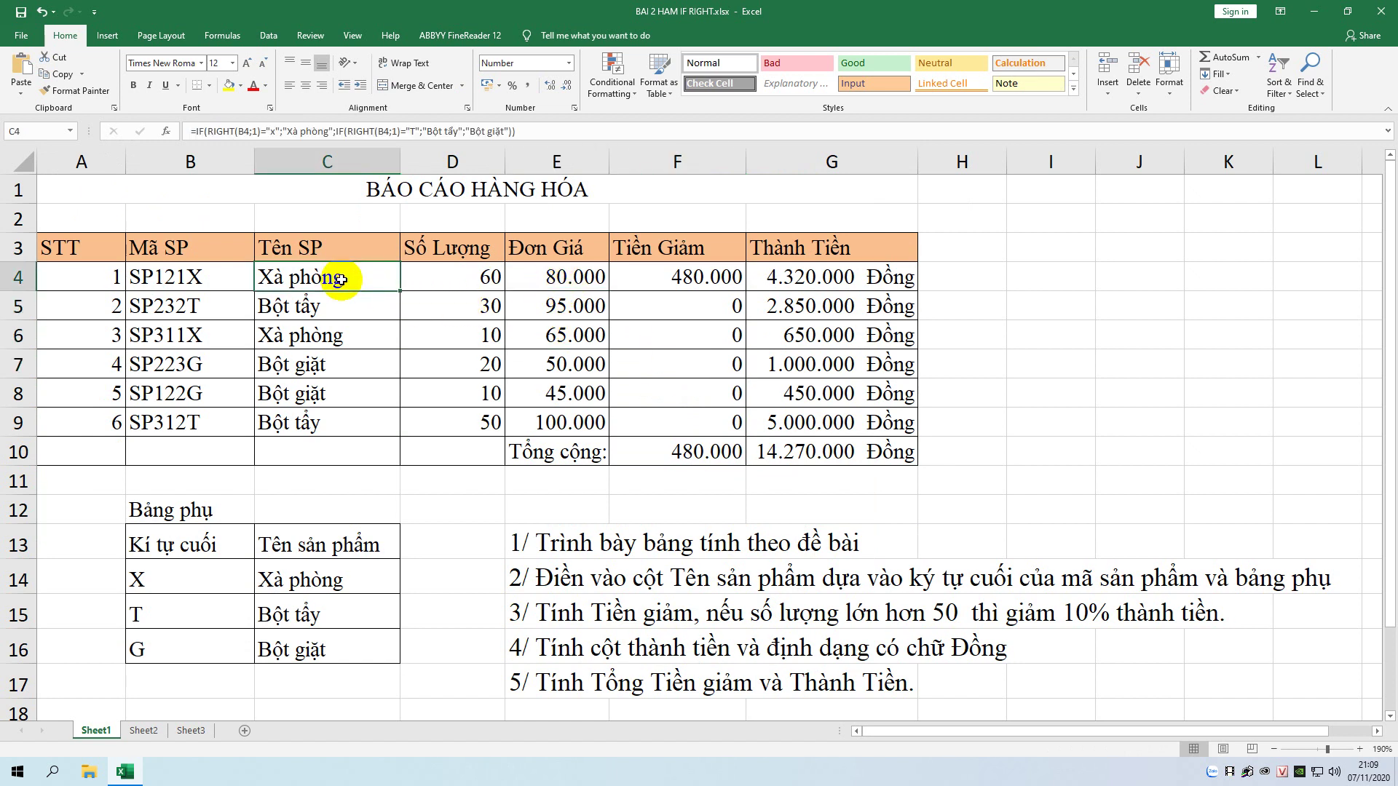
double_click(341, 280)
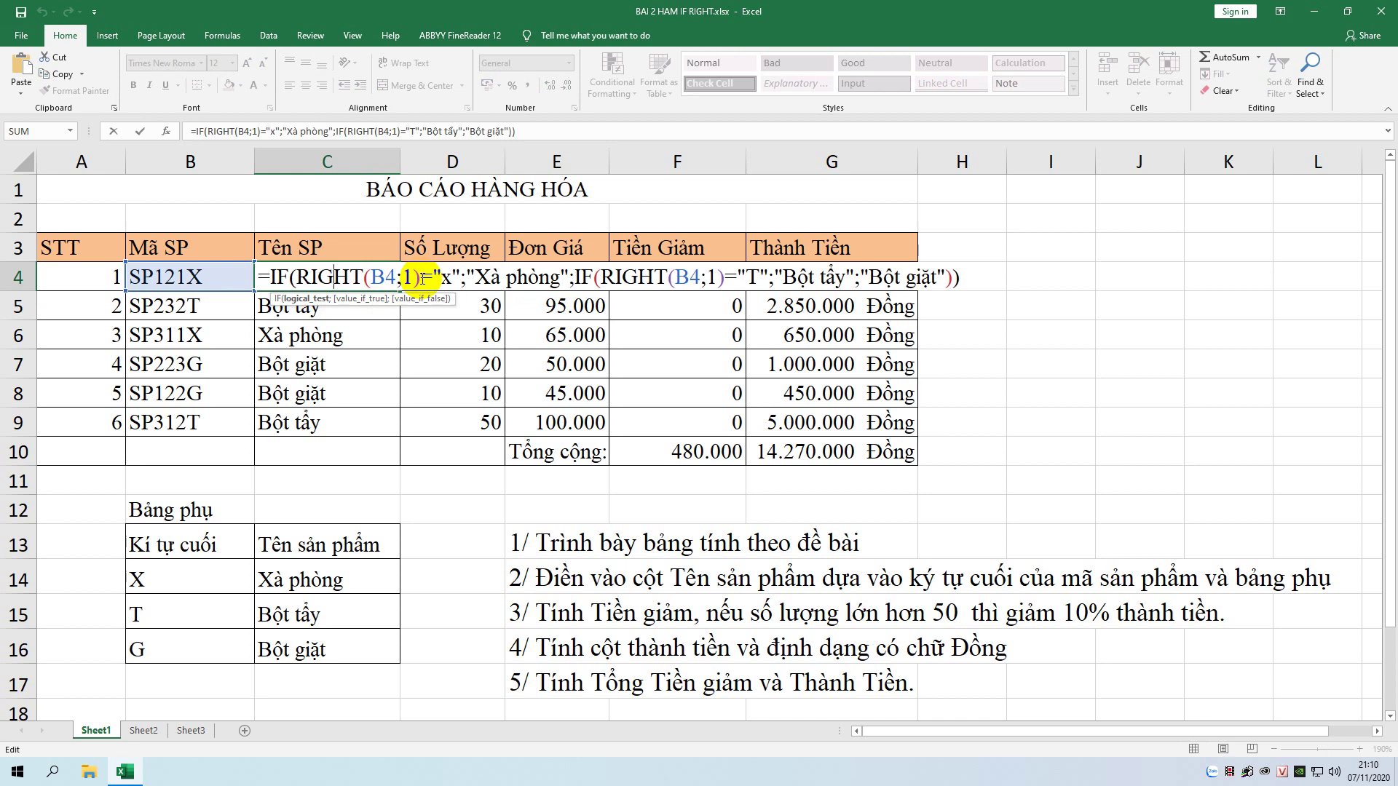
key("Return")
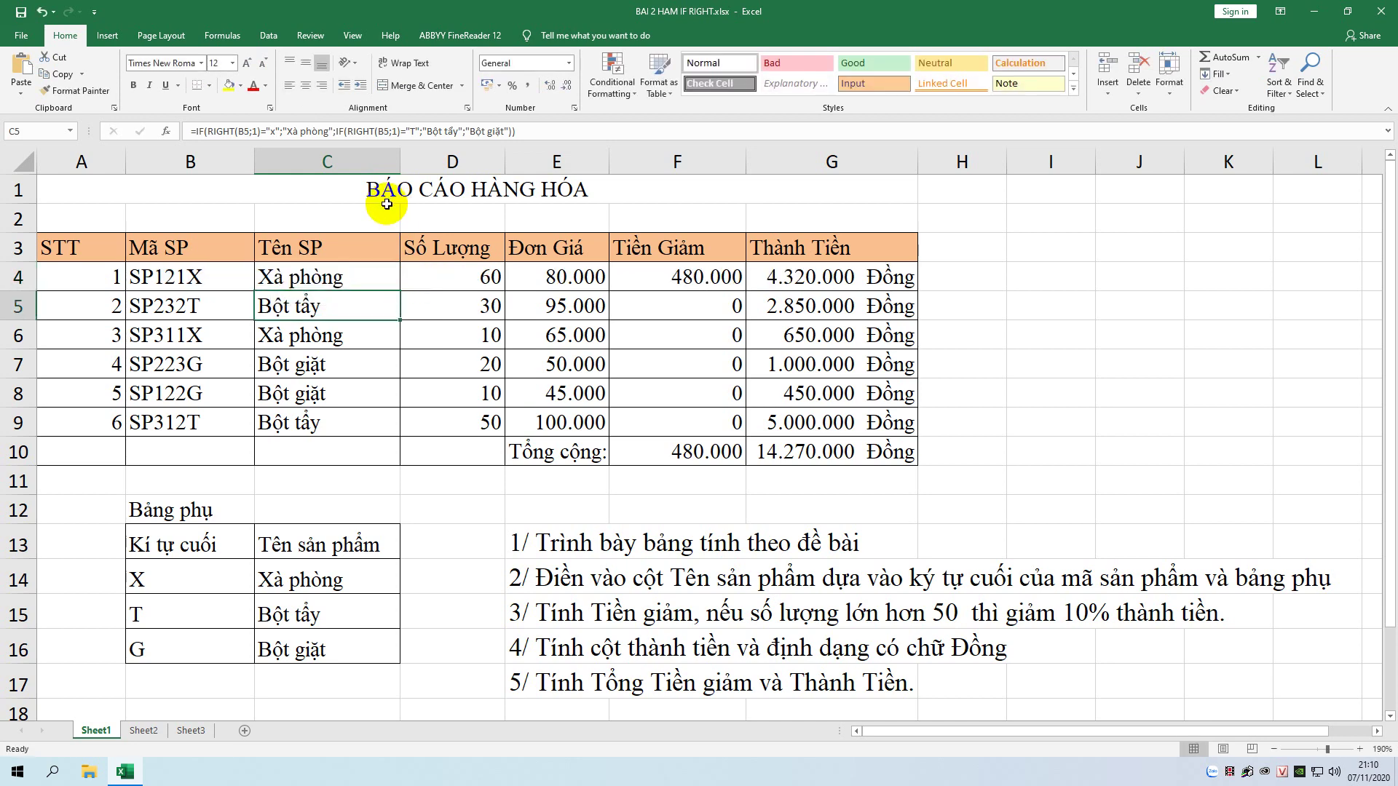
left_click(385, 193)
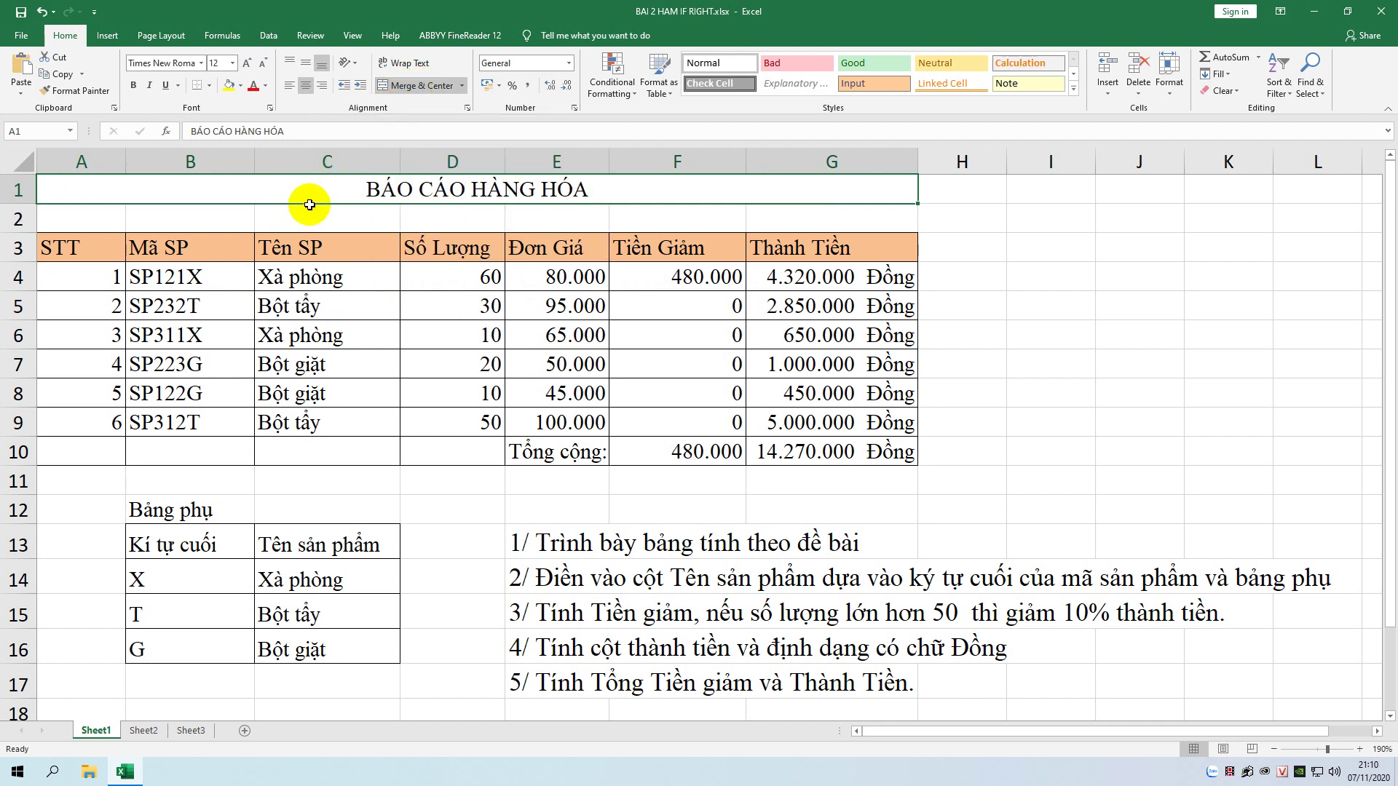
double_click(320, 278)
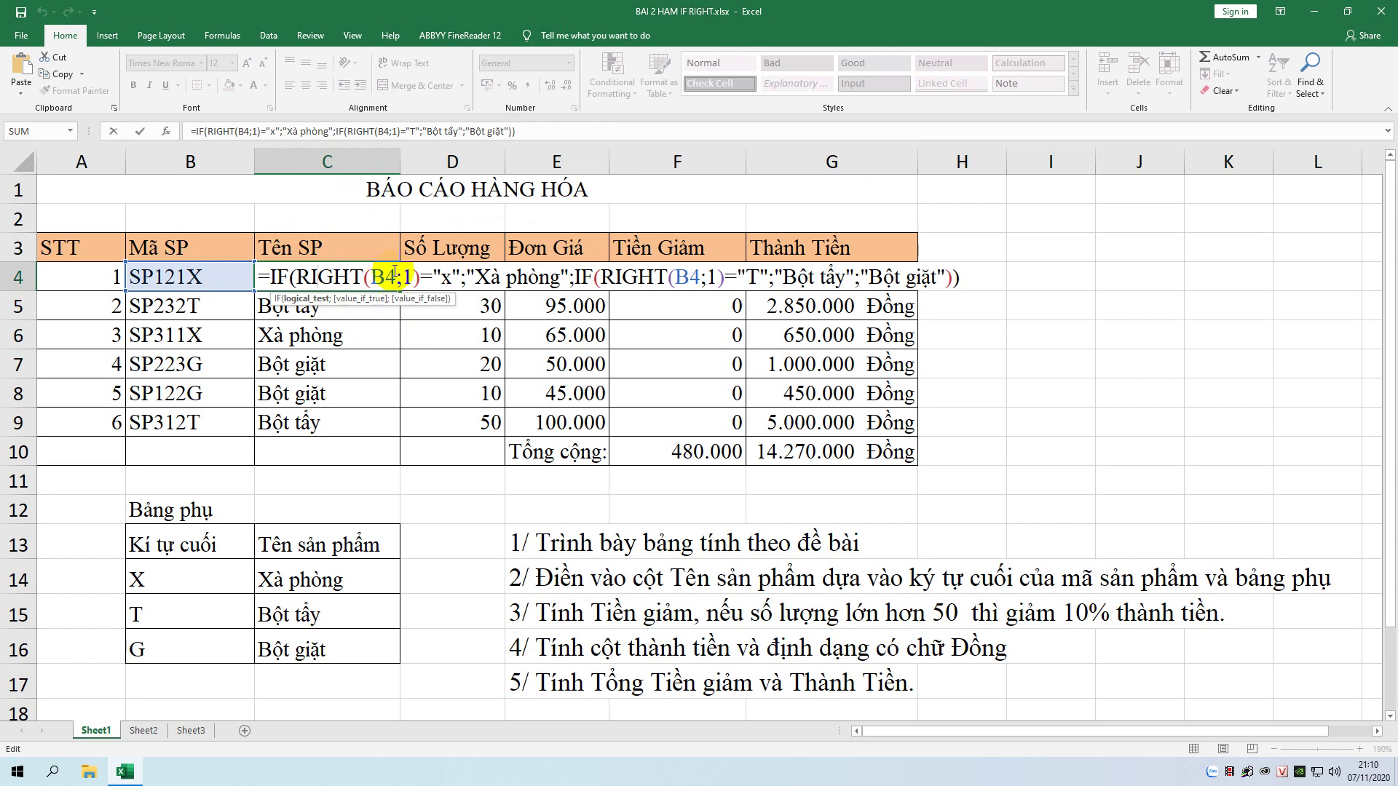
key("Return")
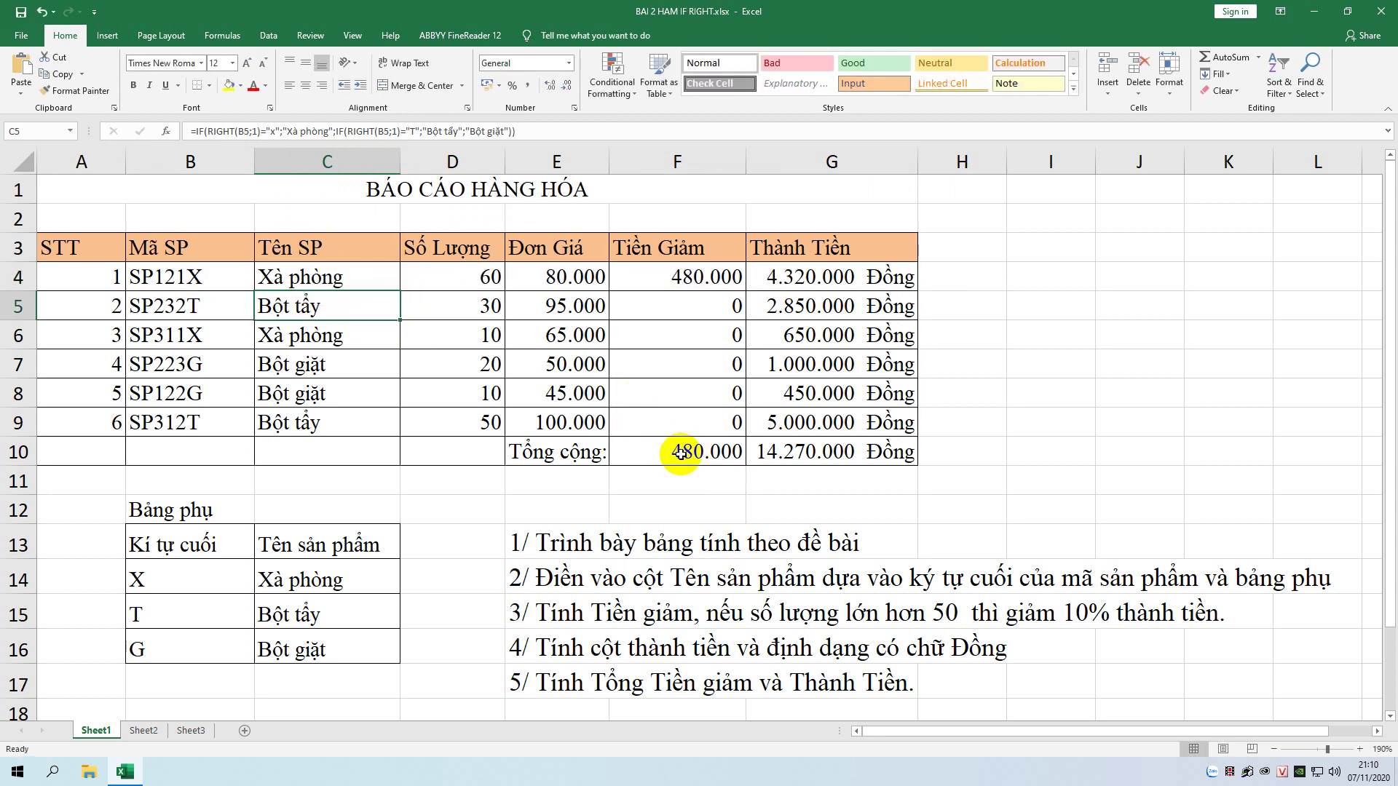
left_click(672, 449)
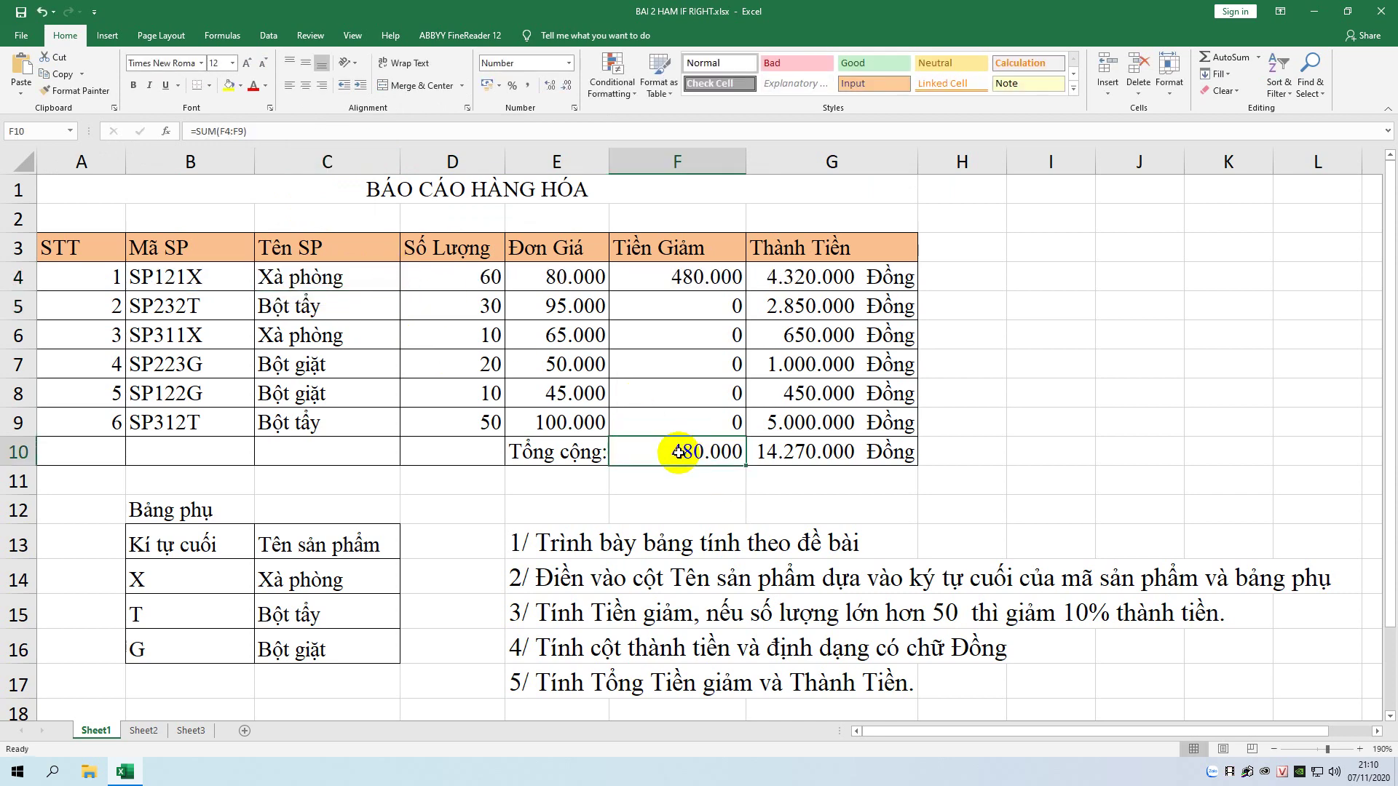
double_click(717, 453)
left_click_drag(629, 453, 742, 453)
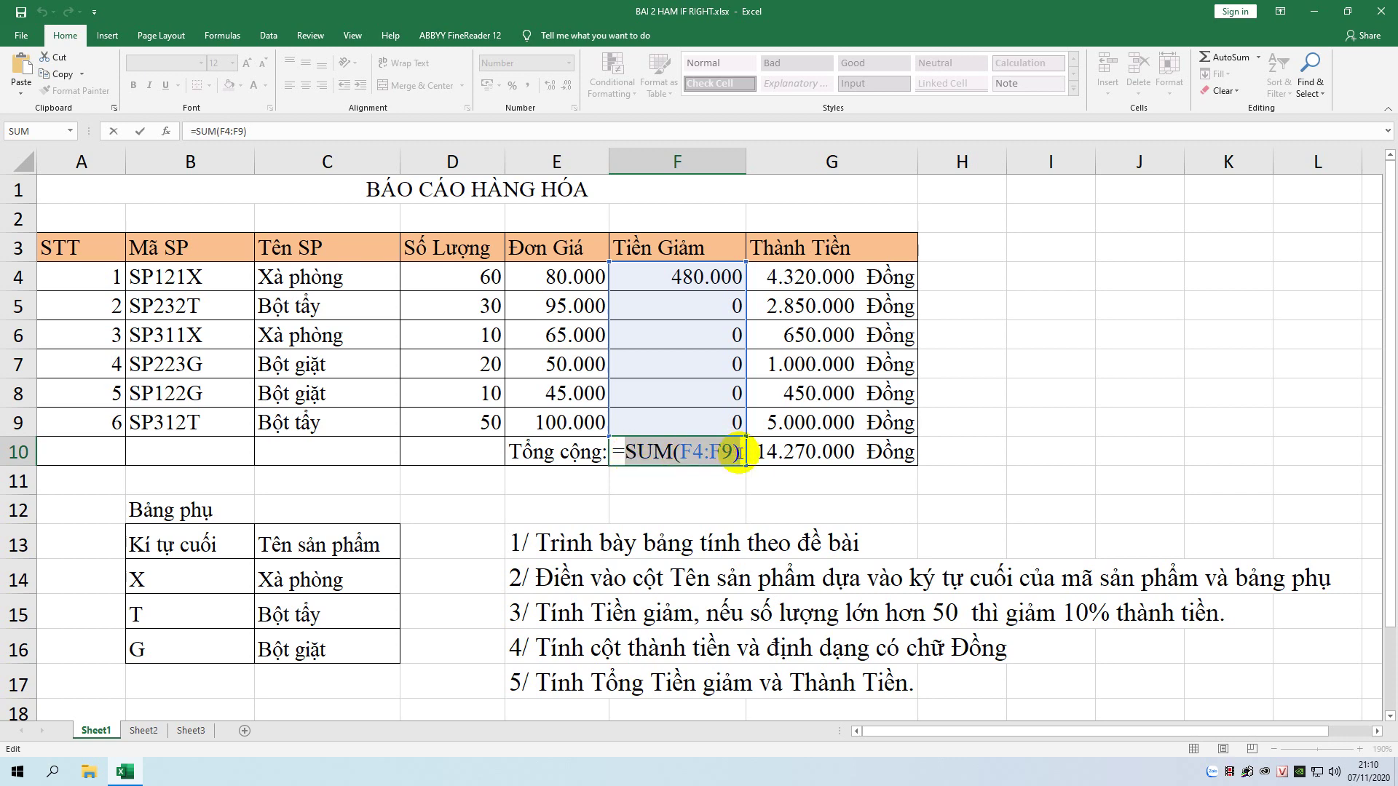
key("Return")
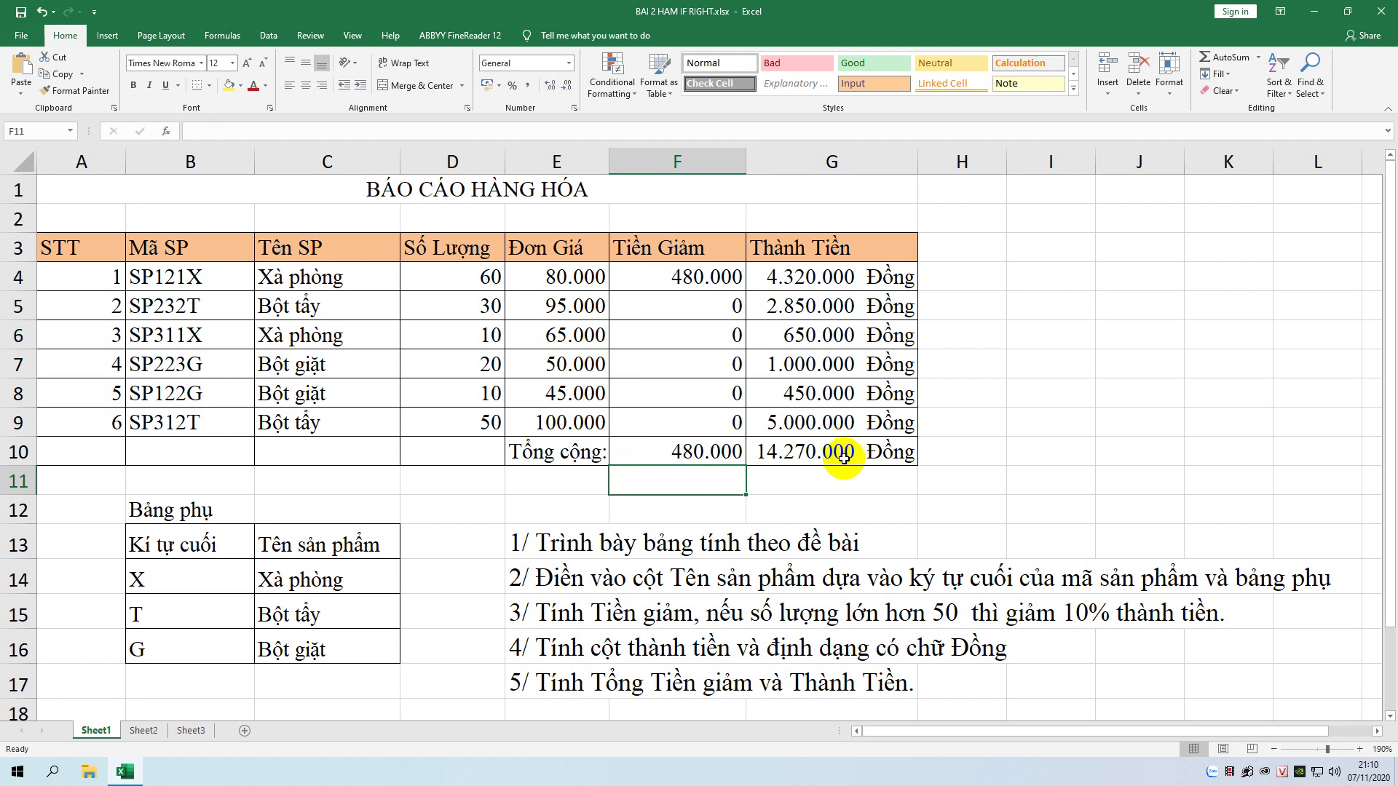
left_click_drag(844, 457, 818, 291)
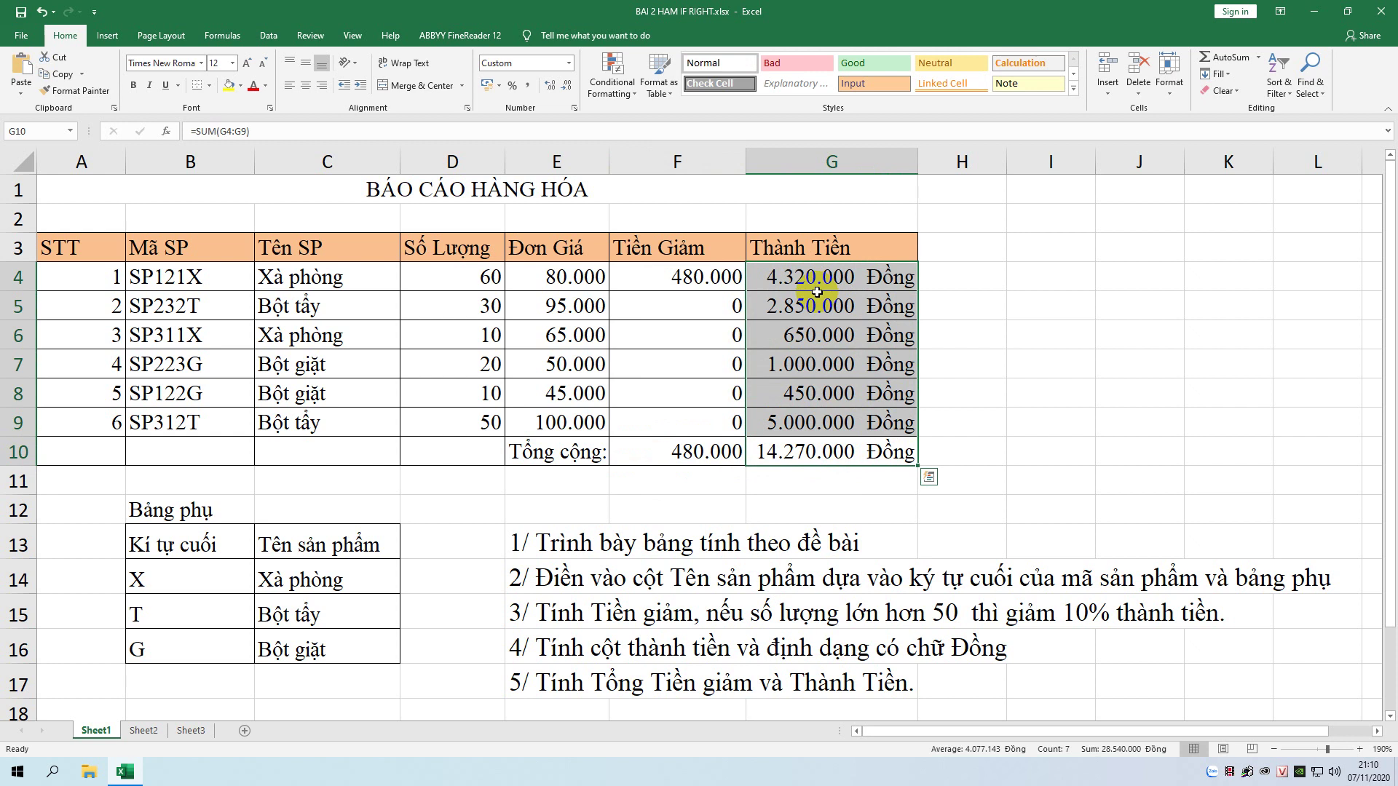
left_click(883, 271)
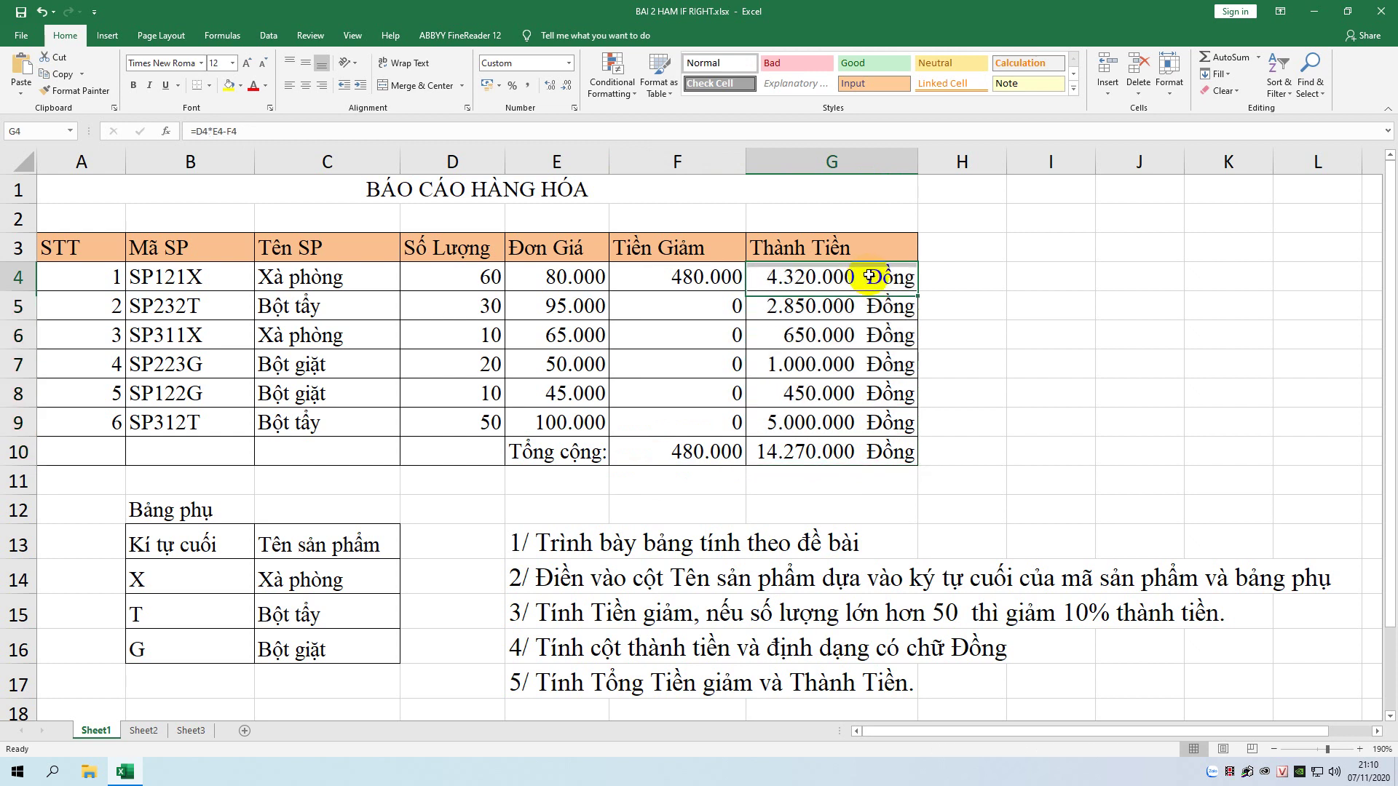
left_click(961, 331)
left_click_drag(874, 284, 866, 453)
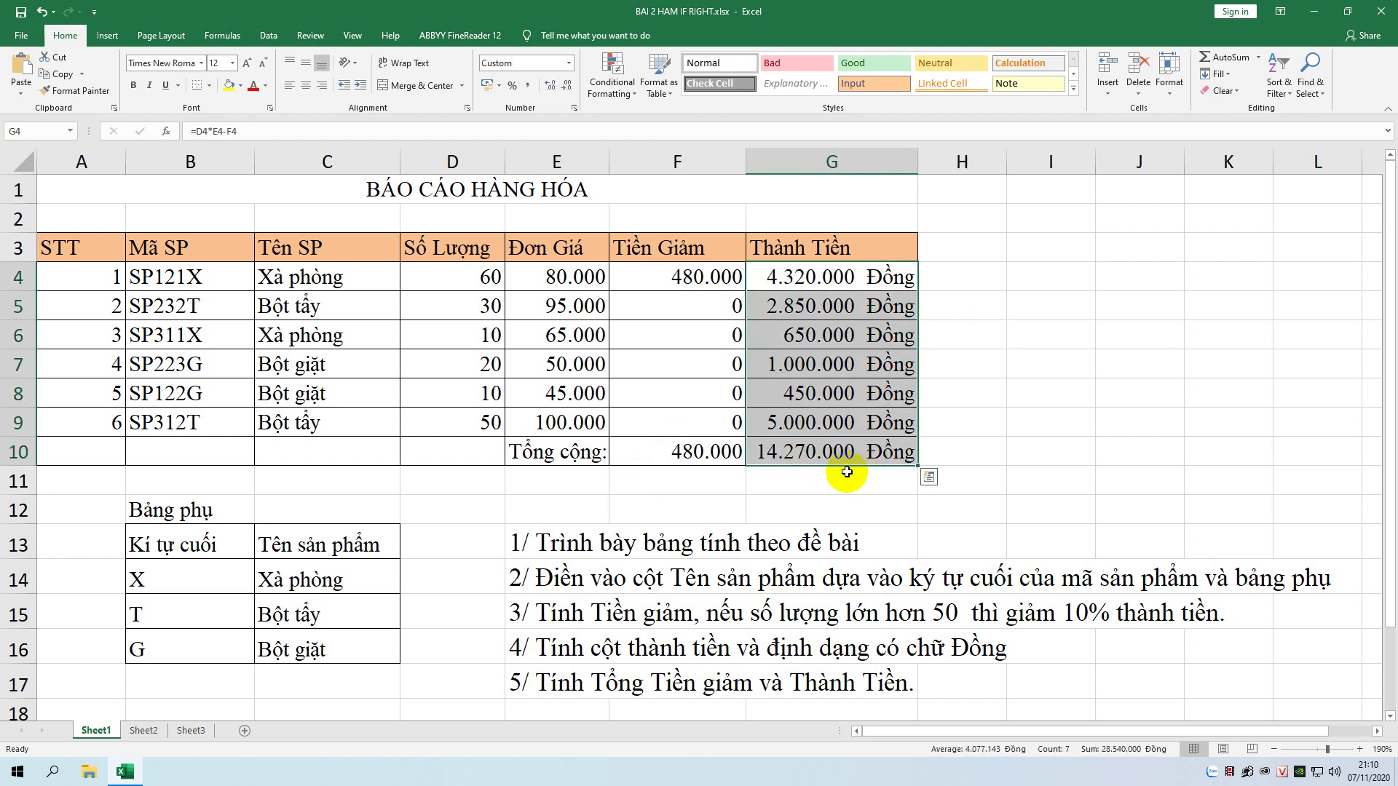
left_click(979, 399)
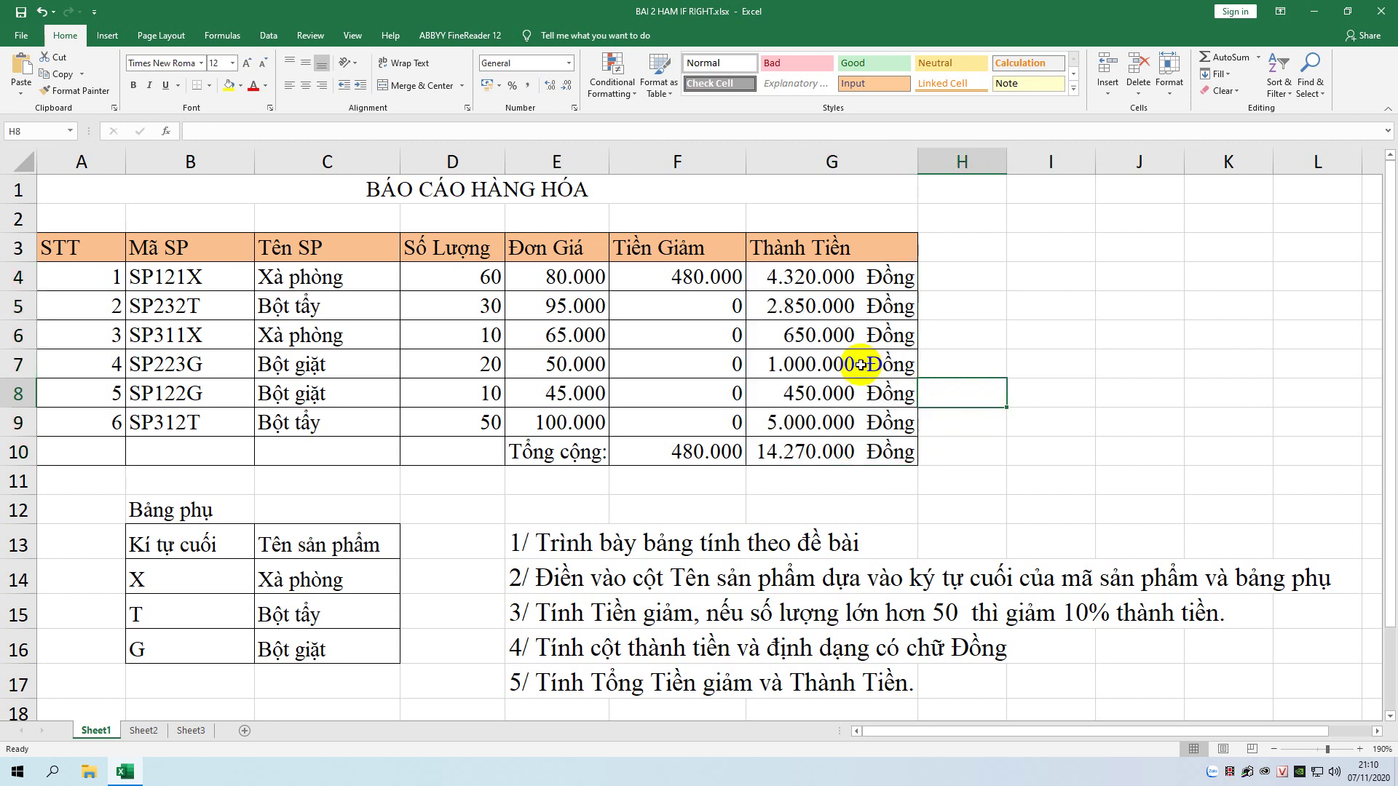
left_click(886, 279)
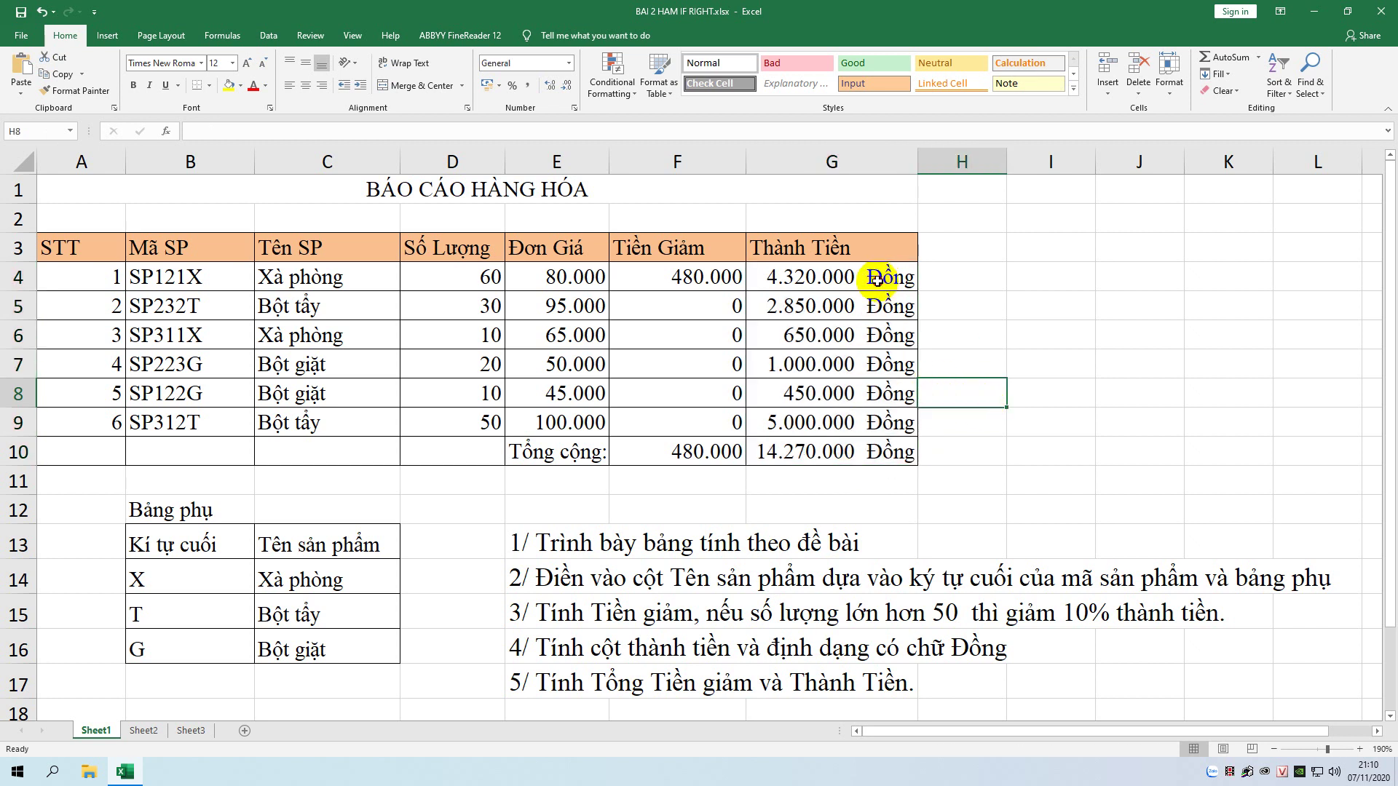
left_click(861, 309)
left_click(859, 399)
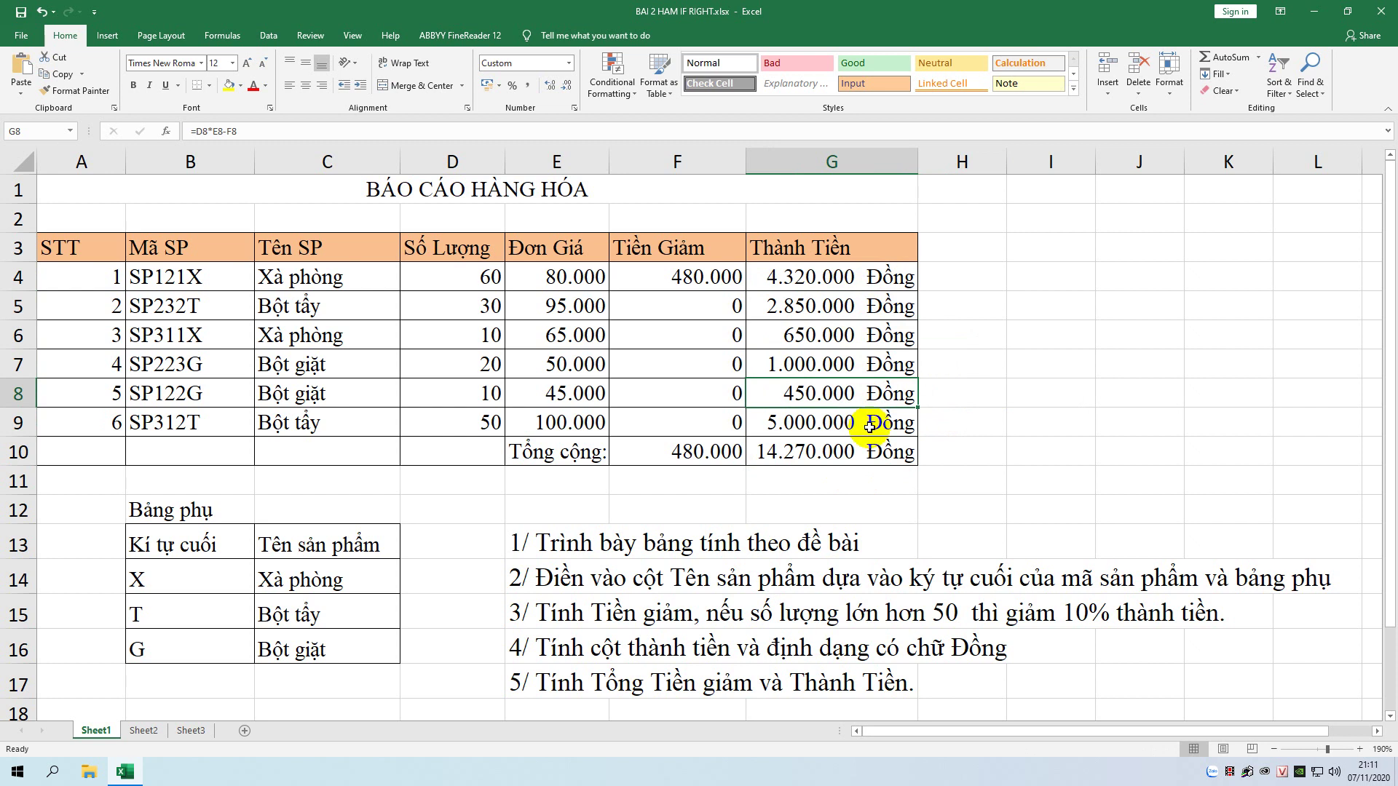
left_click(889, 278)
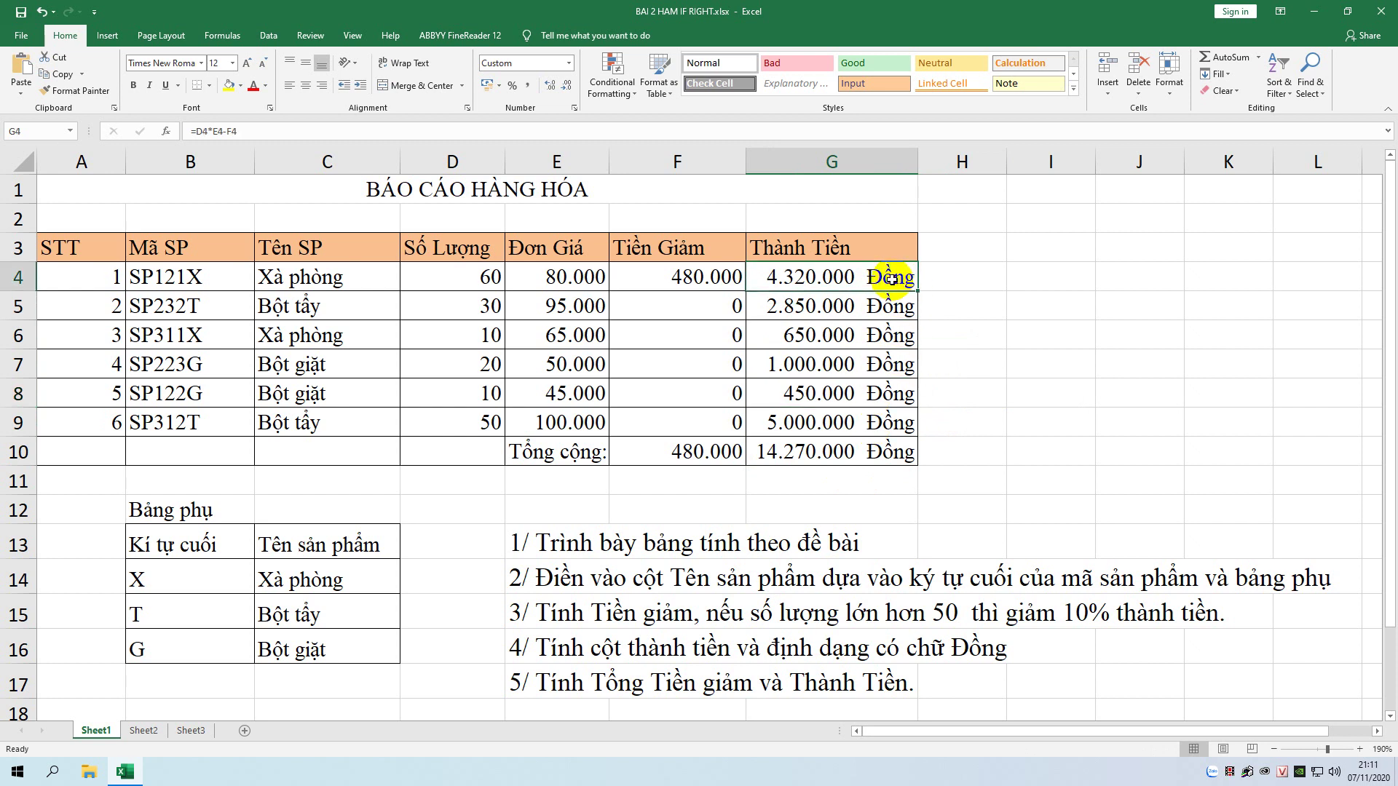
left_click(888, 309)
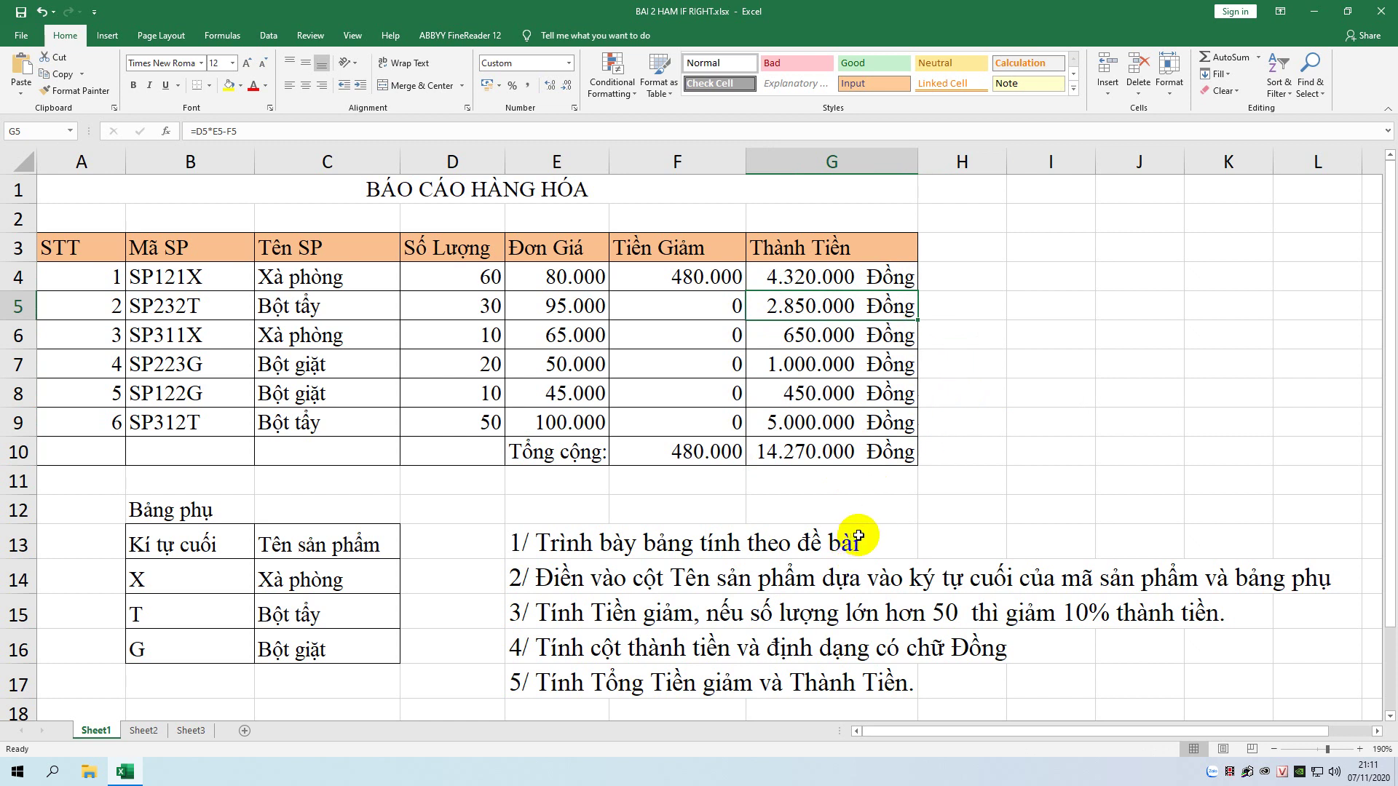
scroll(859, 537, "down", 3)
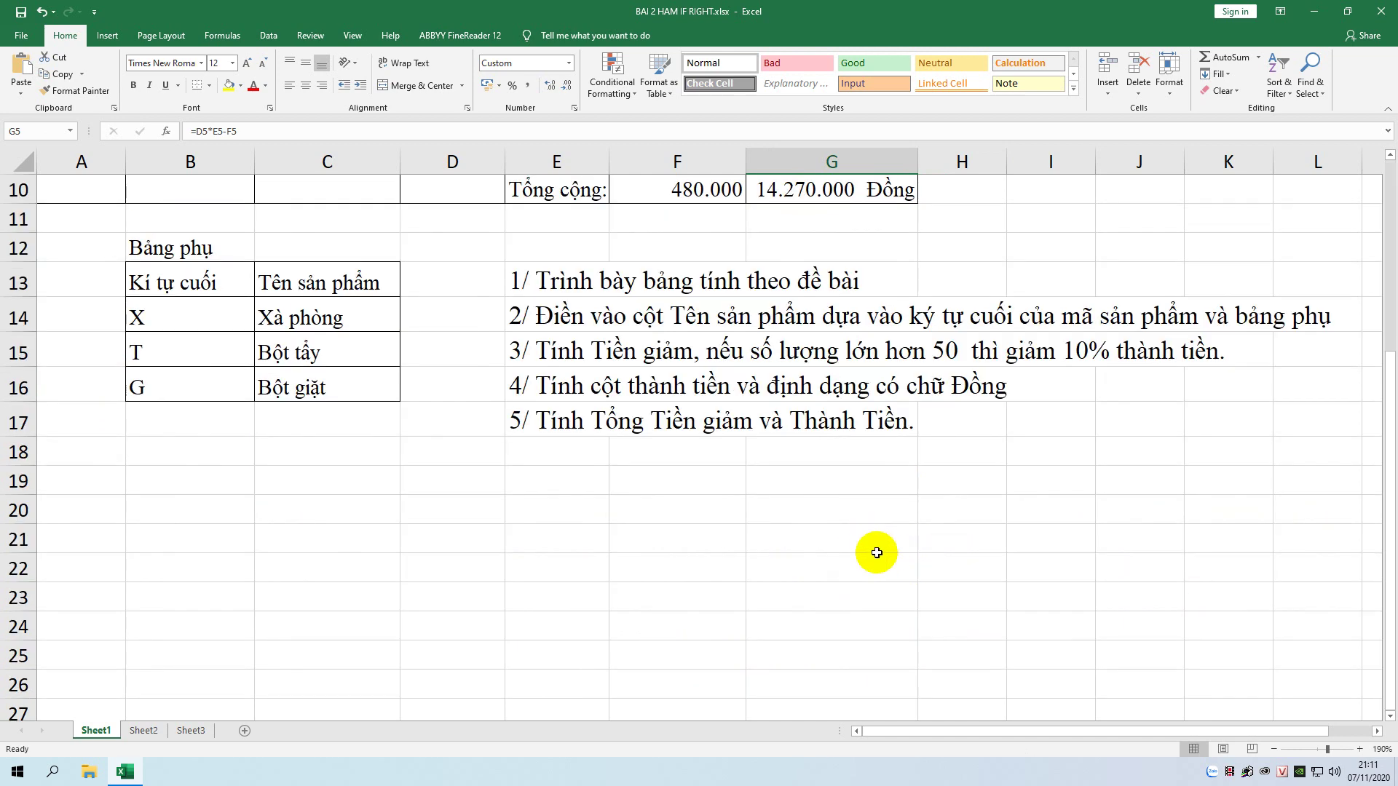